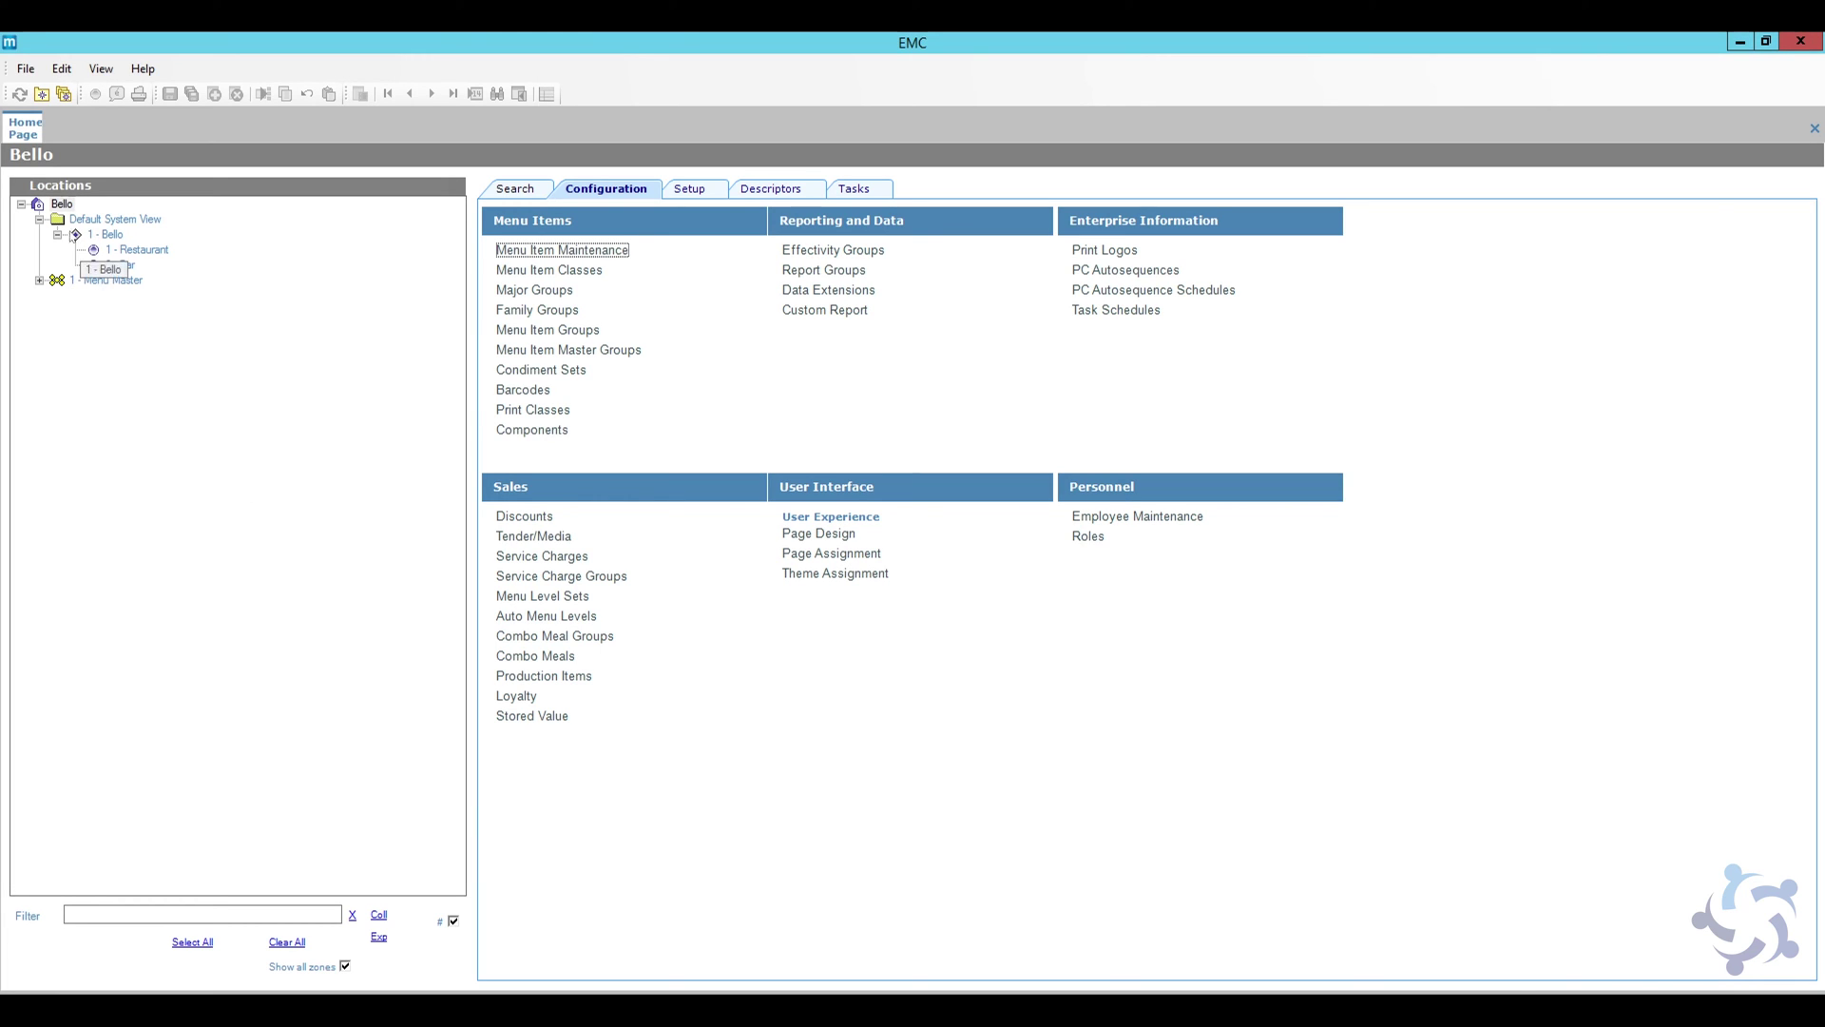
Select the Bello enterprise, open Employee Maintenance, and list all employee records
left_click(58, 206)
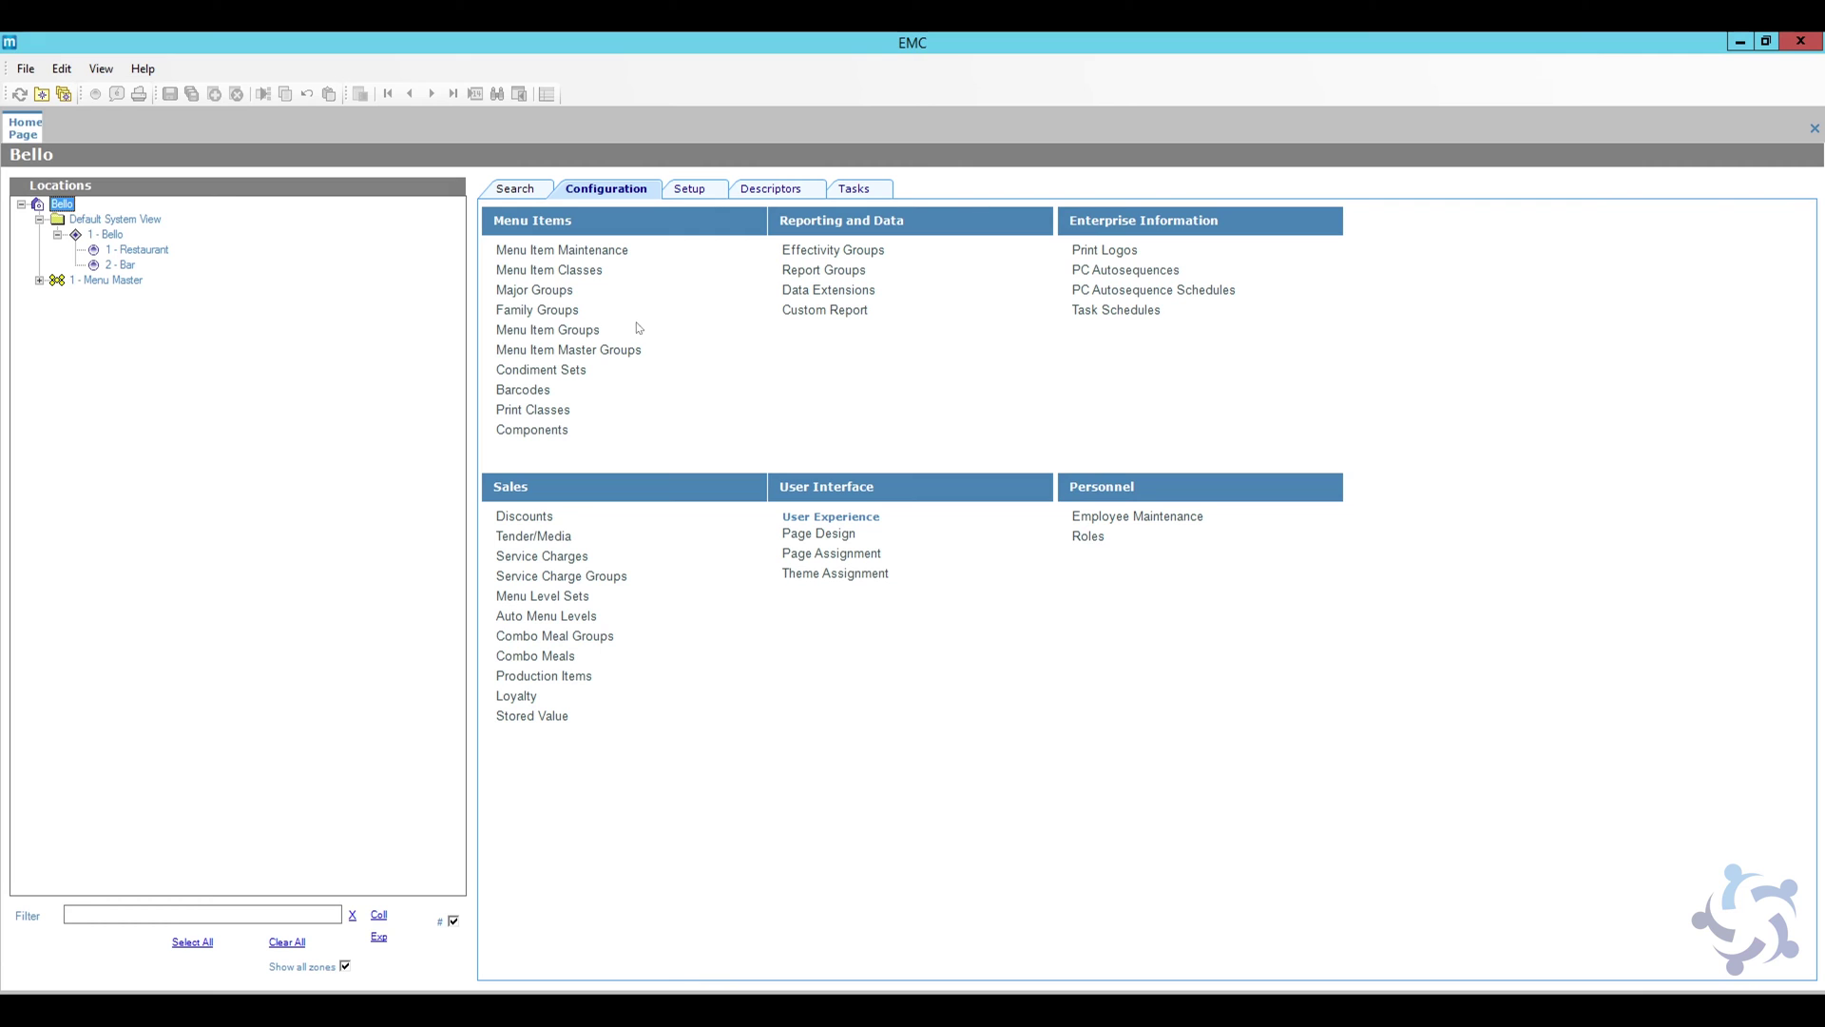
left_click(1111, 523)
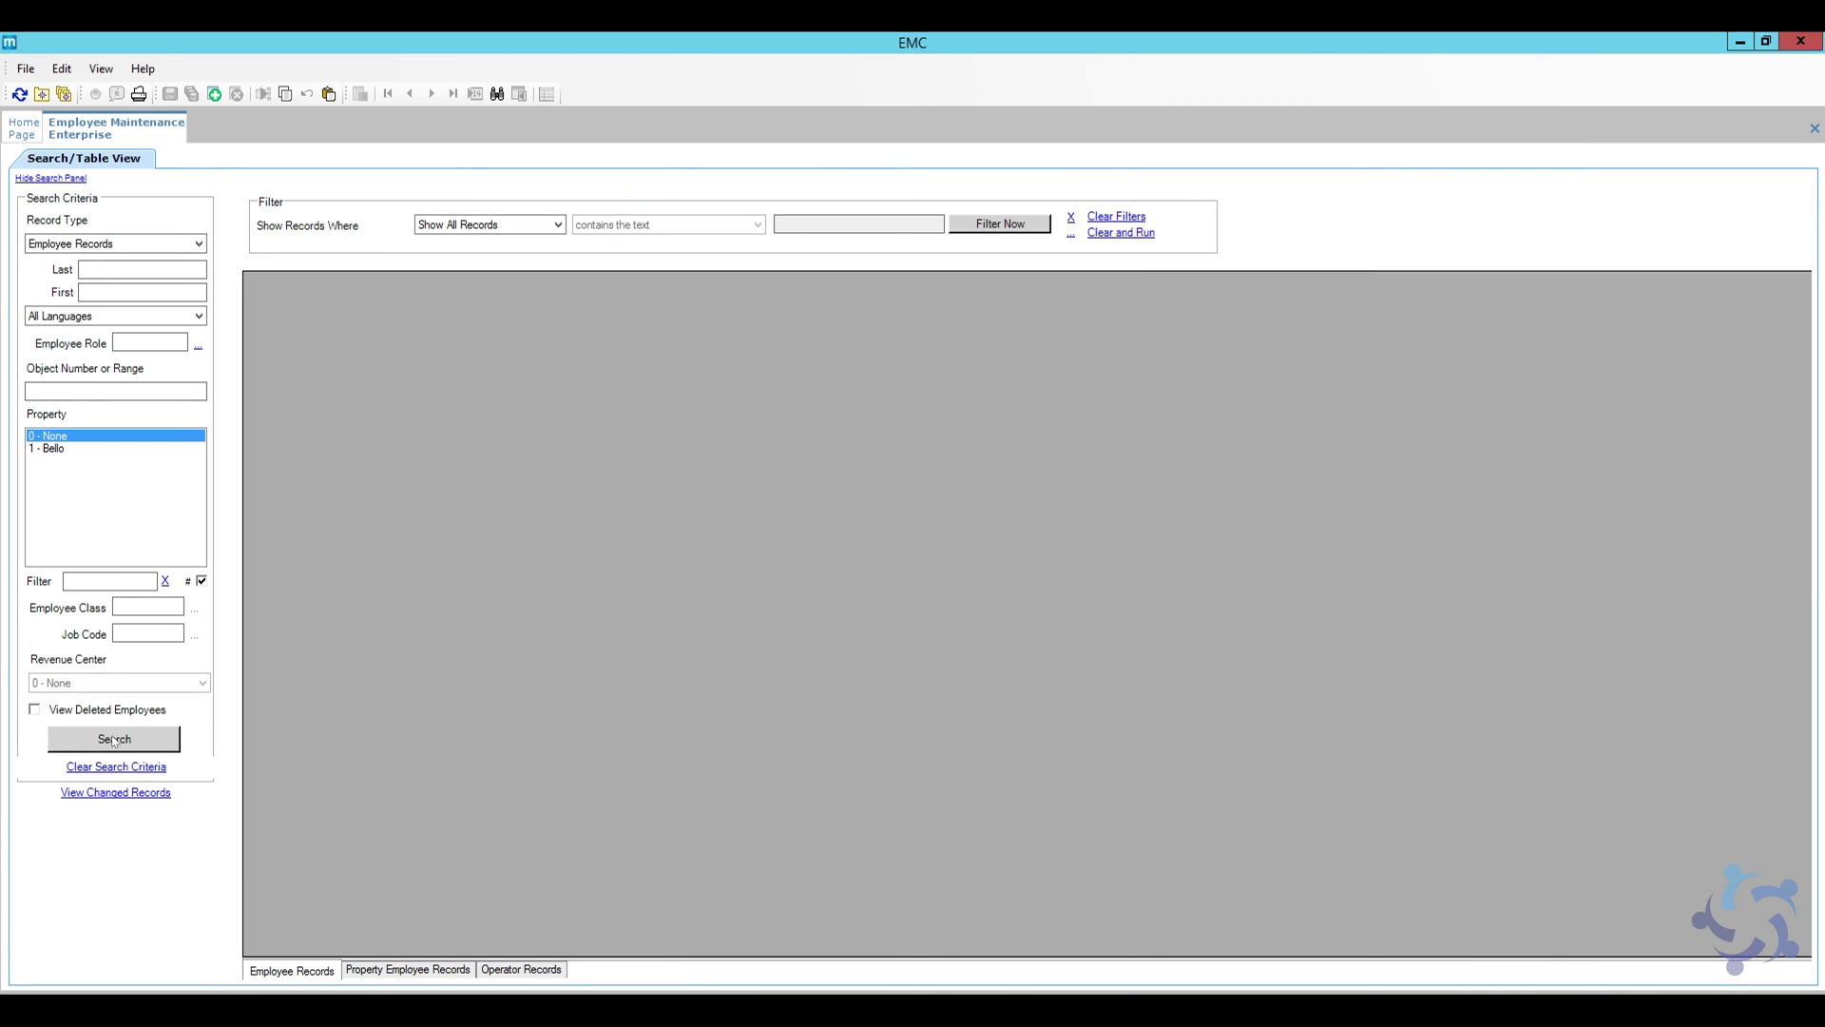
left_click(114, 741)
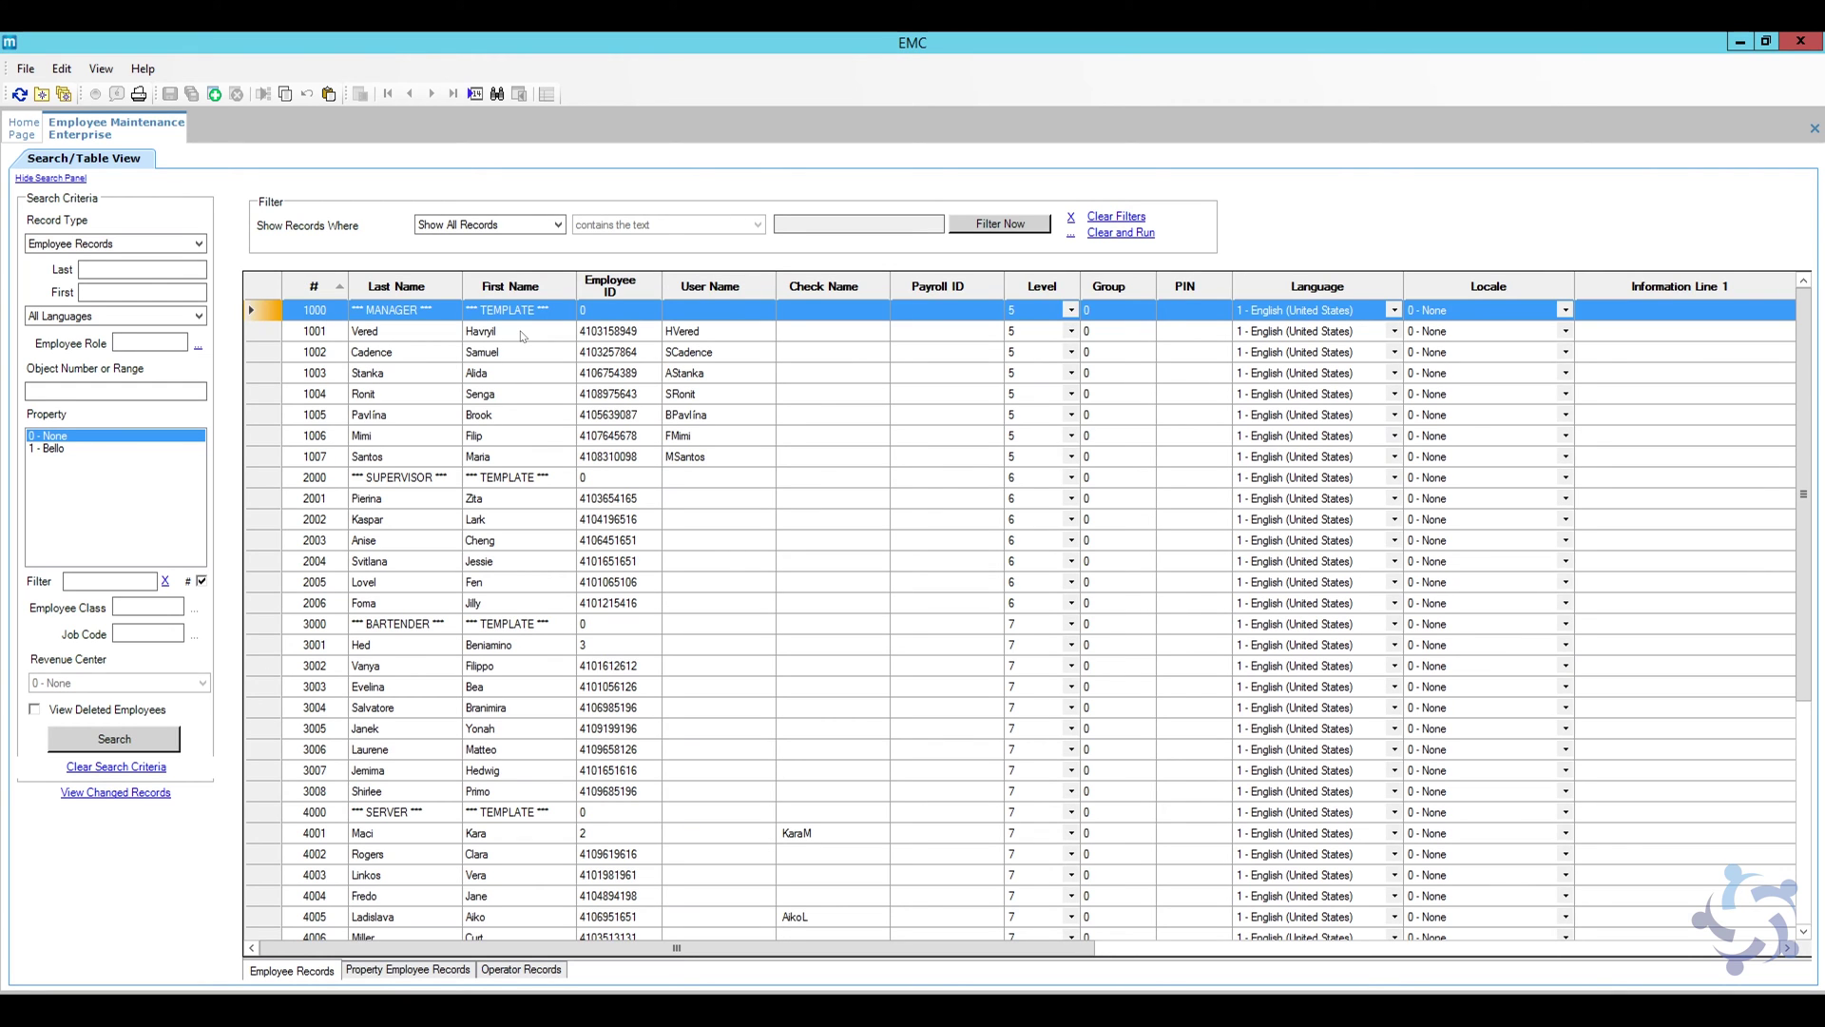
left_click(522, 333)
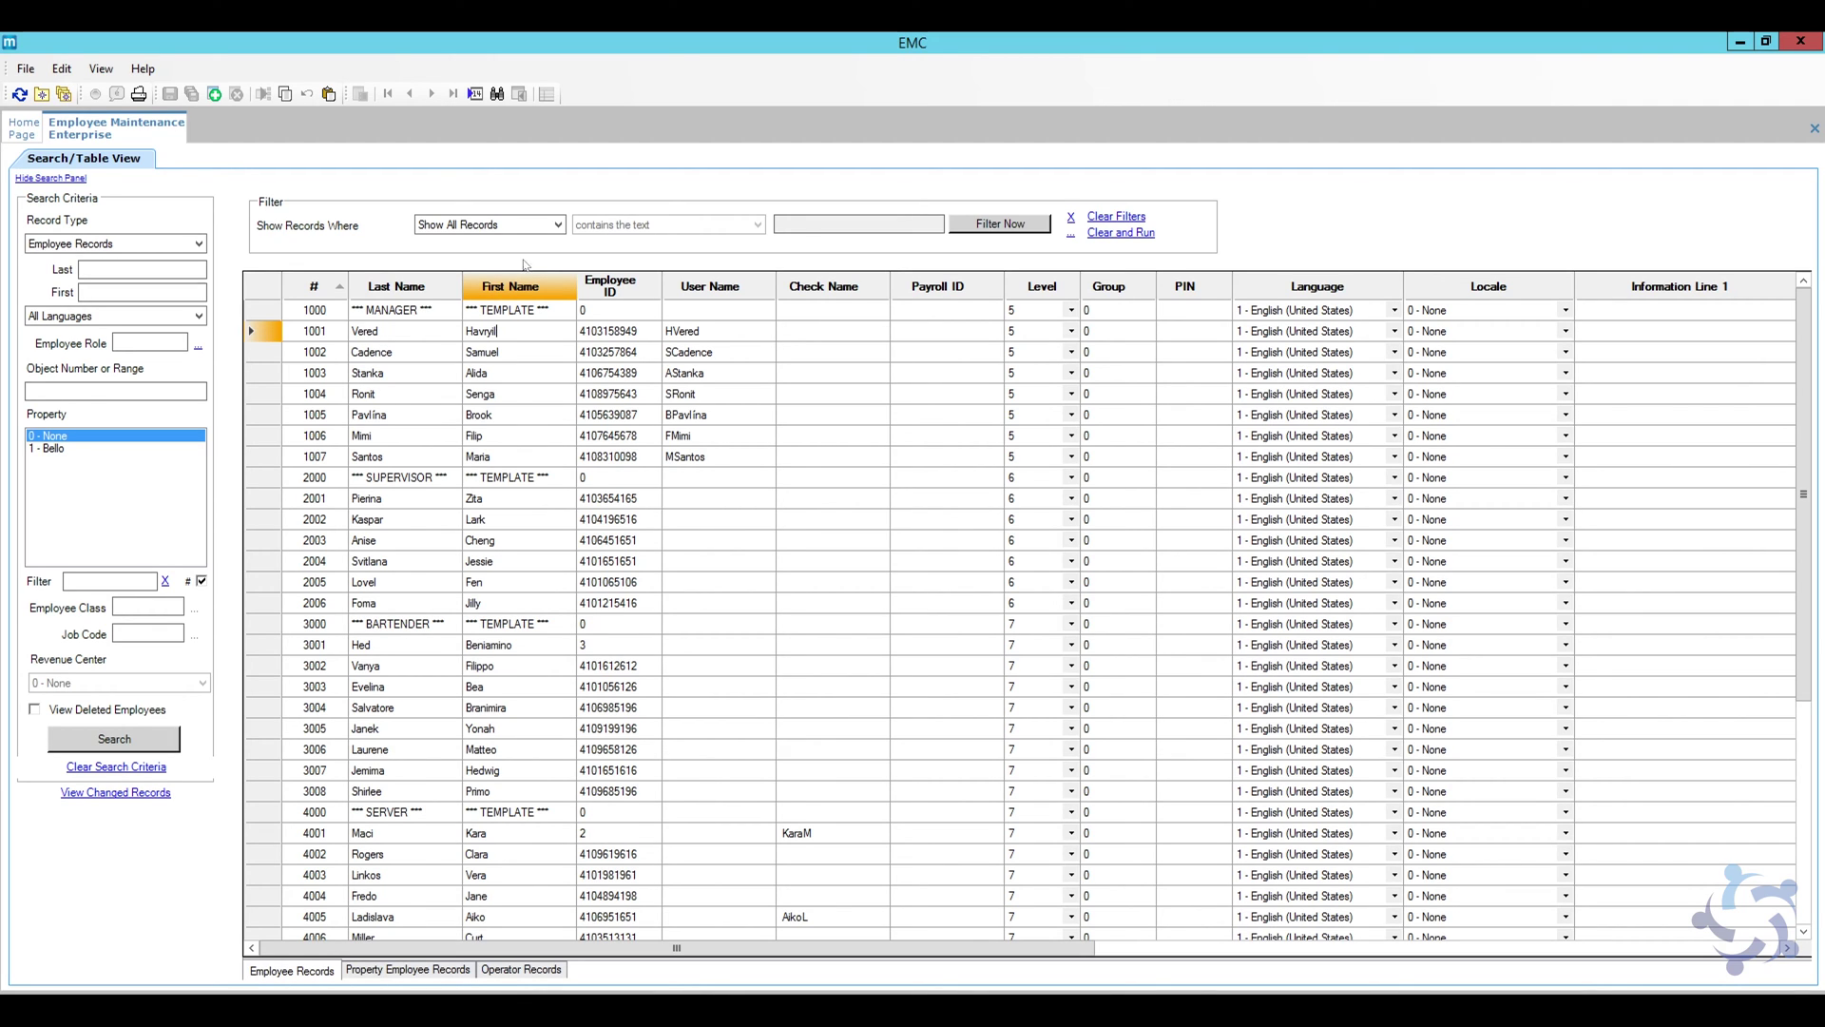
Review the Manager, Supervisor, Bartender and Server template rows in the employee grid
left_click(265, 314)
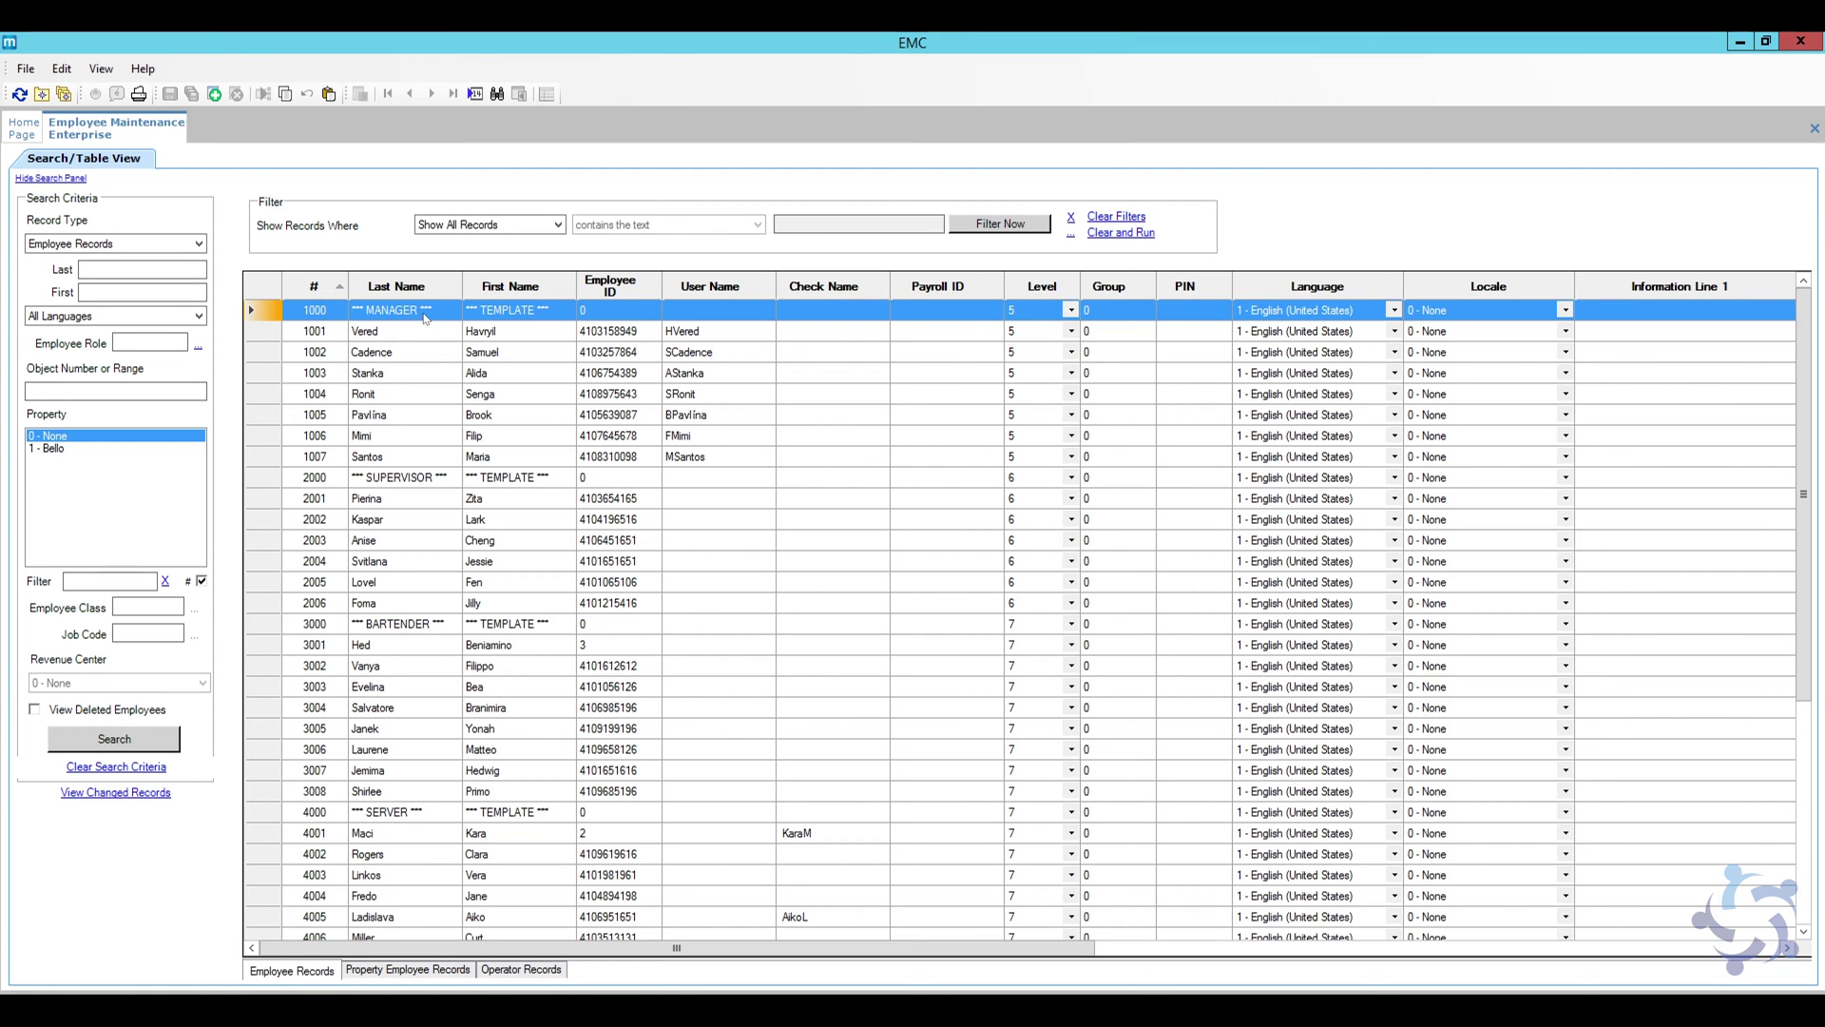
left_click(272, 479)
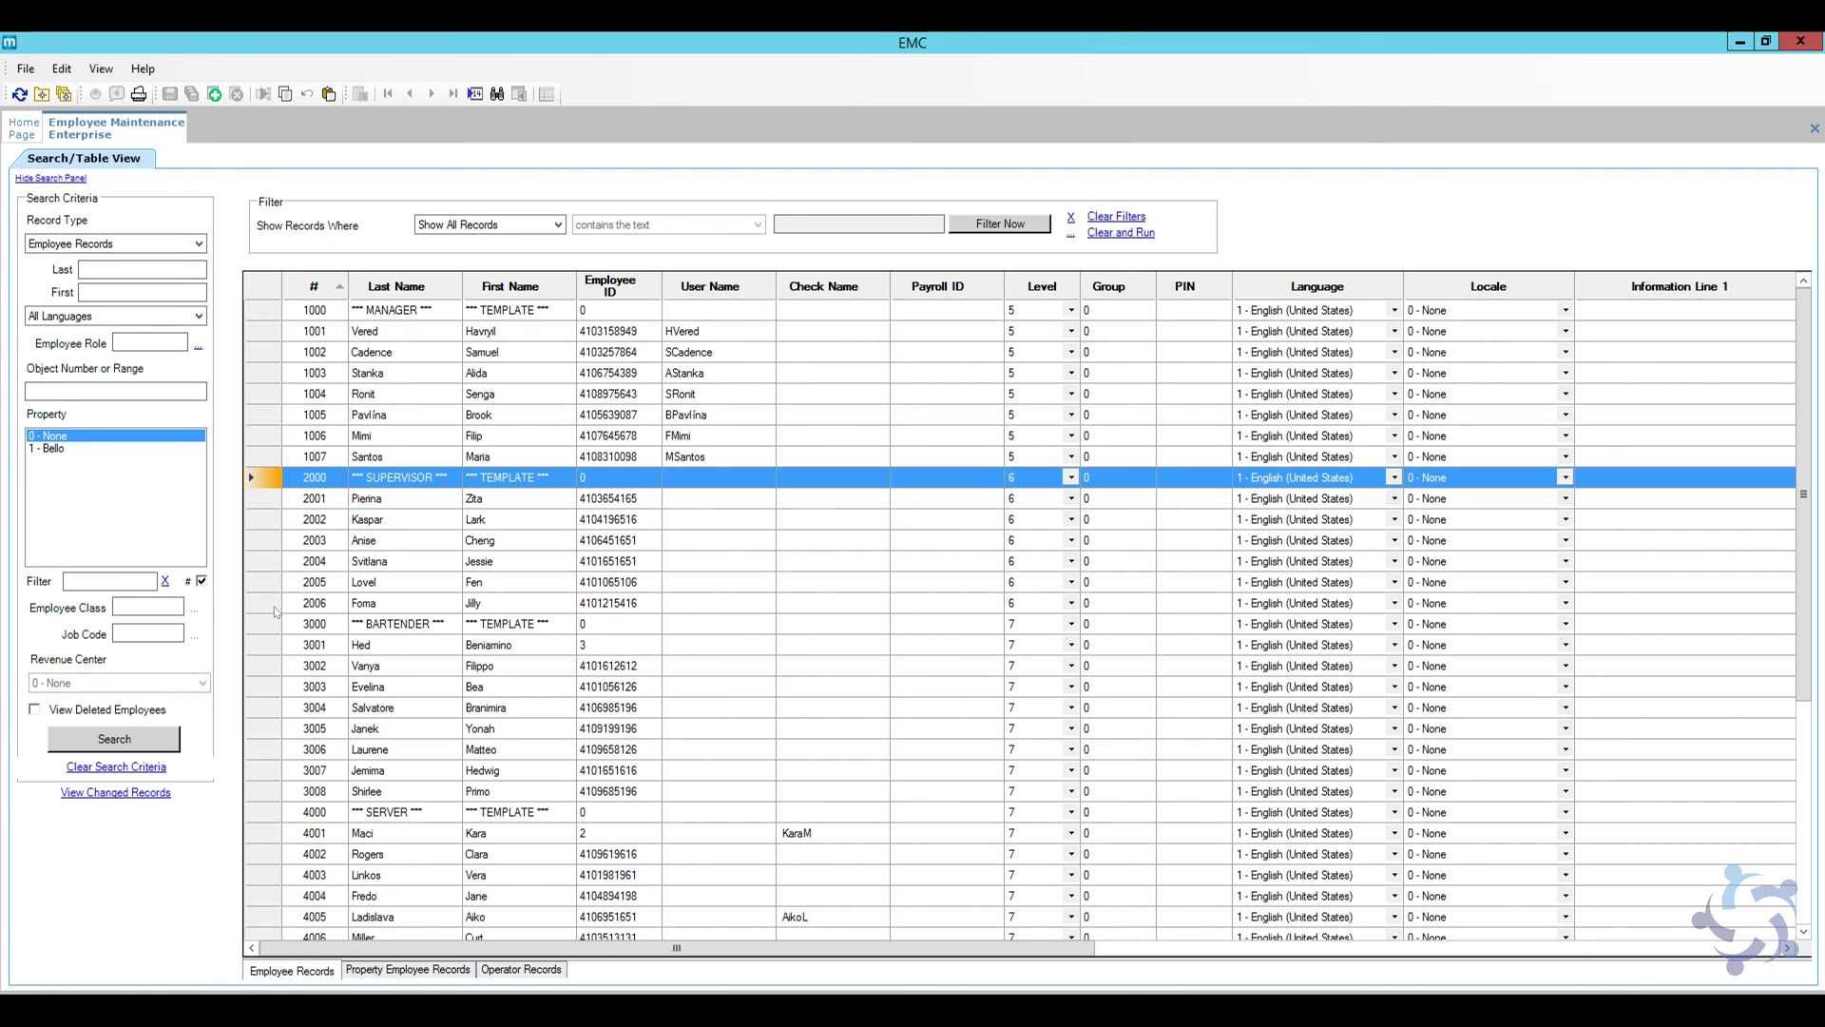
left_click(272, 626)
left_click(265, 815)
scroll(276, 814, "down", 6)
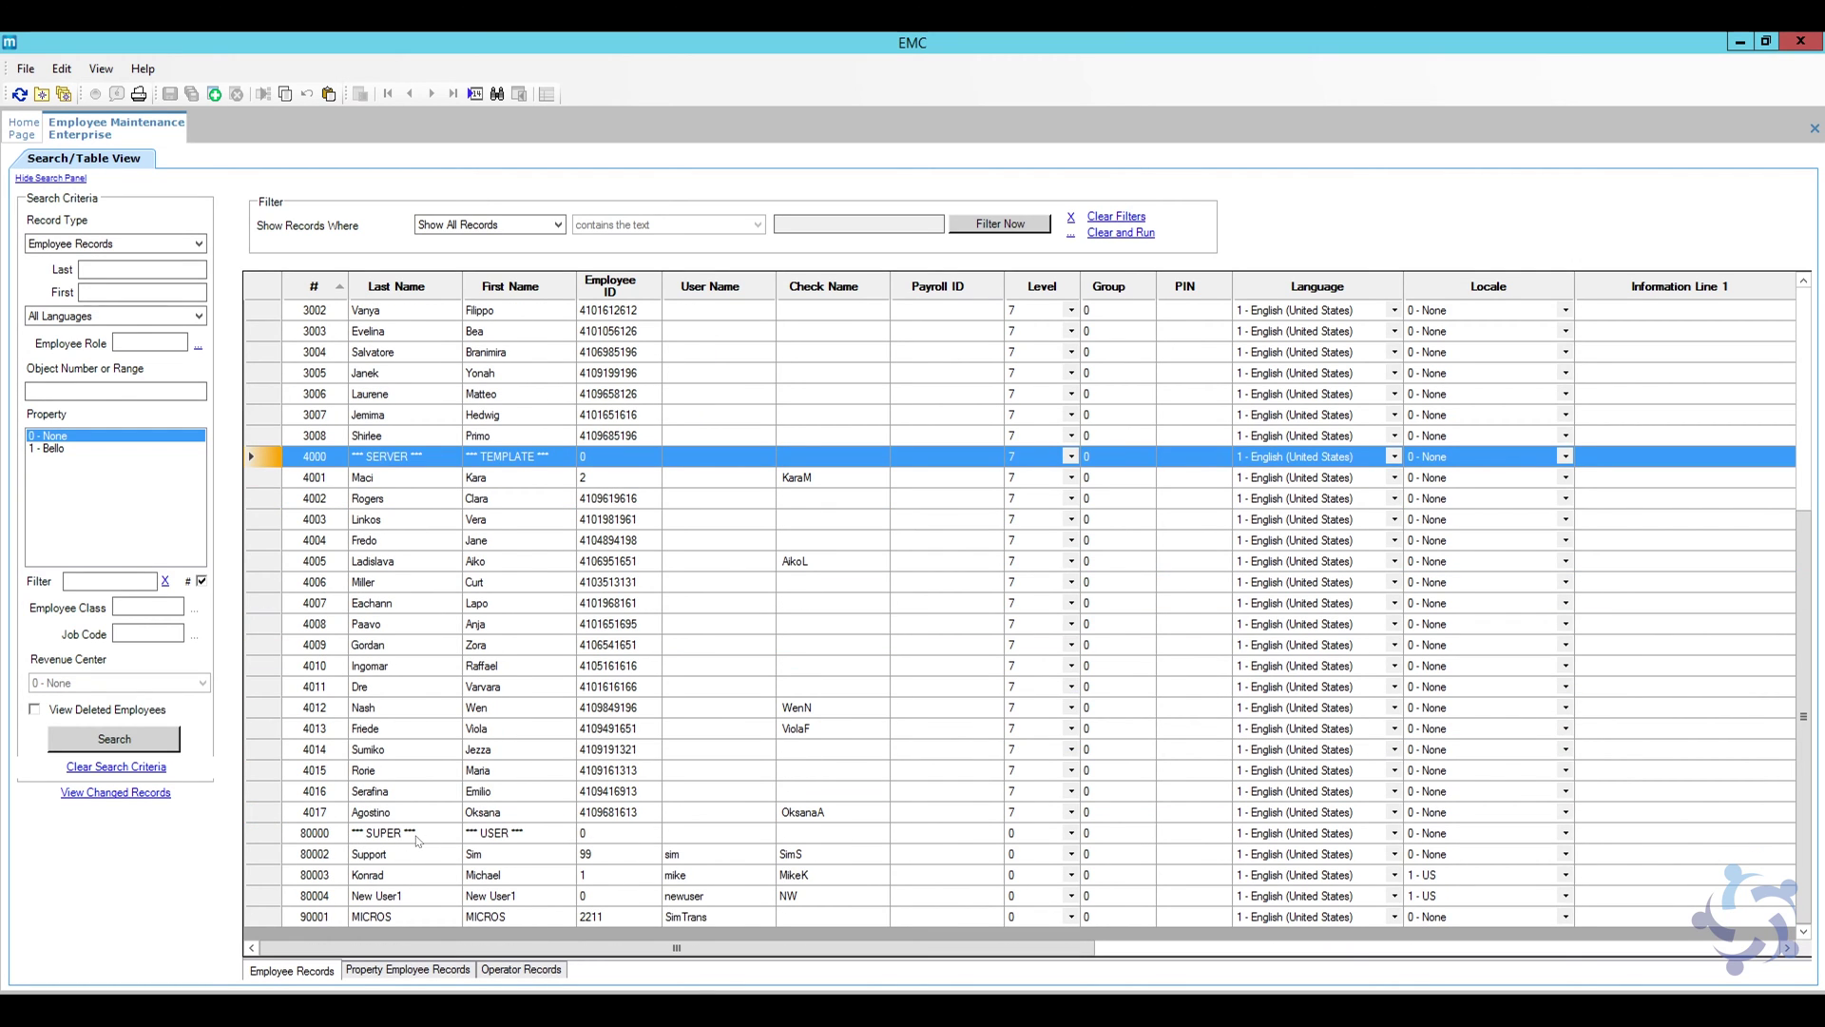
scroll(416, 841, "up", 5)
scroll(416, 841, "up", 1)
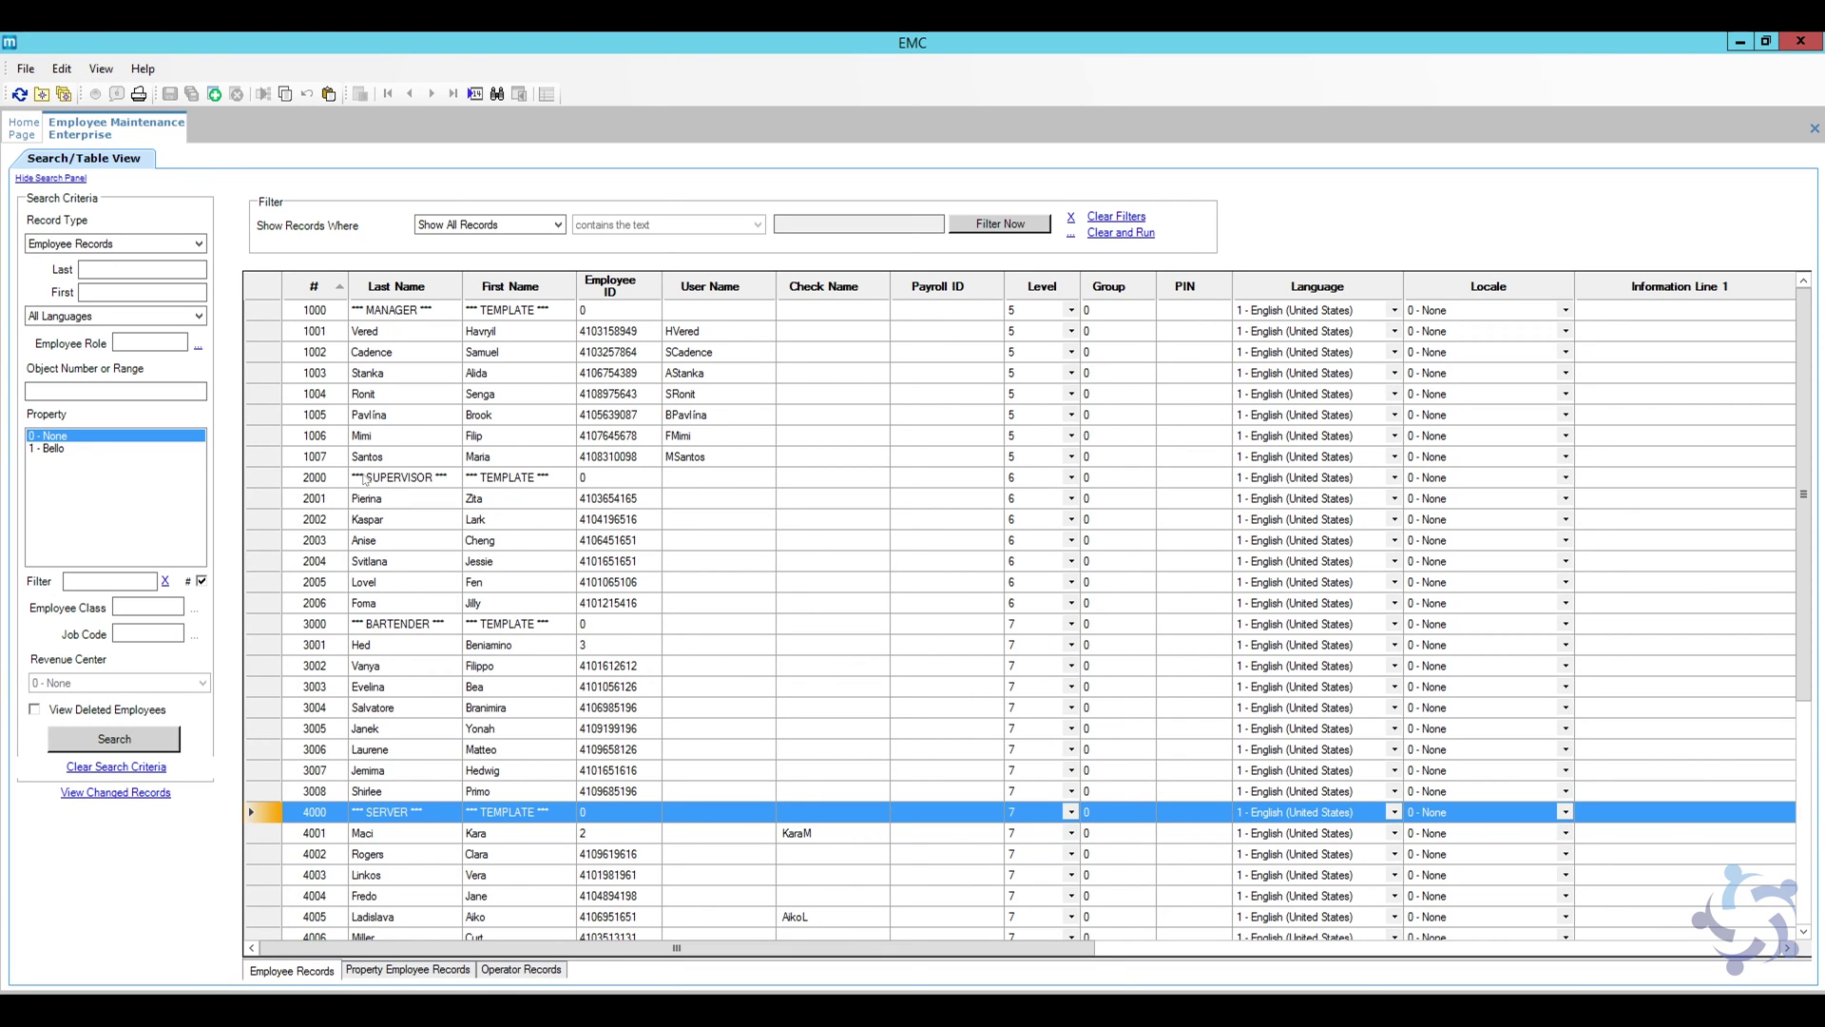
Select employee 1007 as the record to copy
left_click(264, 460)
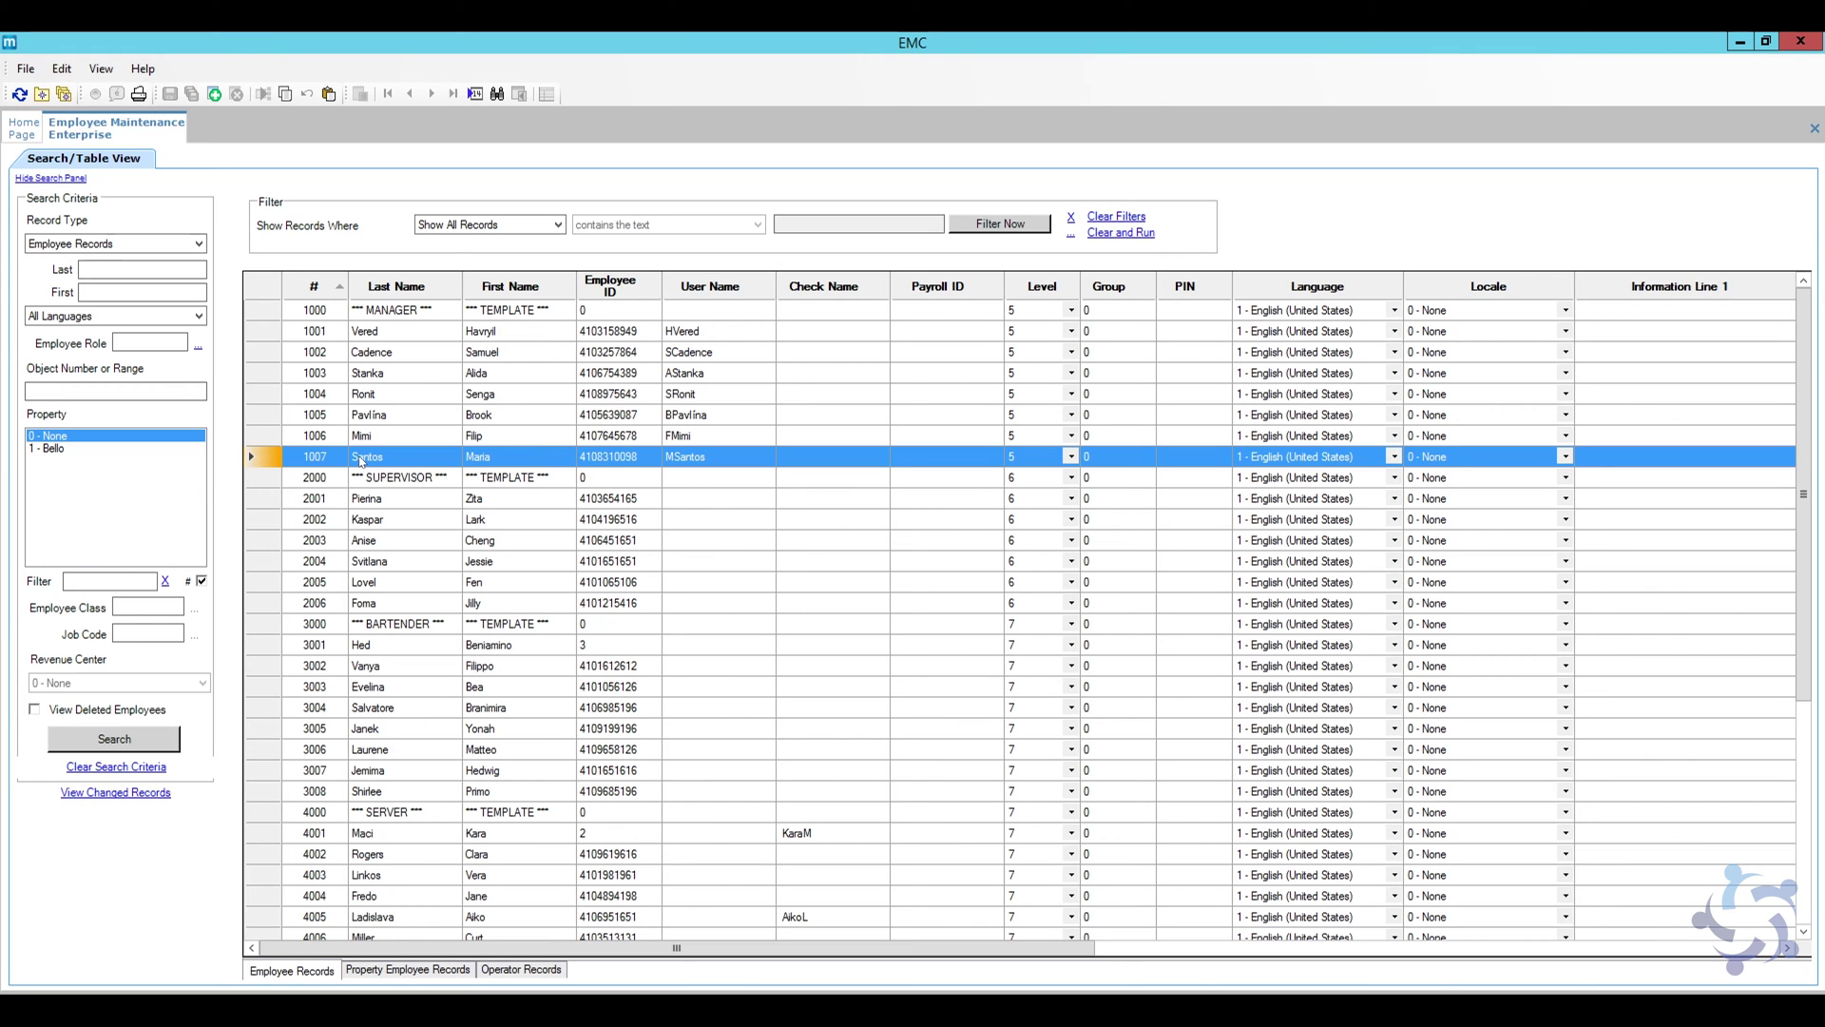
left_click(280, 314)
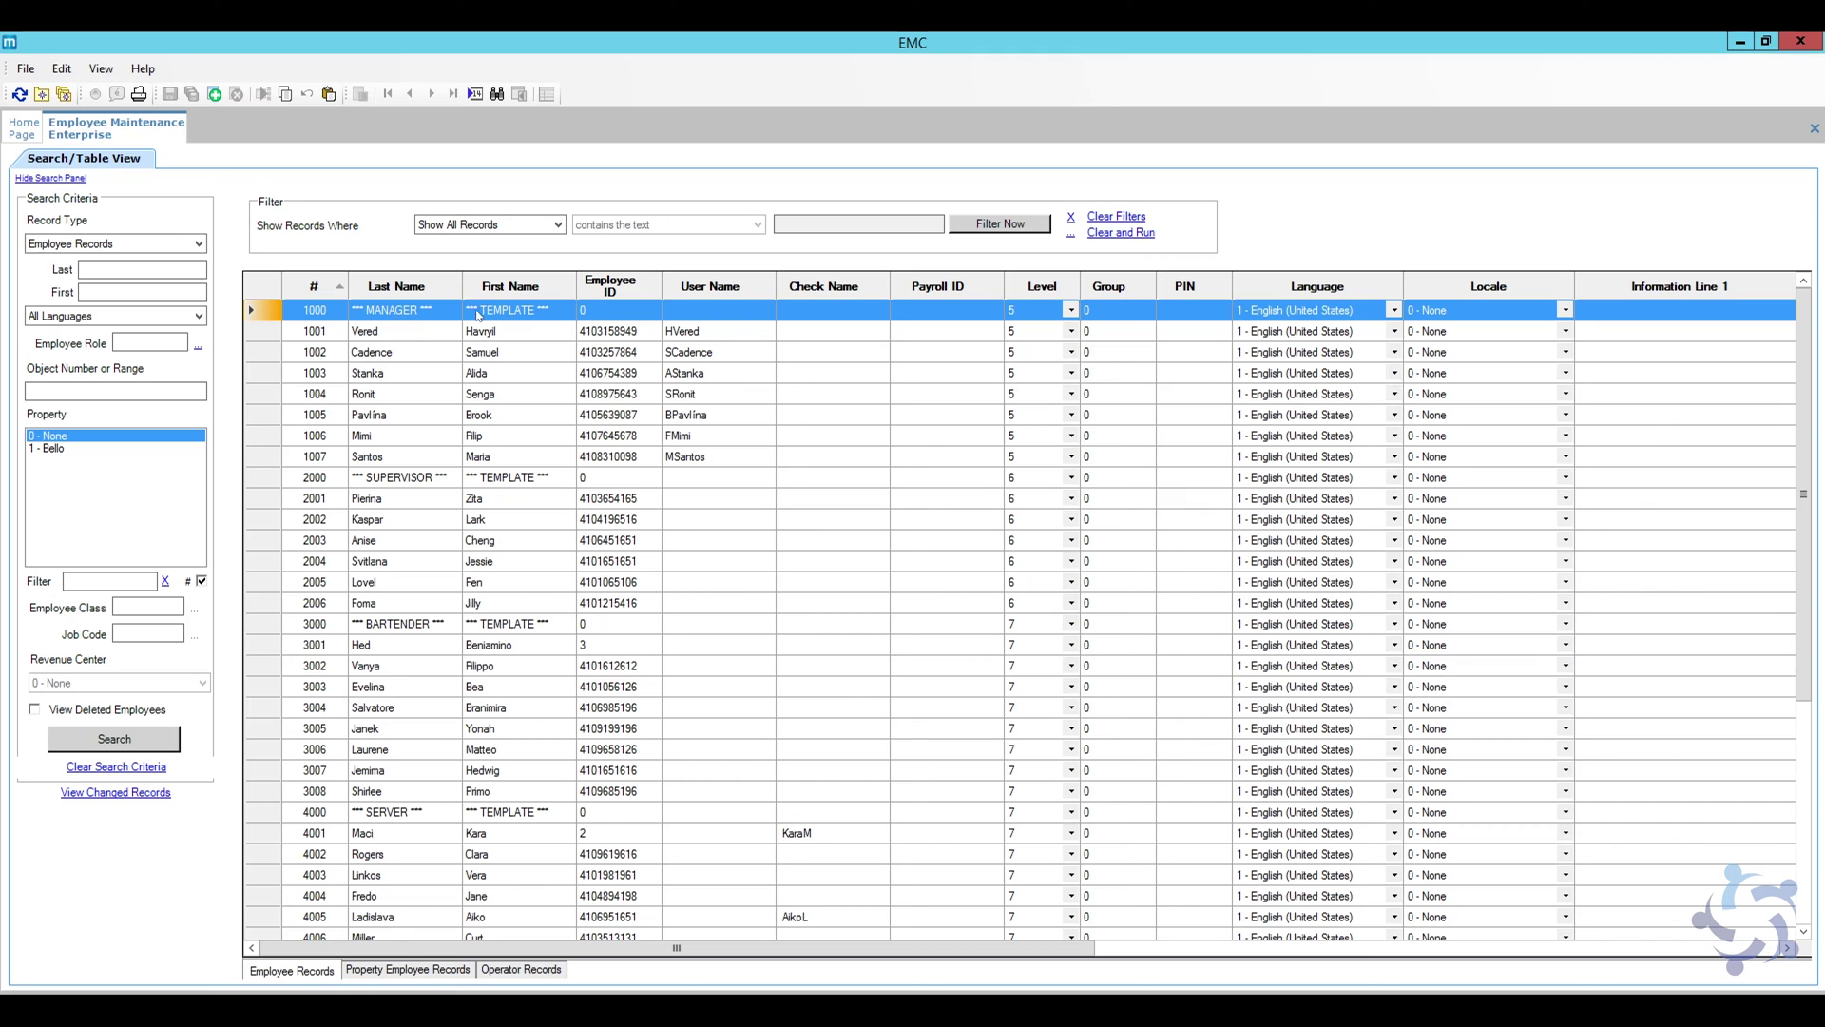
left_click(261, 463)
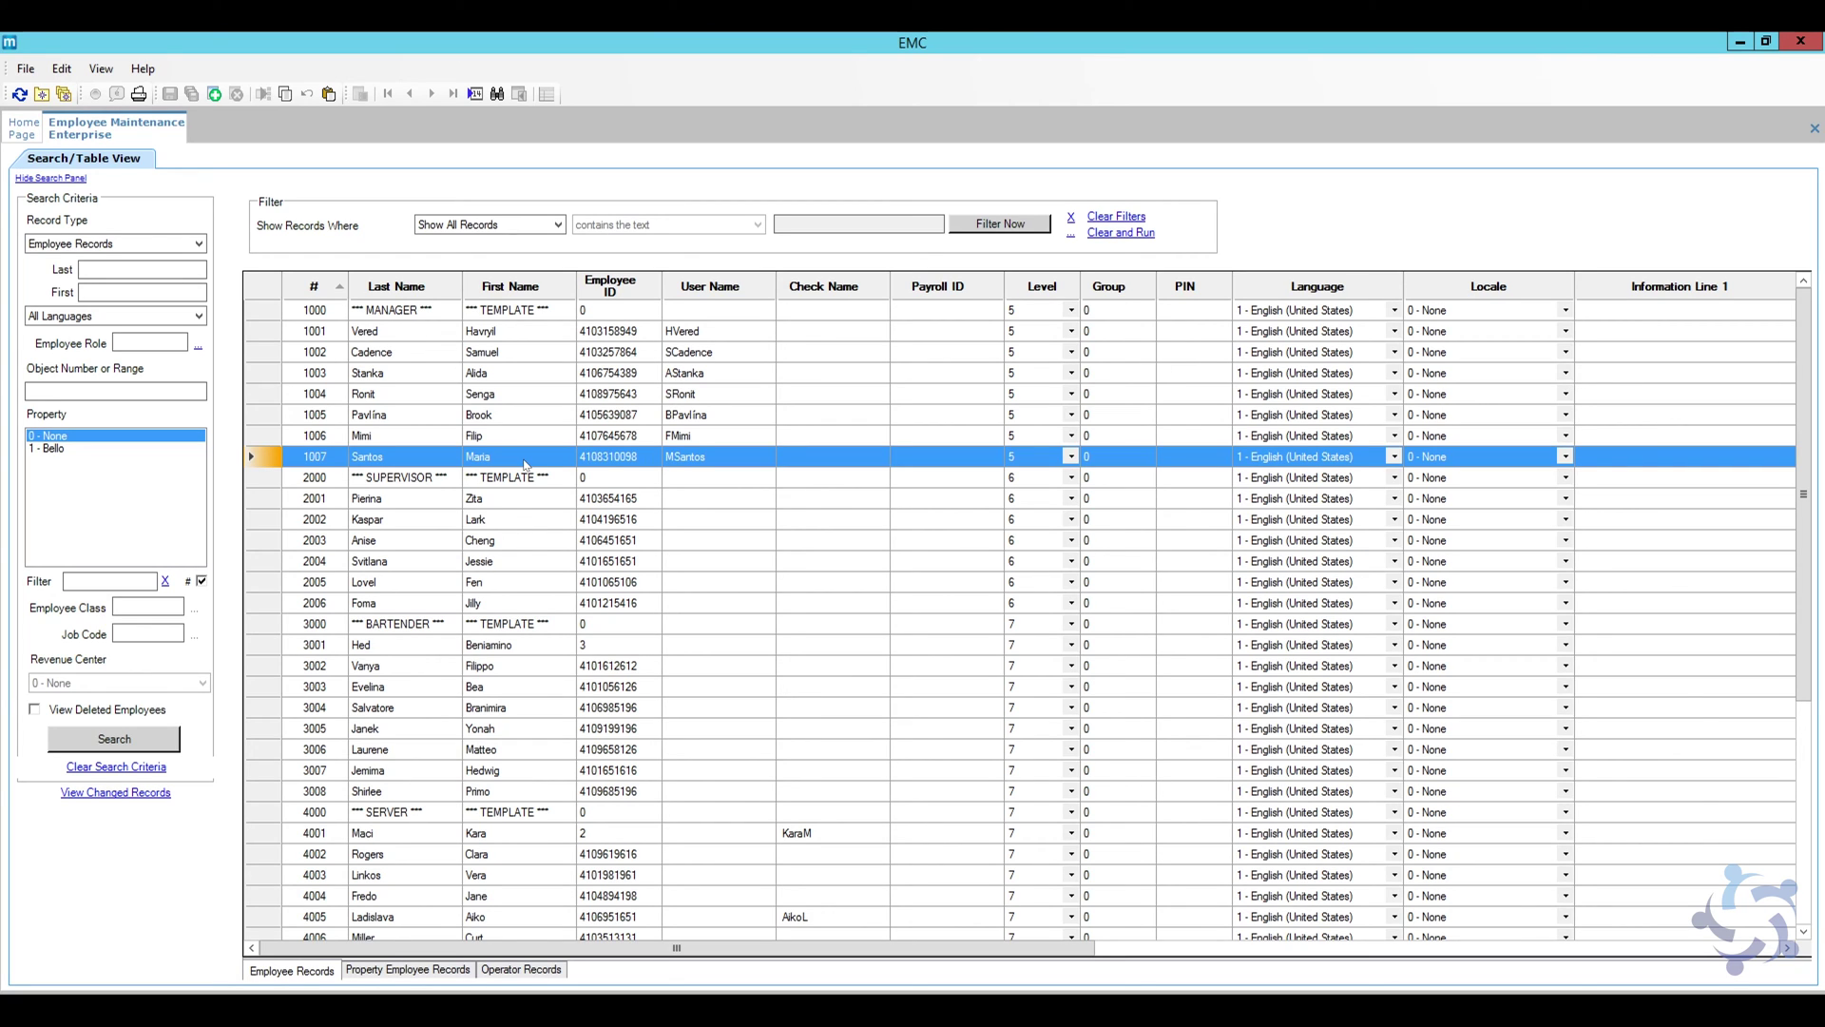
Add employee 1009 copied from 1007, entering the new hire's first, last and check names
left_click(214, 95)
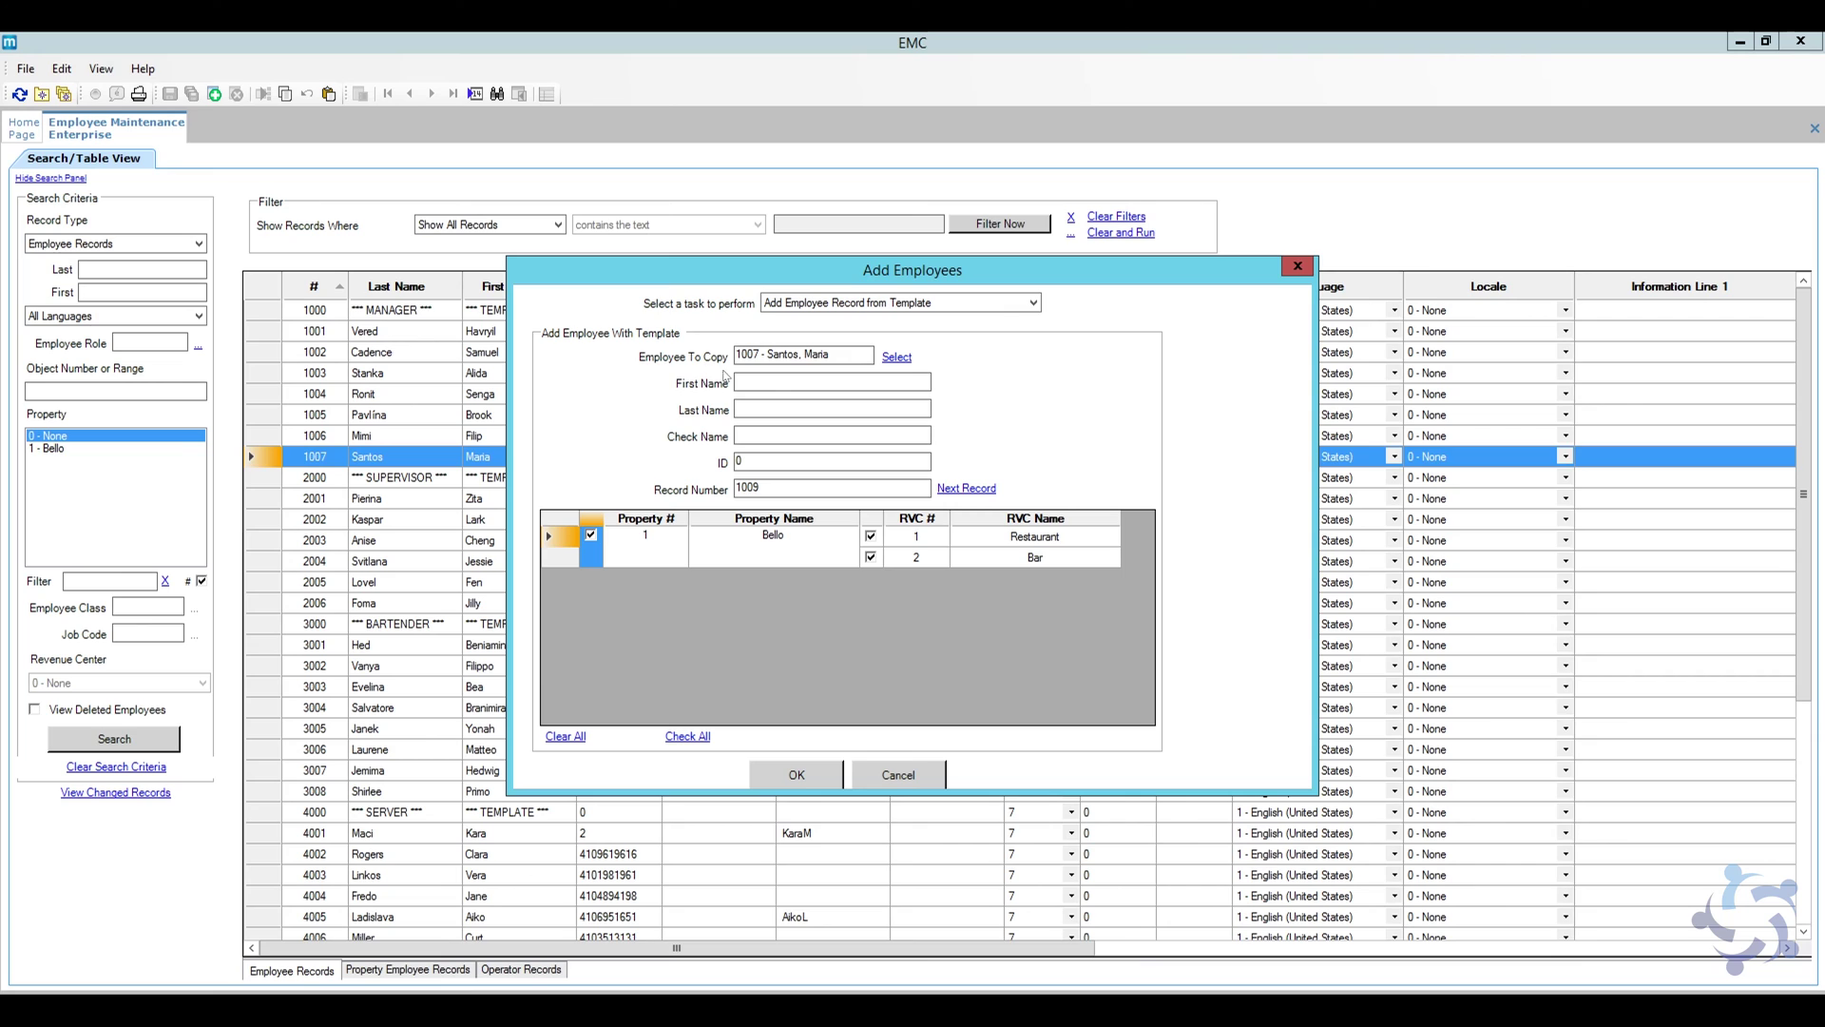
left_click(763, 390)
key("Tab")
left_click(764, 440)
type("Mike K")
left_click(796, 777)
left_click(877, 609)
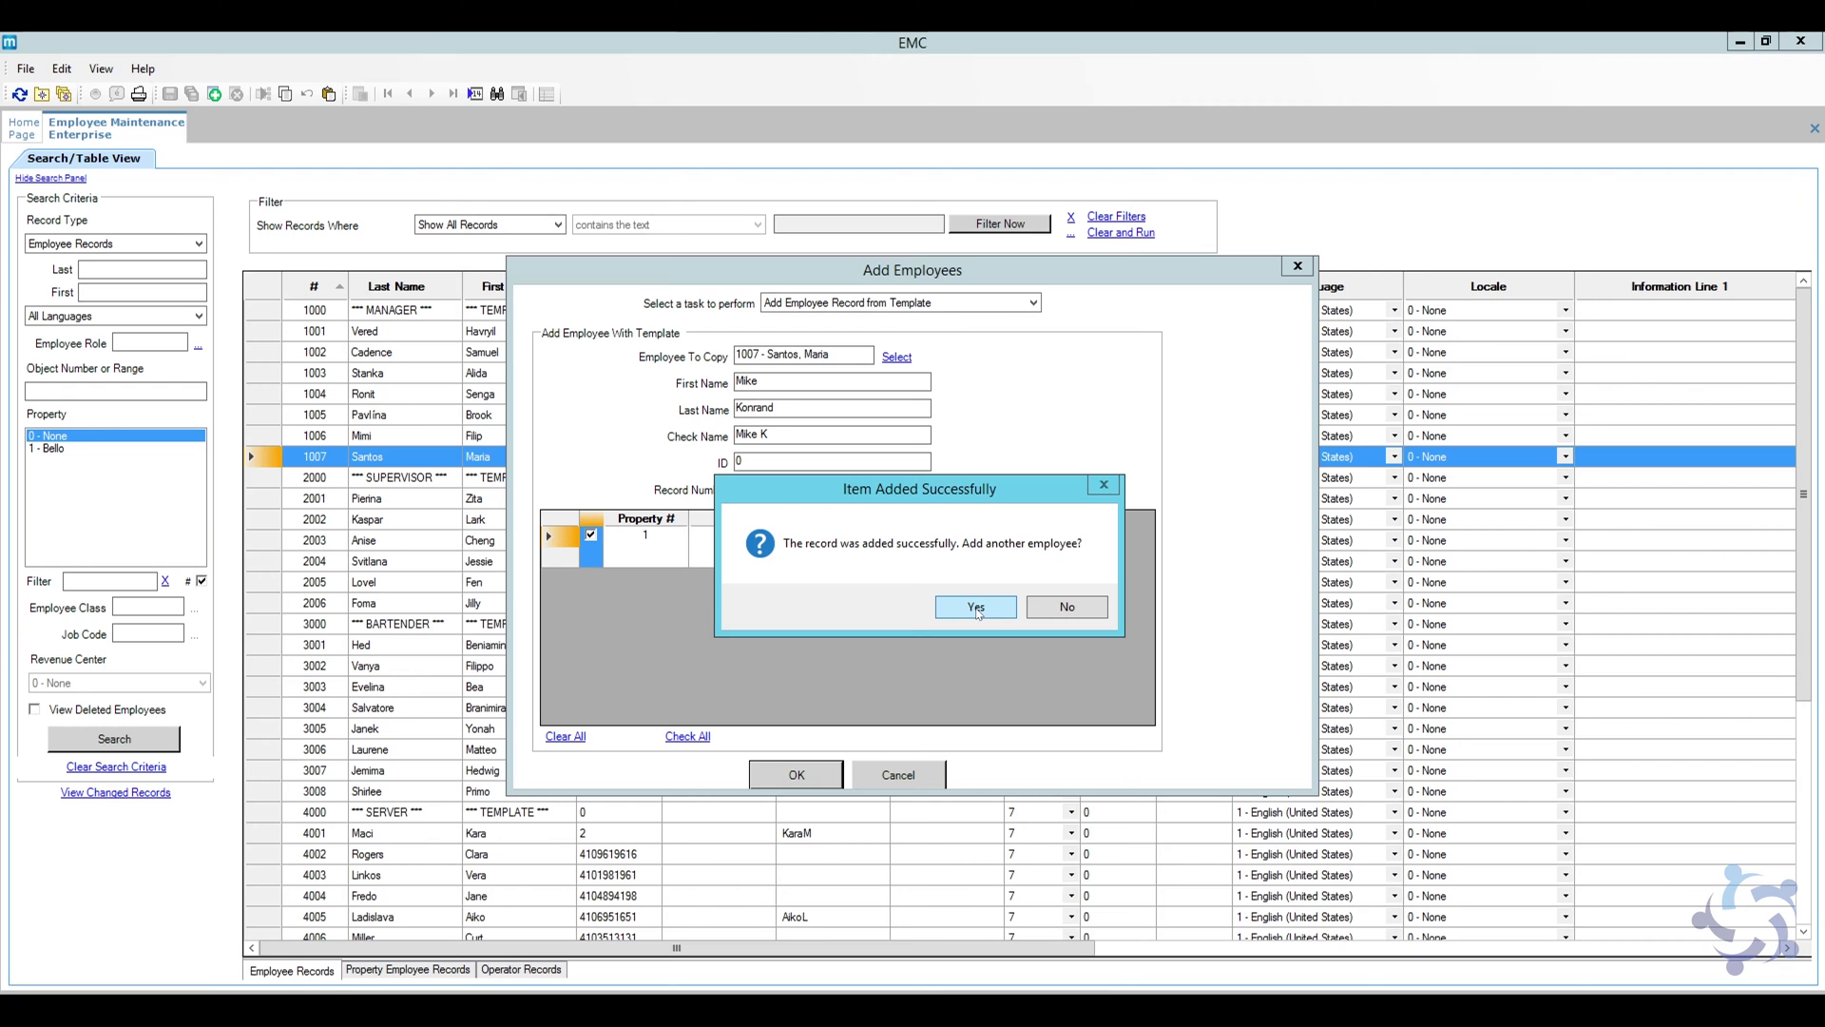
left_click(1066, 608)
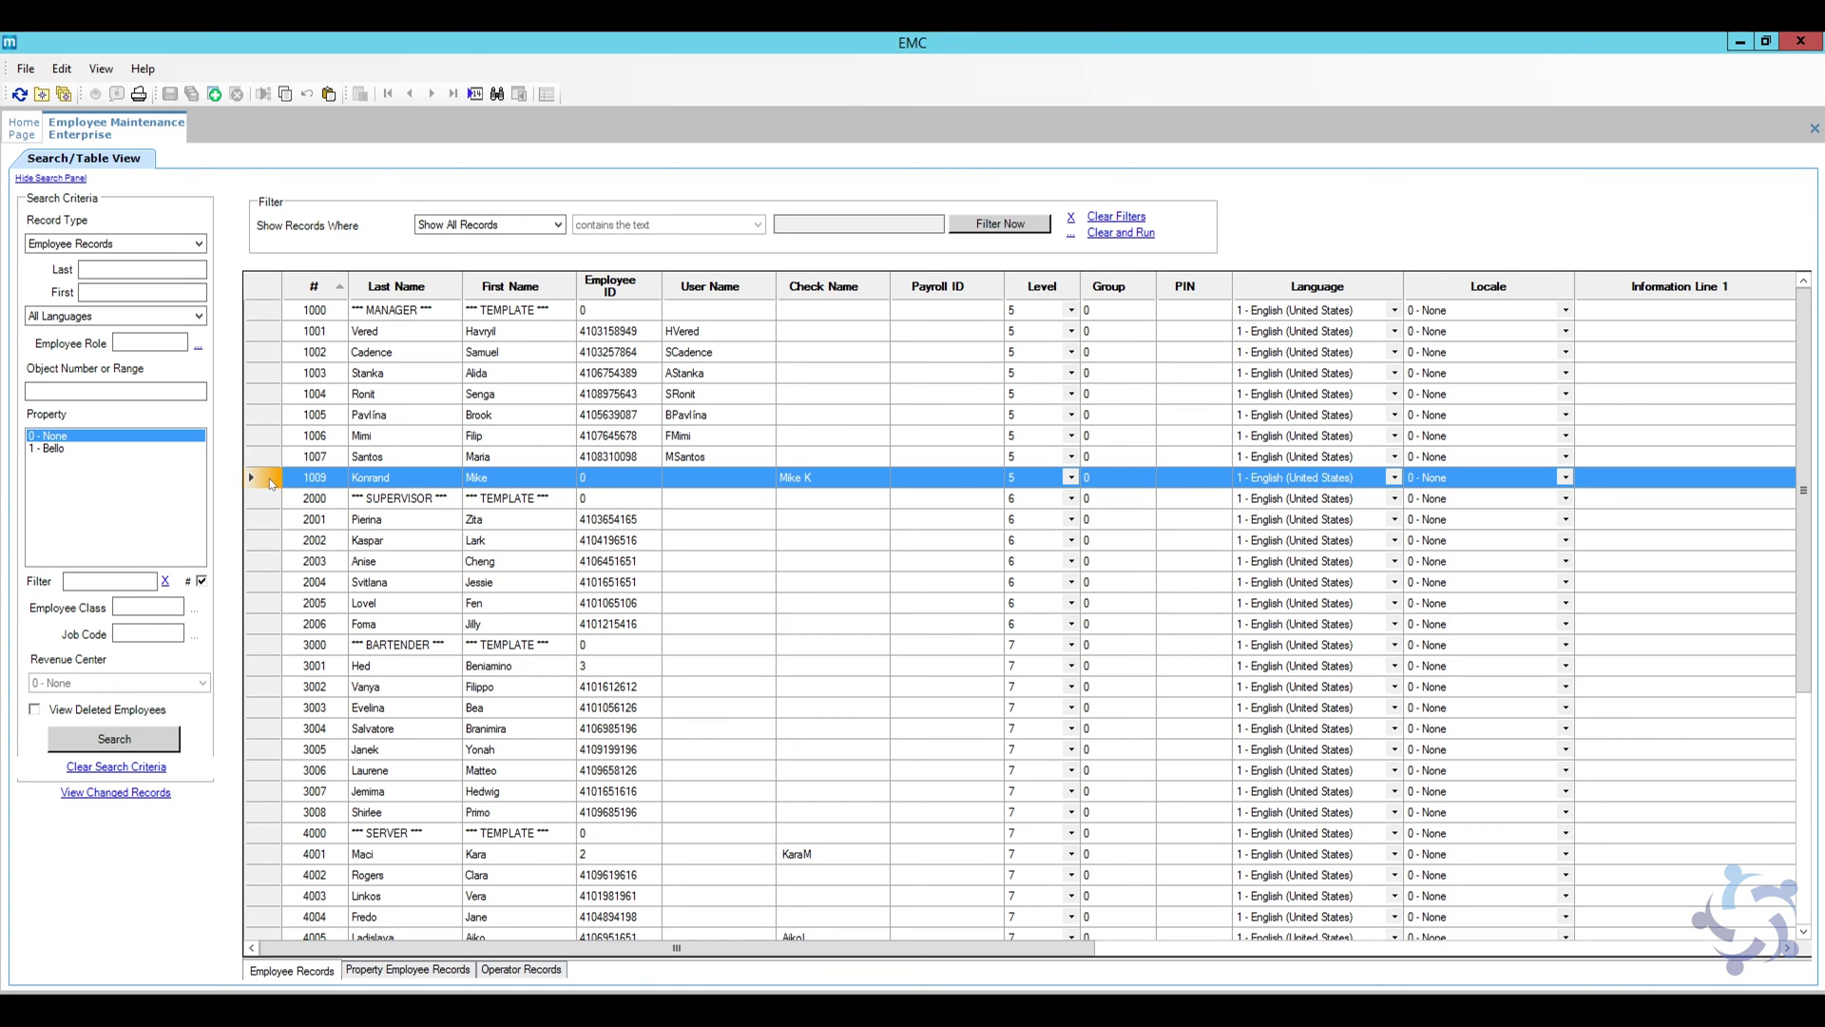
Open employee record 1009 and enter its payroll ID on the General tab
double_click(271, 481)
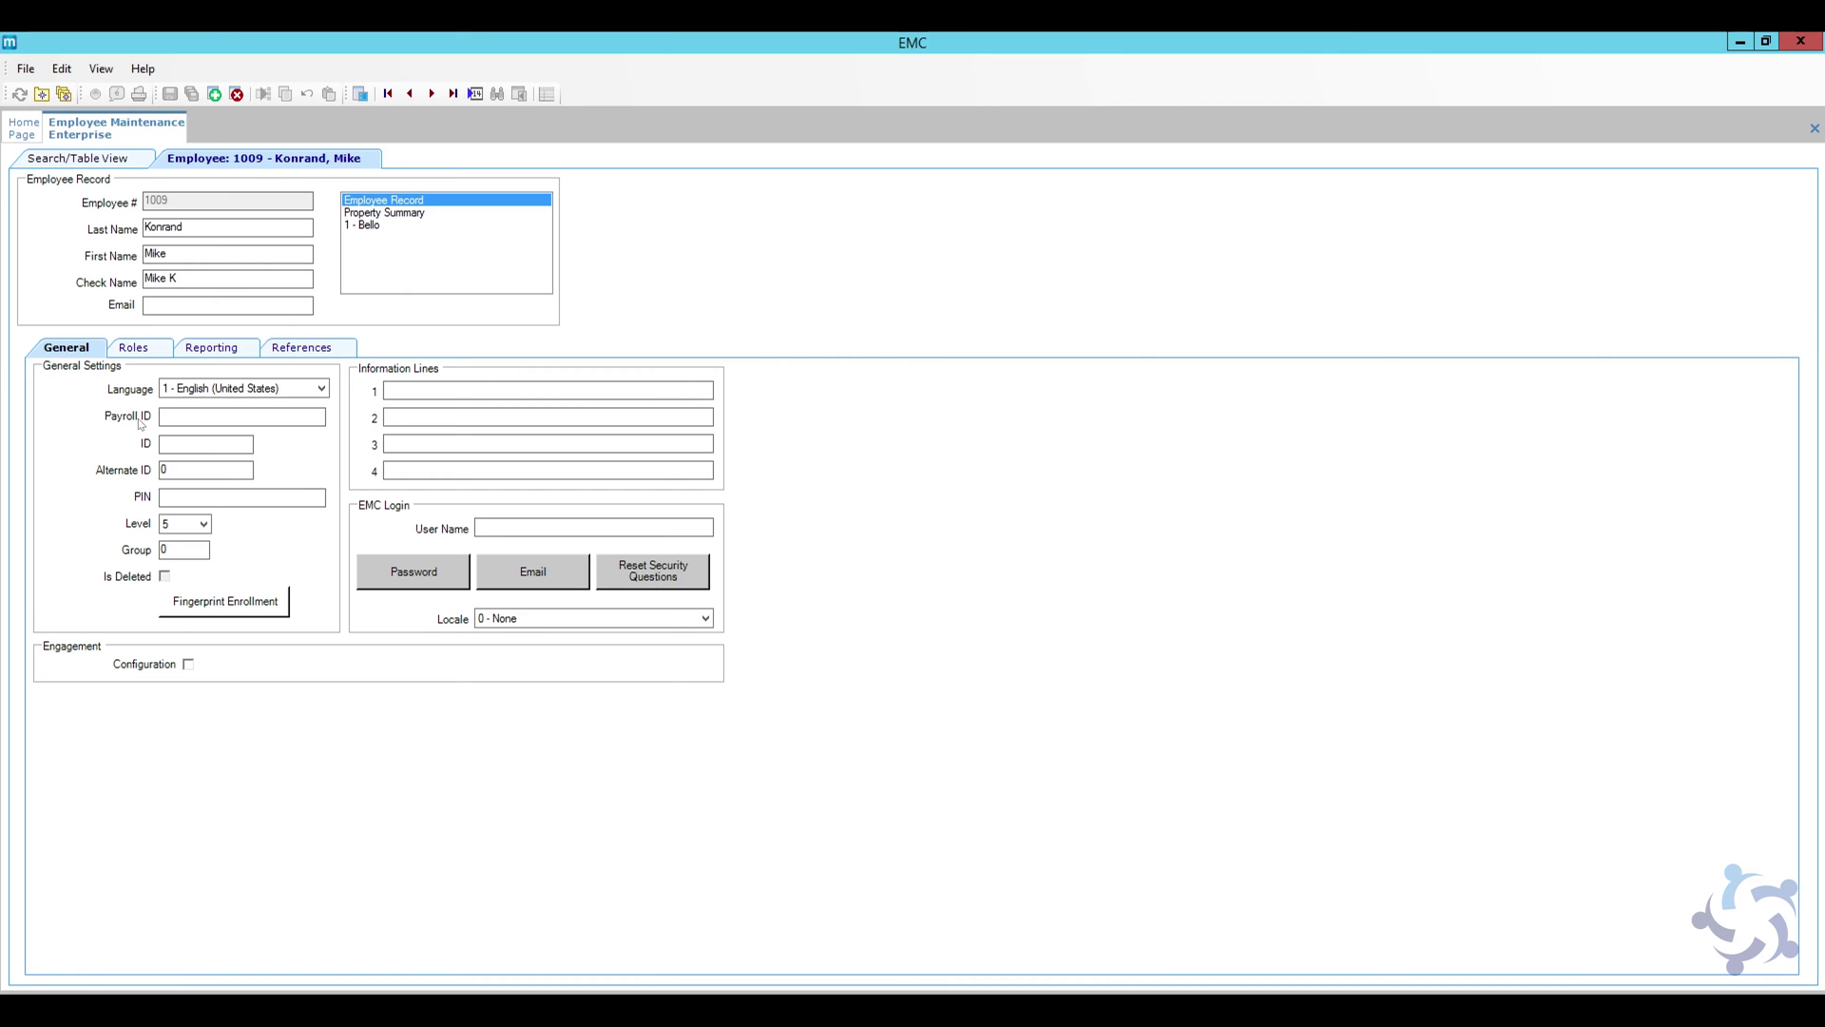
left_click(179, 423)
type("123456")
Enter the employee's EMC login user name and save the record
left_click(492, 529)
type("mikek")
left_click(171, 94)
Set and confirm the EMC login password, and choose locale 1 - US
left_click(422, 580)
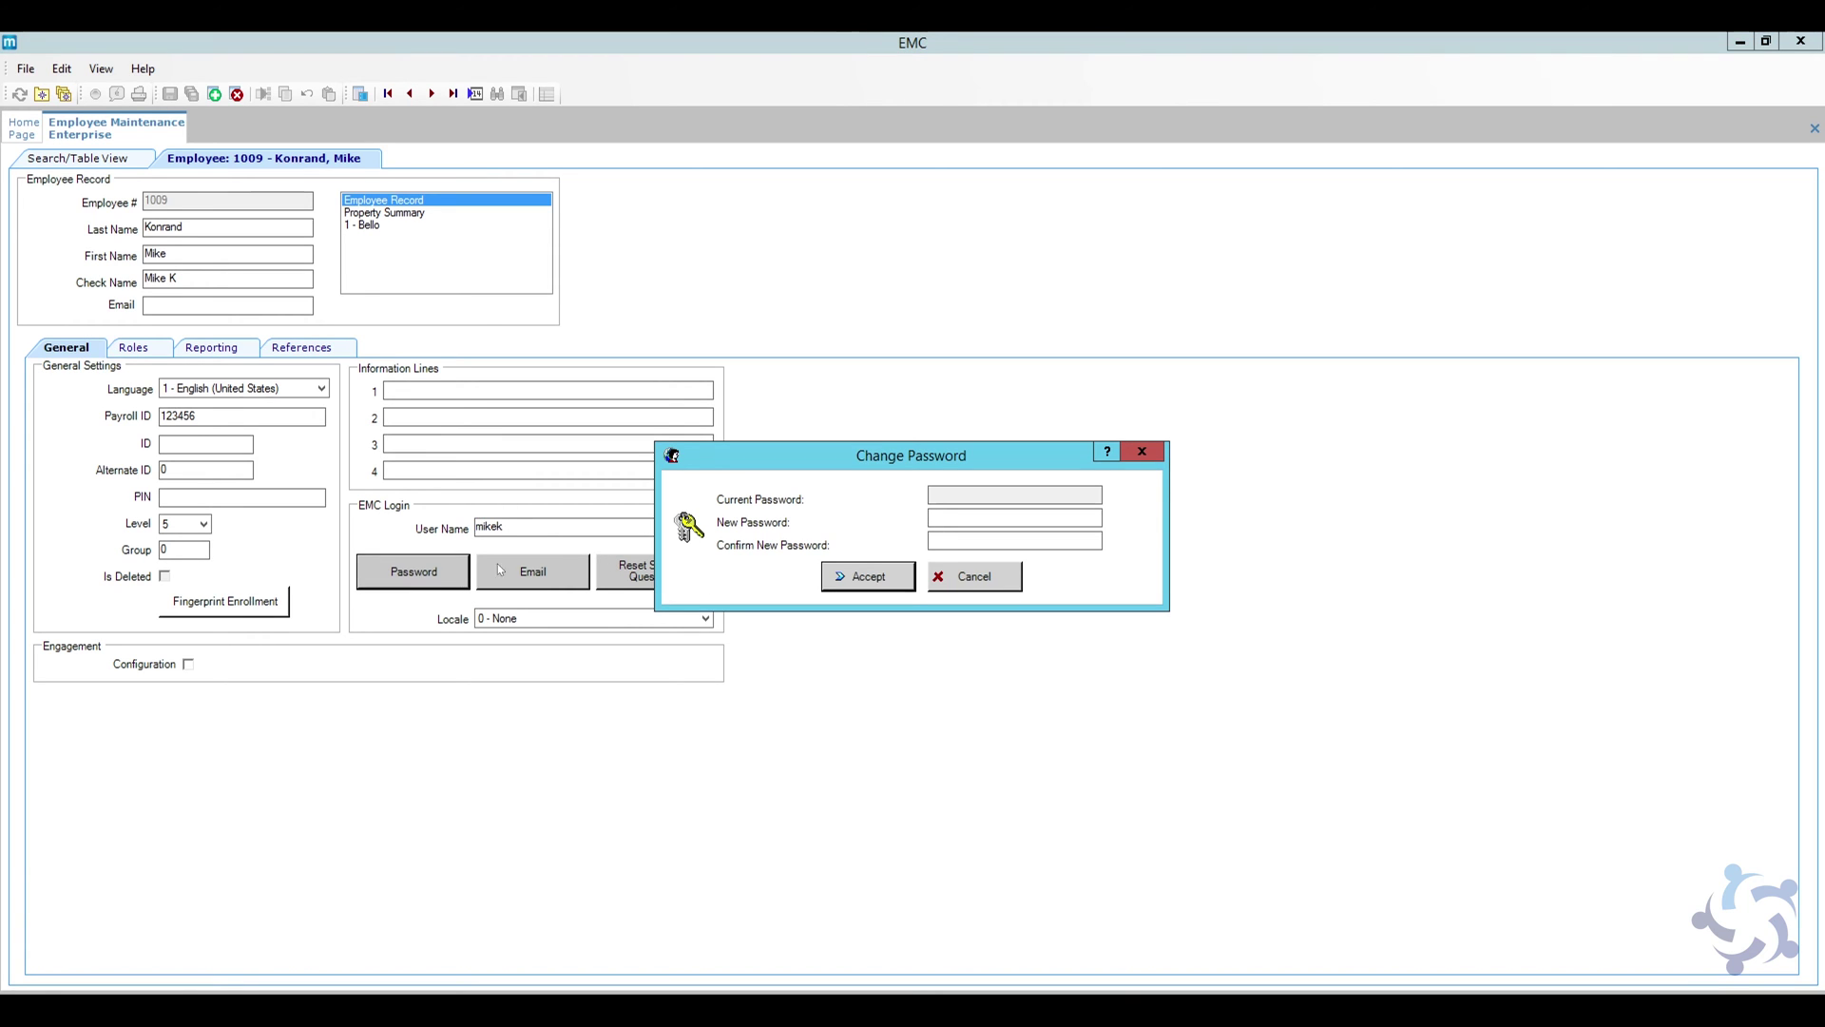
left_click(951, 524)
type("*********")
key("Tab")
type("***********")
left_click(868, 576)
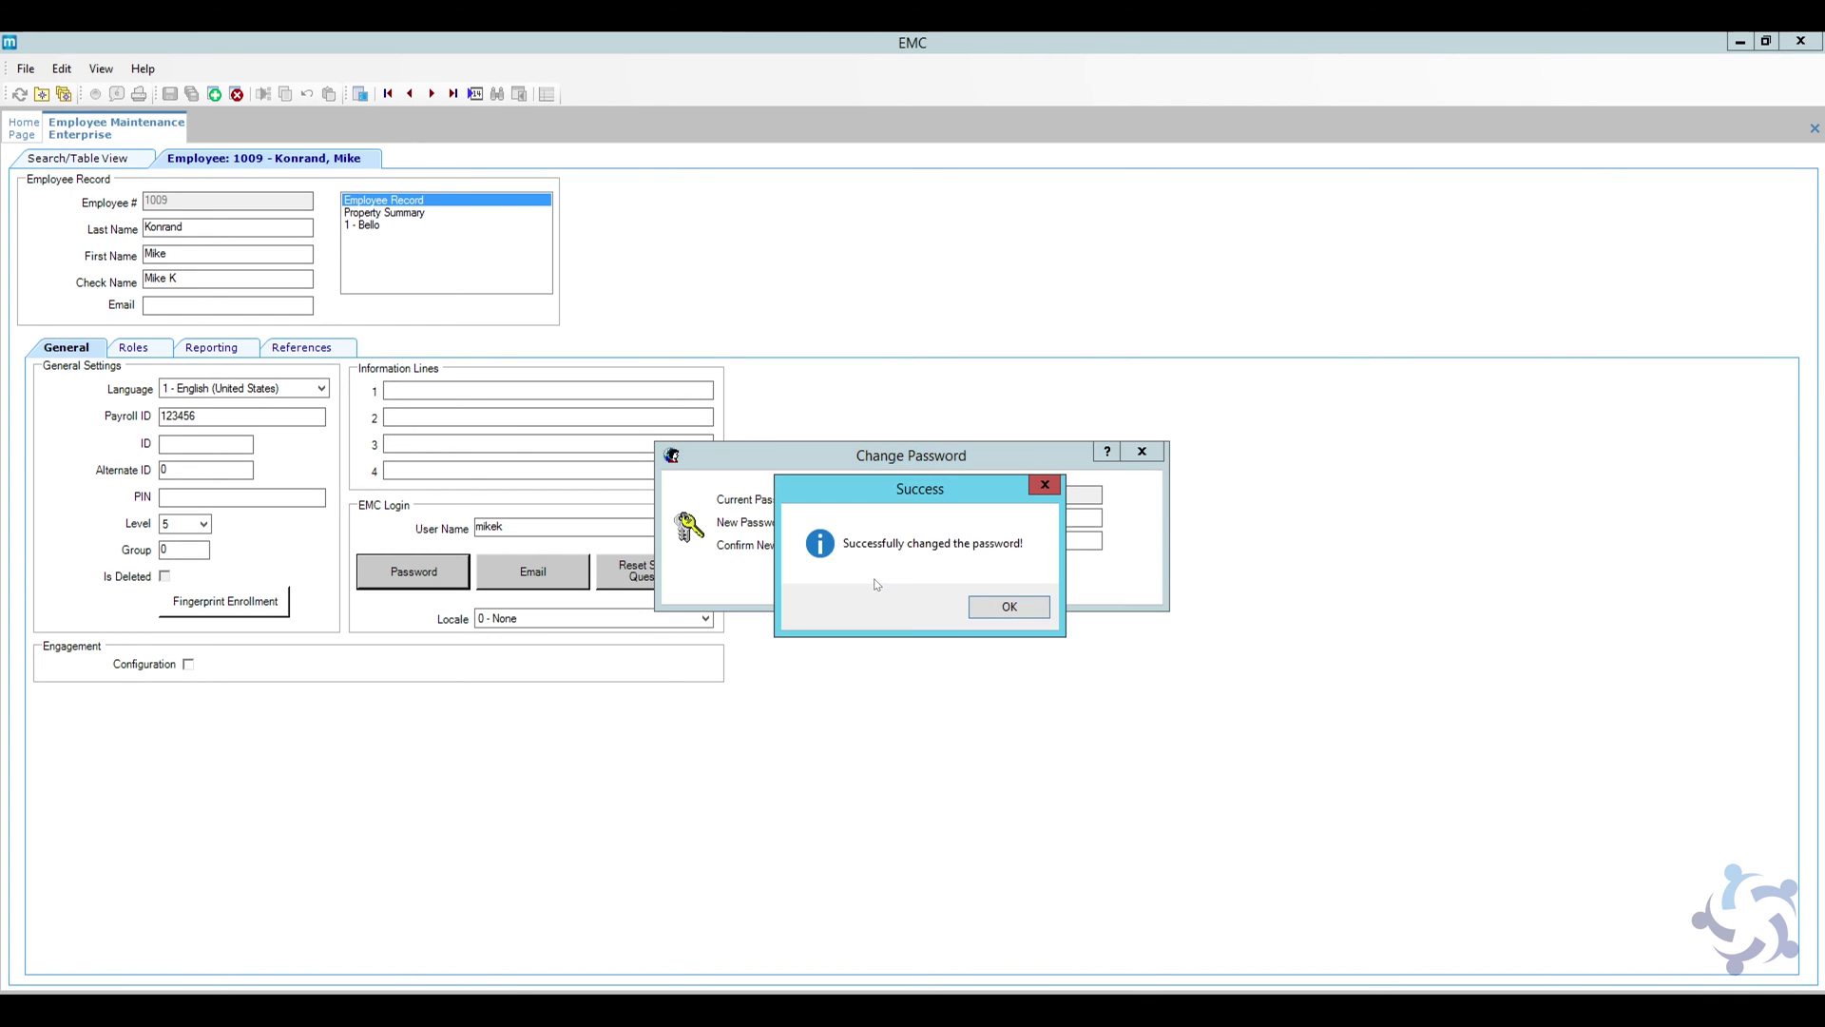
left_click(995, 610)
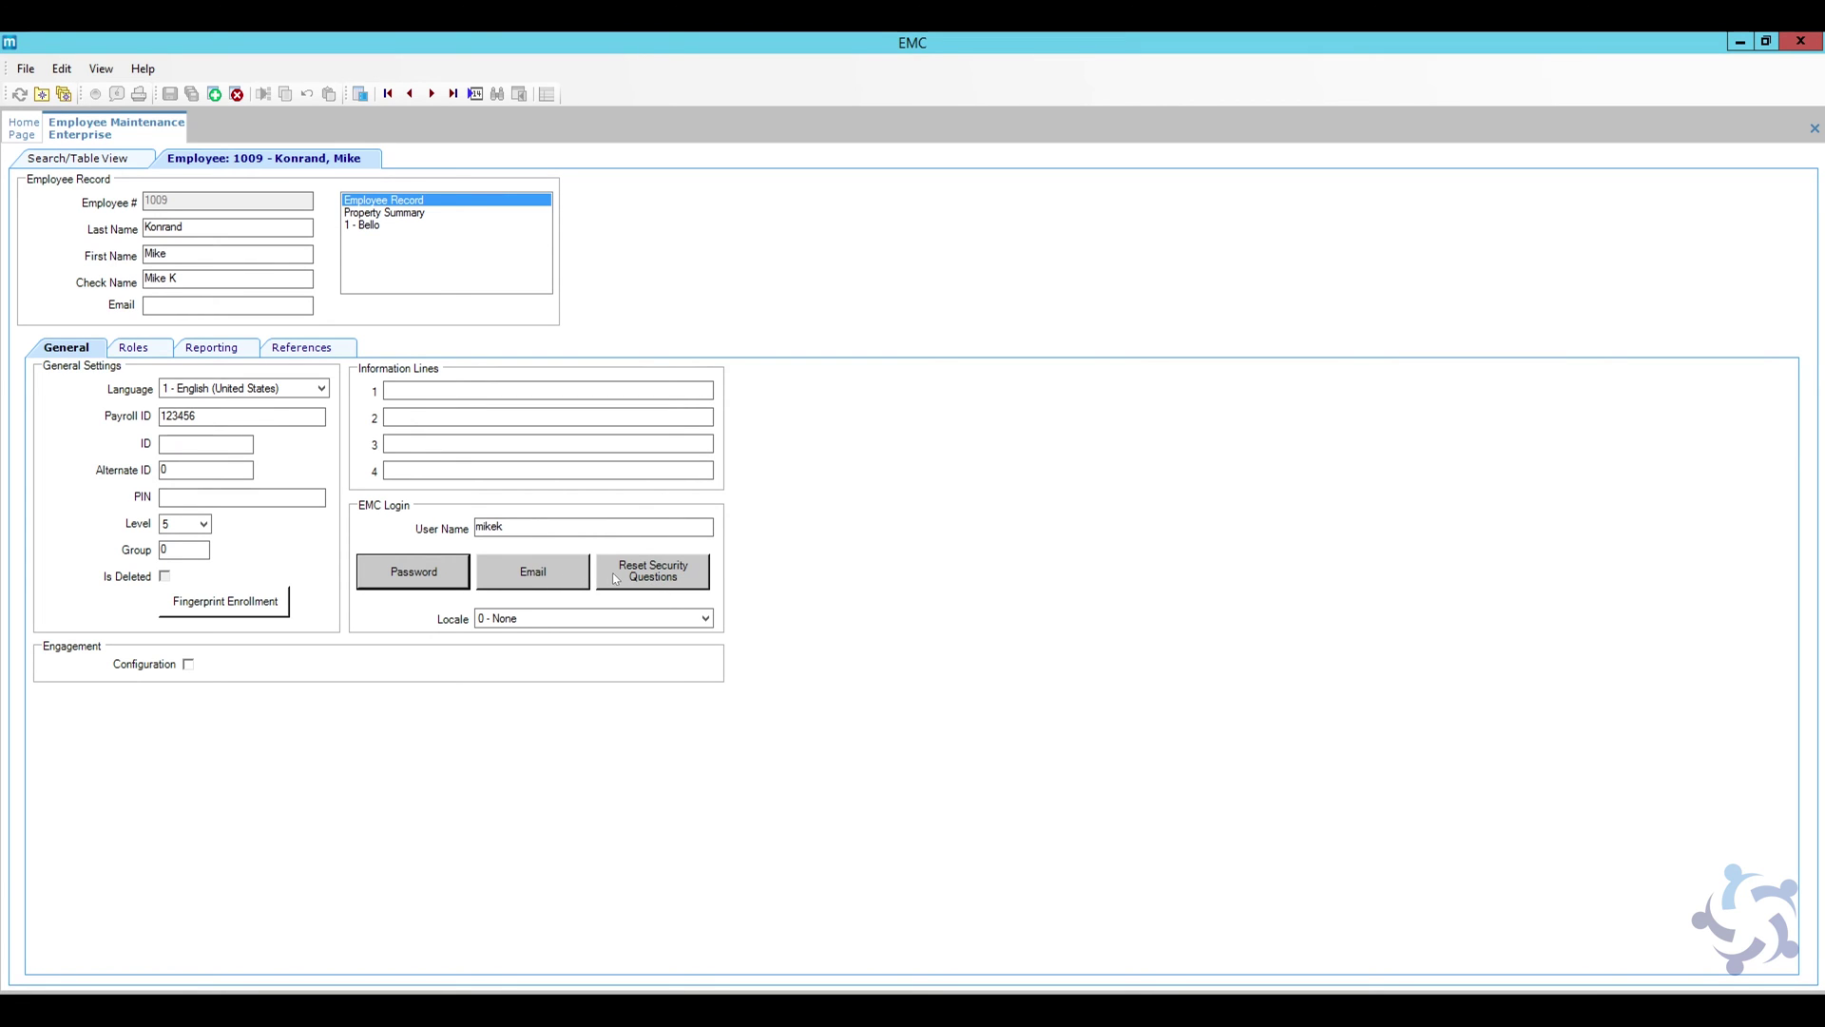
left_click(568, 619)
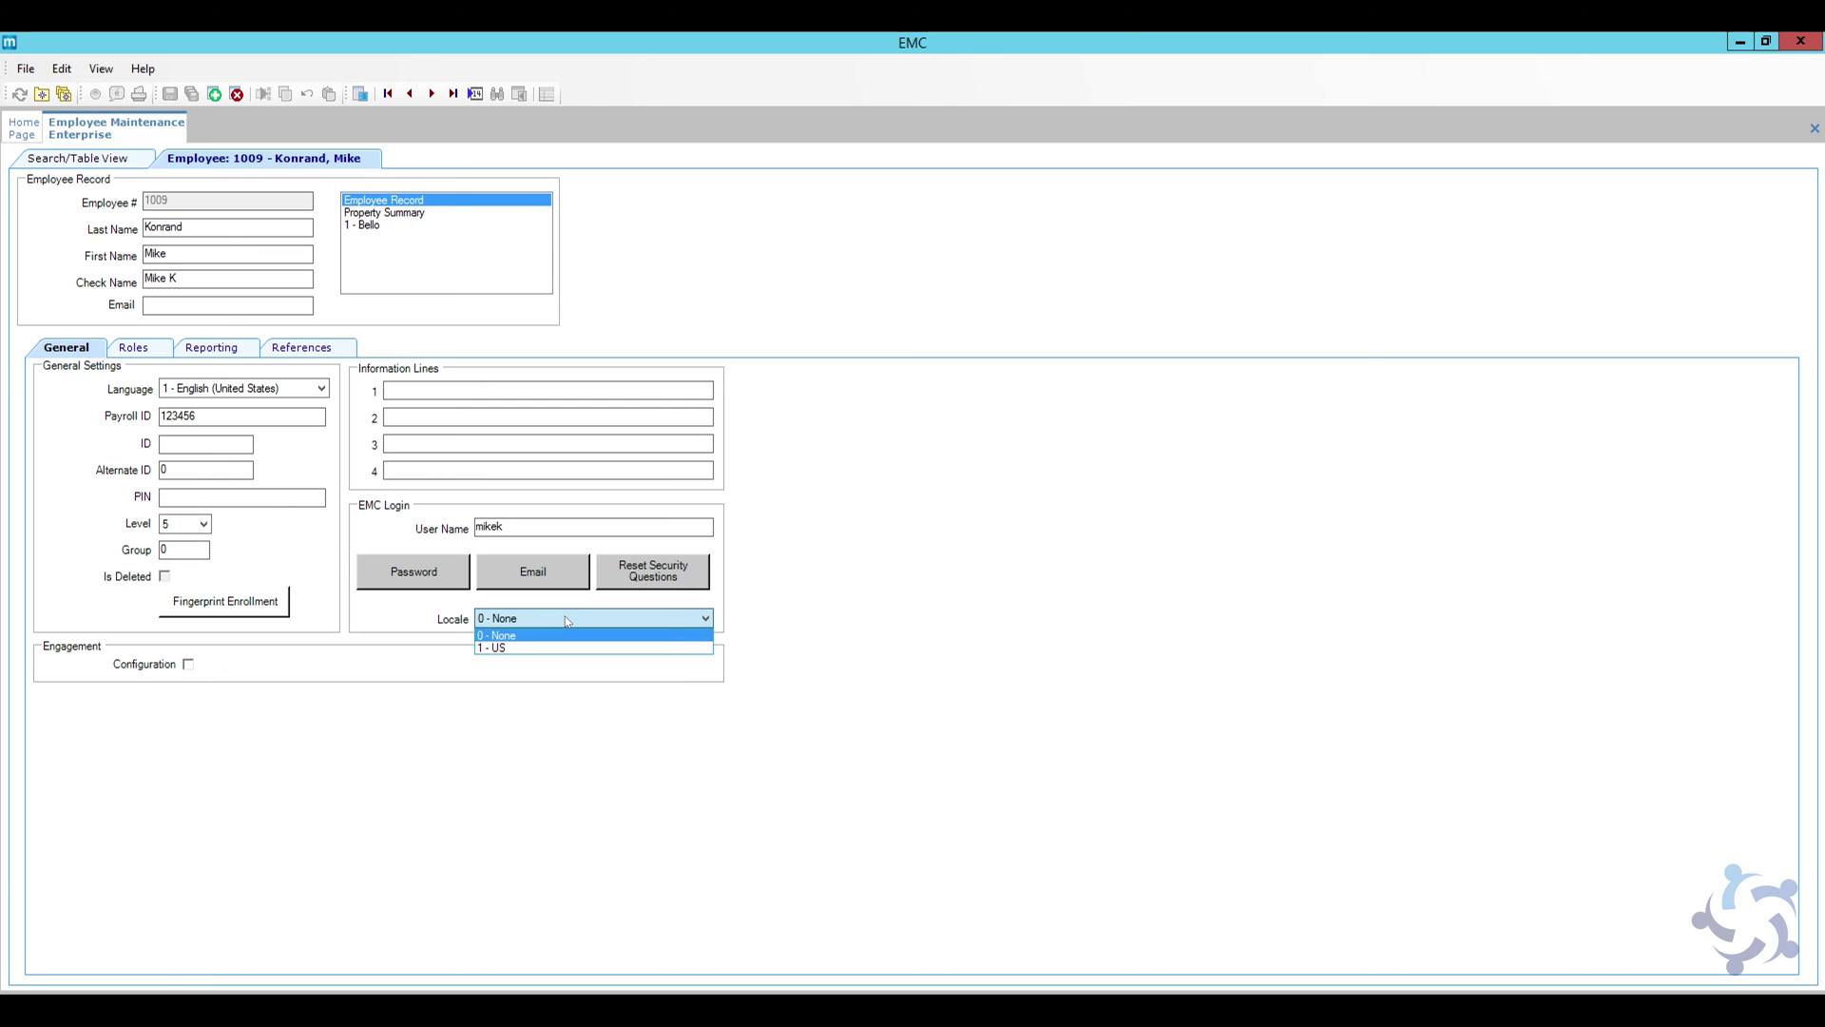
left_click(512, 648)
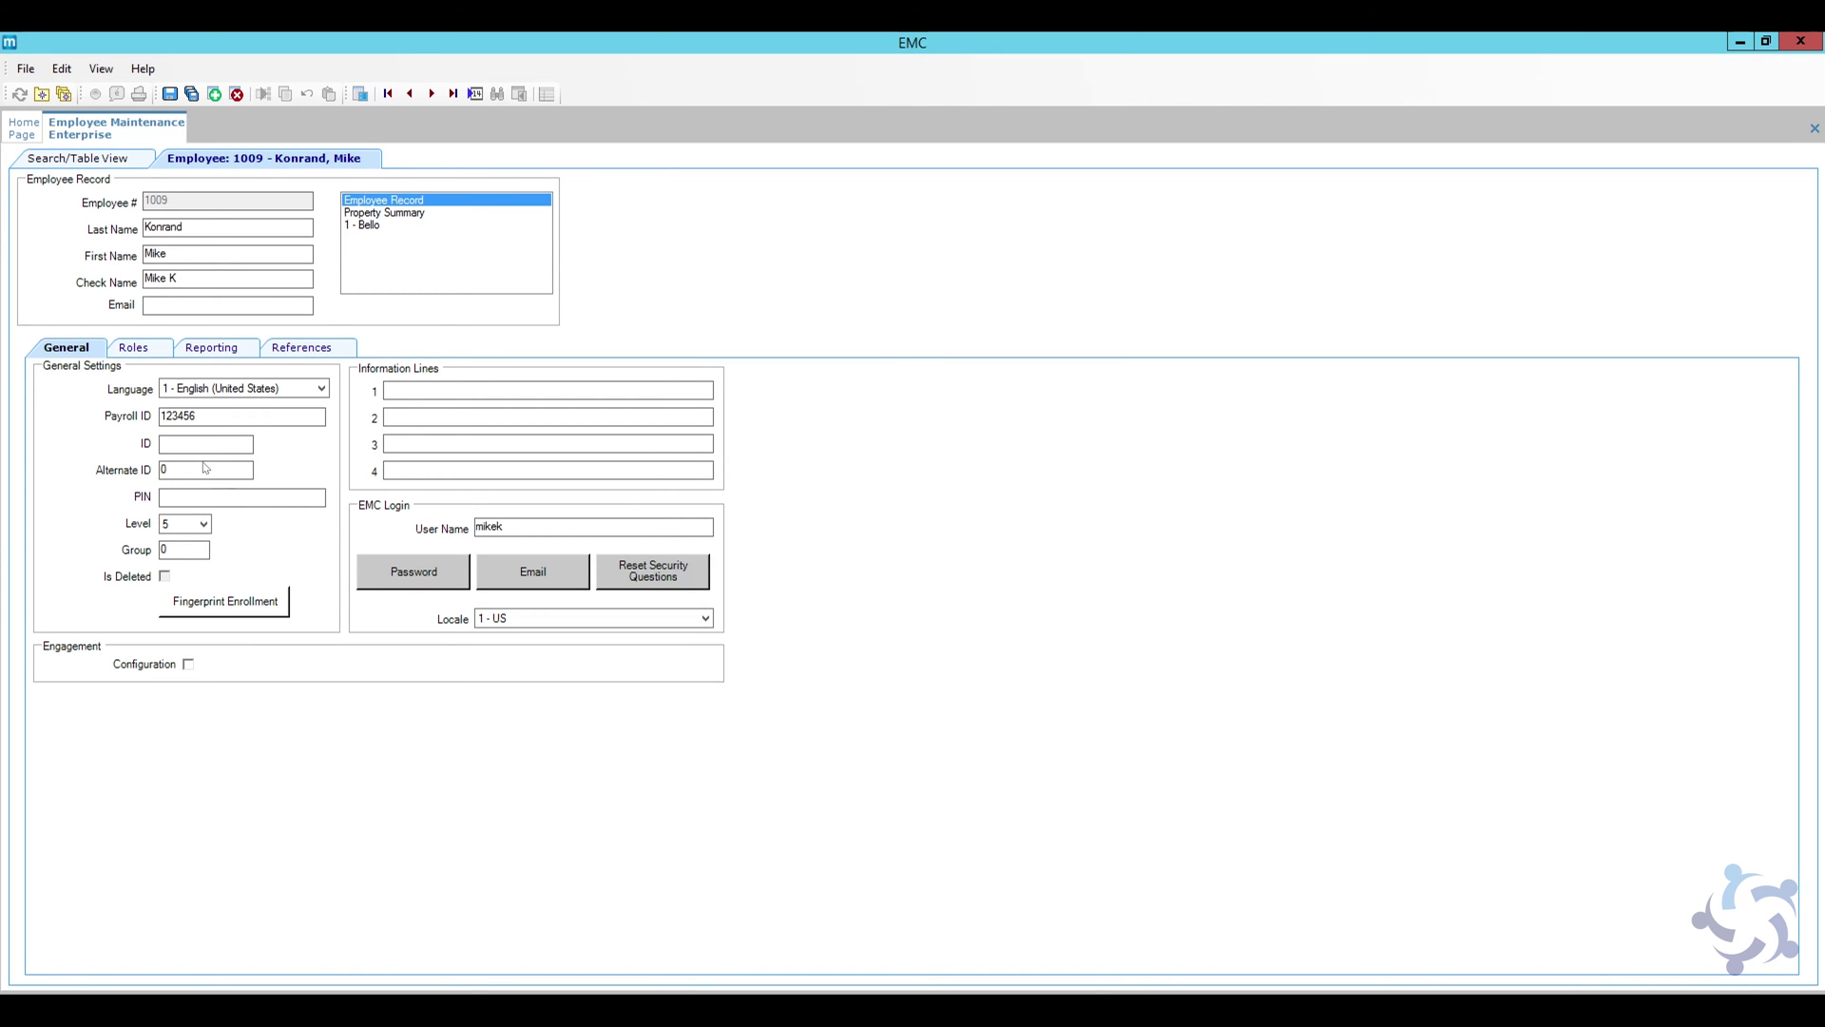
On the Roles tab, assign 90002 - Manager at Enterprise, leaving the zone as Enterprise
left_click(149, 352)
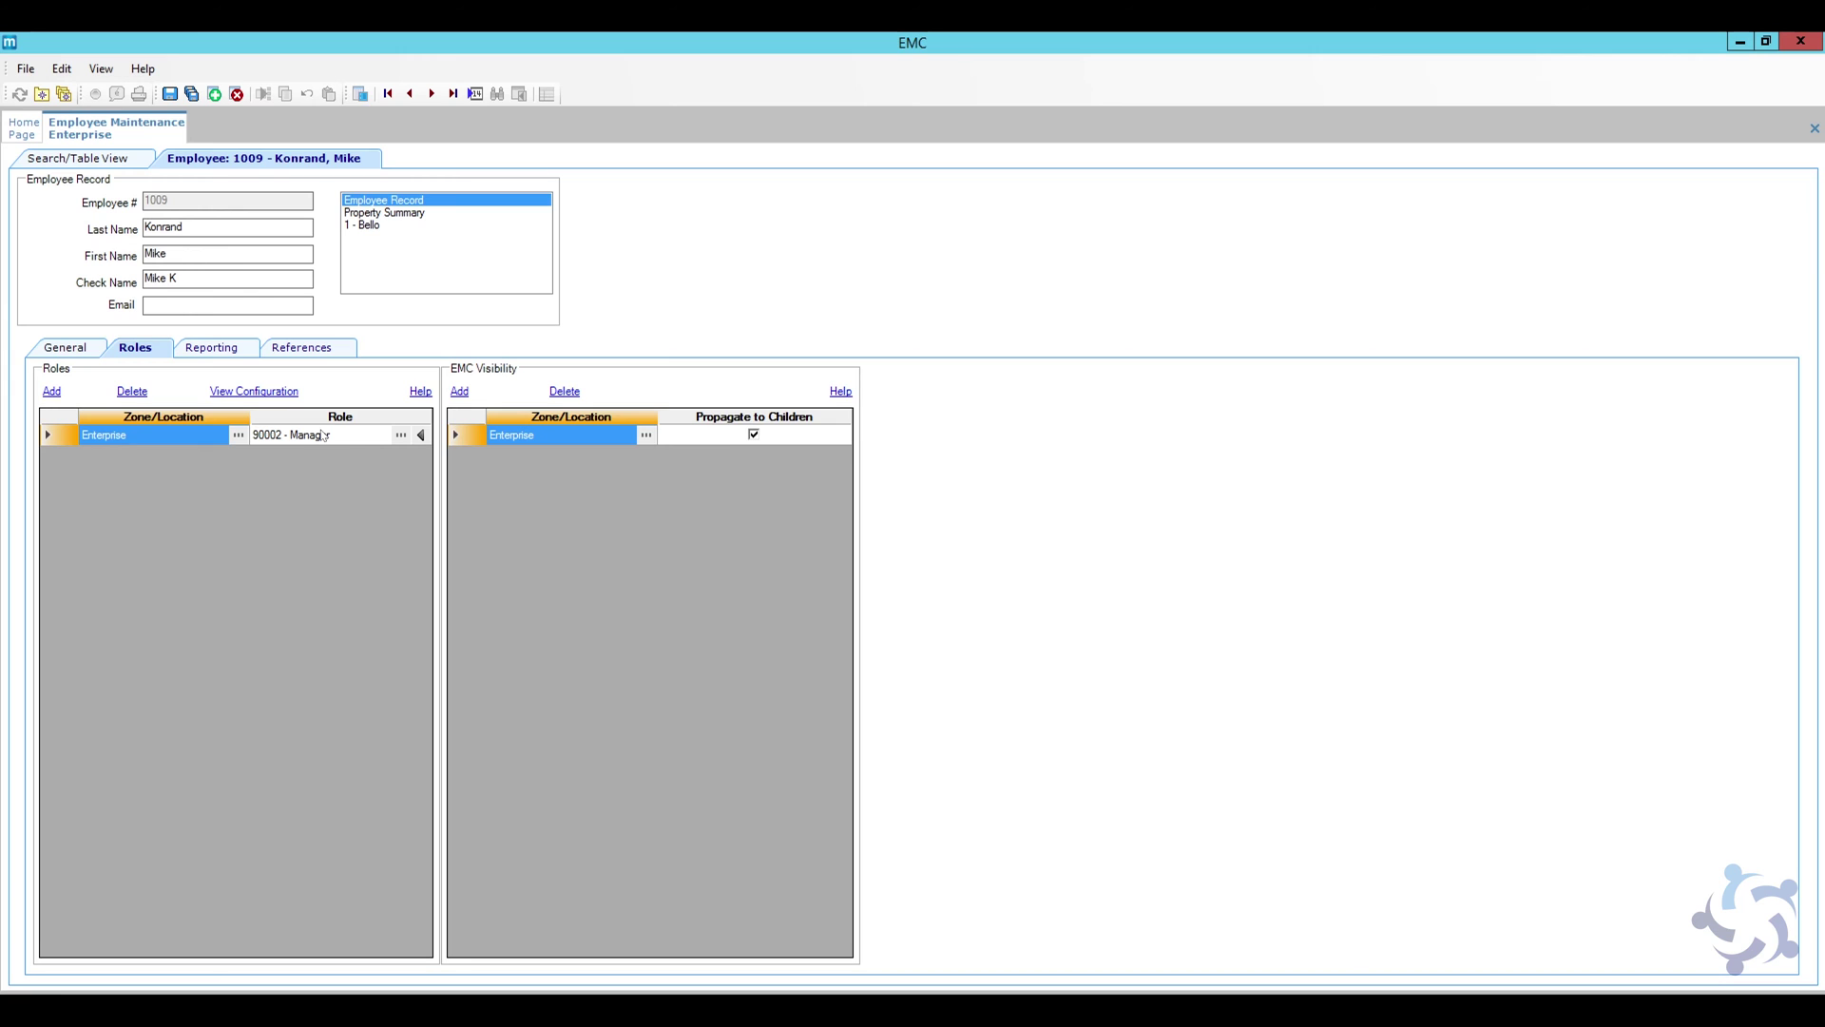
left_click(401, 436)
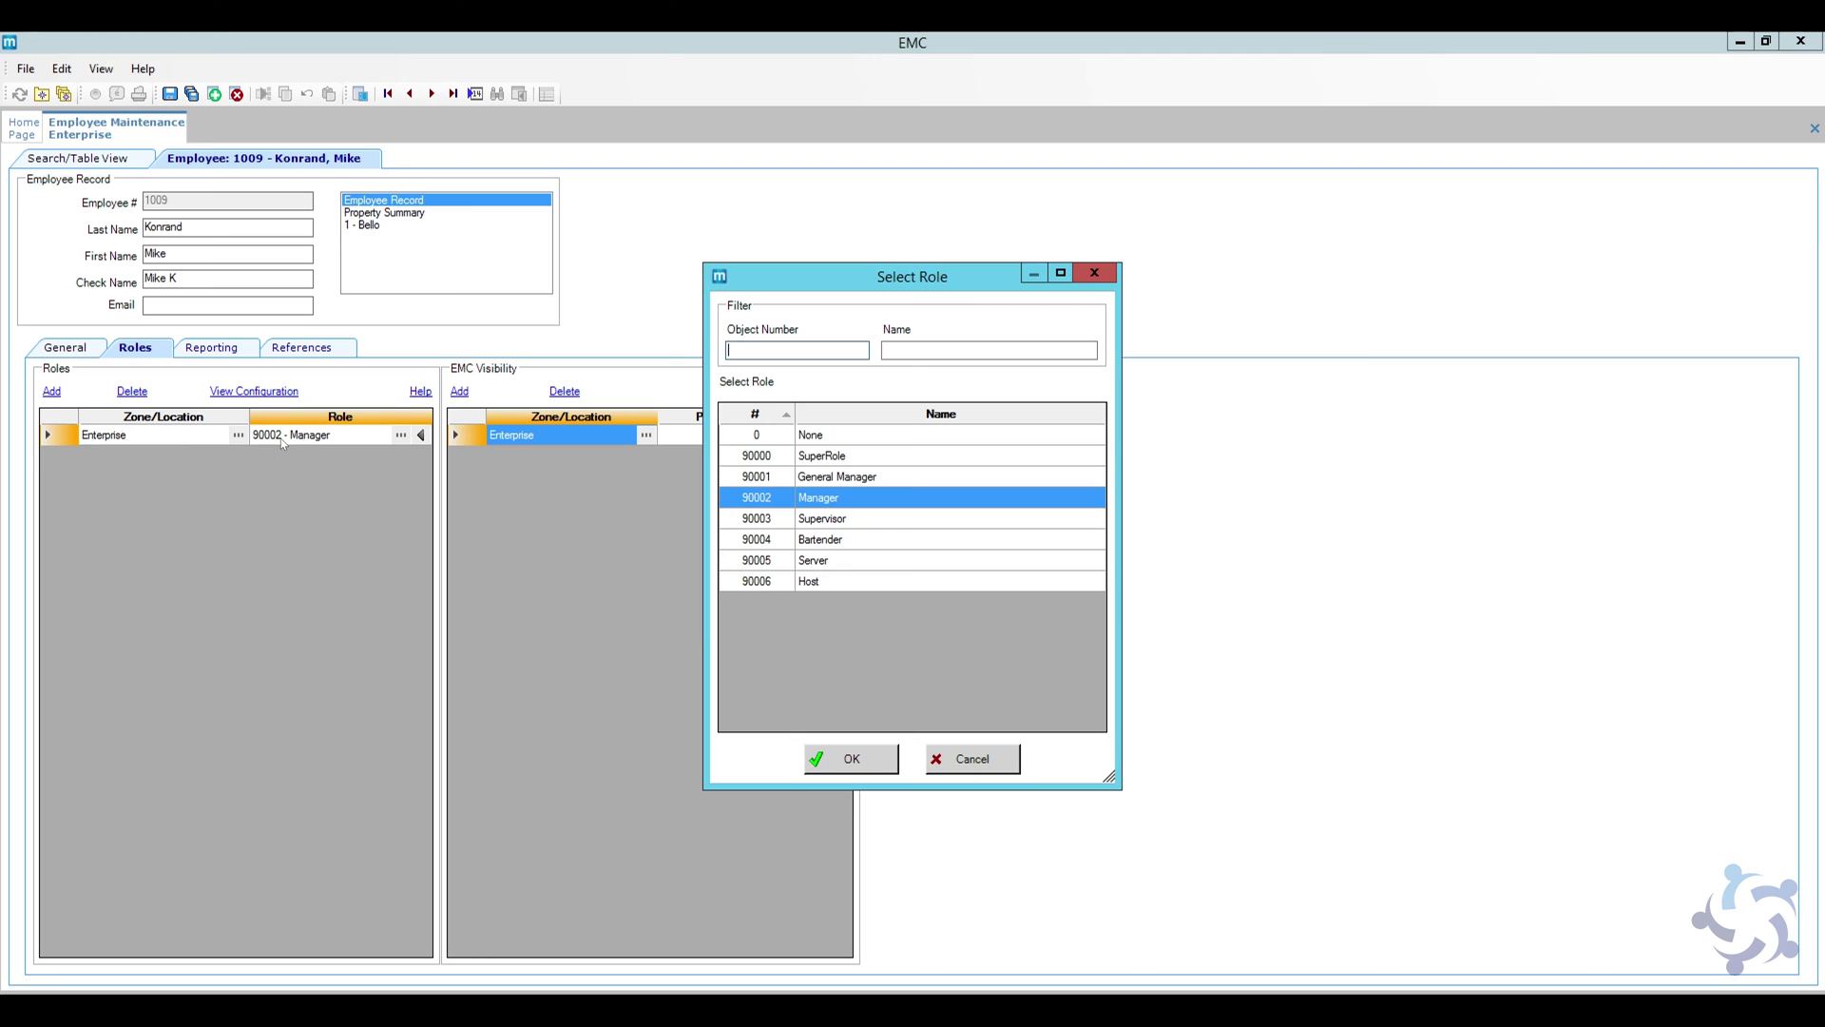
left_click(982, 761)
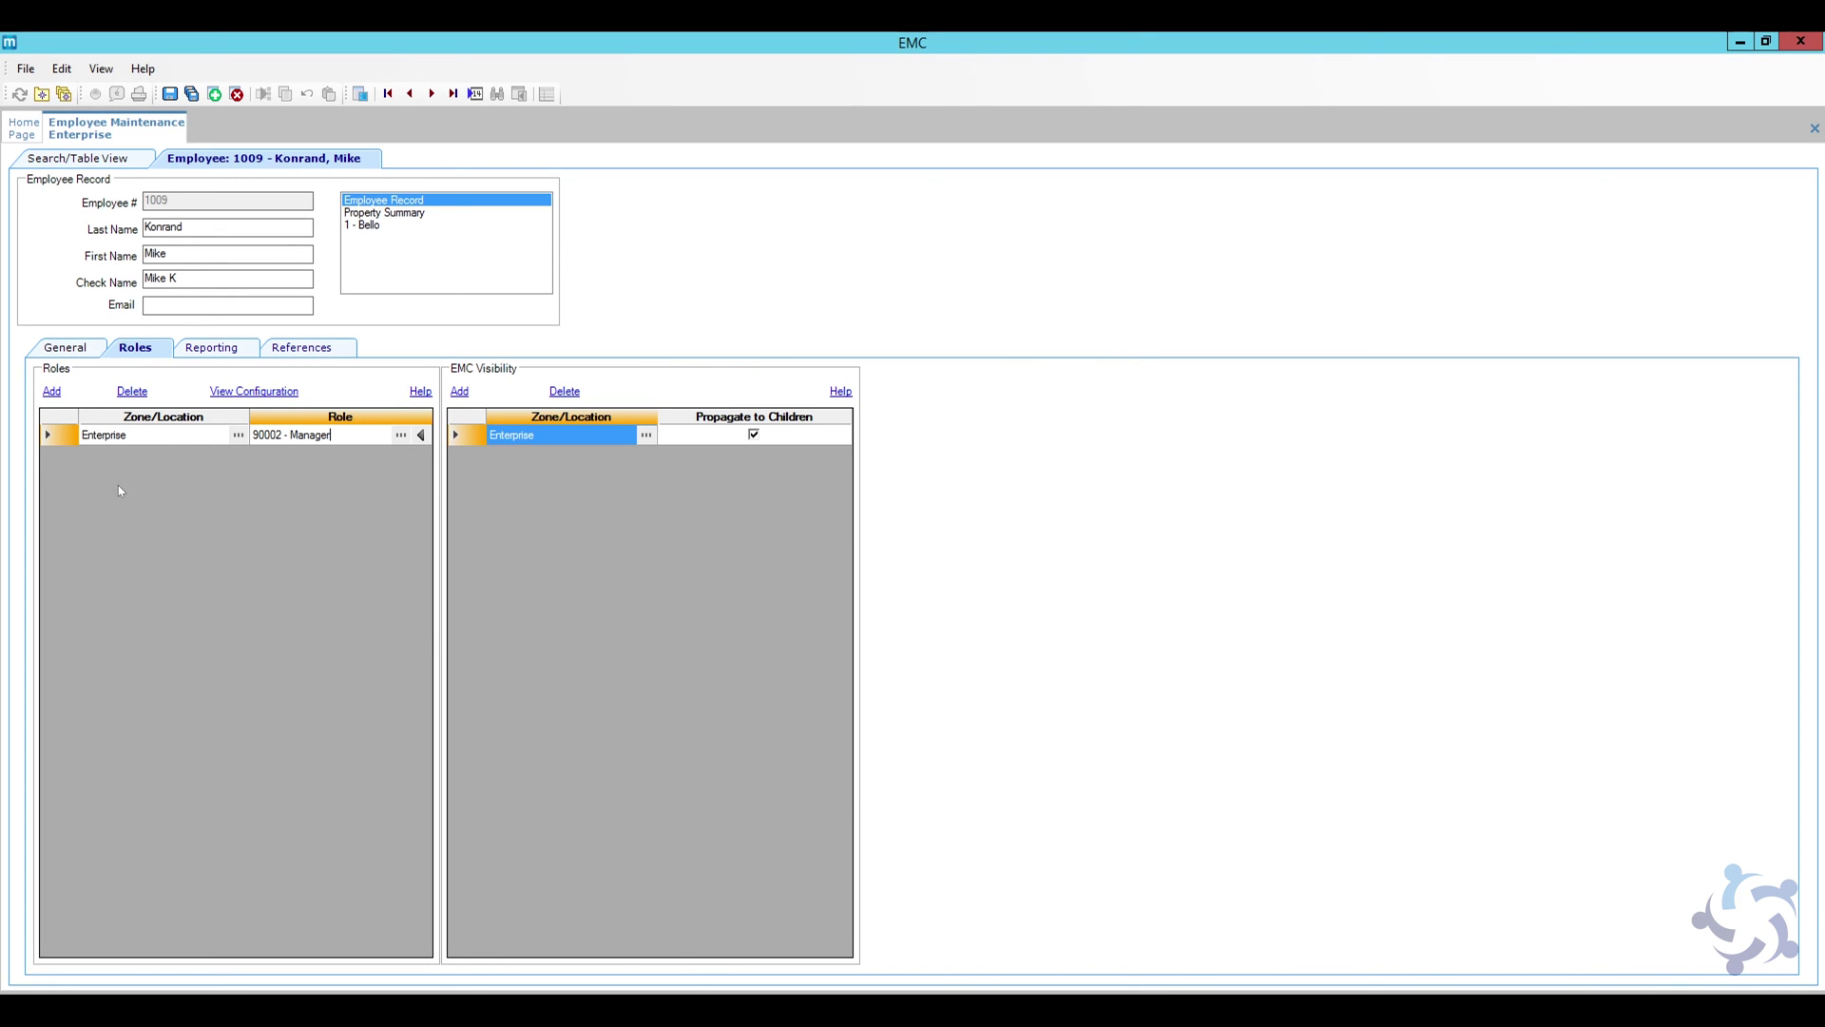
left_click(238, 436)
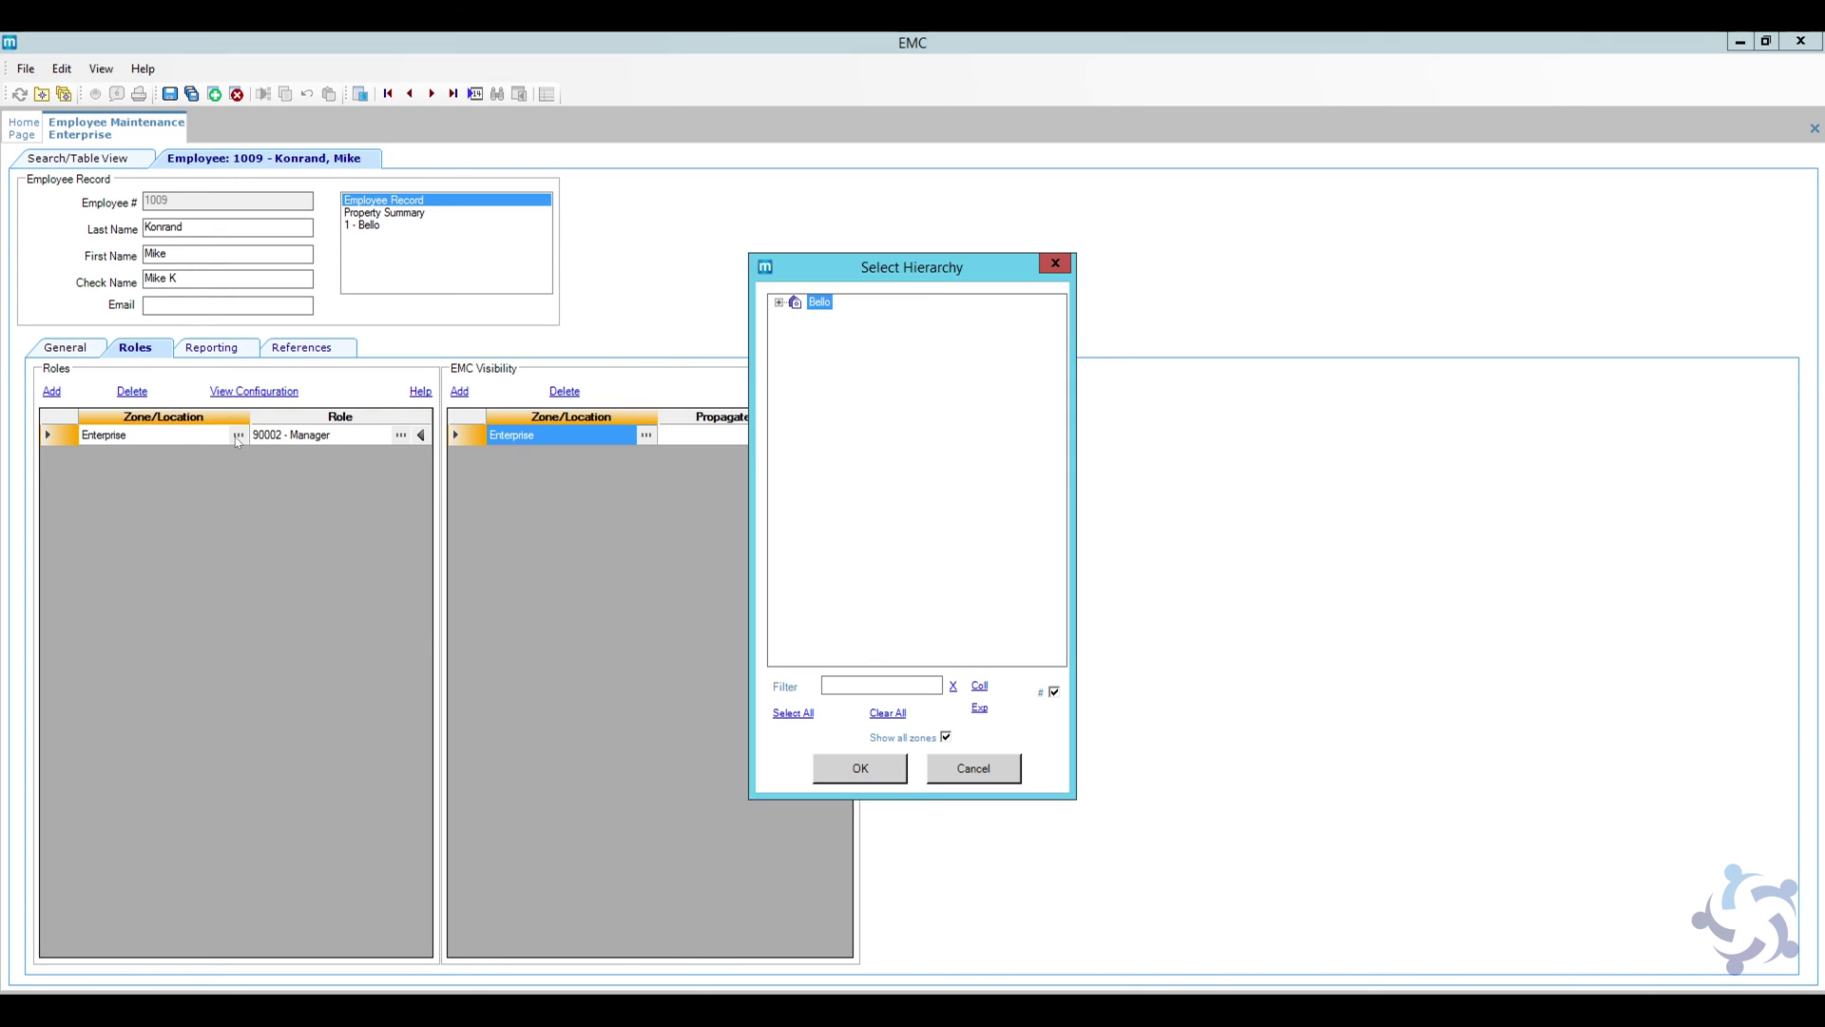
left_click(779, 303)
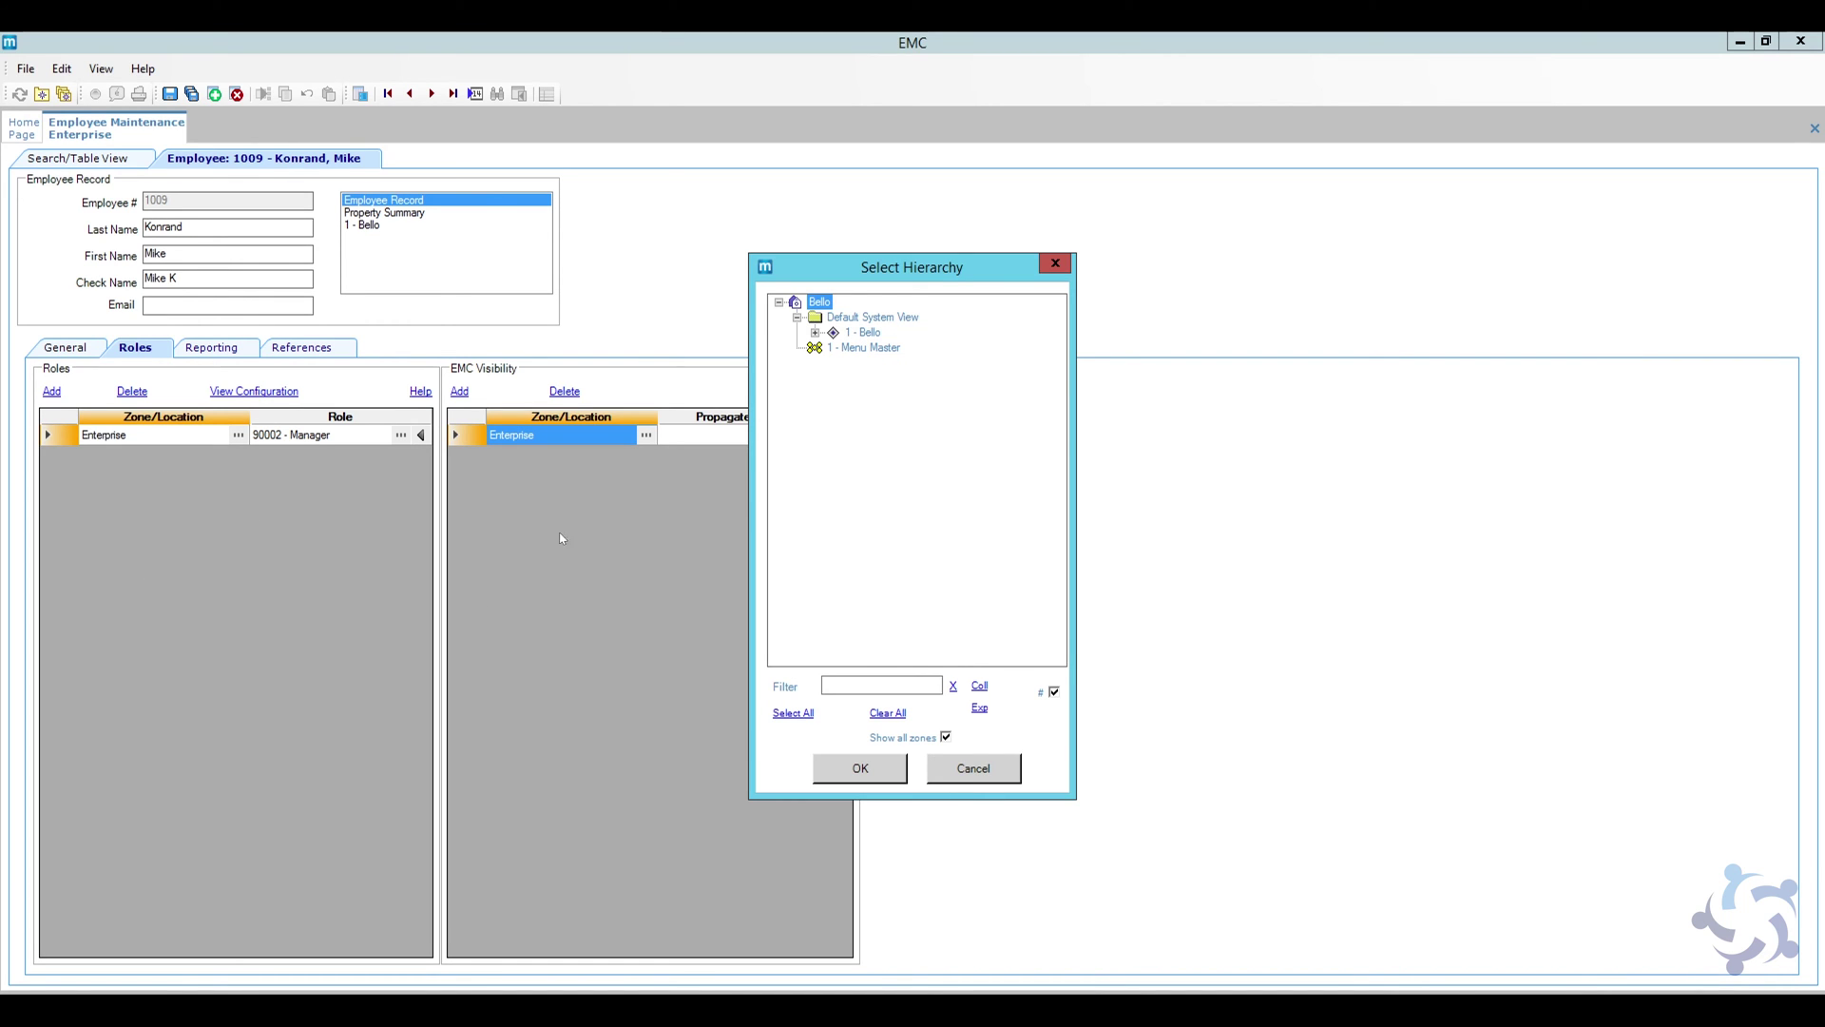
left_click(979, 775)
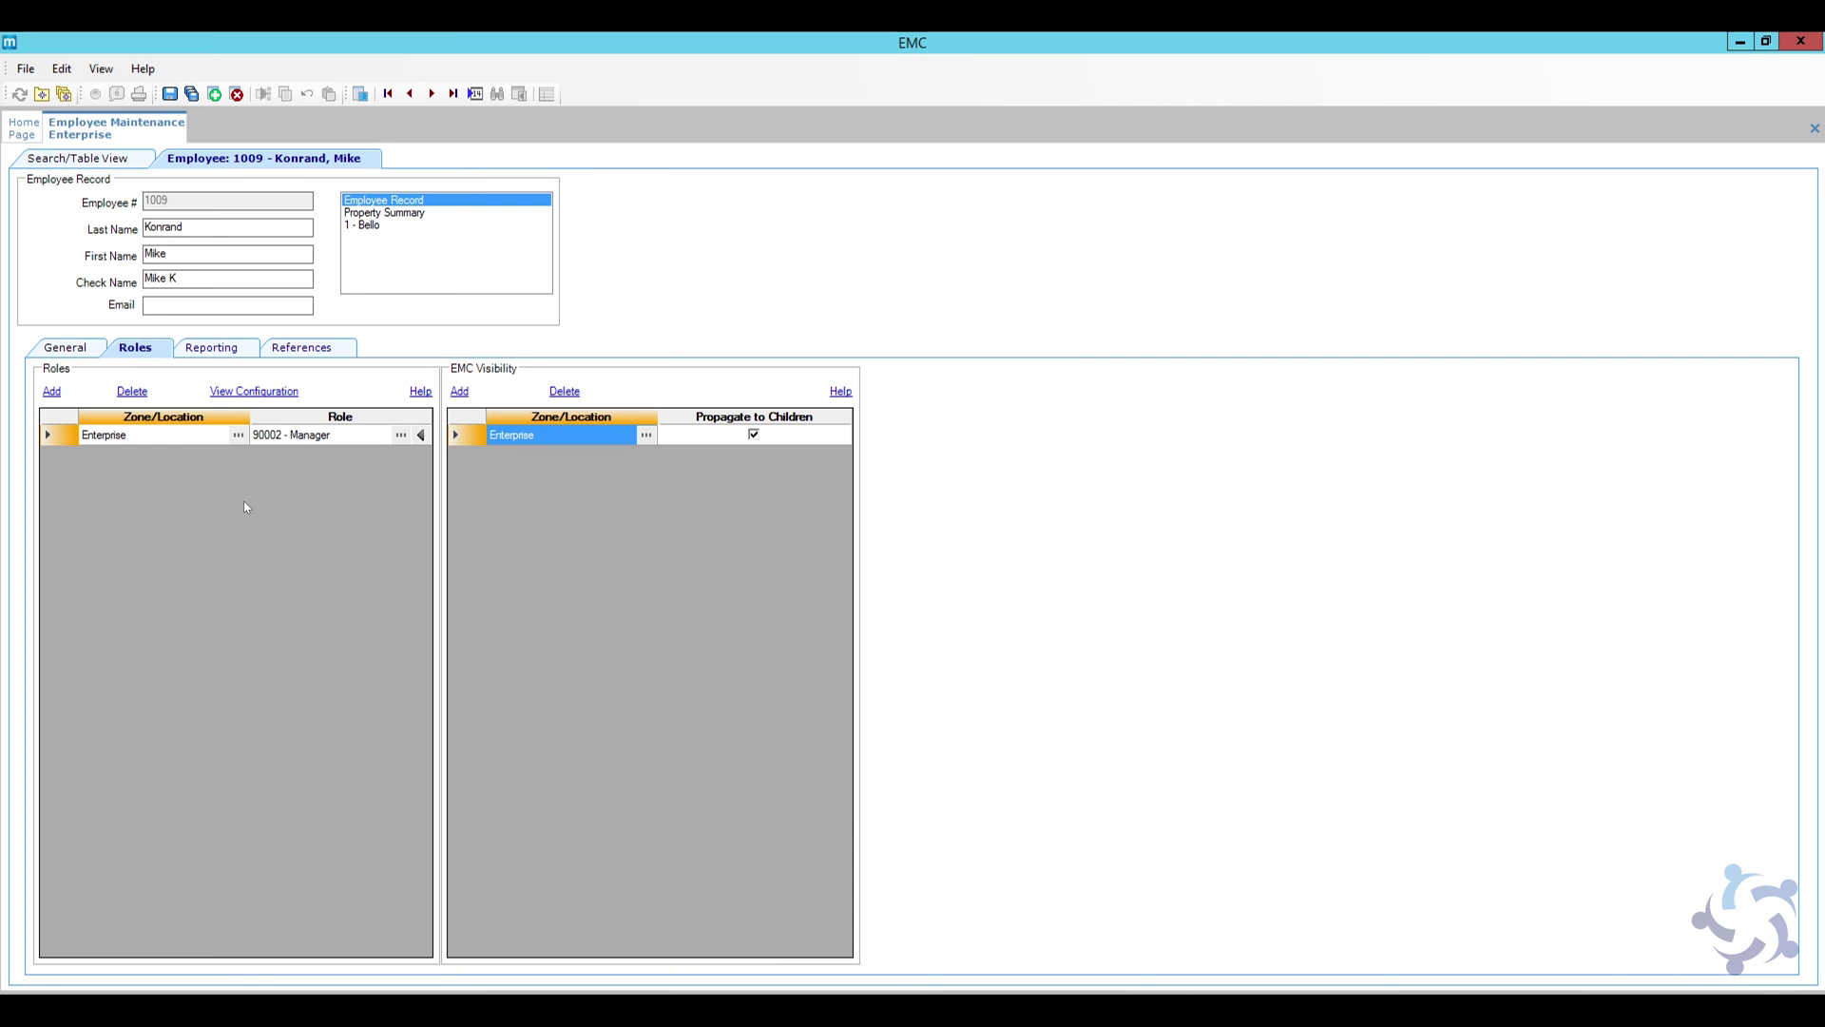
left_click(508, 515)
Browse the Bello locations tree on the Home Page, then return to the employee record
left_click(15, 136)
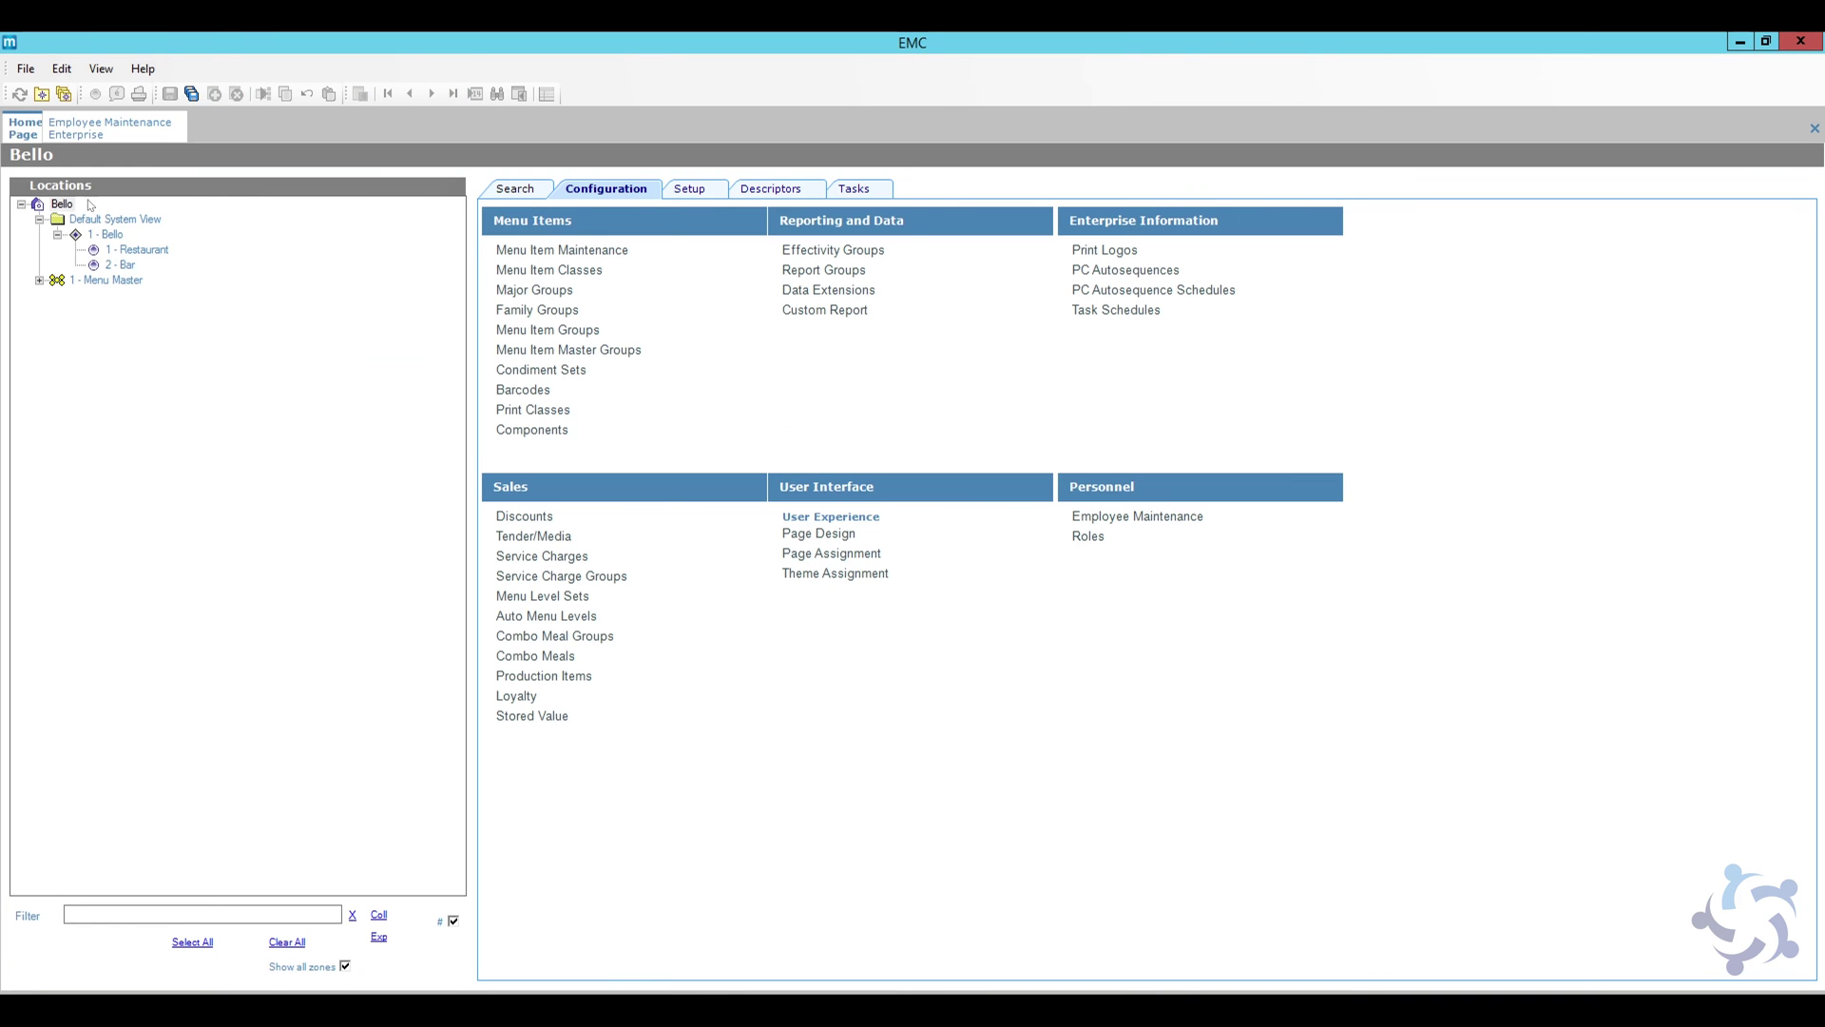
left_click(72, 205)
left_click(106, 233)
key("Down")
left_click(62, 204)
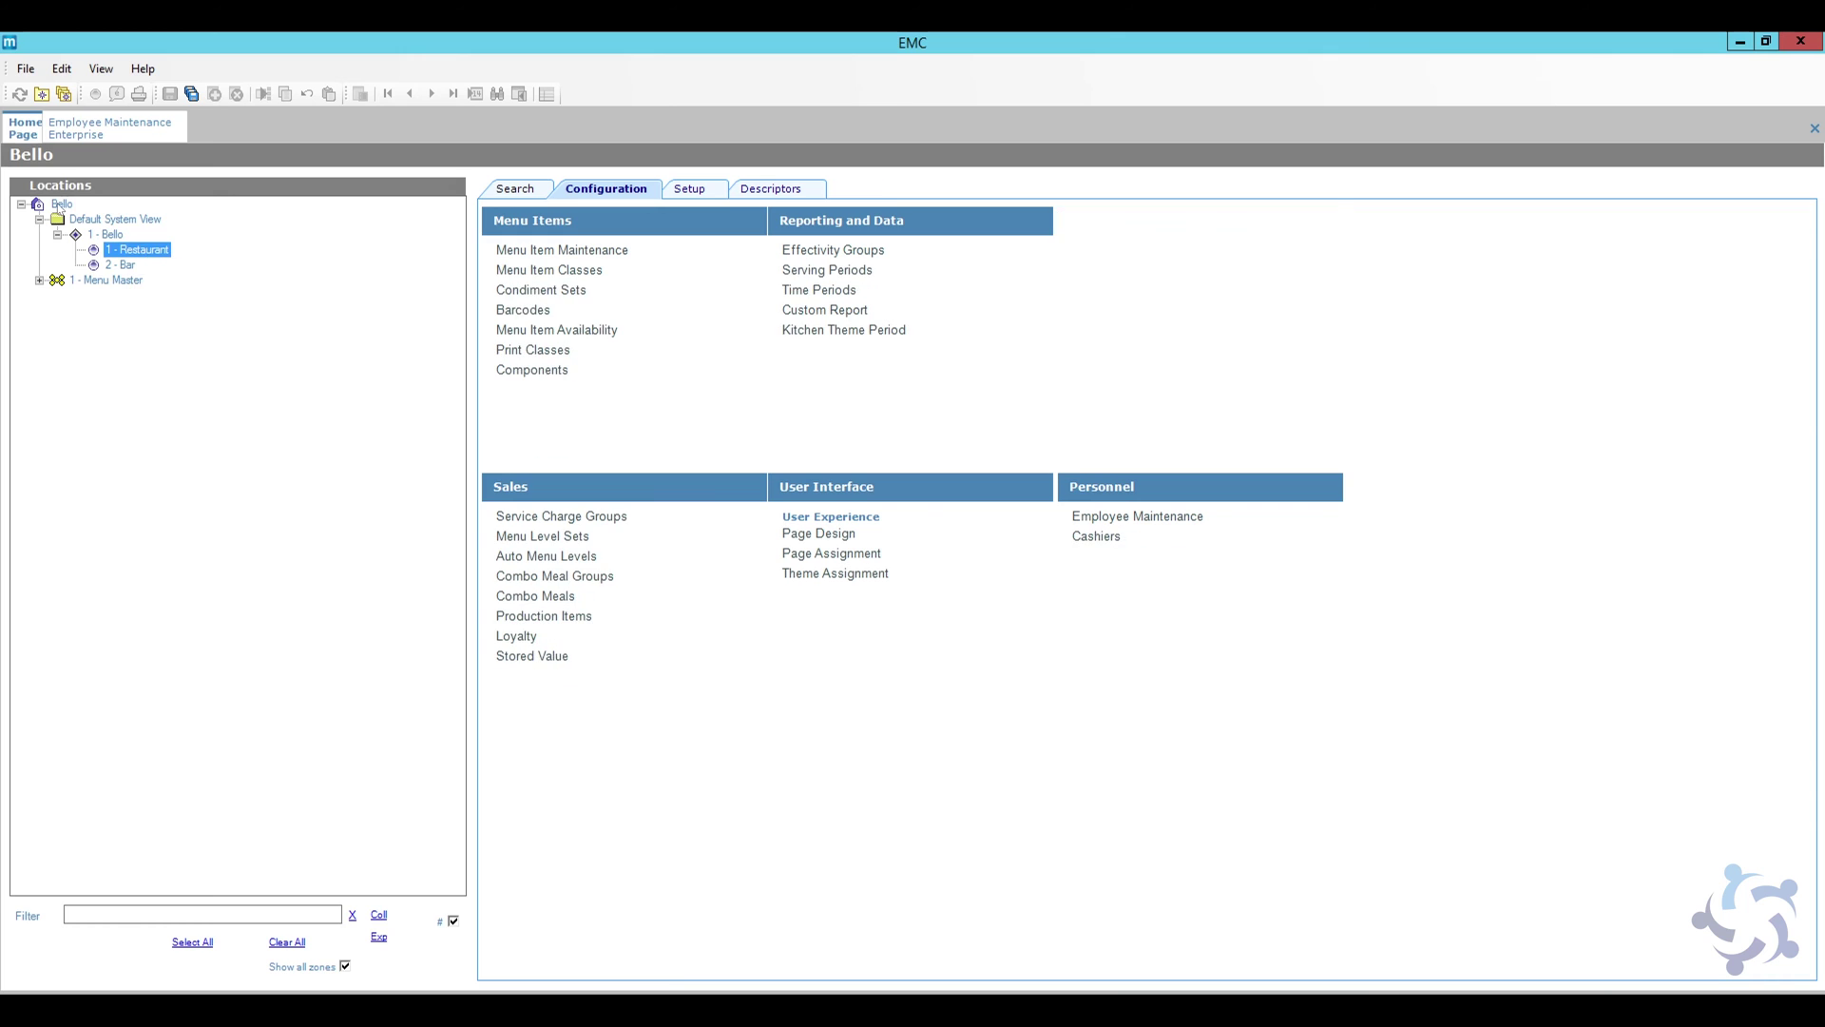
left_click(112, 129)
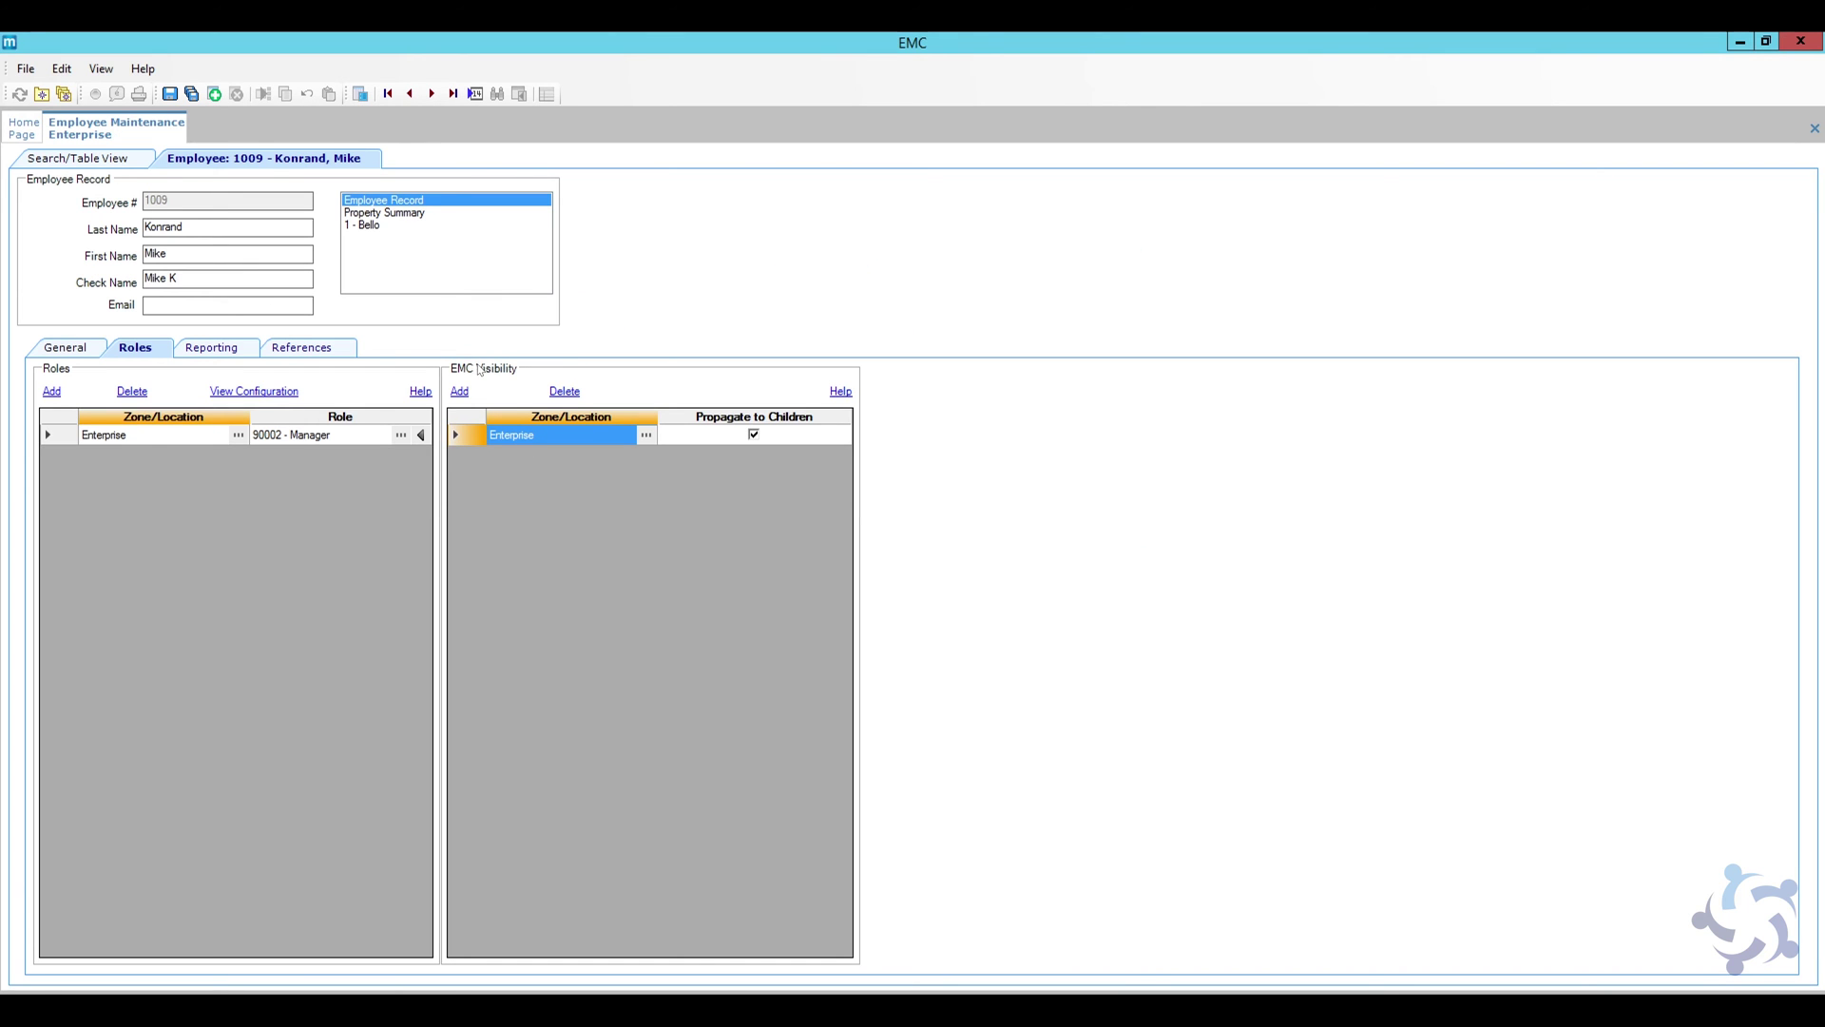
Confirm the root Bello enterprise as the EMC visibility zone and save the role settings
left_click(647, 435)
left_click(779, 302)
left_click(796, 318)
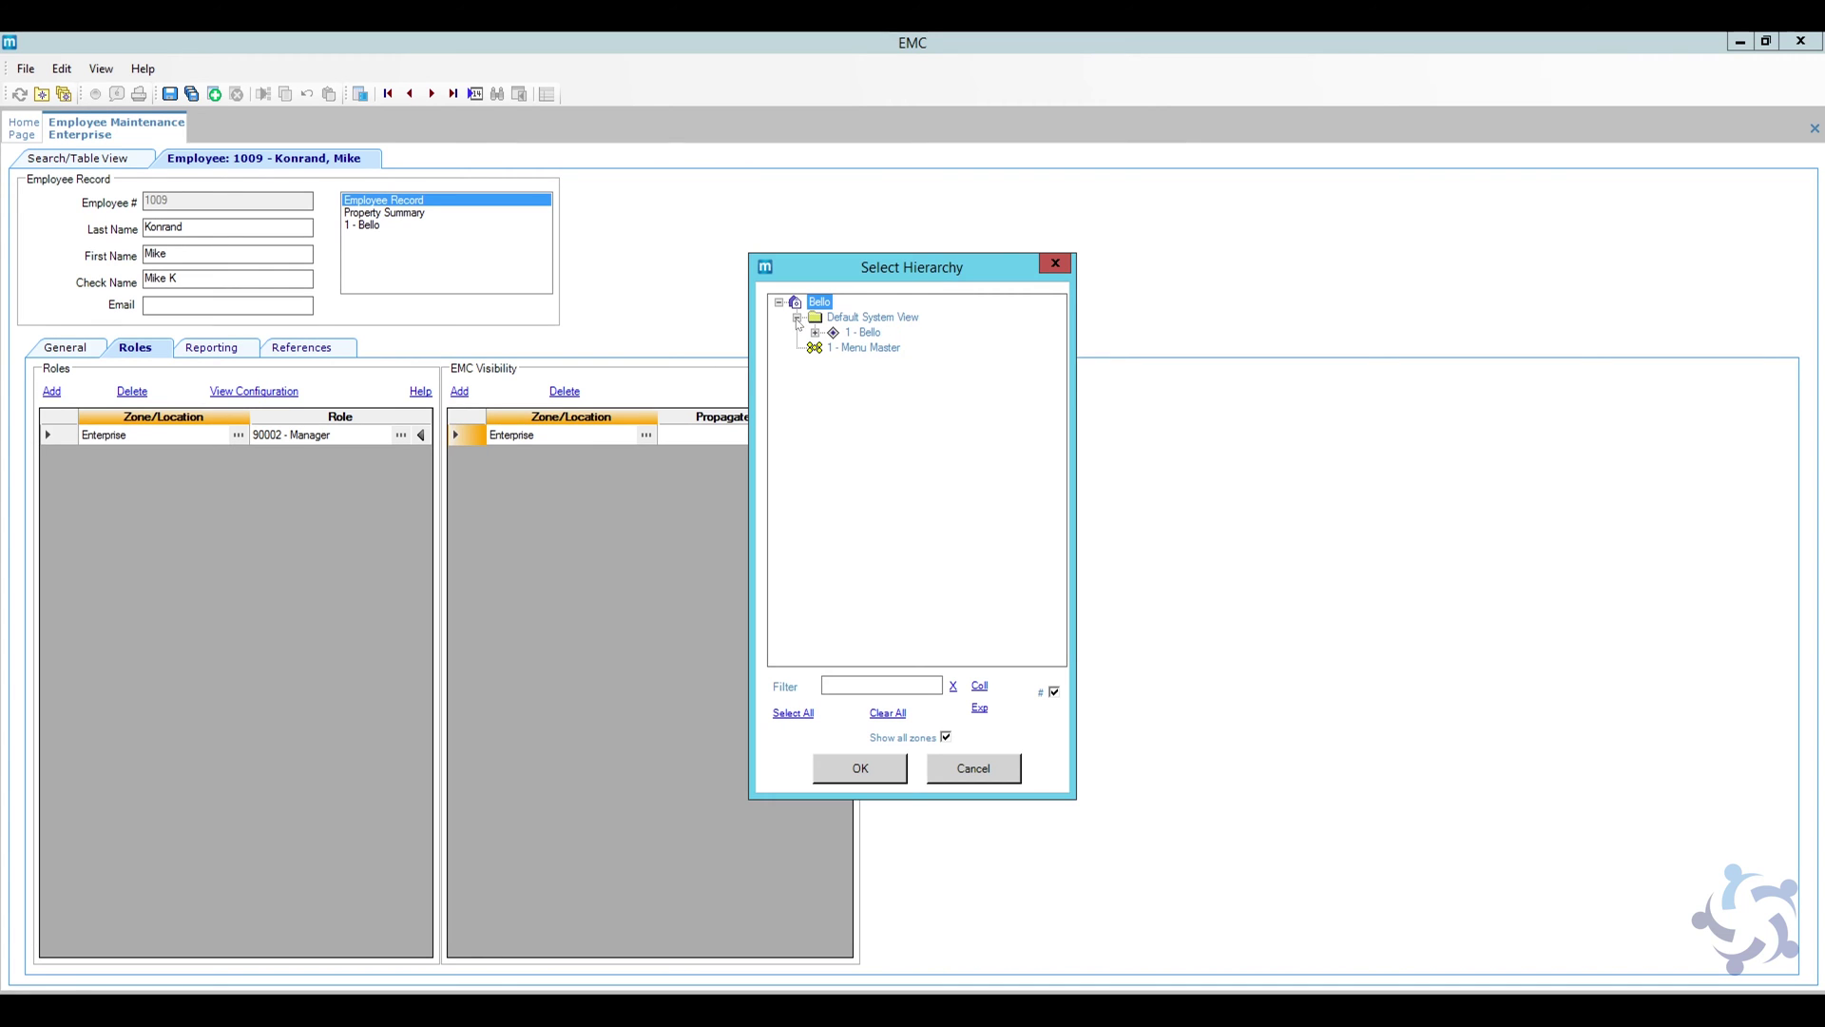
left_click(870, 337)
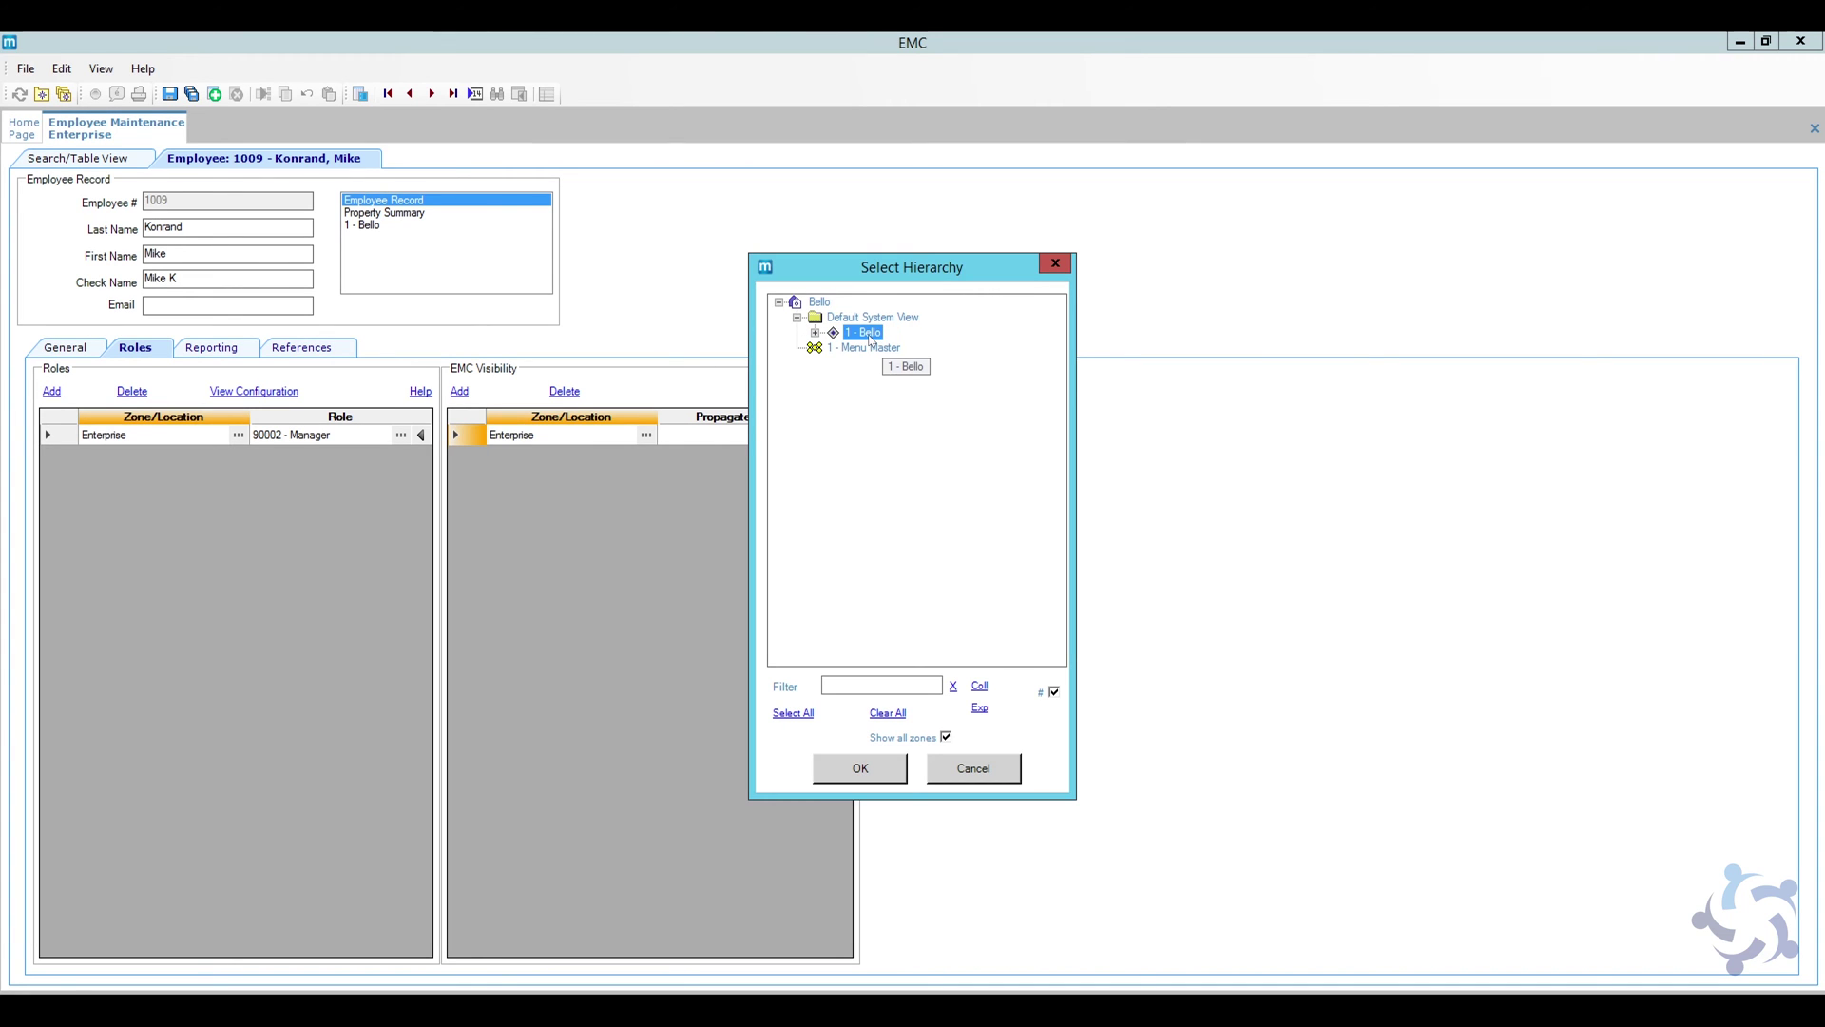
left_click(815, 332)
left_click(894, 349)
left_click(818, 304)
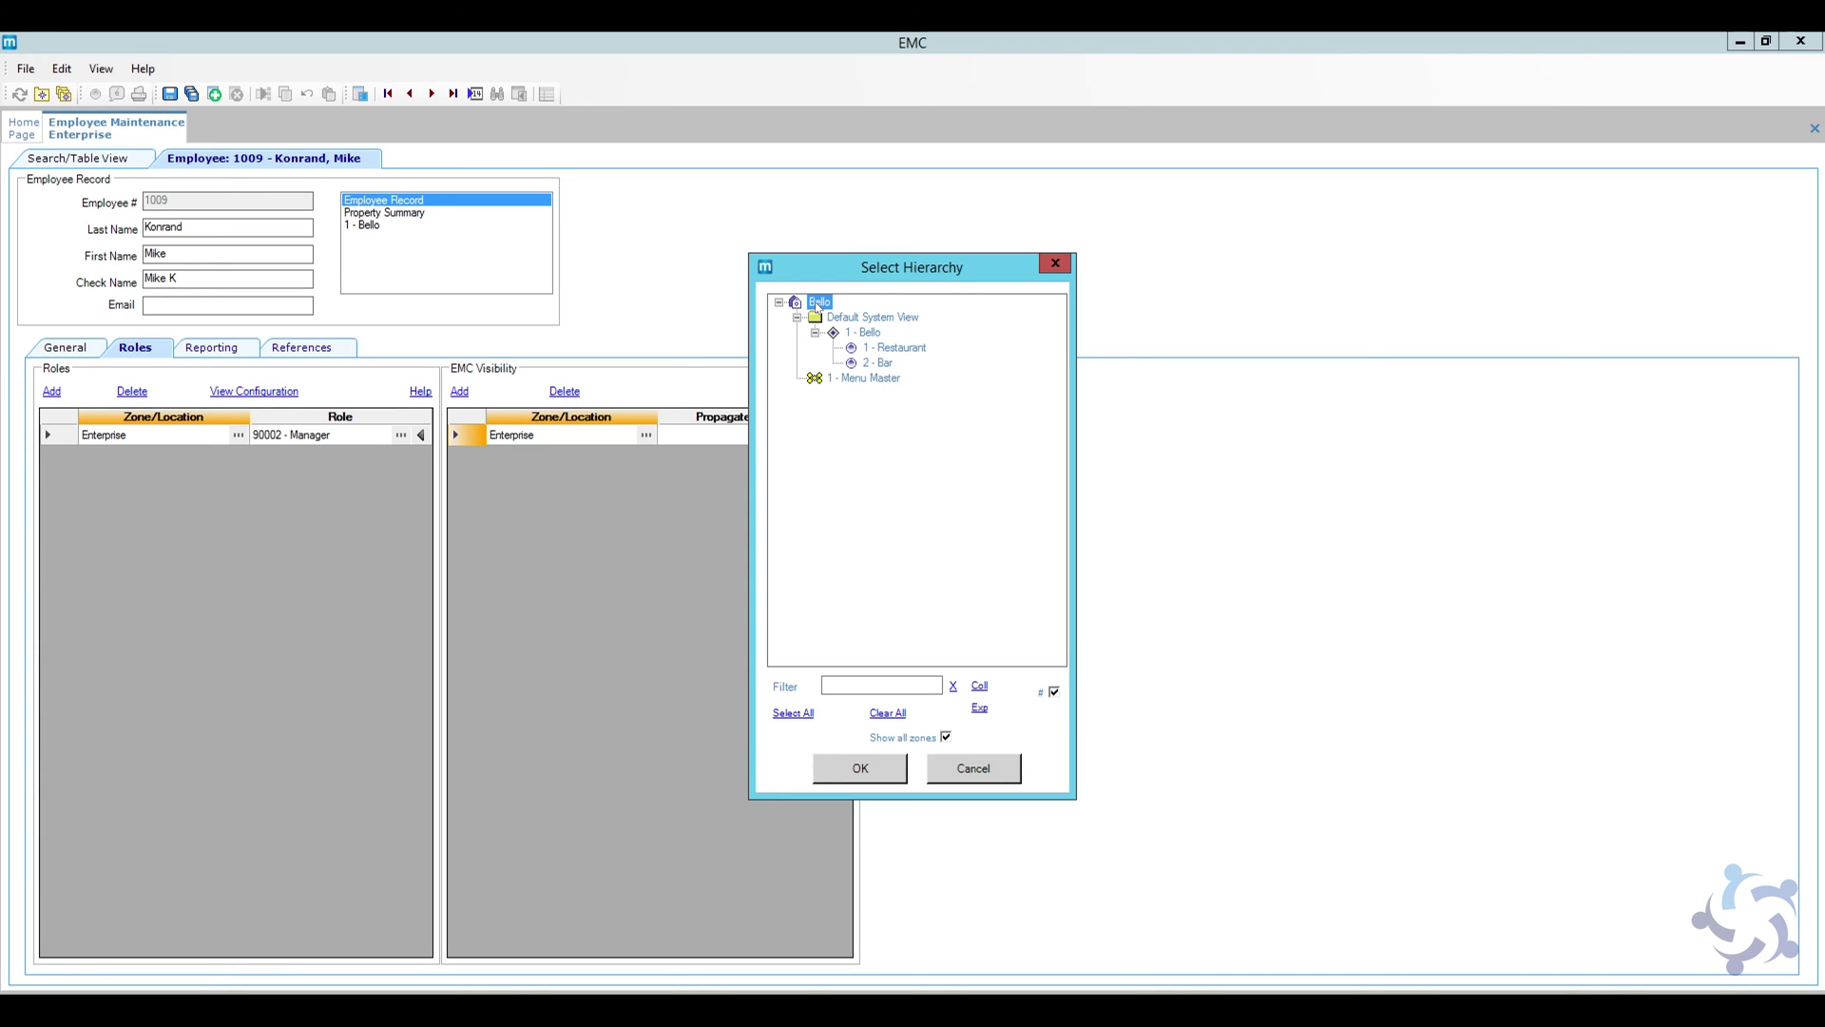
left_click(859, 769)
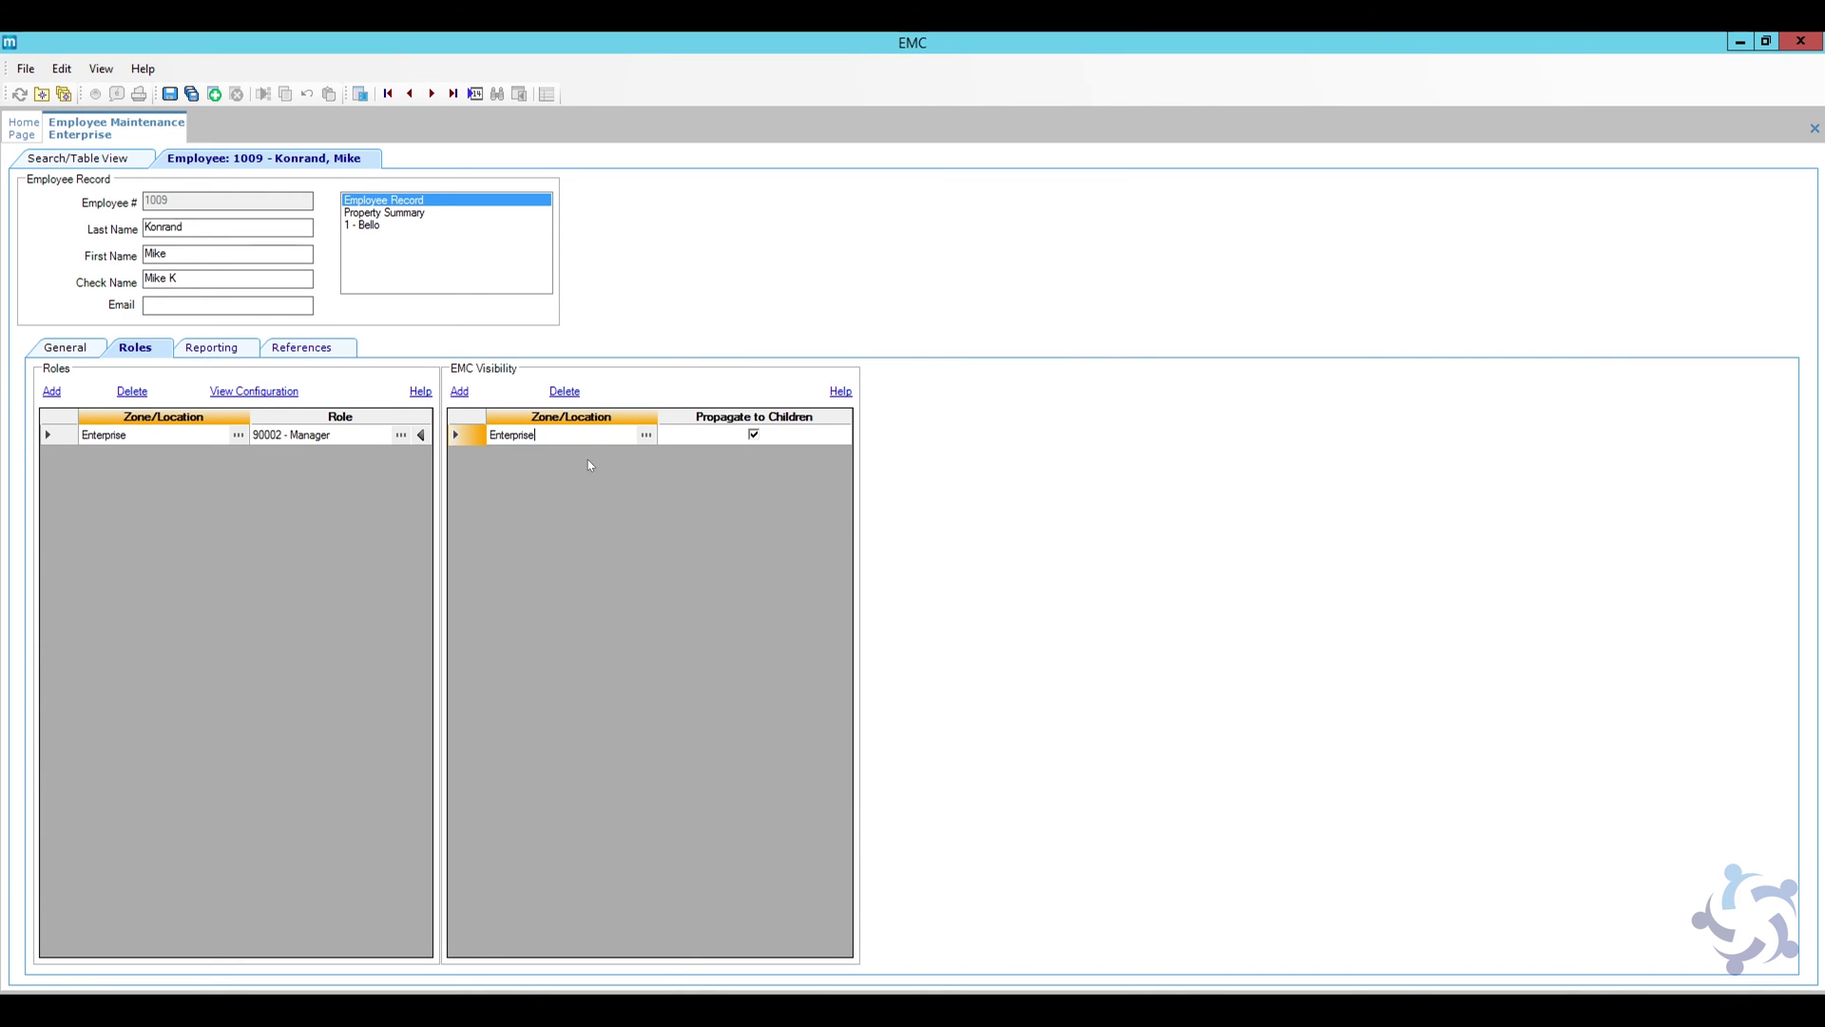
left_click(170, 93)
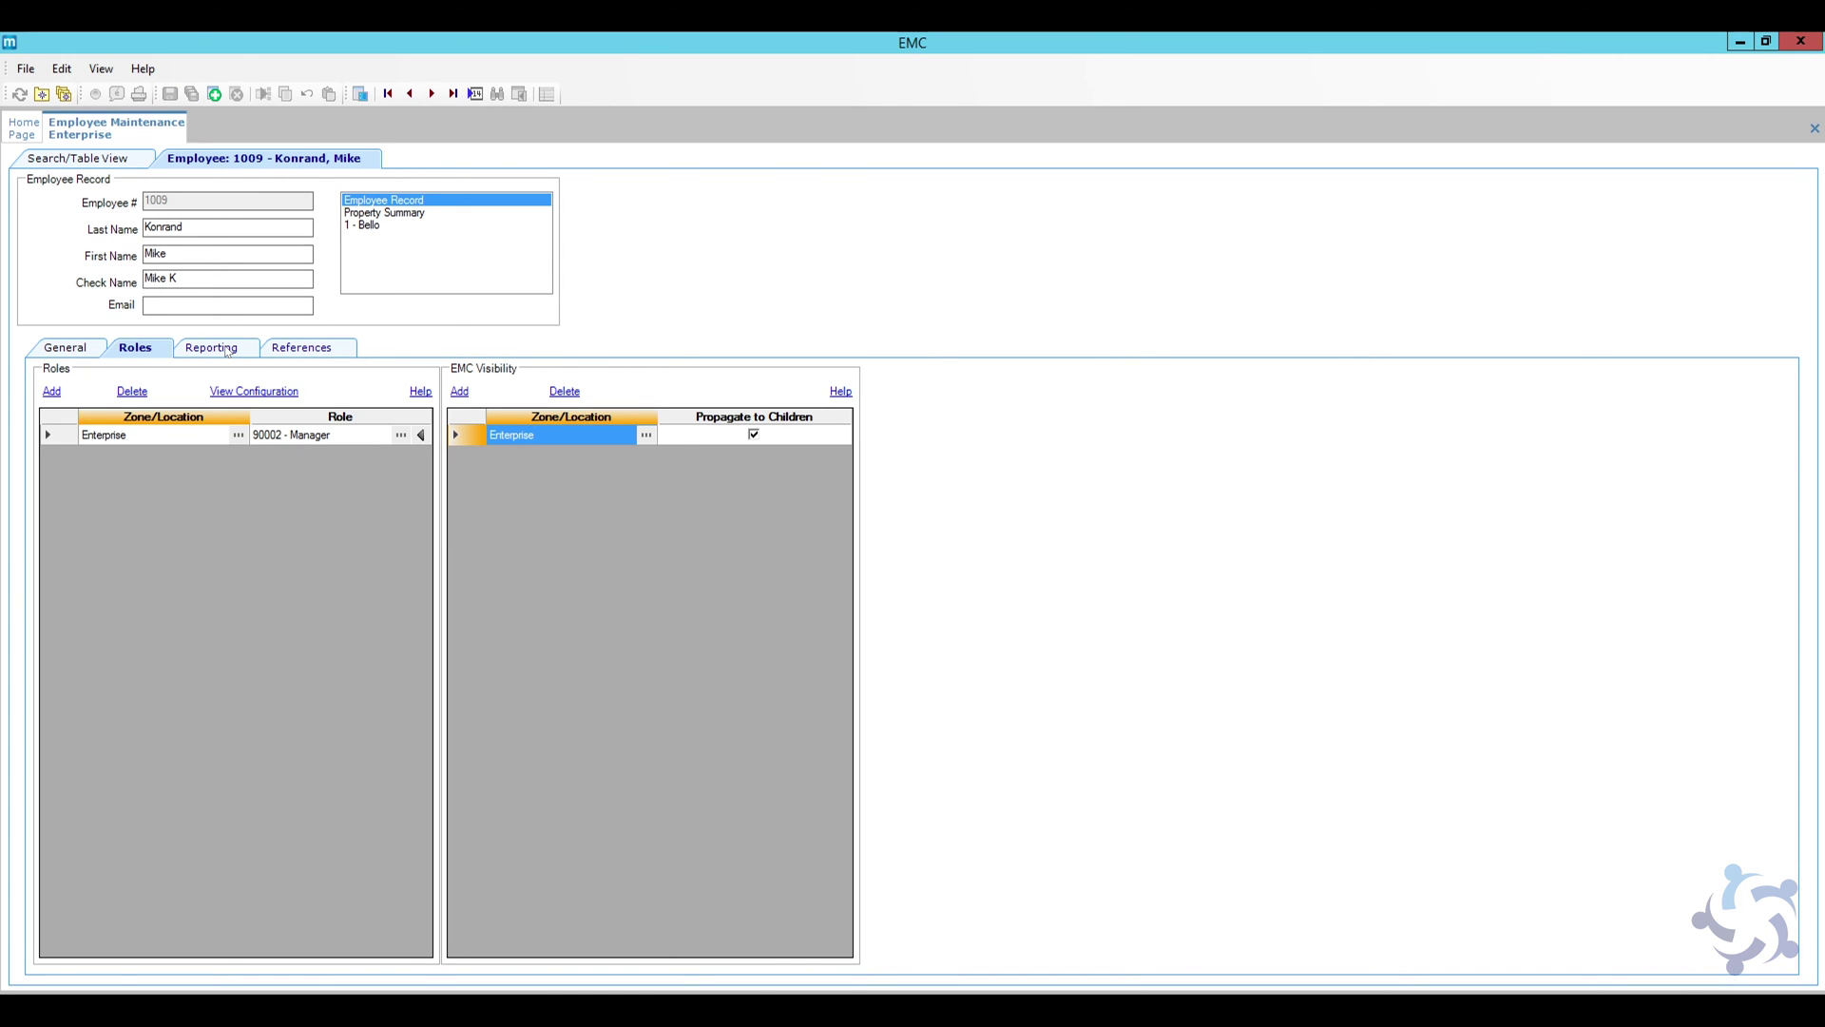
left_click(227, 350)
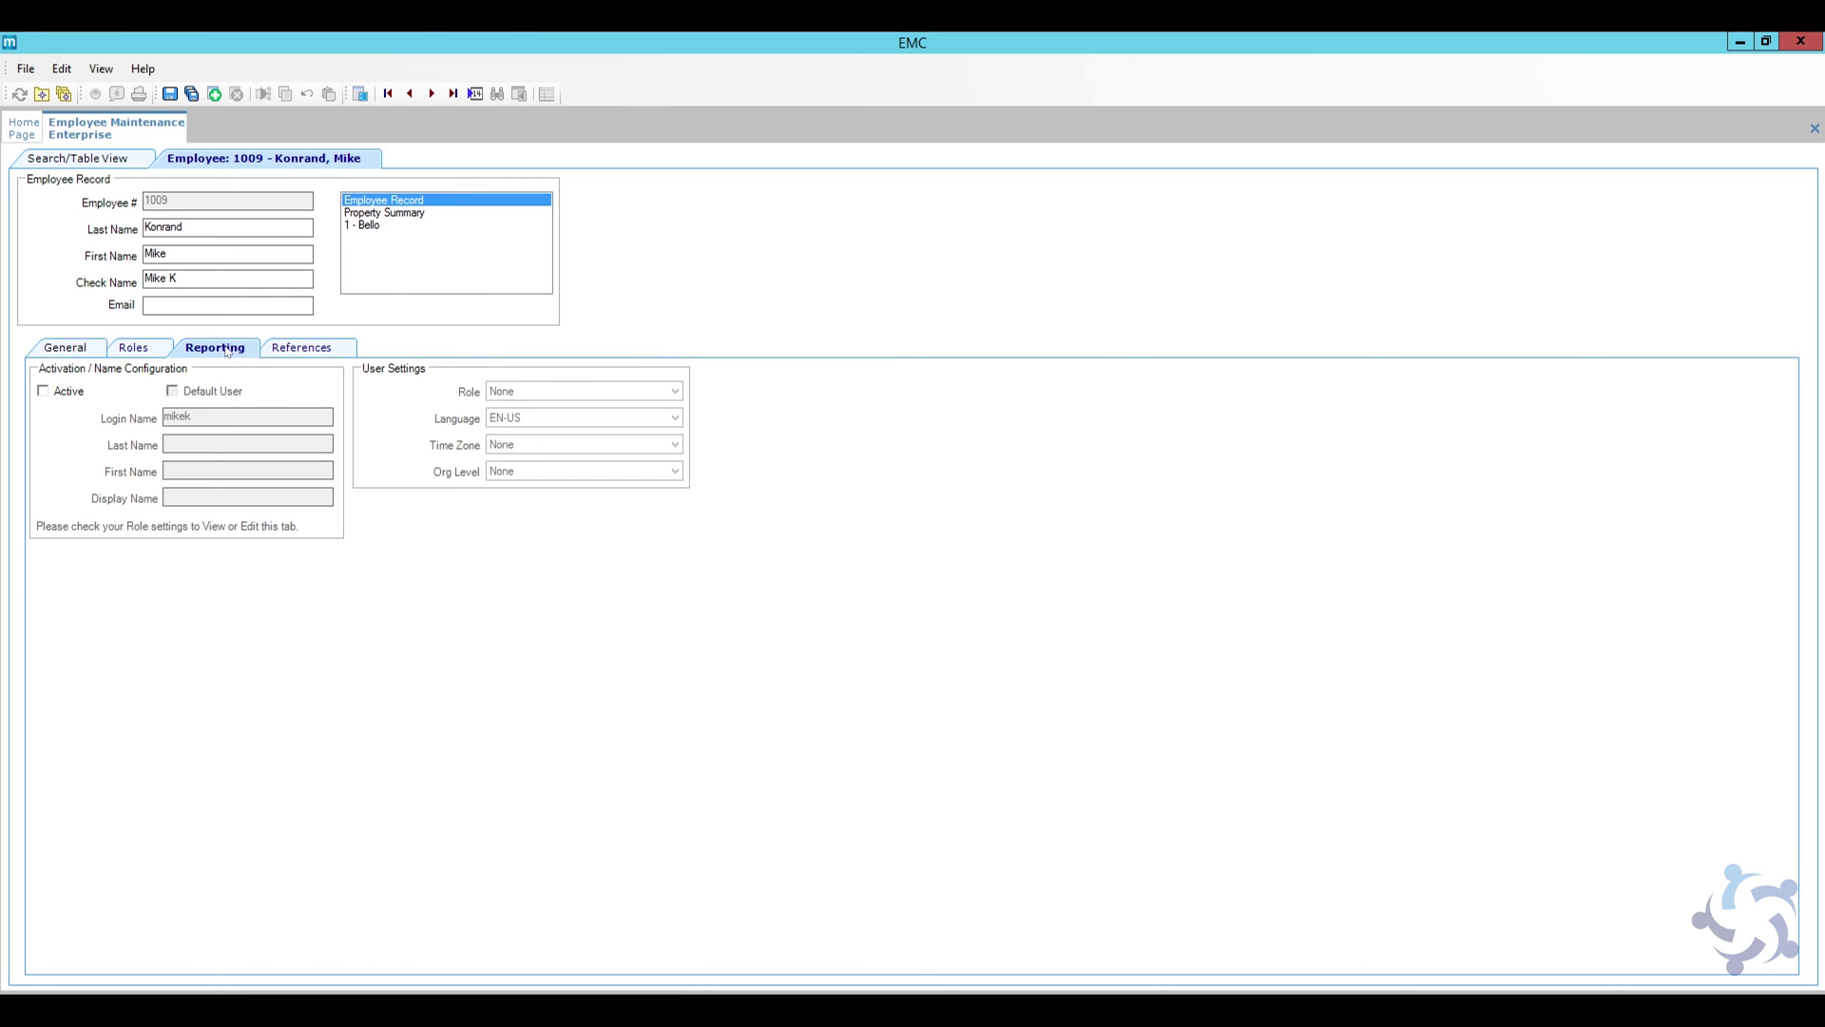
Activate the employee as a reporting user and fill in the reporting last, first and display names
left_click(171, 95)
left_click(43, 391)
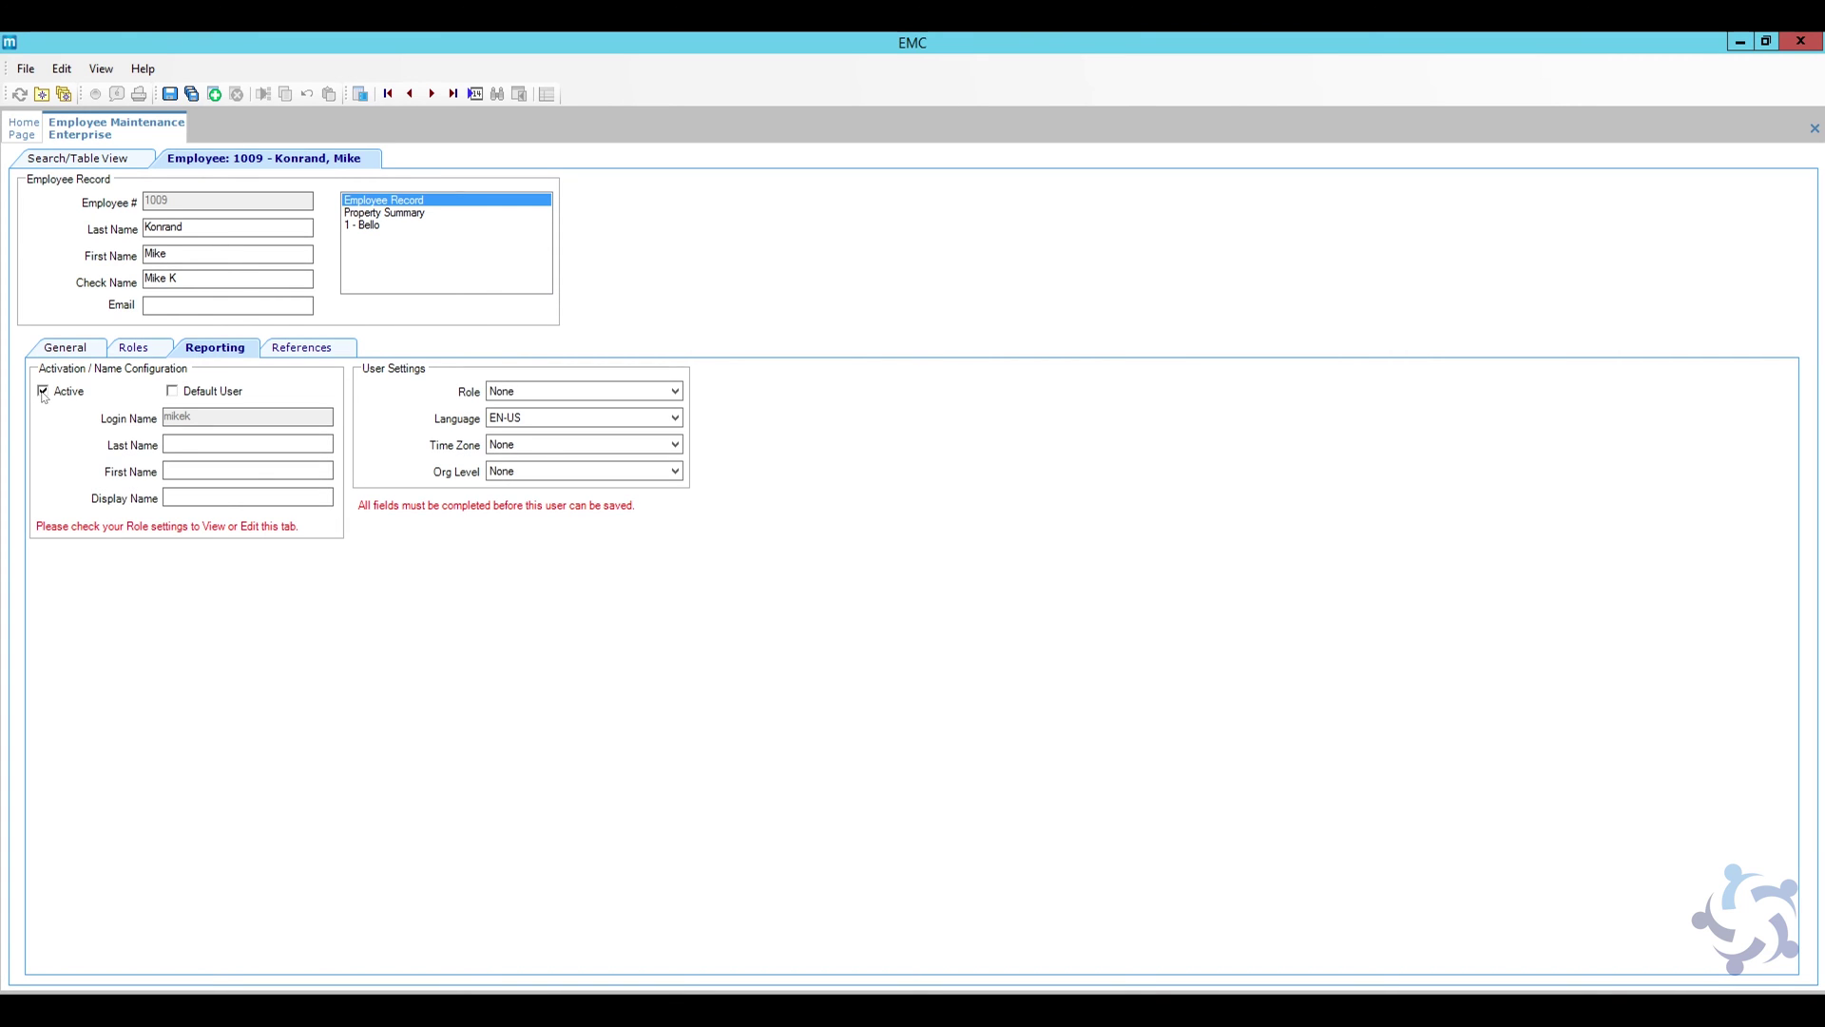
left_click(195, 447)
key("Tab")
key("Tab")
type("Mike")
Set reporting role Store Manager, time zone America/New_York, org level Bello, and save
left_click(543, 392)
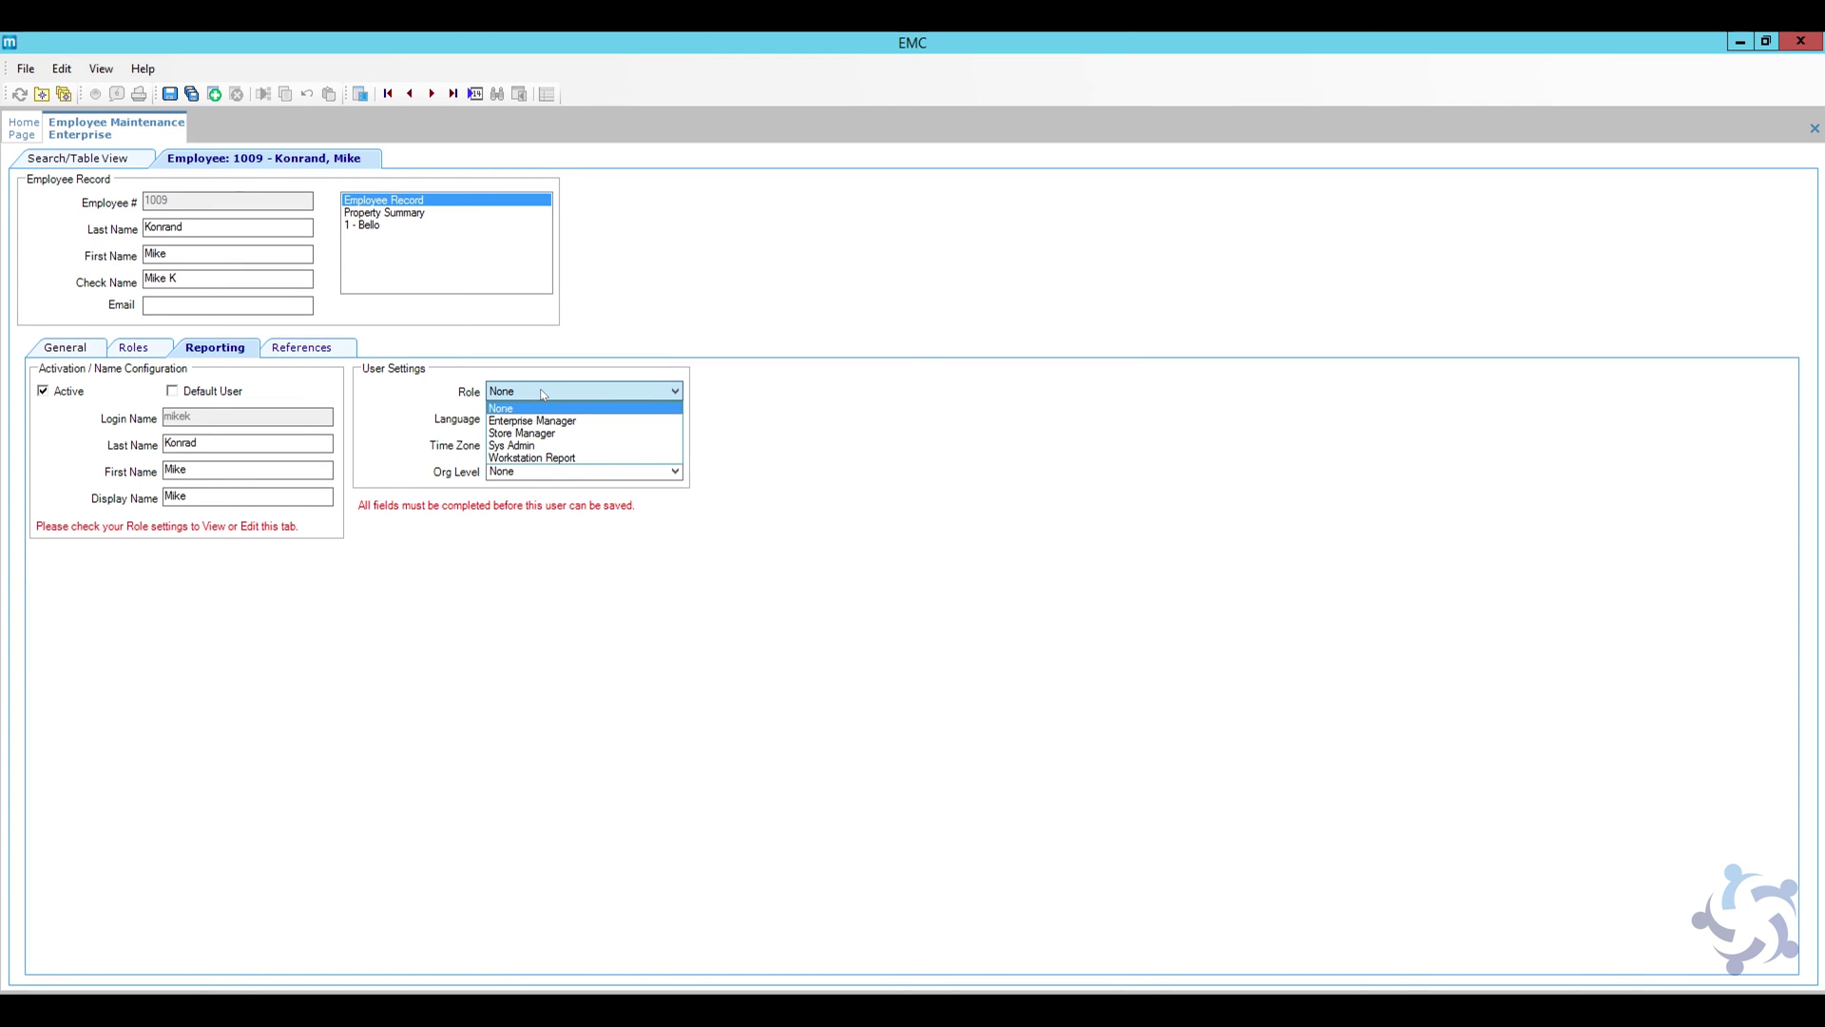
left_click(534, 433)
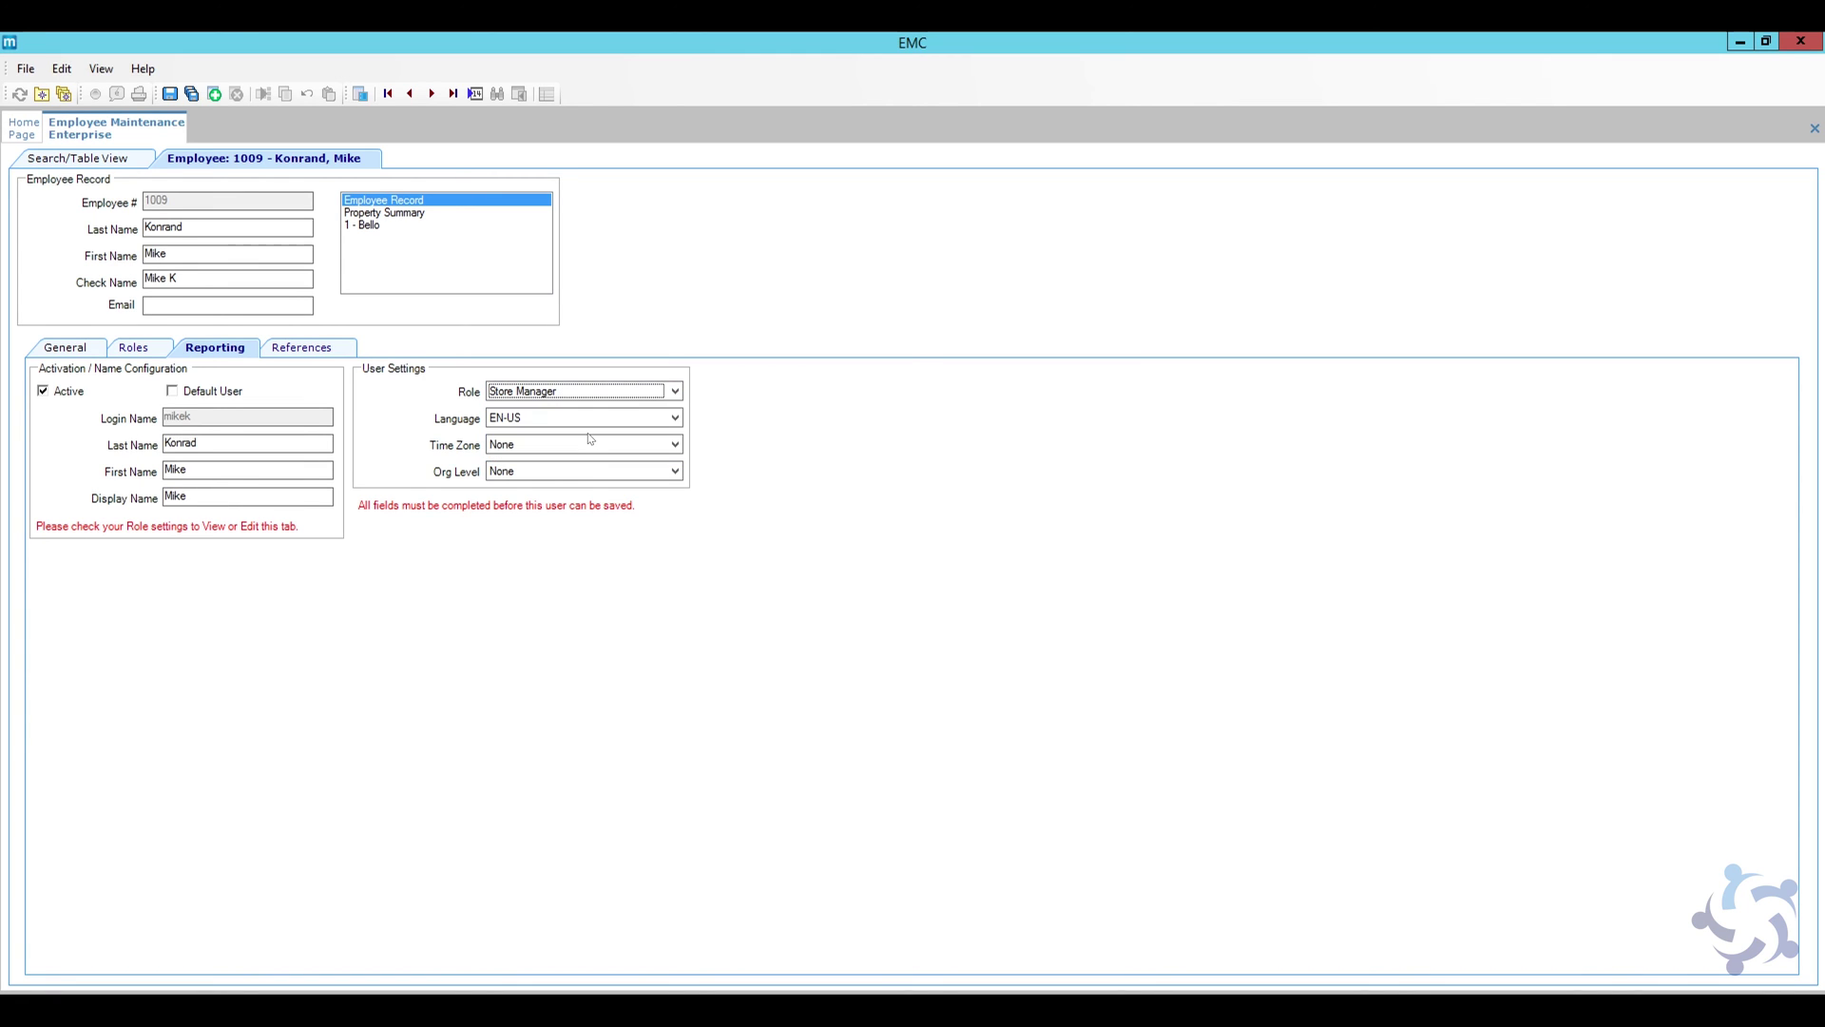
left_click(541, 446)
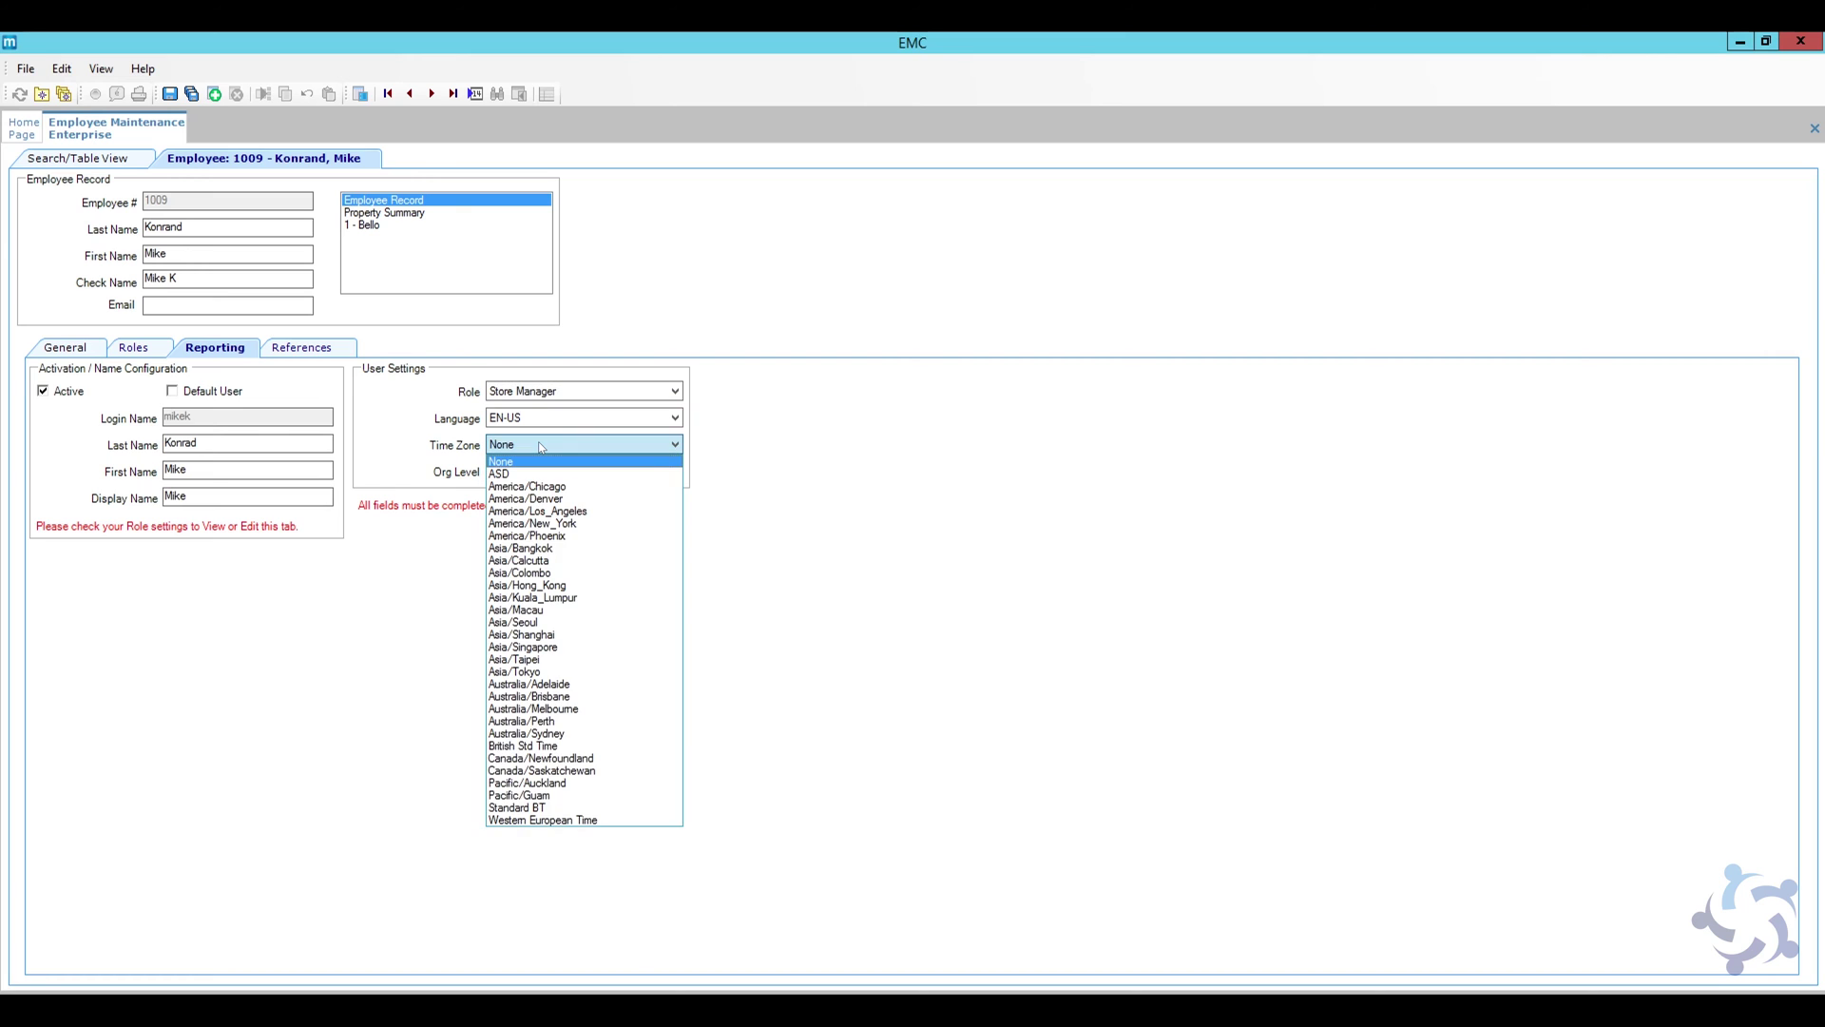
left_click(596, 523)
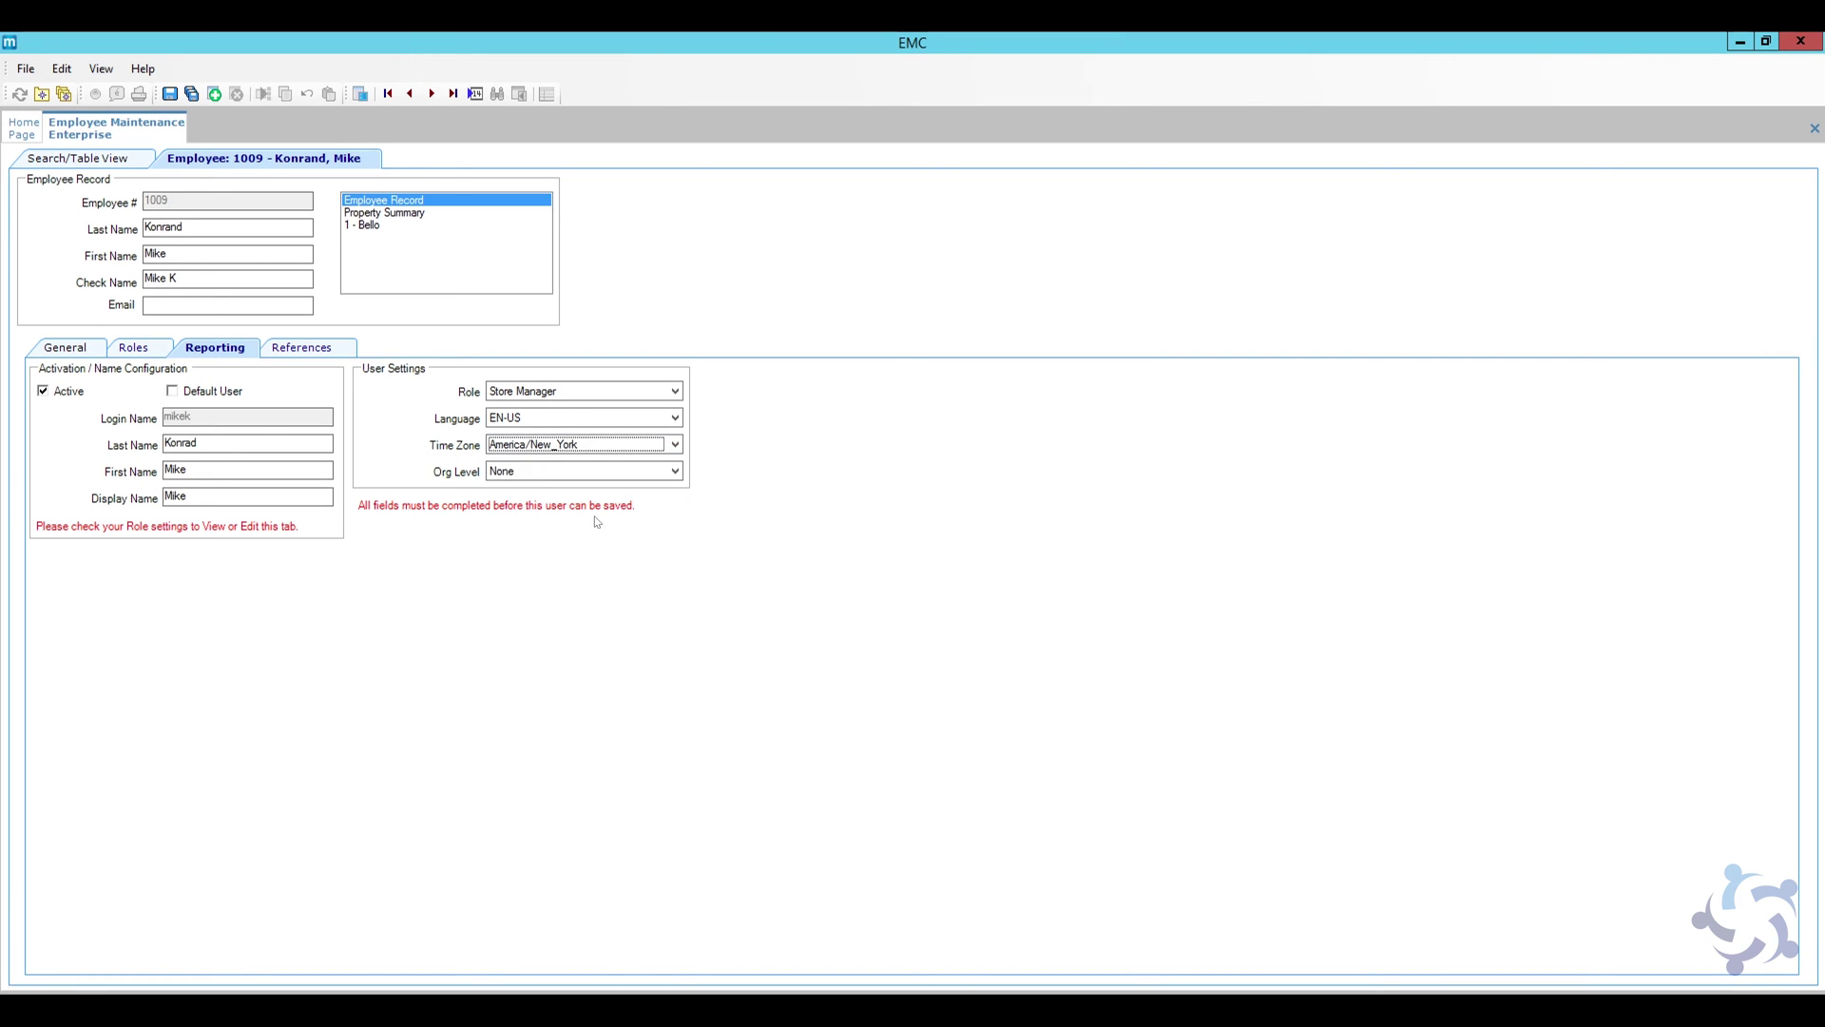
left_click(538, 471)
left_click(538, 502)
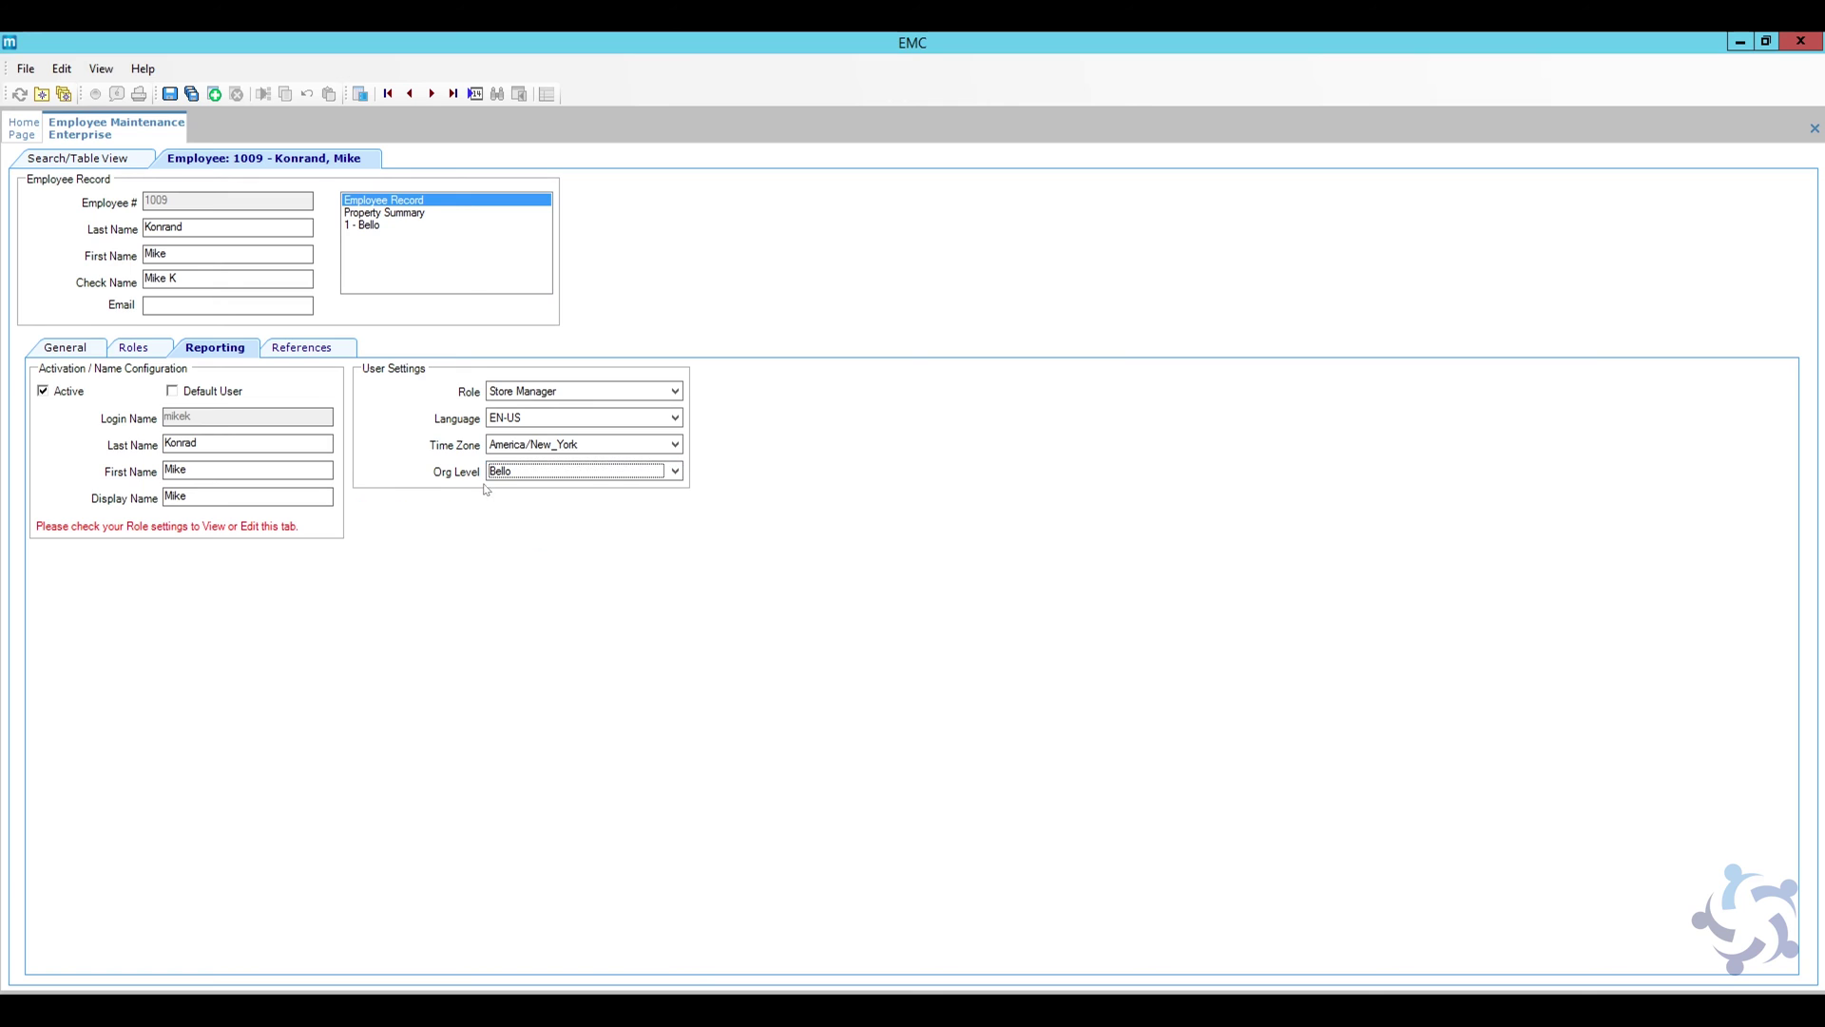
left_click(170, 93)
left_click(314, 349)
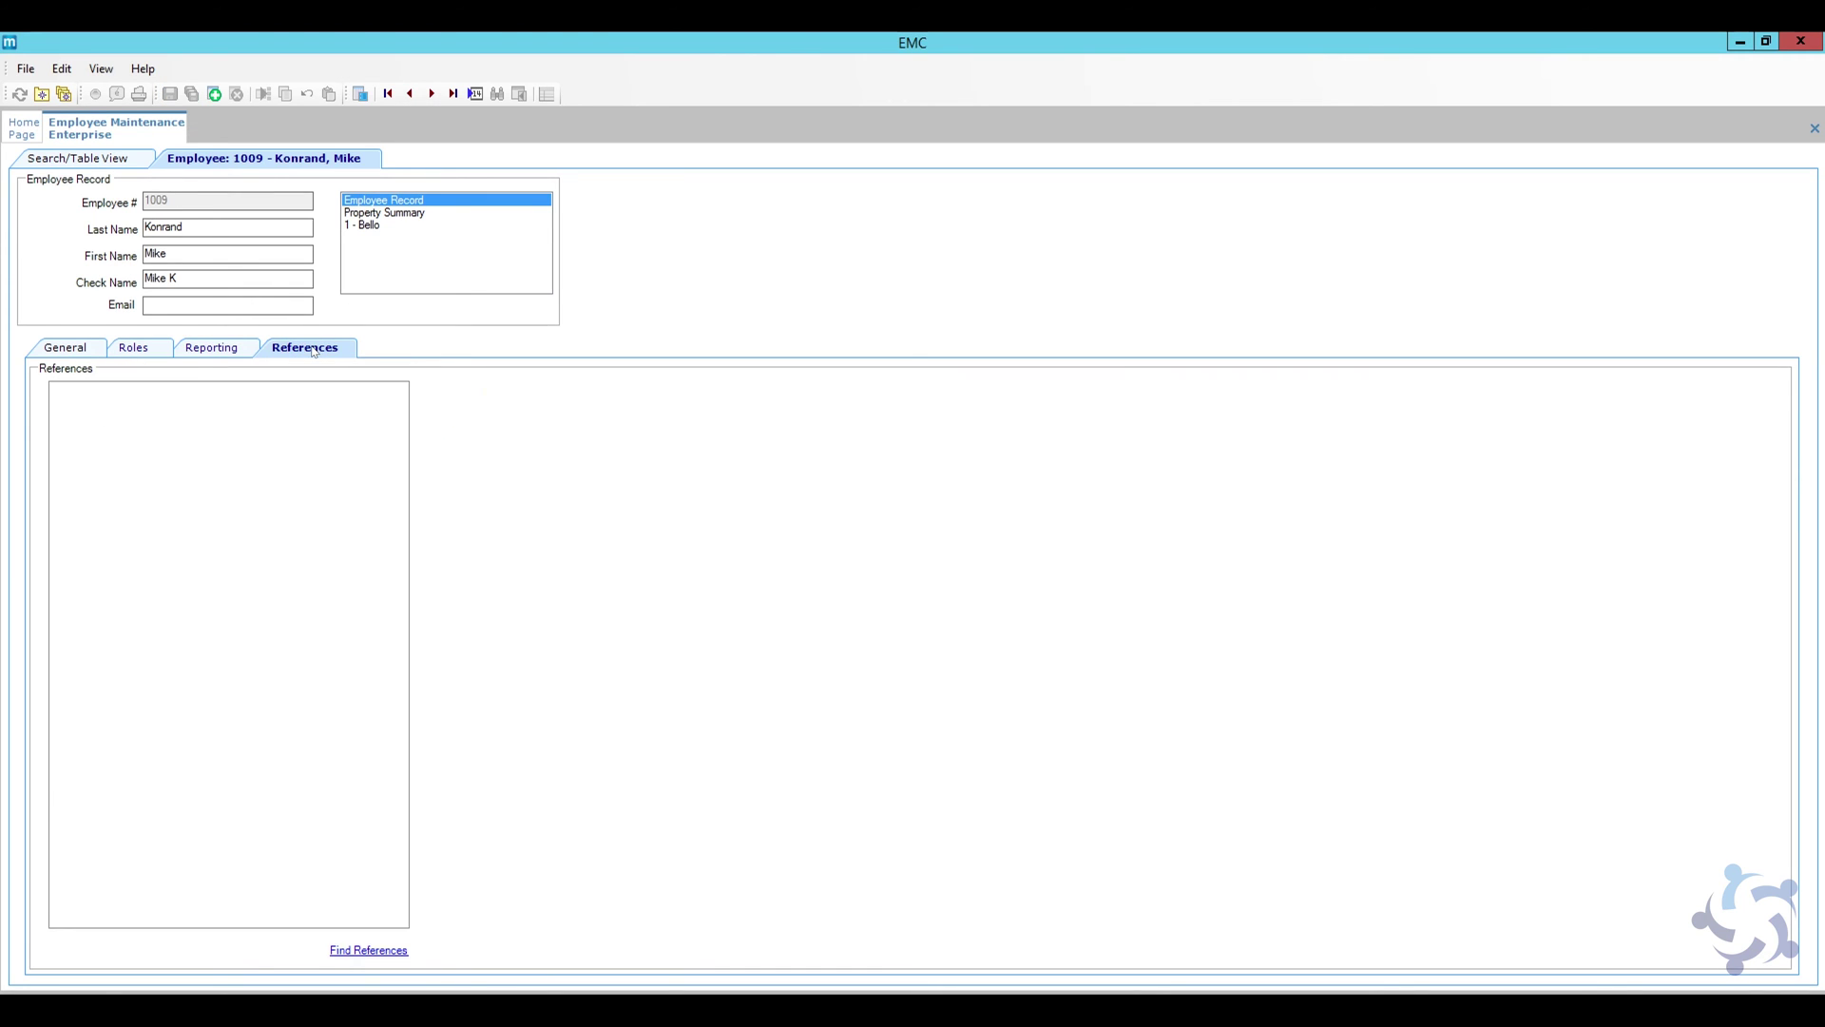
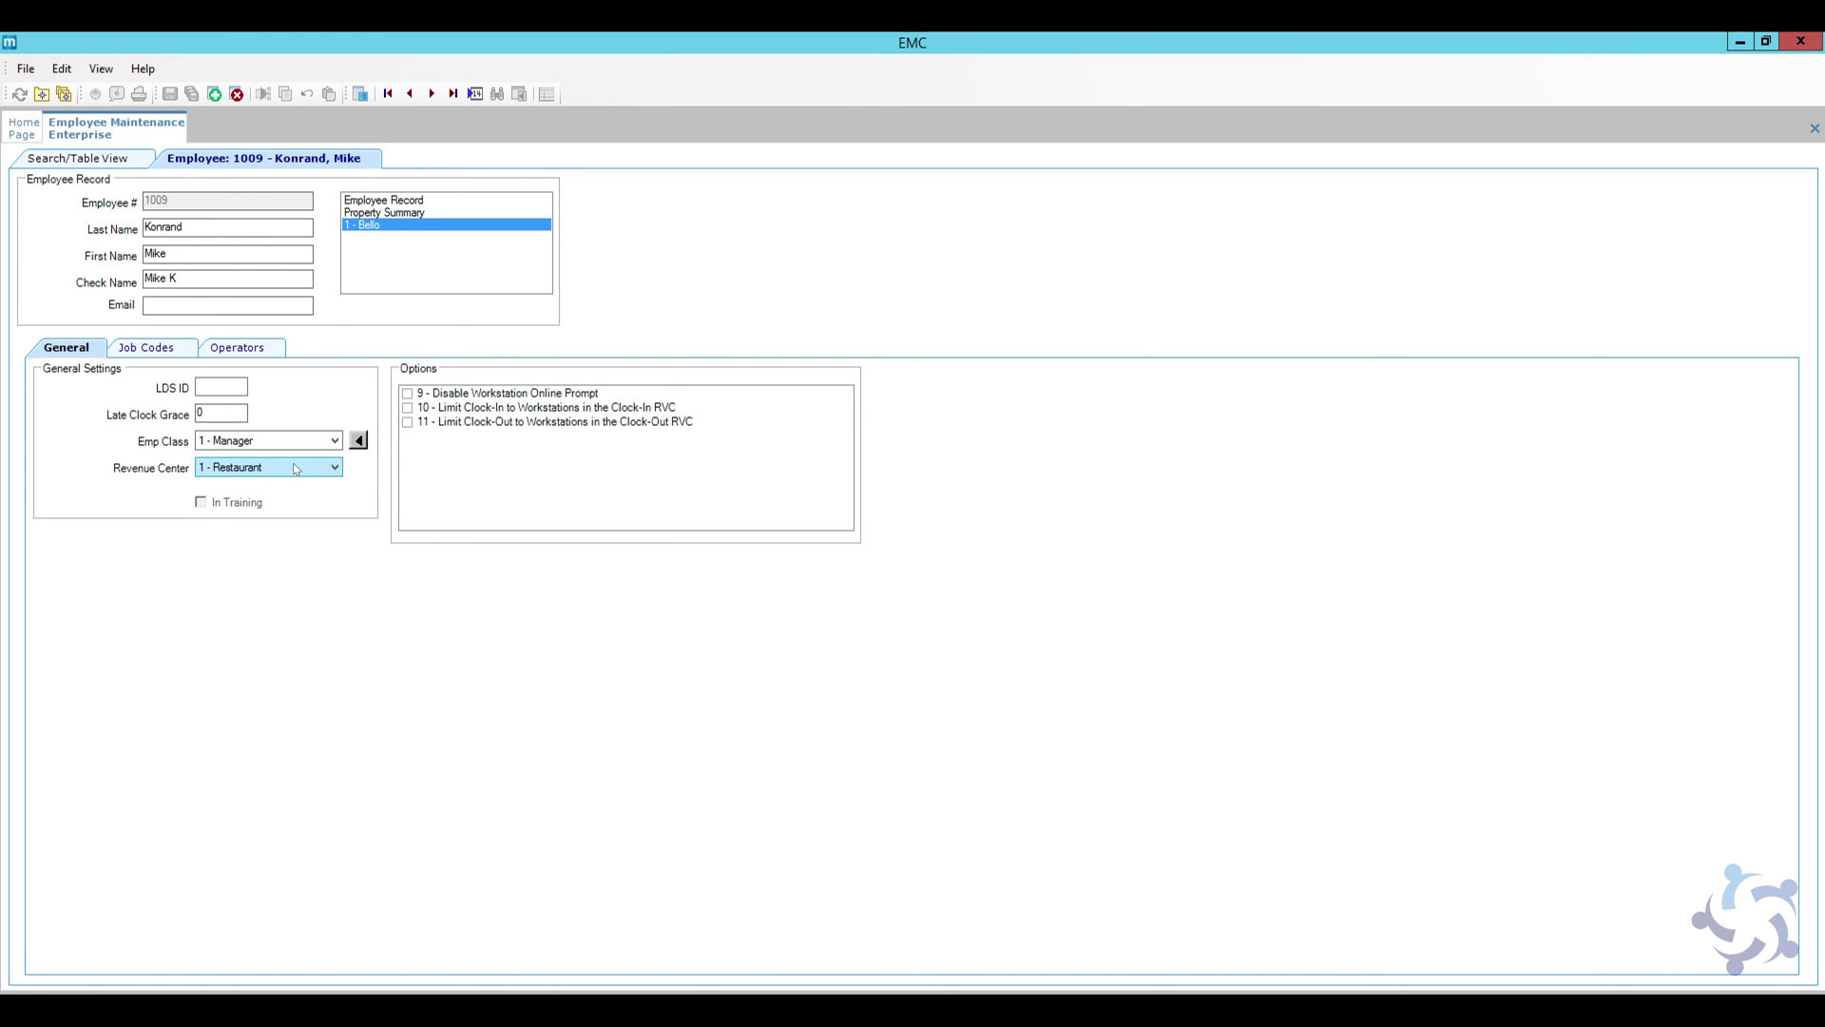
Keep employee class 1 - Manager and revenue center 1 - Restaurant, then view the operator records
left_click(294, 440)
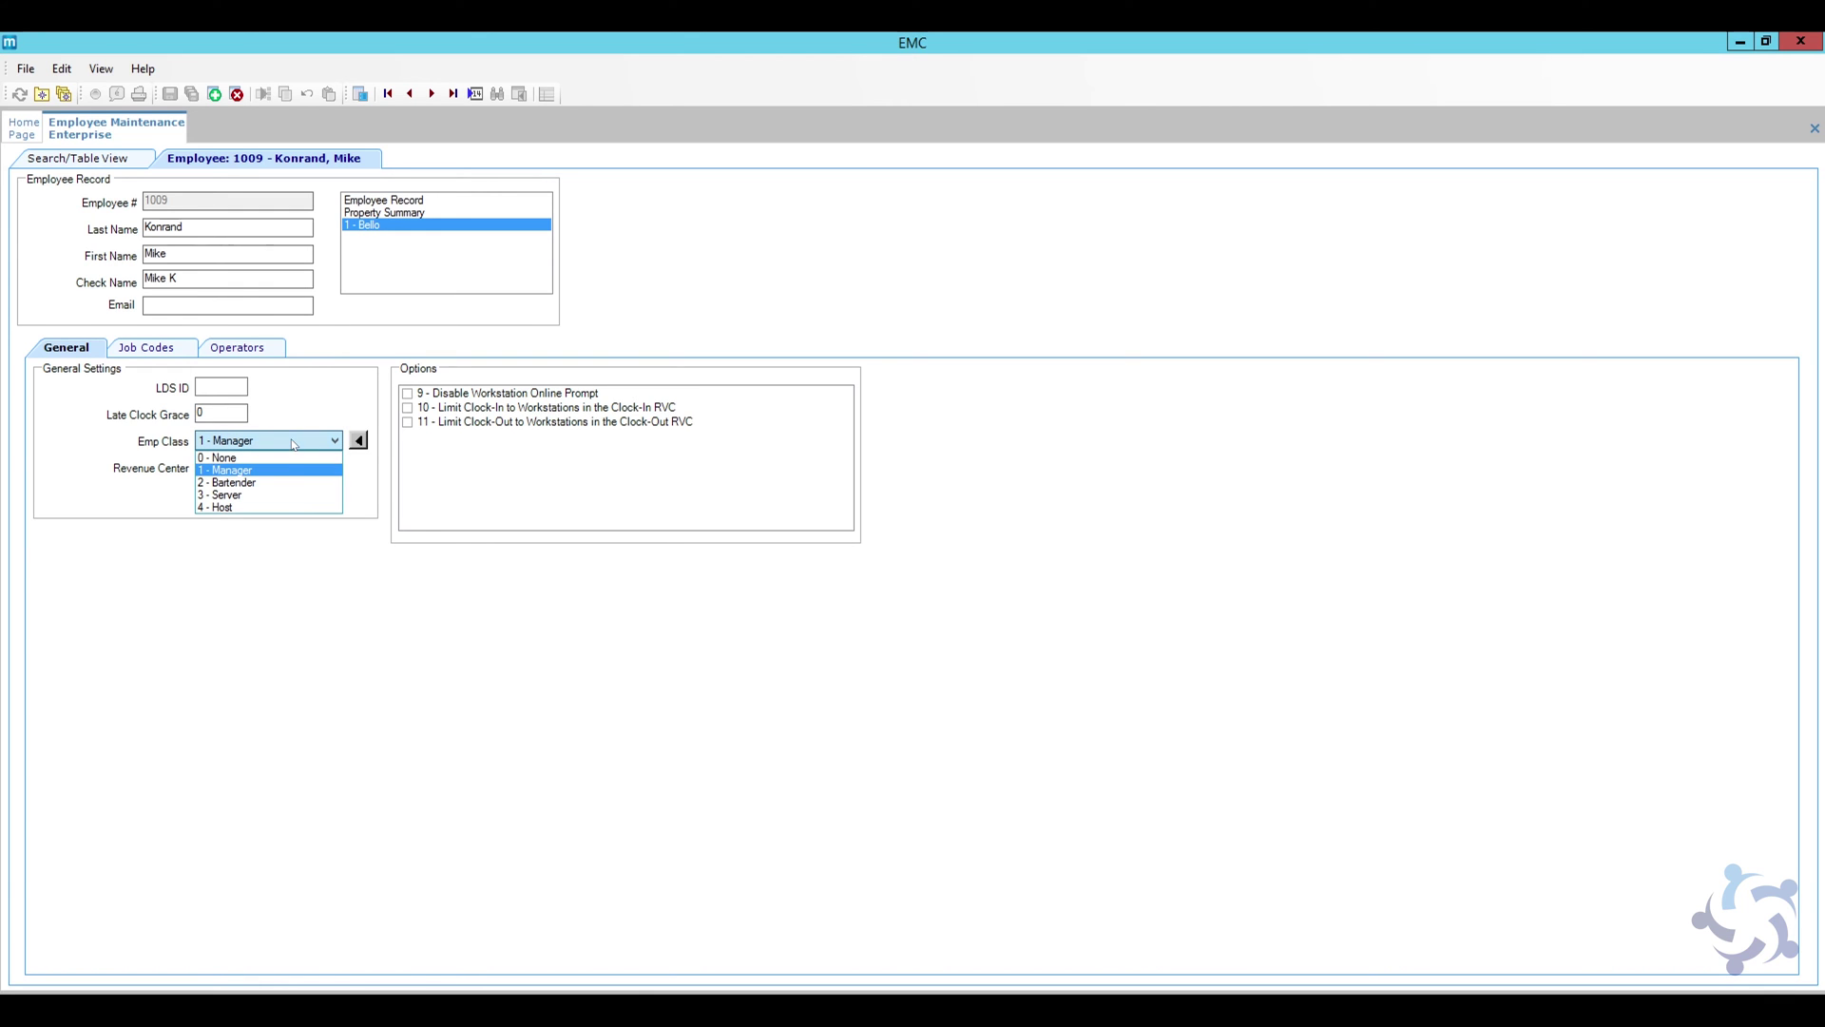
left_click(257, 469)
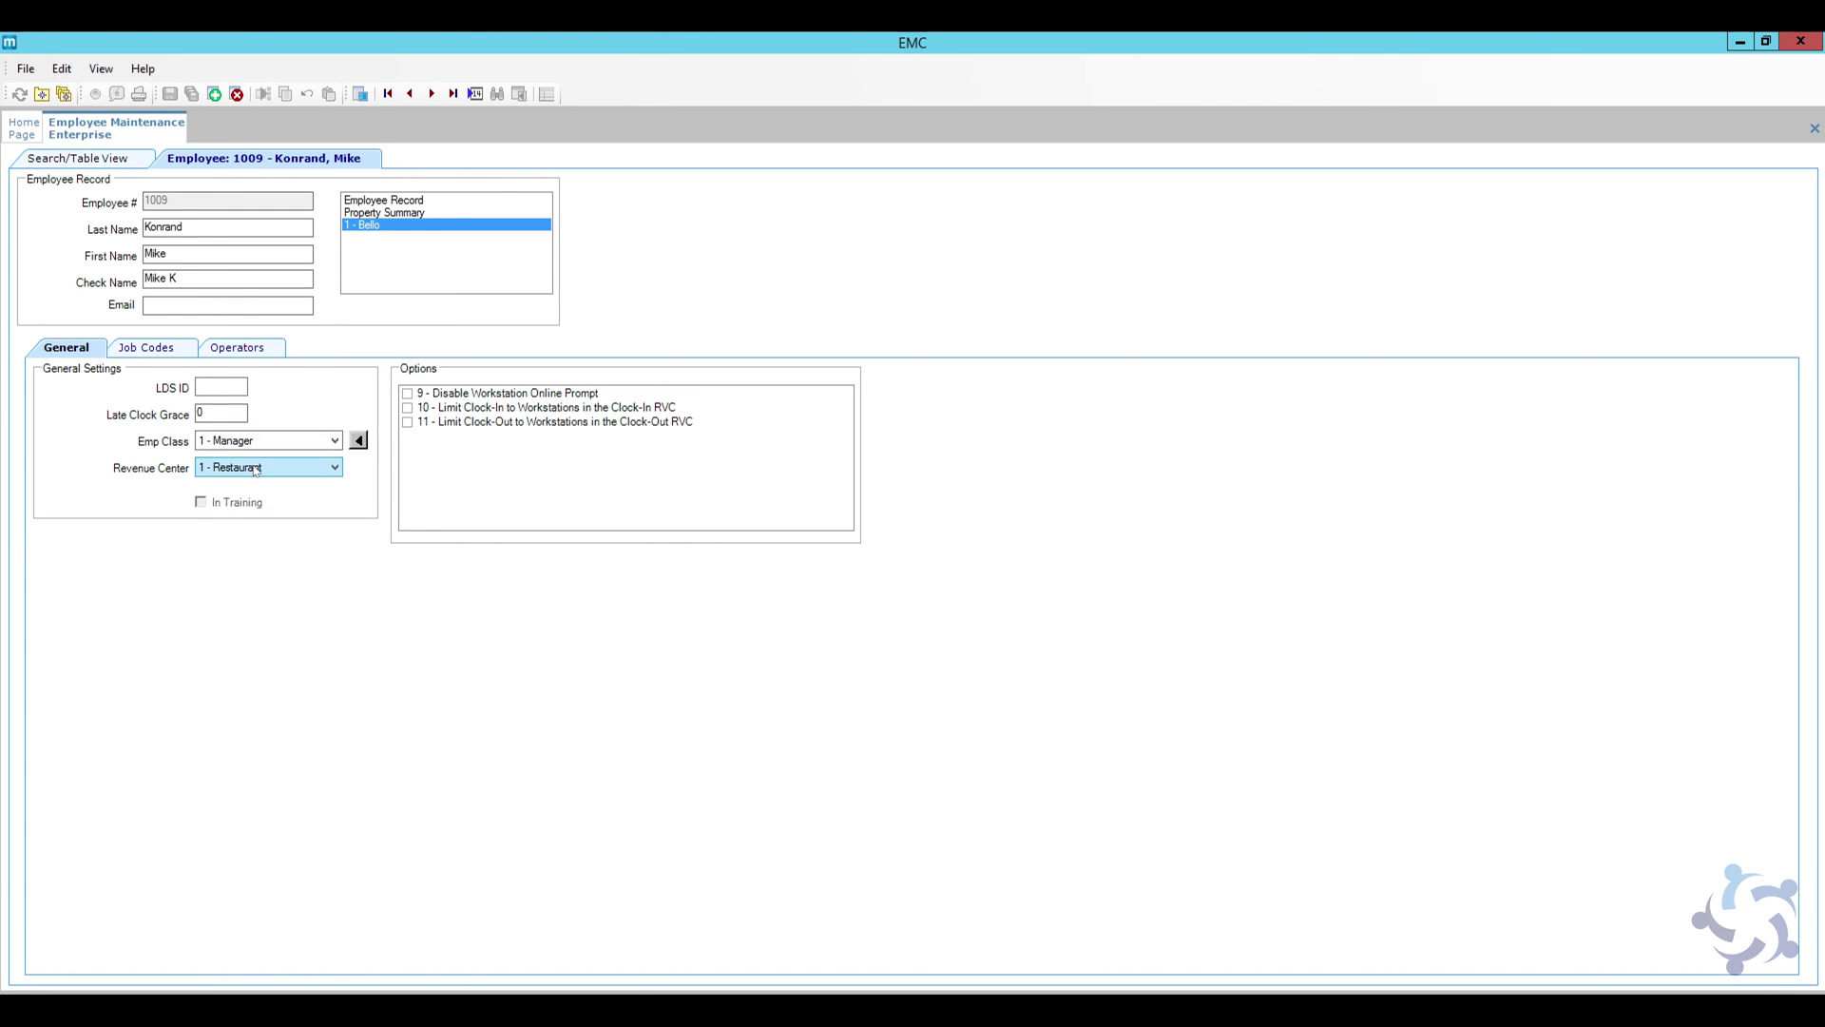
left_click(257, 467)
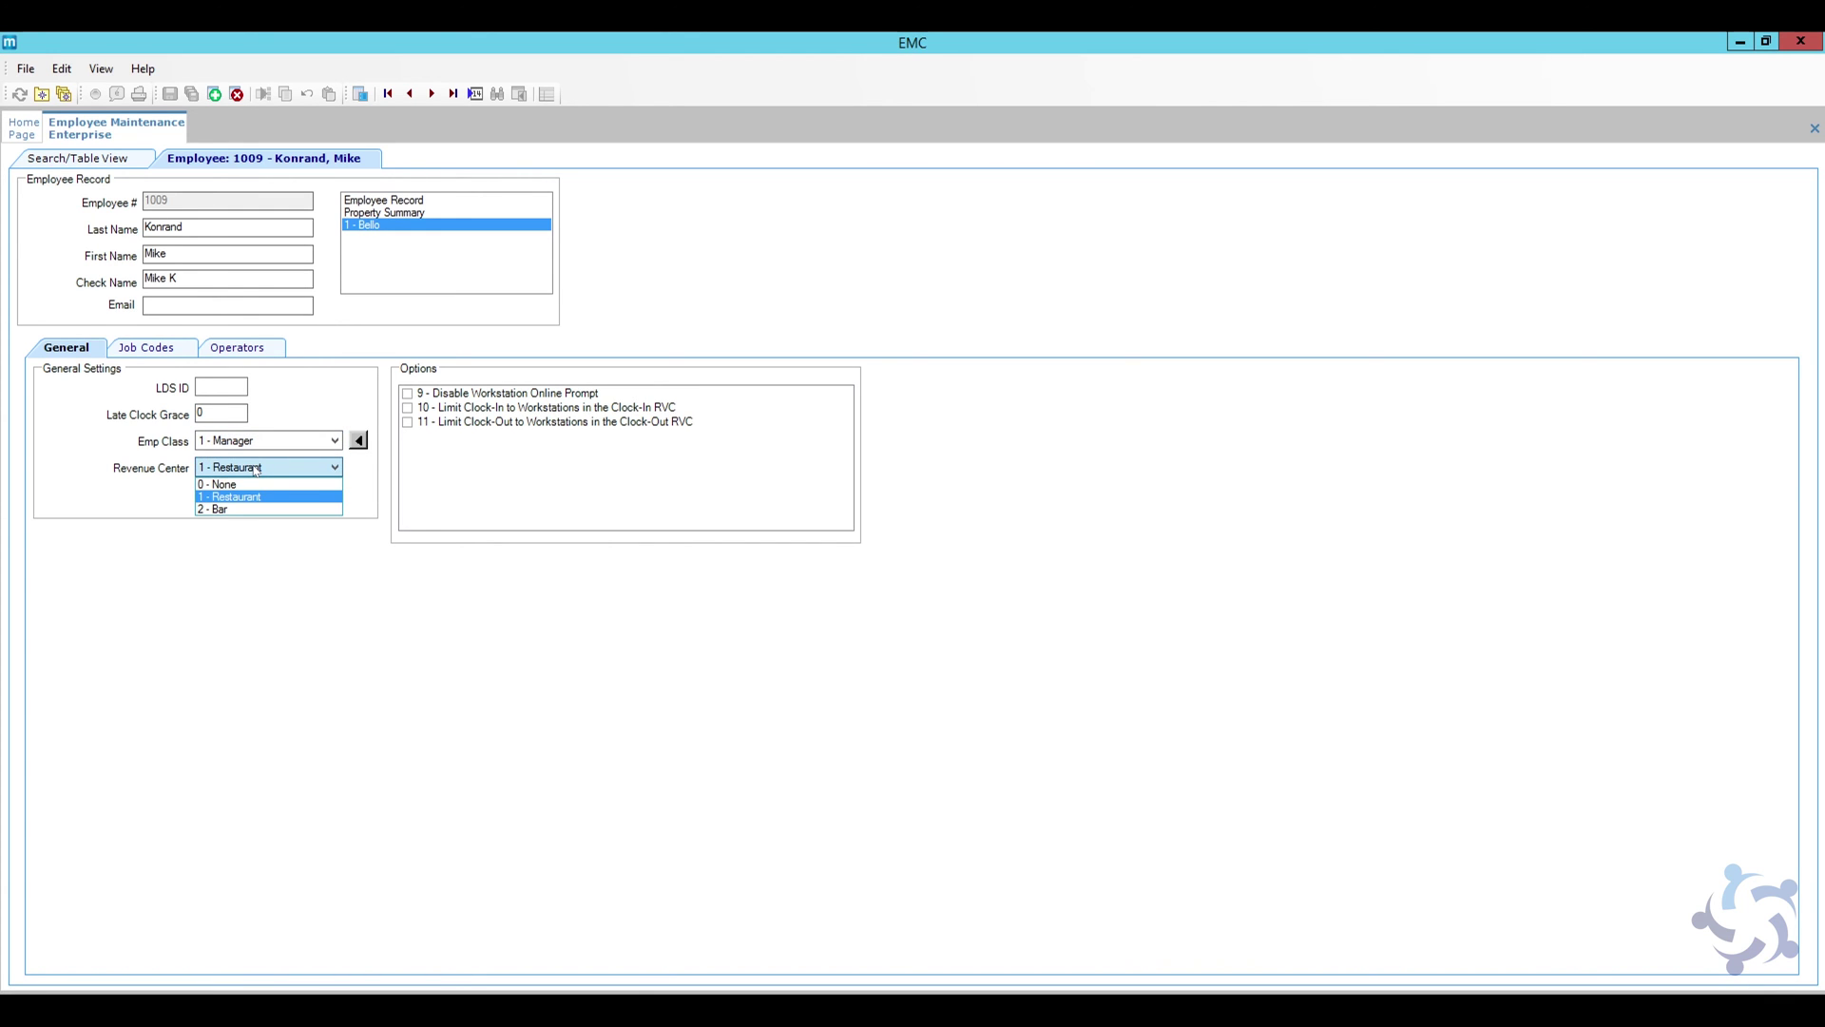
left_click(372, 497)
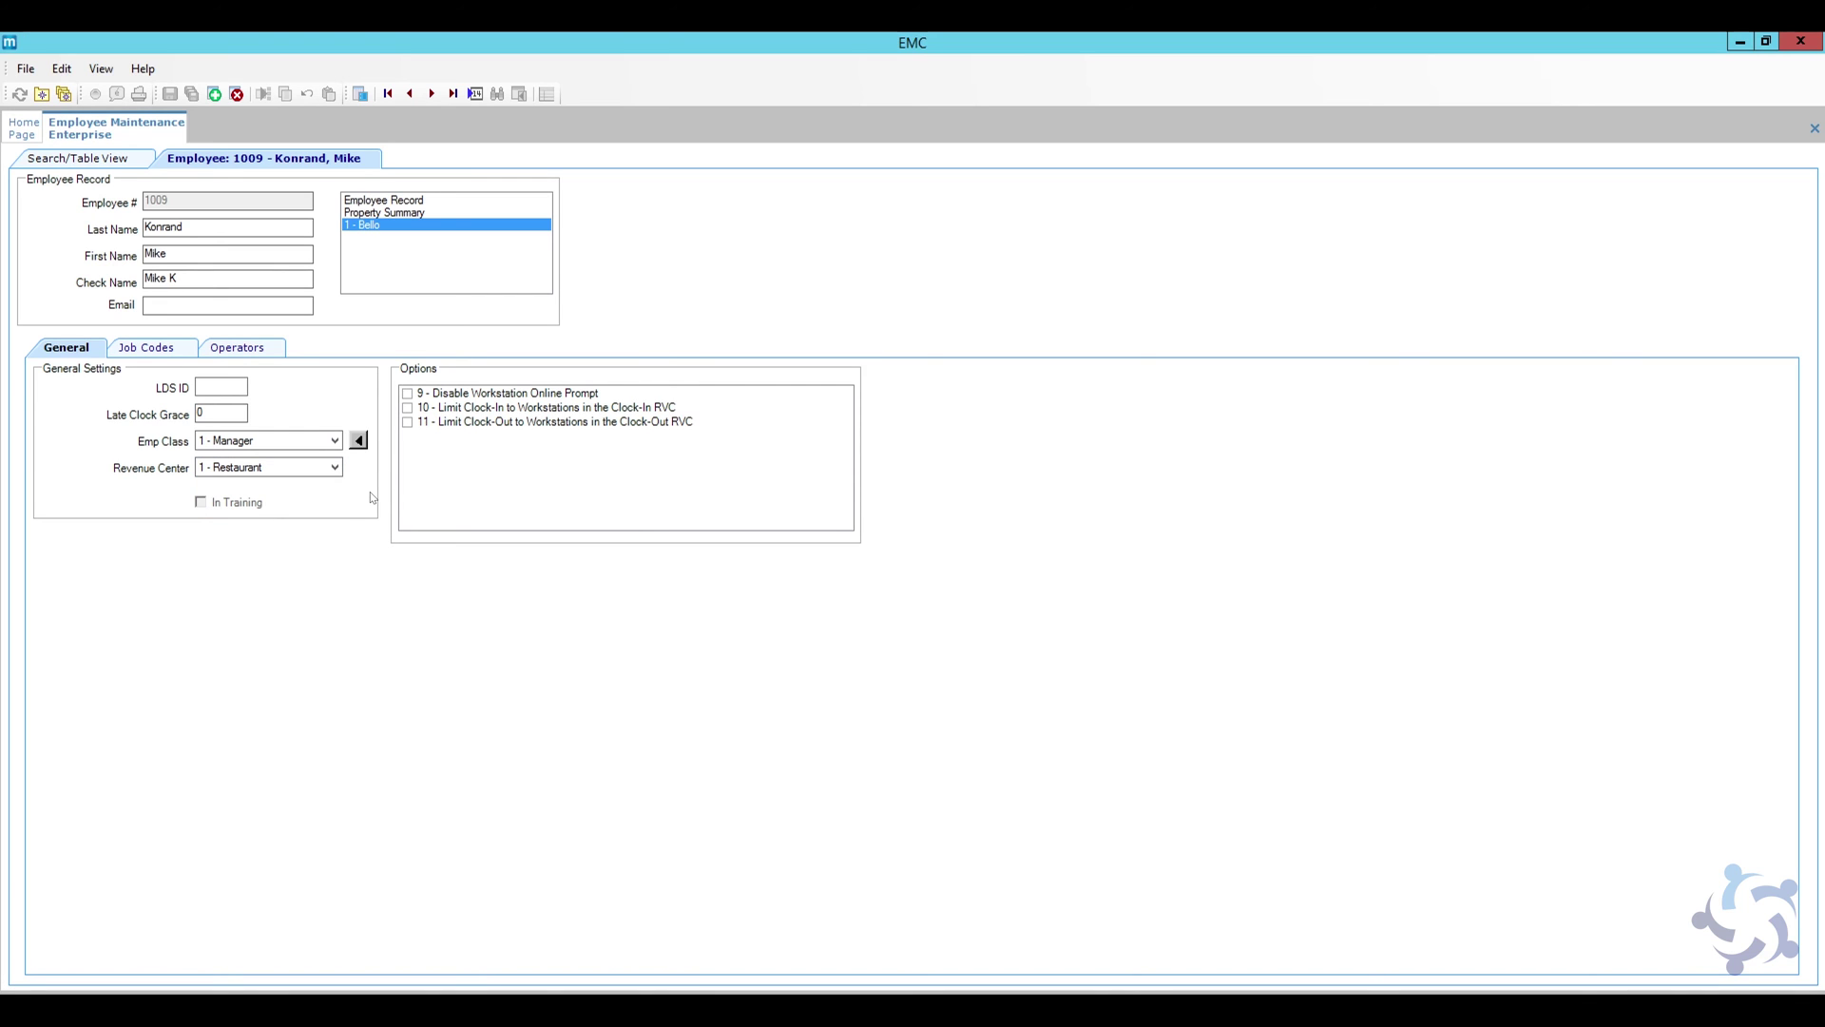
left_click(163, 348)
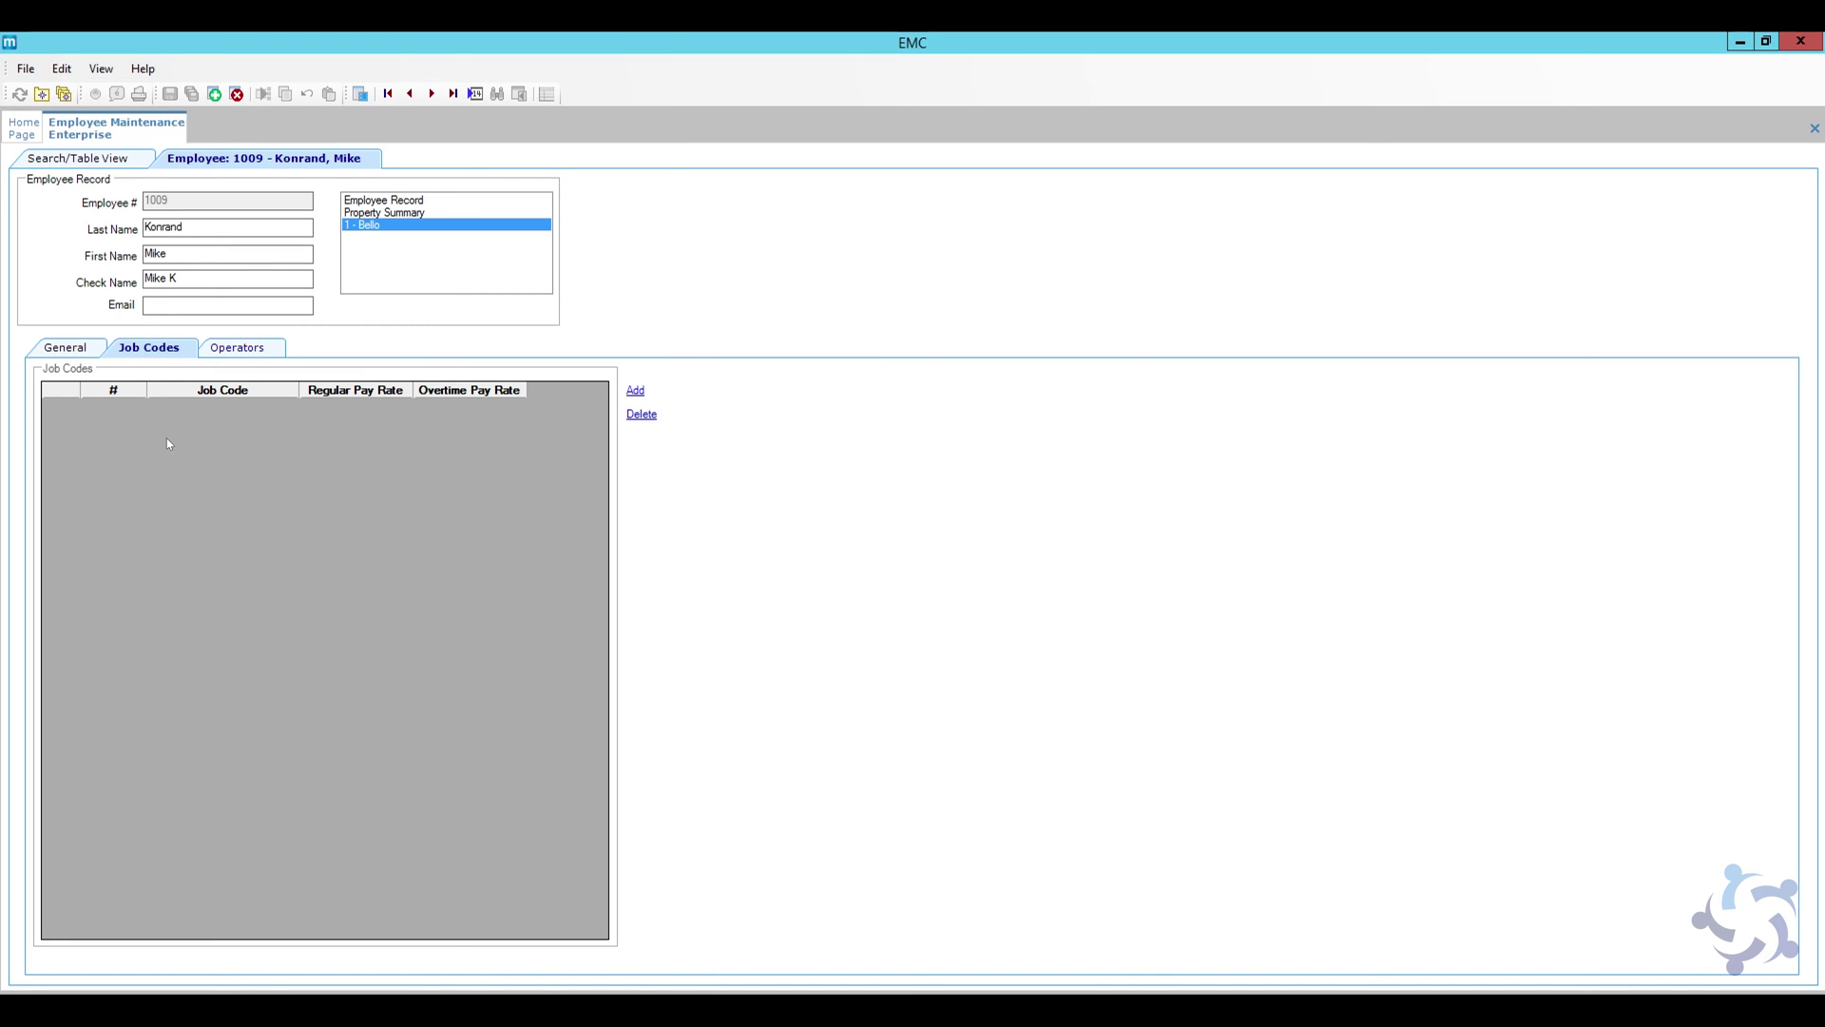
left_click(240, 350)
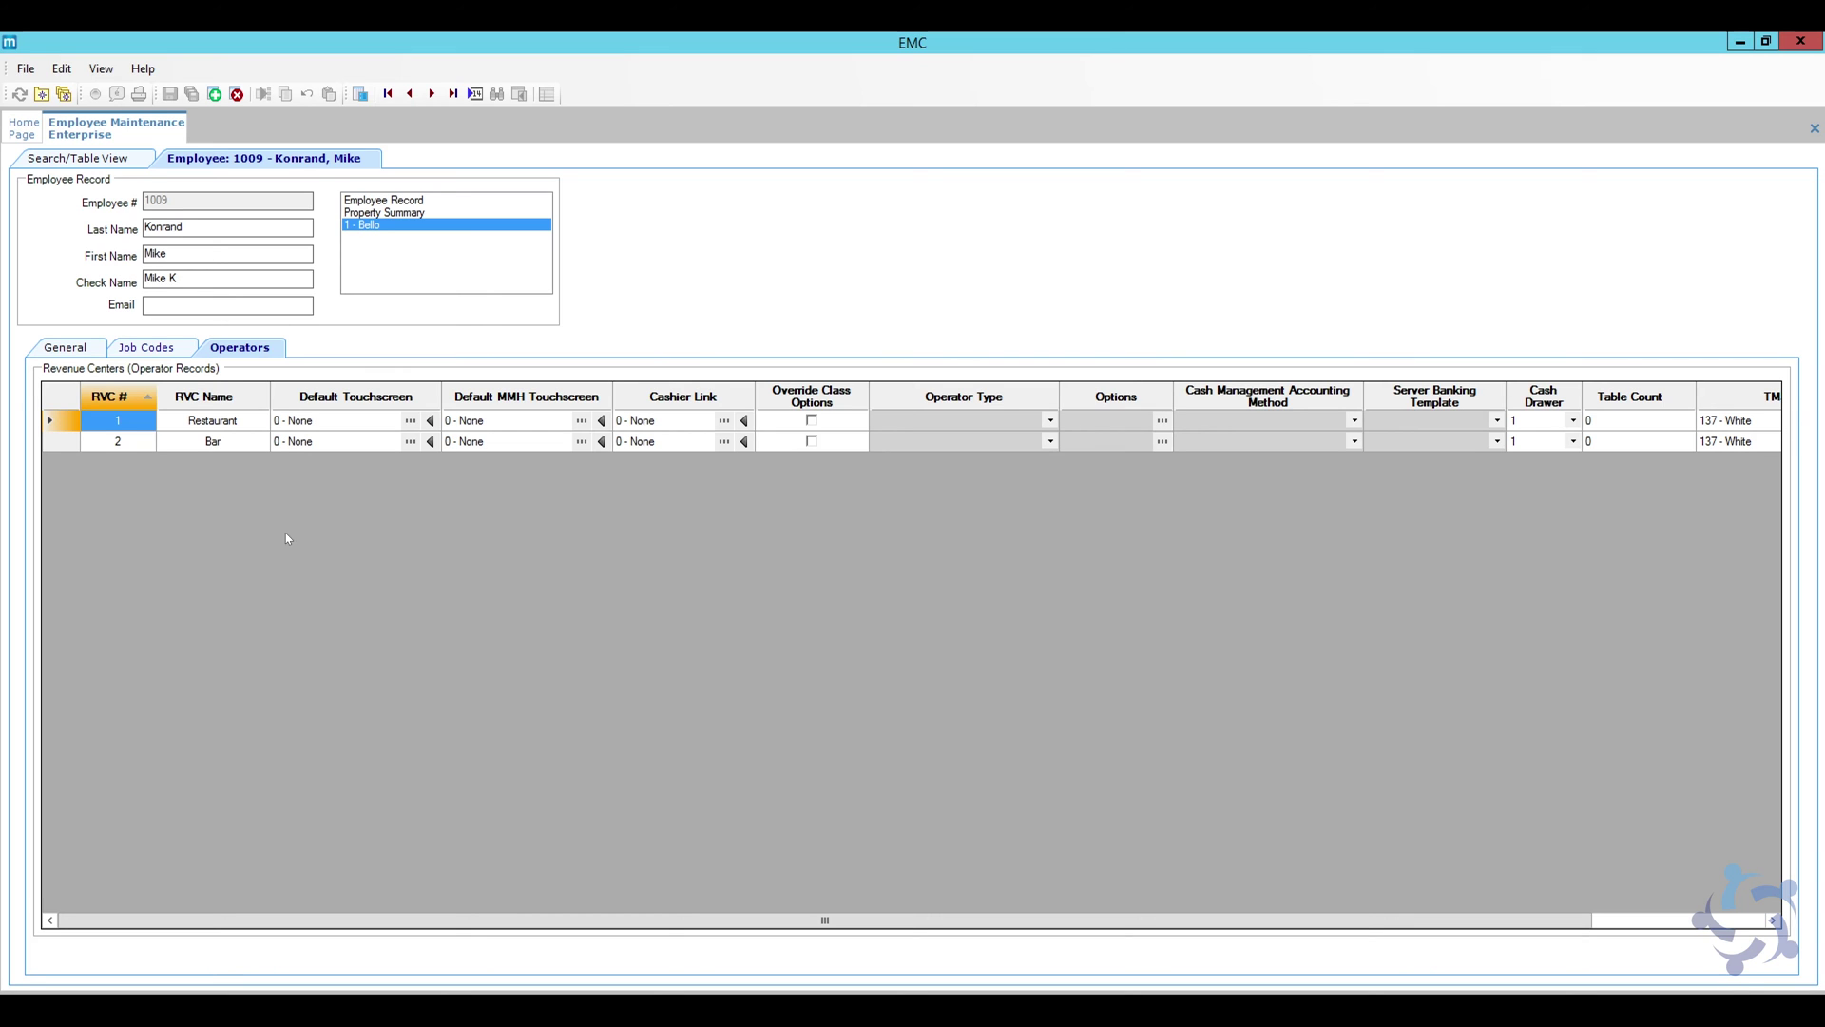
Try adding another operator record from the Restaurant row and dismiss the no-records-to-add error
left_click(59, 422)
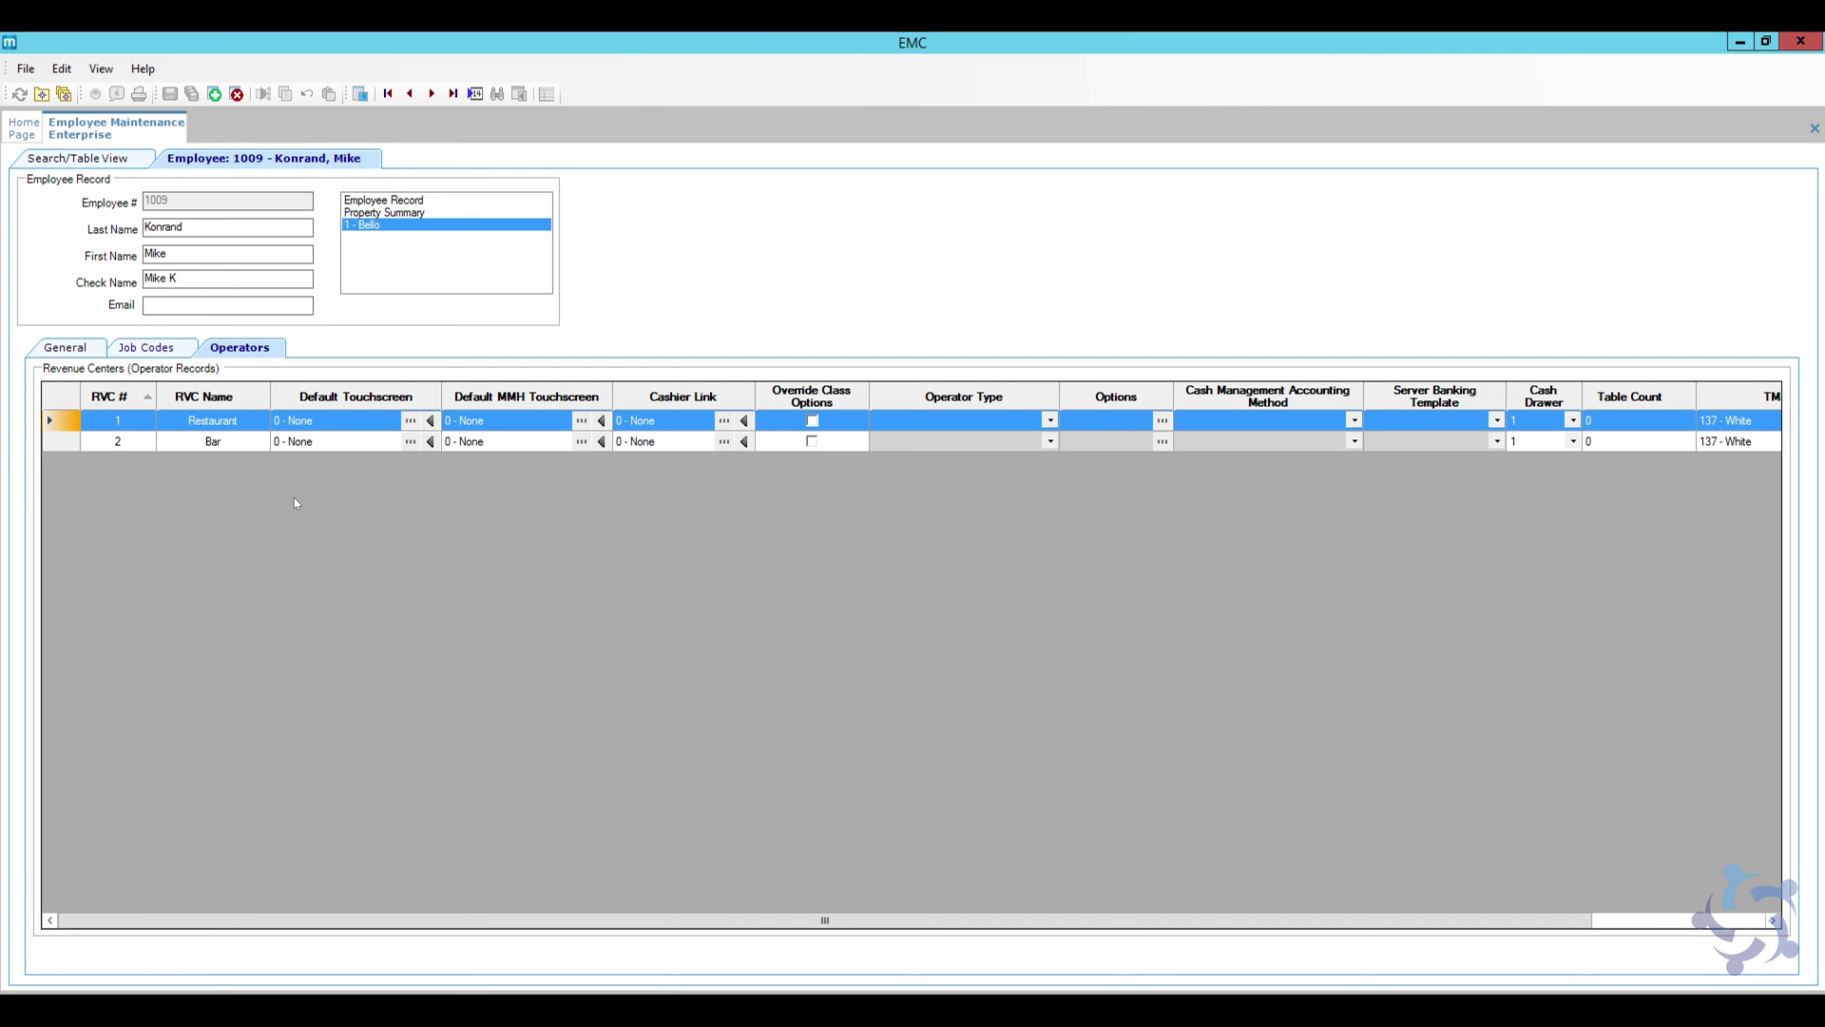
left_click(215, 93)
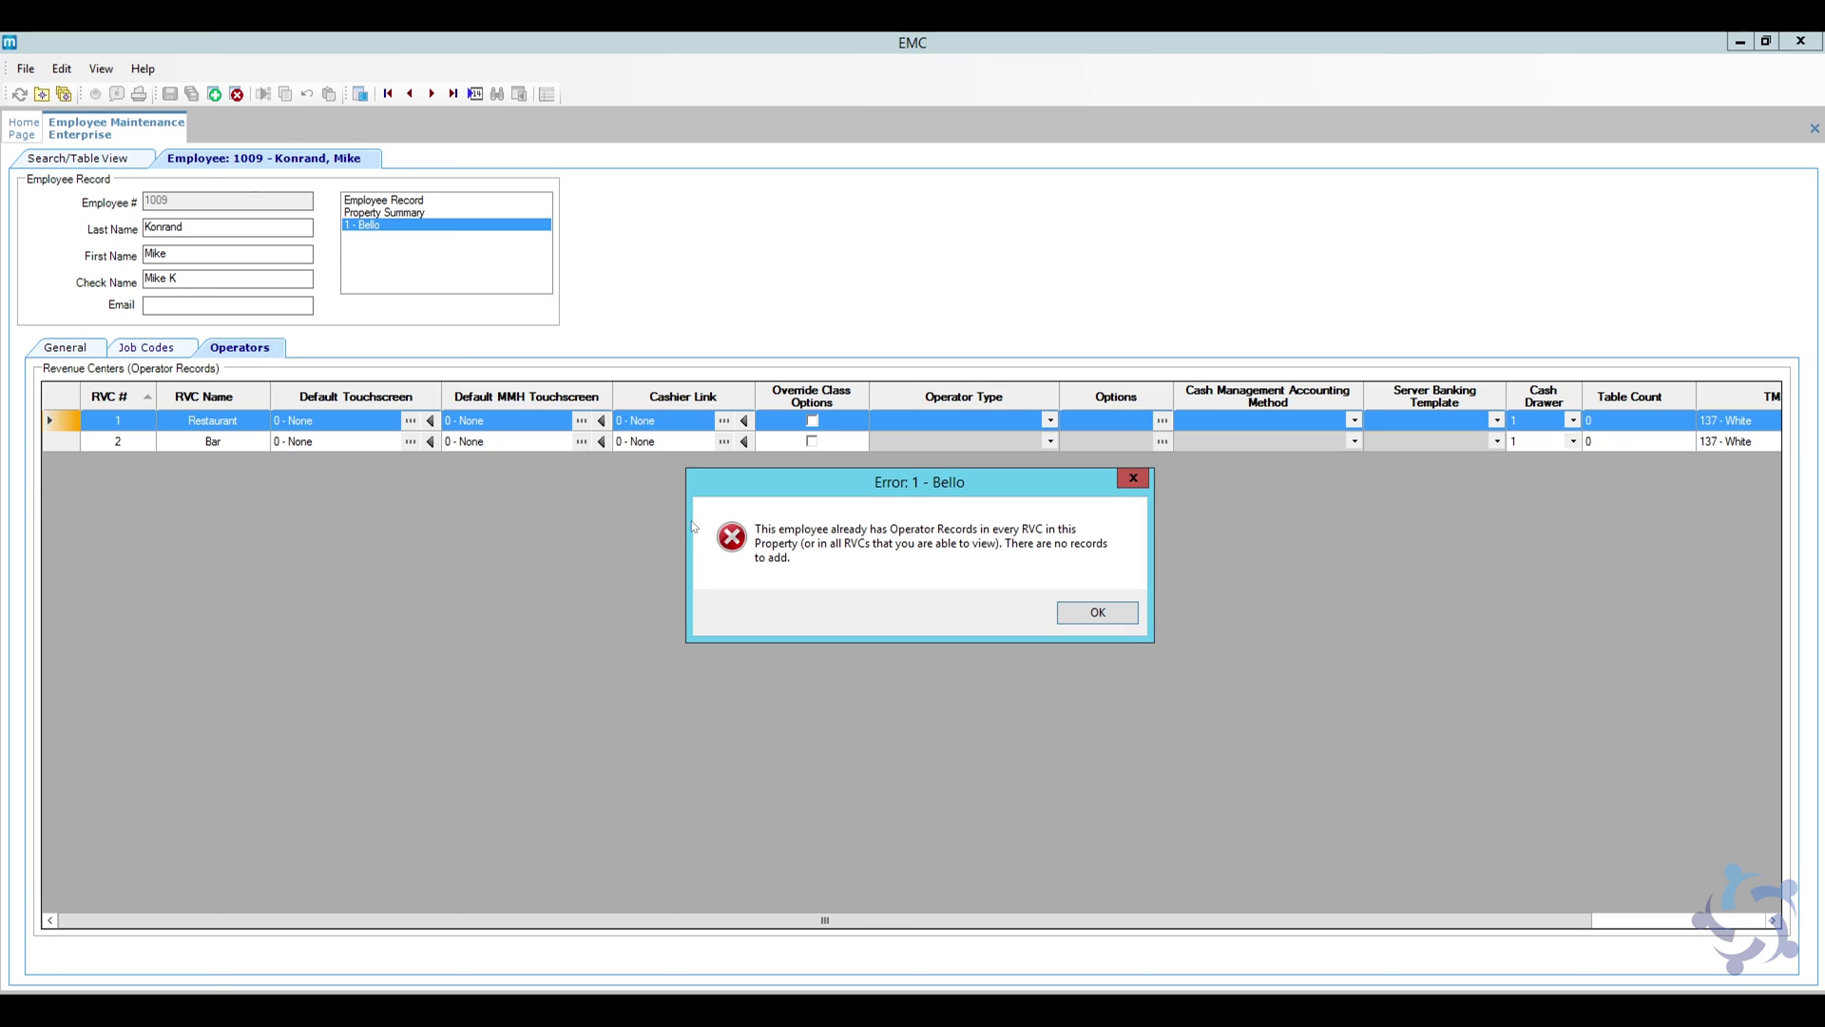
left_click(1106, 614)
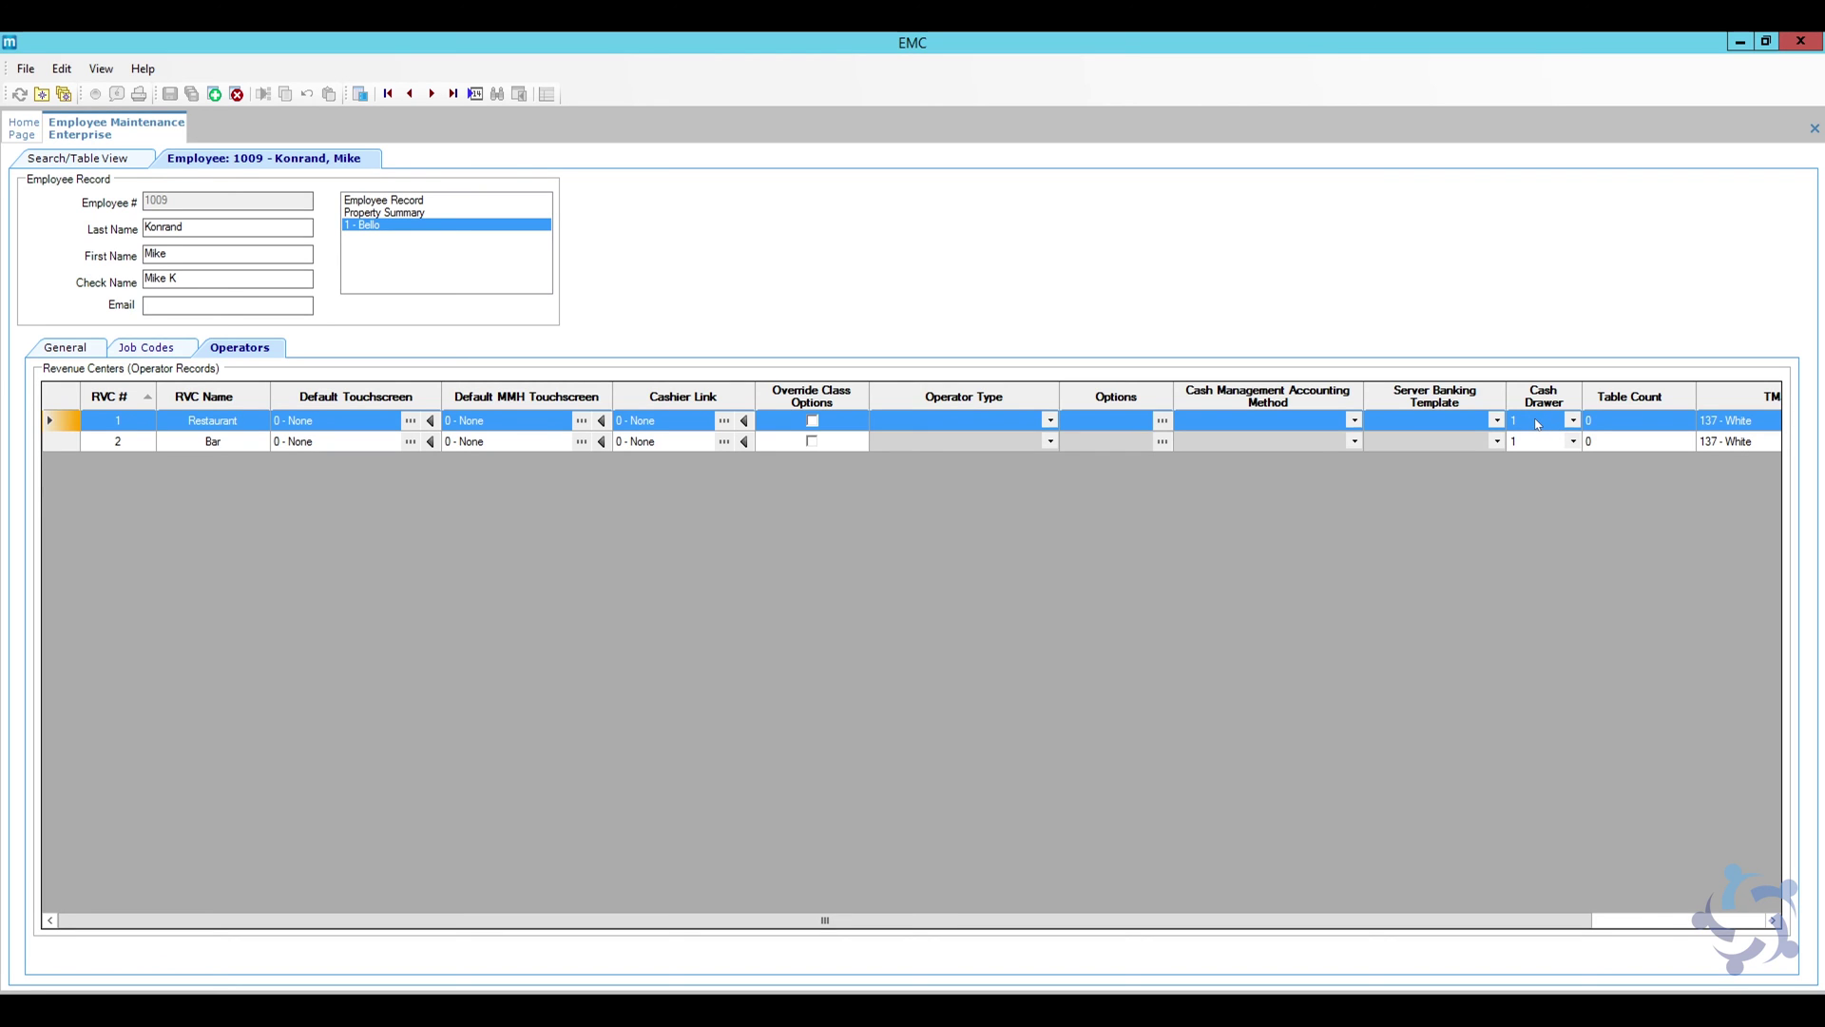
Keep cash drawer 1 for the Restaurant operator record and return to the employee search list
left_click(1537, 424)
left_click(1537, 424)
left_click(1538, 424)
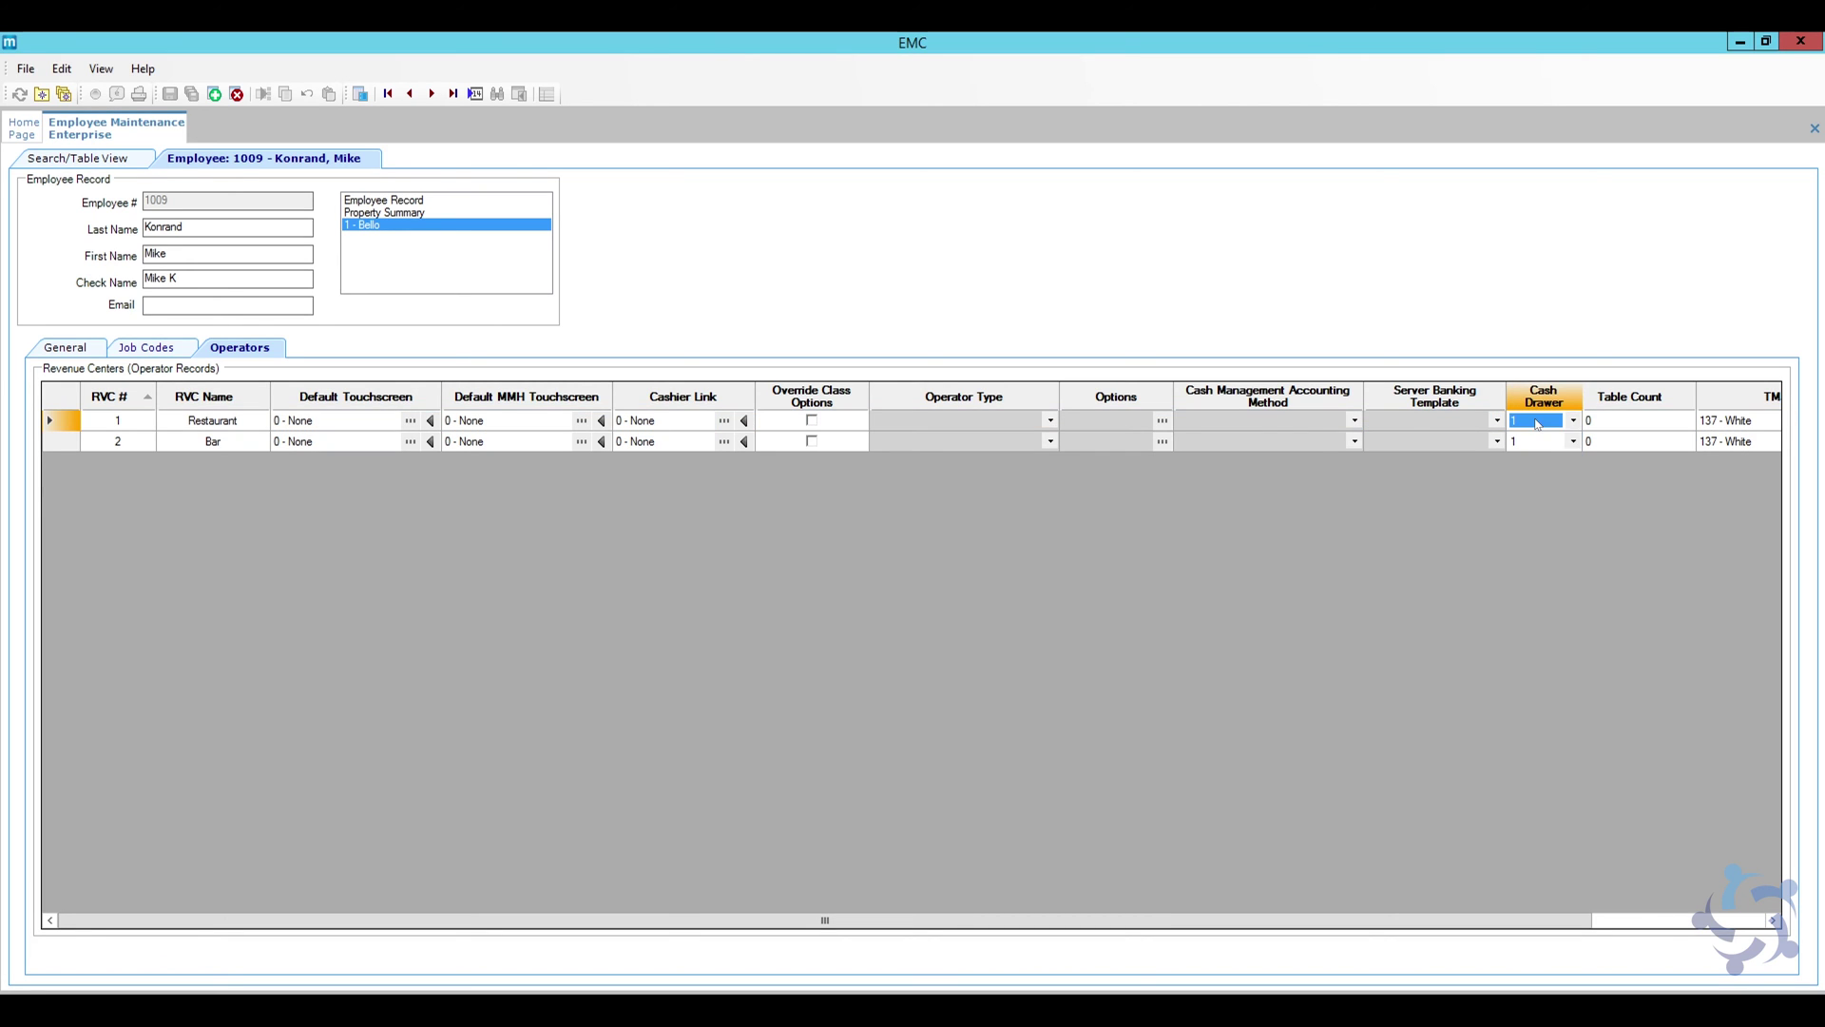
left_click(1533, 425)
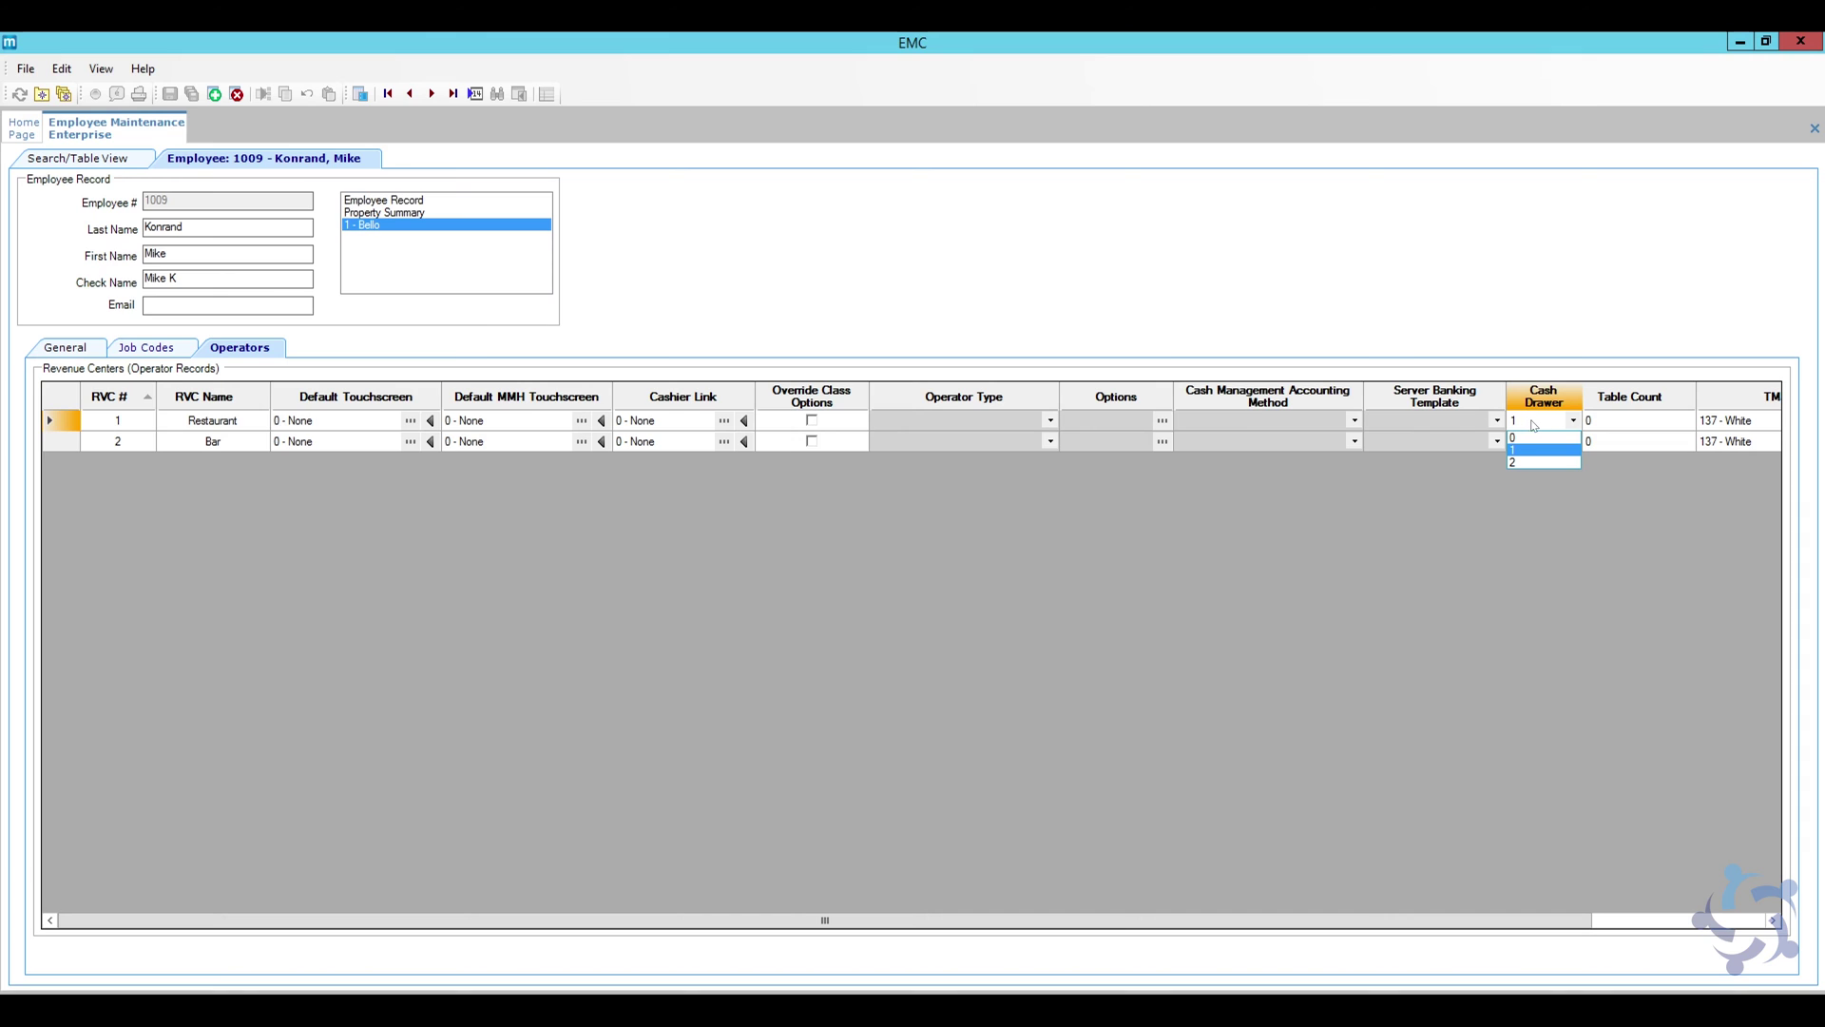
left_click(1533, 423)
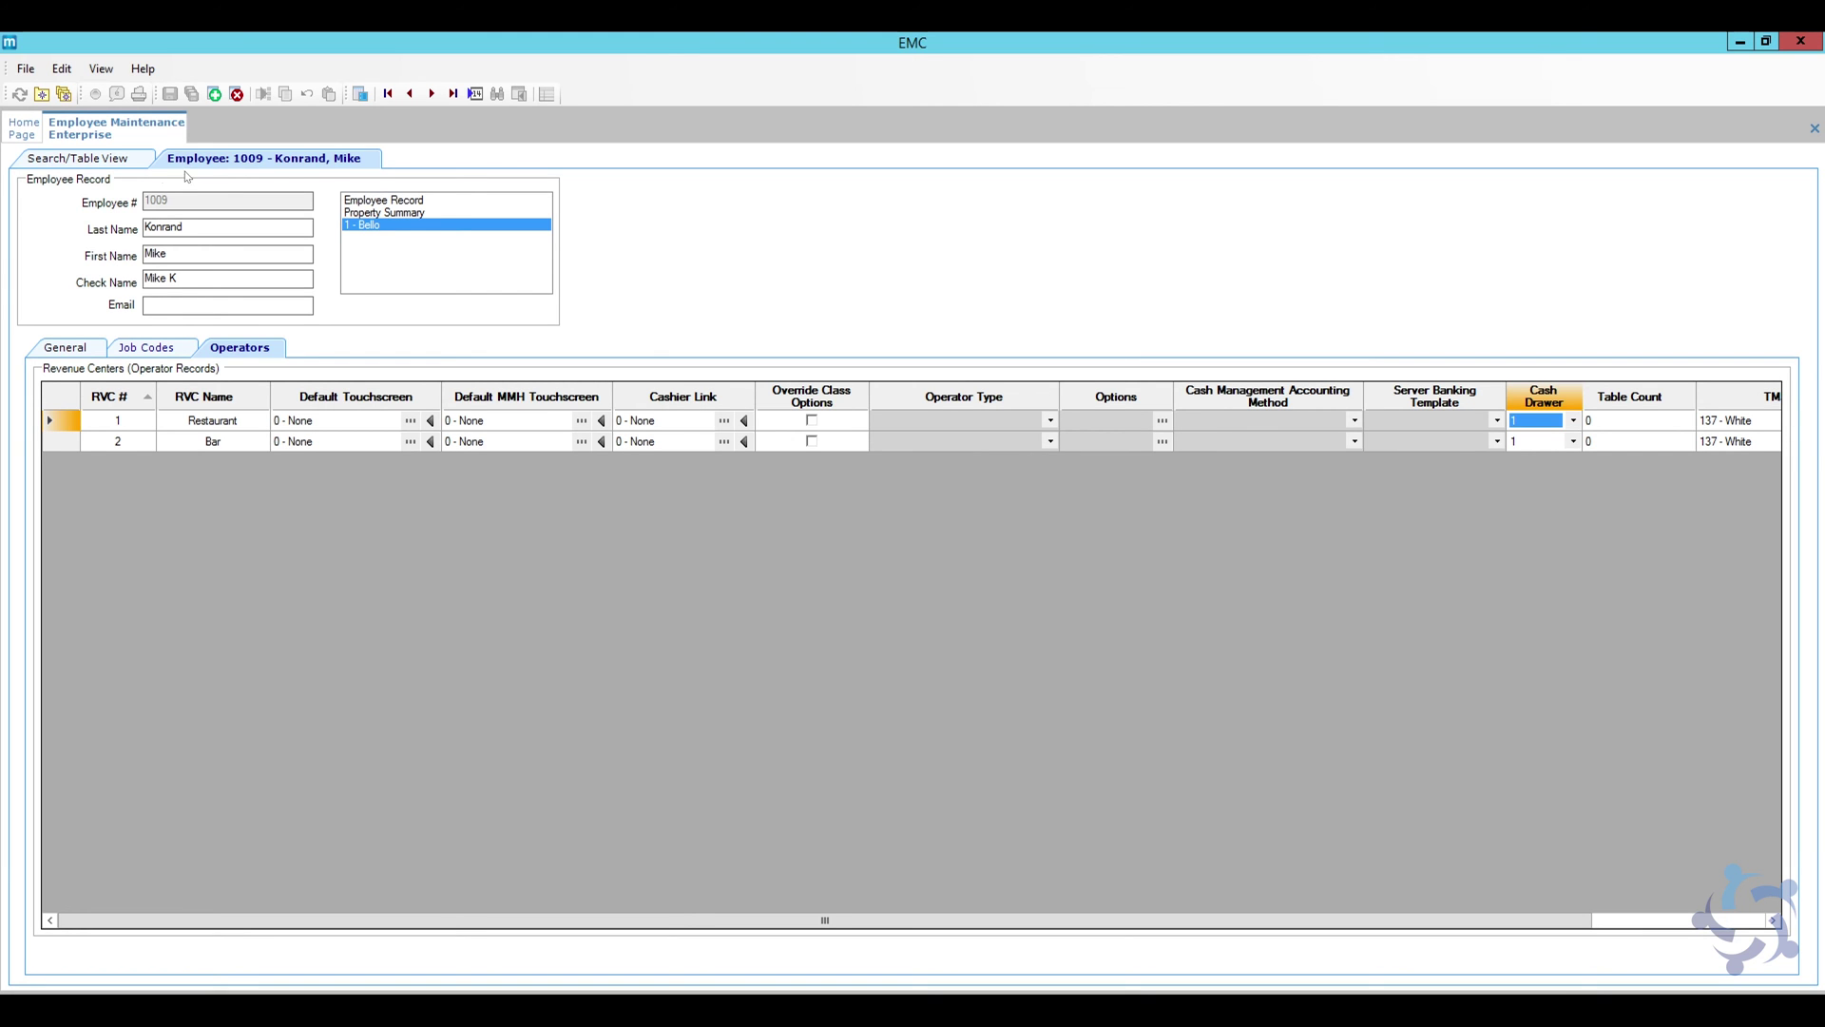
left_click(124, 164)
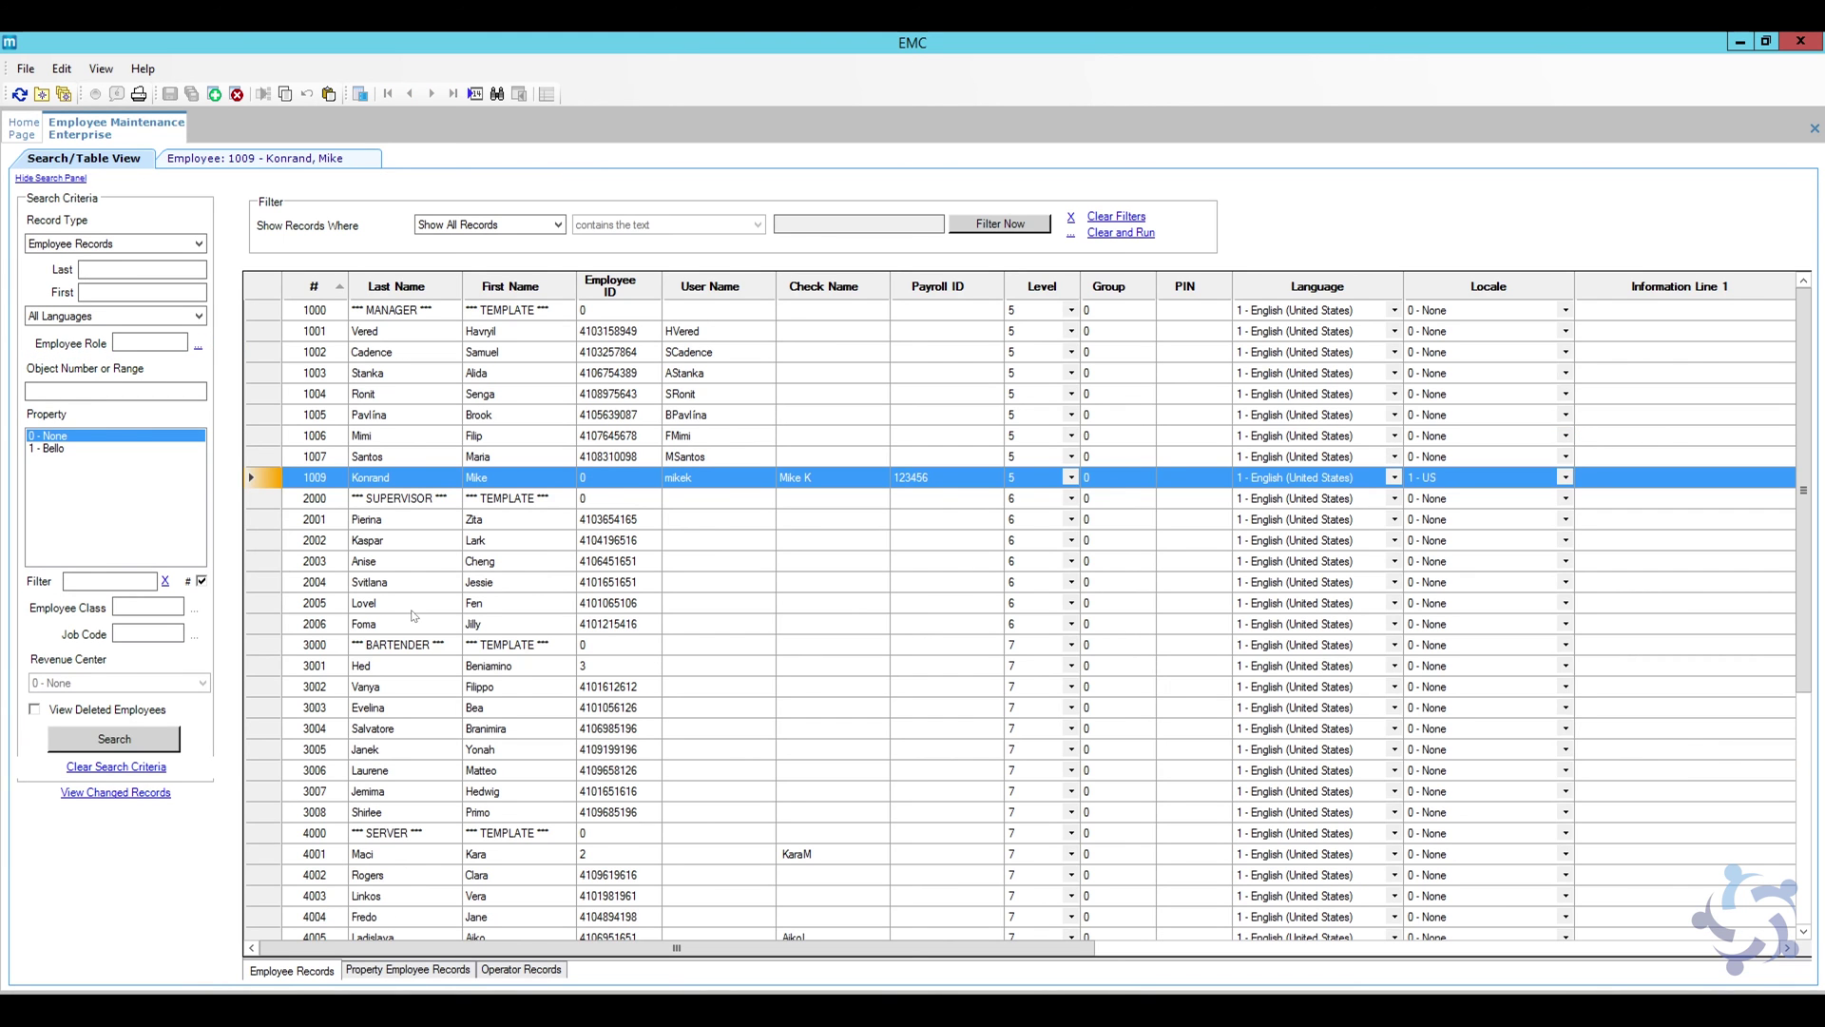
Check employee 1009's Employee ID cell, which shows 0
left_click(601, 484)
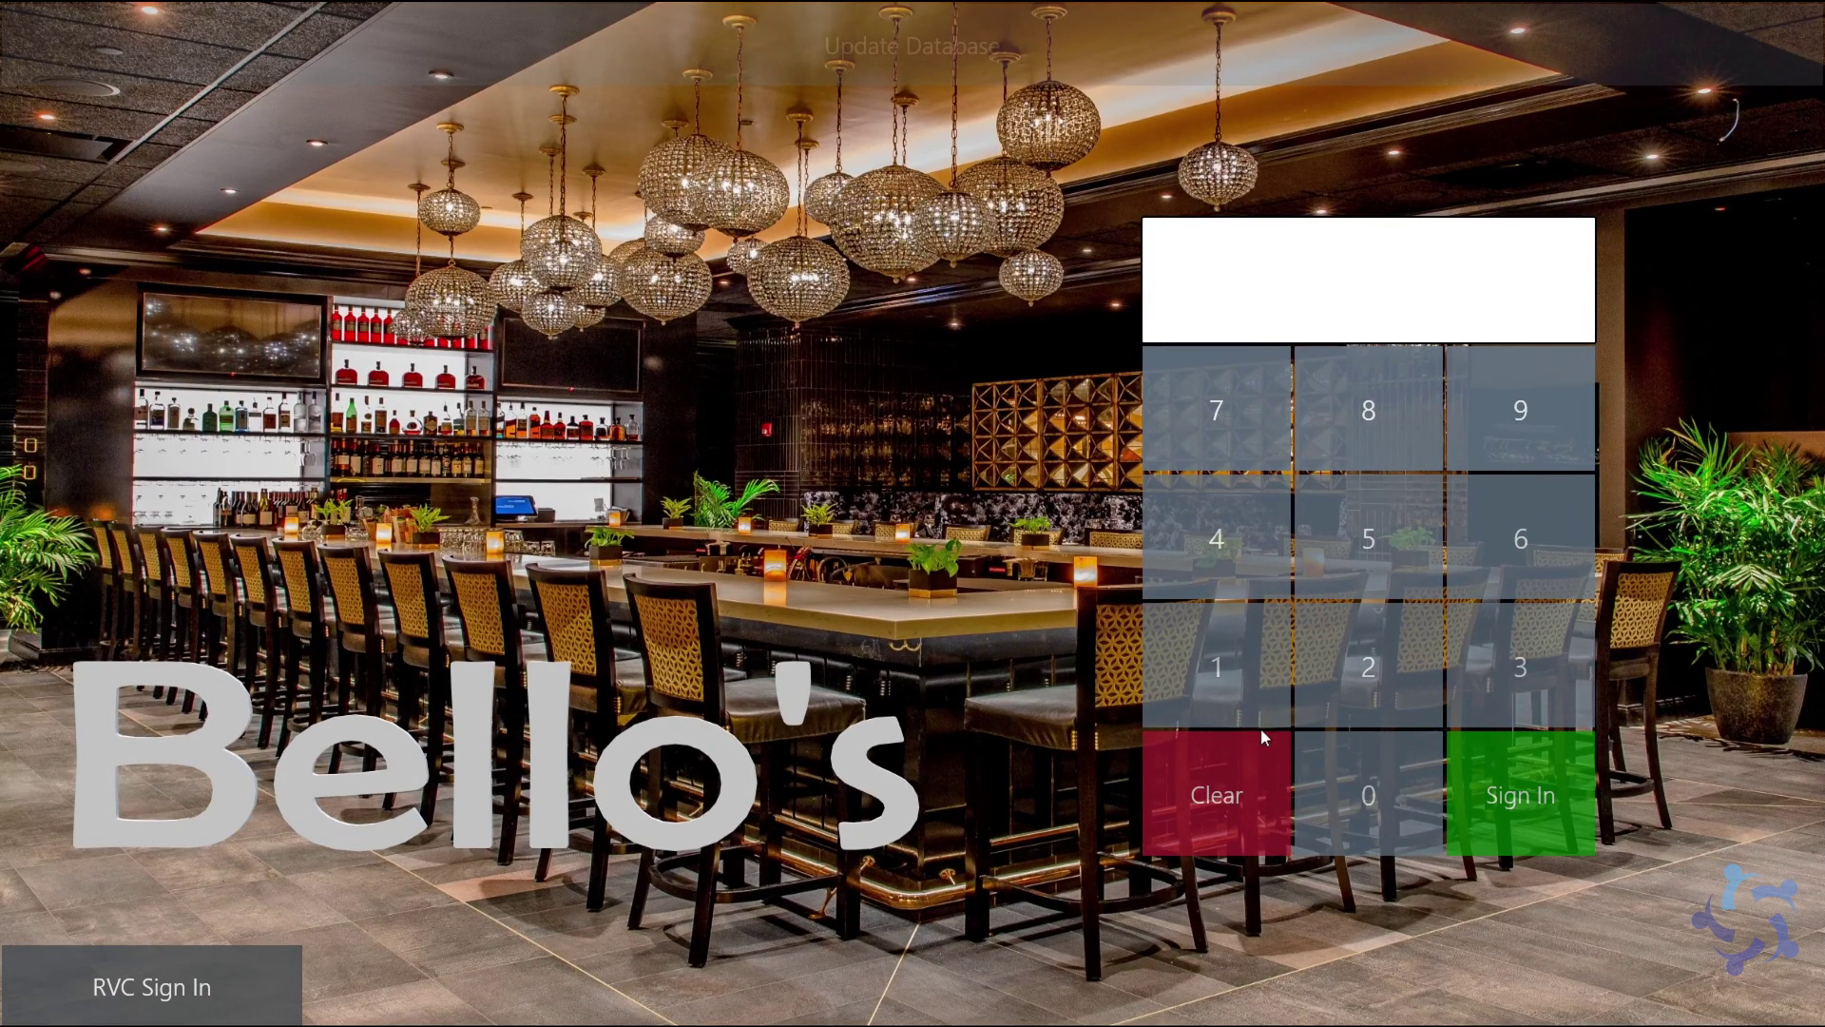
Sign in to the Bello's workstation and go to the Functions screen
left_click(1230, 692)
left_click(1522, 784)
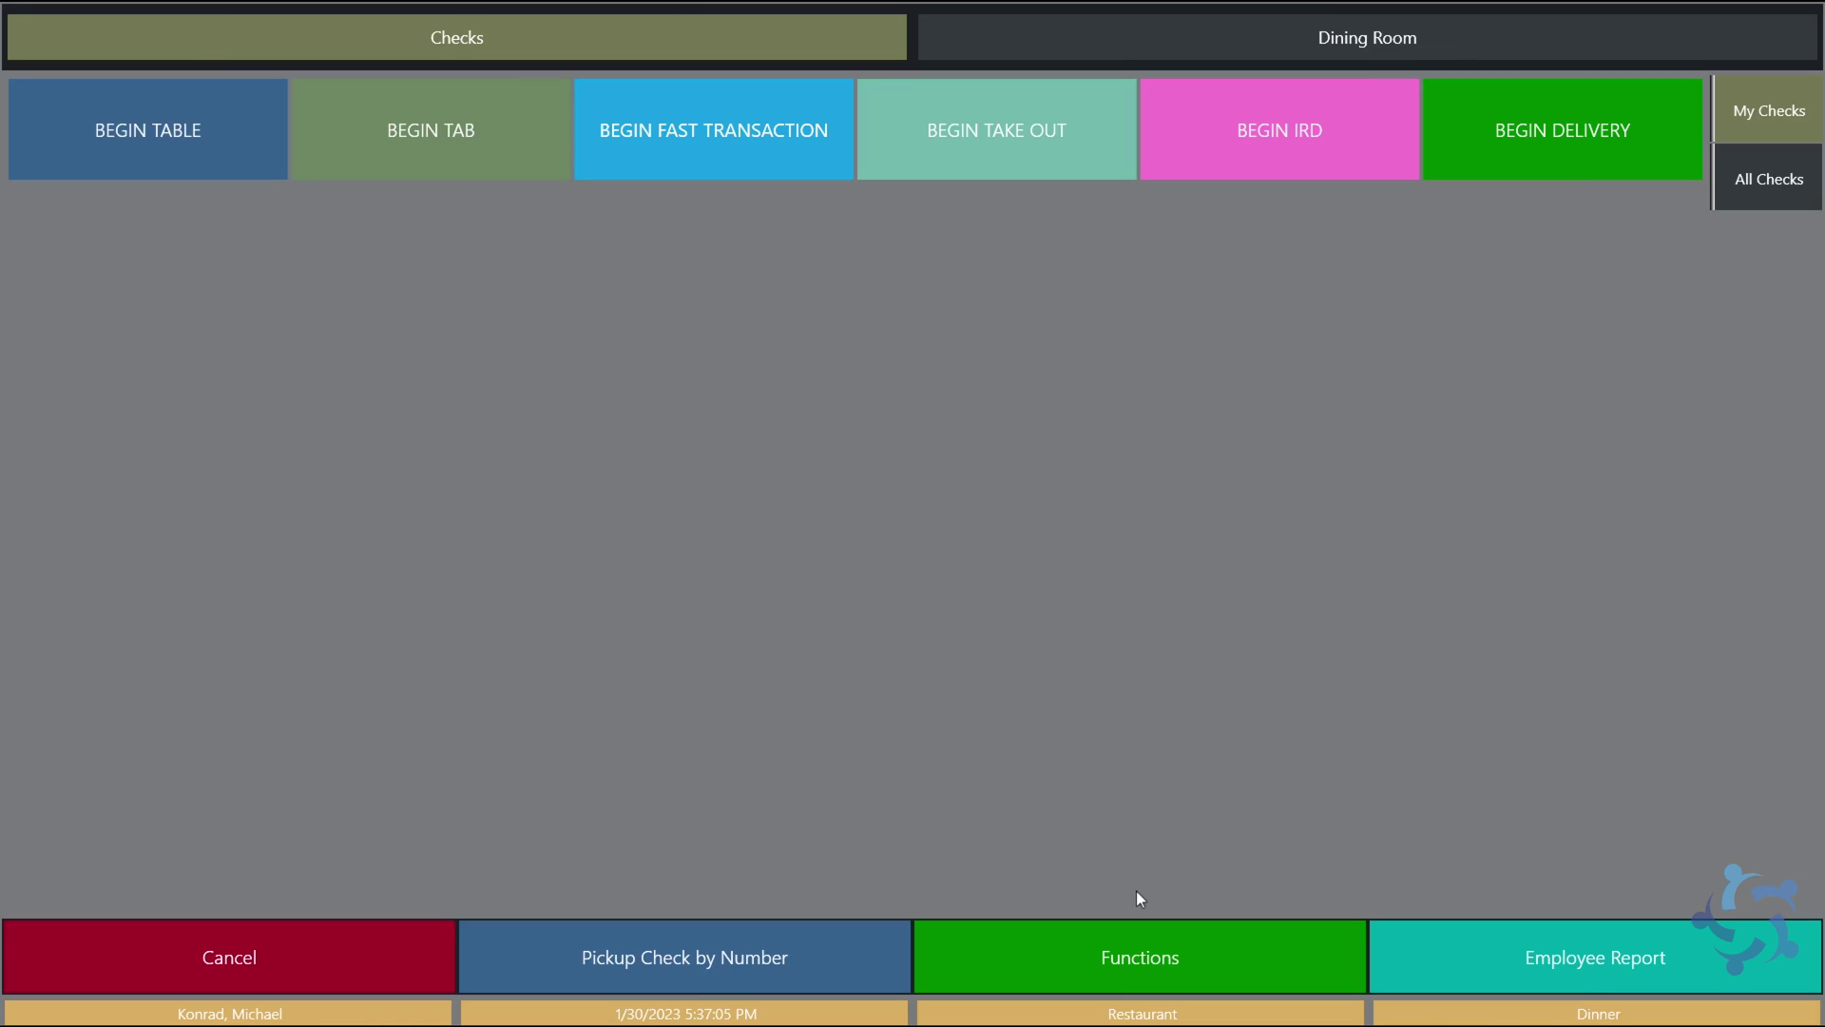
left_click(1121, 949)
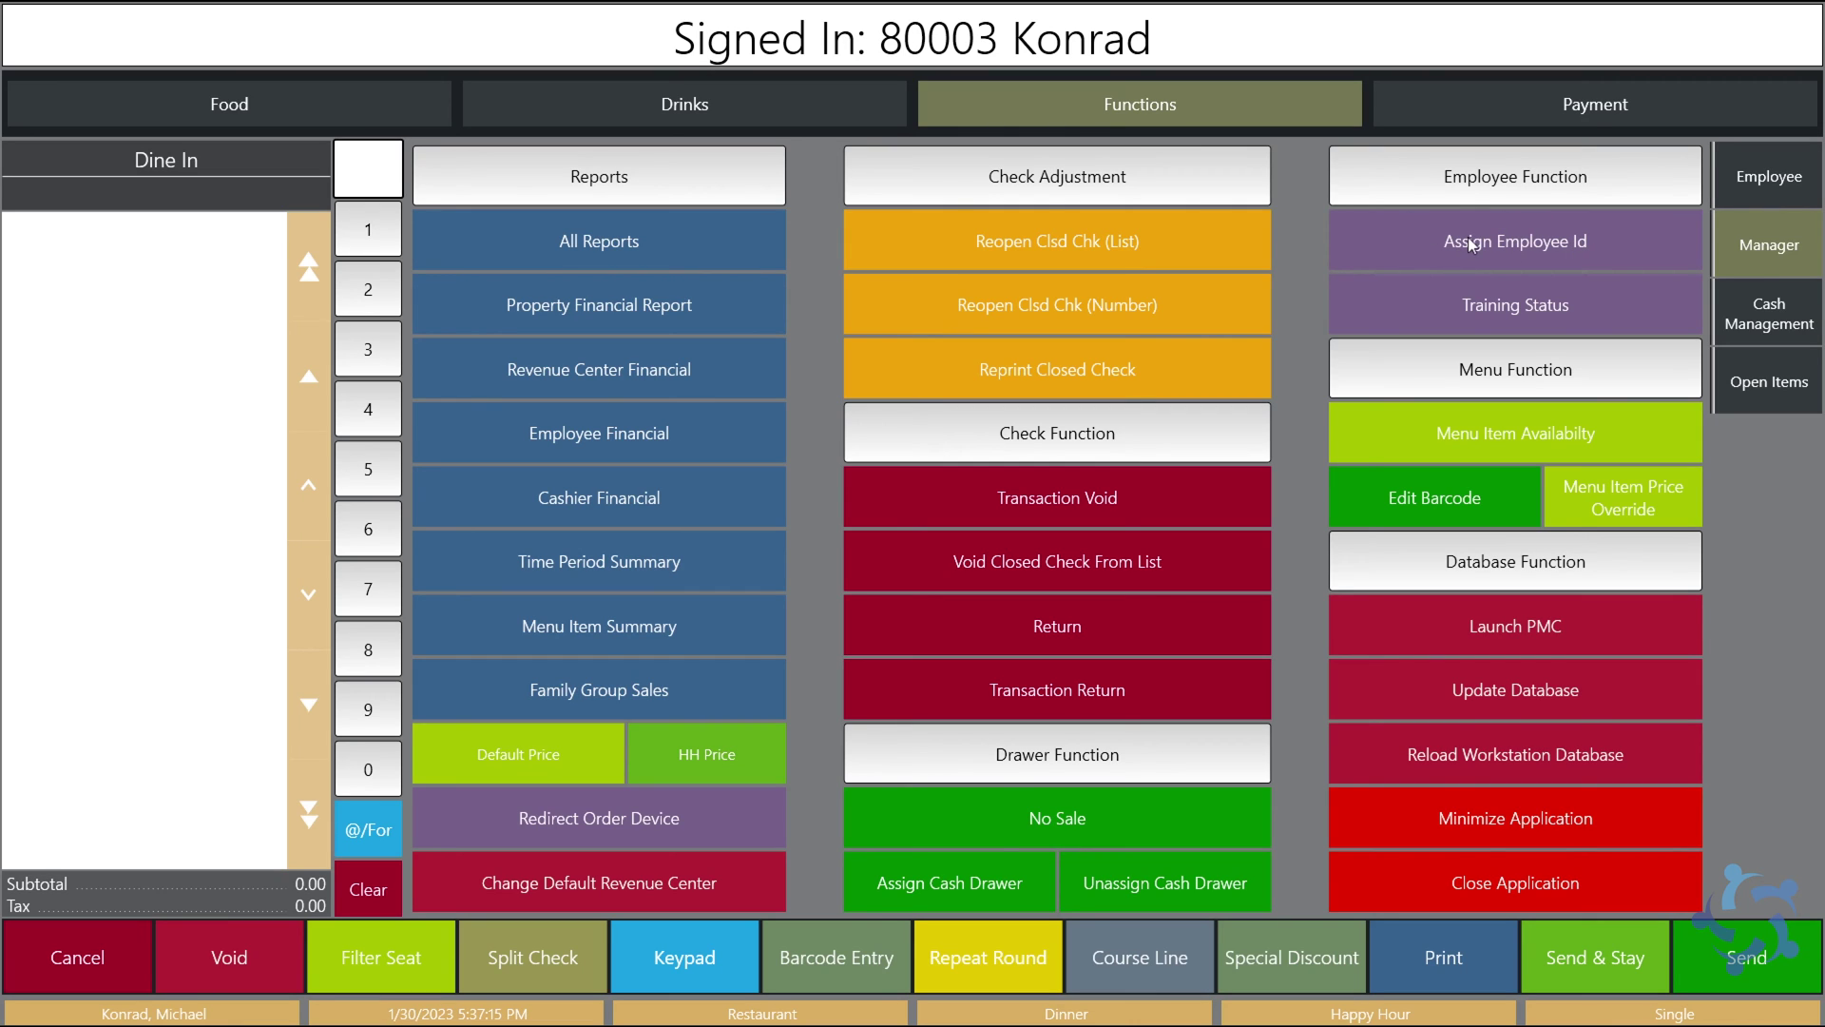
Under Assign Employee Id, search by first name and select employee 1009
left_click(1407, 241)
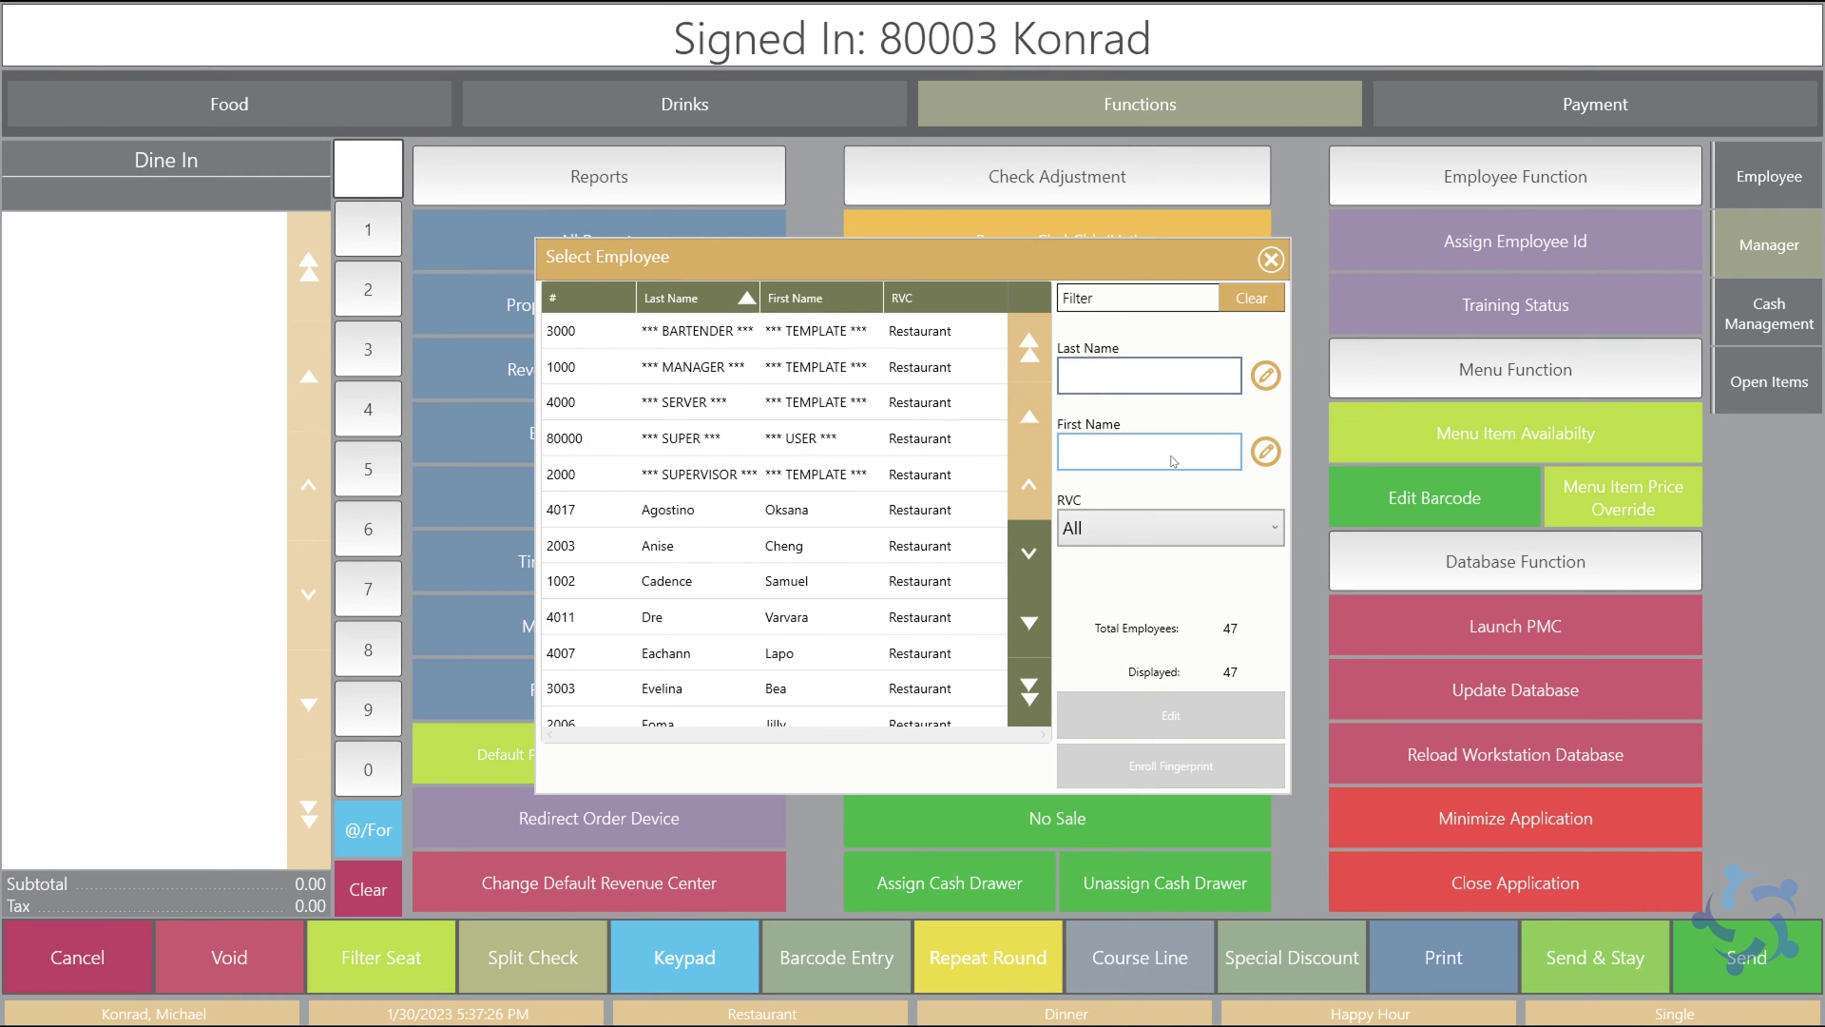
left_click(1265, 455)
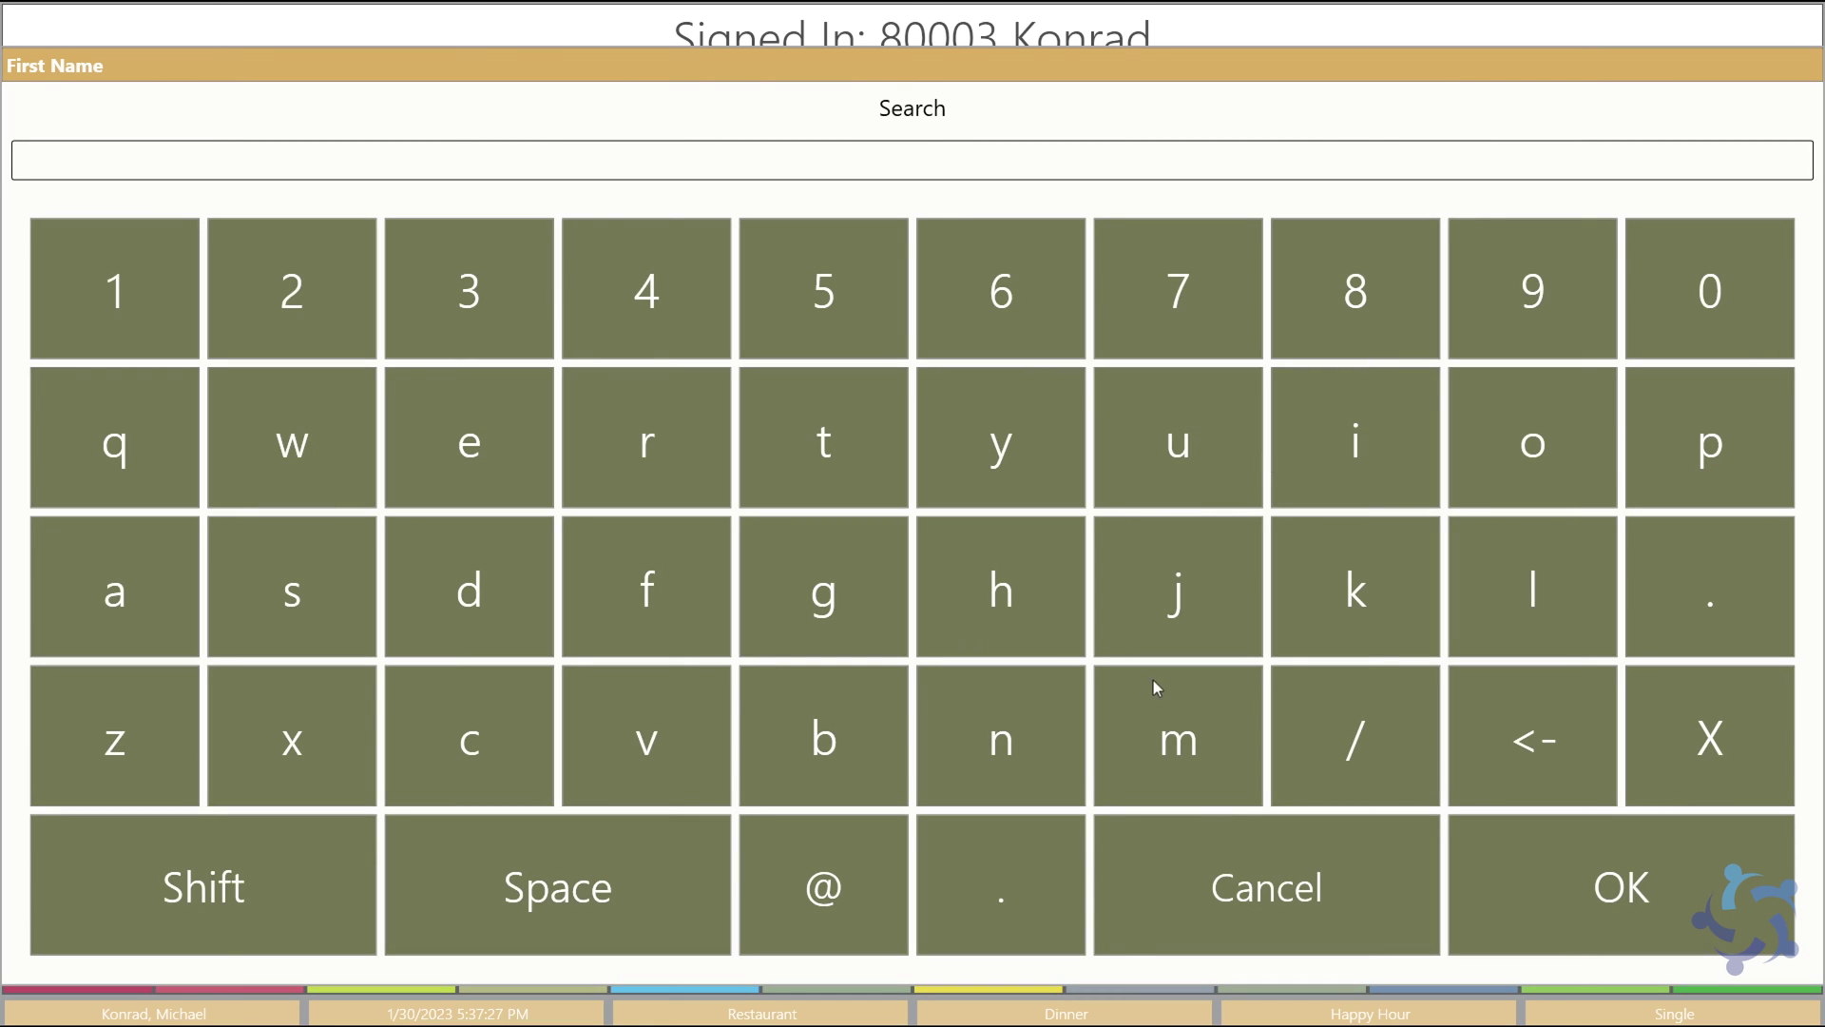
left_click(1178, 758)
left_click(1360, 483)
left_click(1347, 594)
left_click(485, 453)
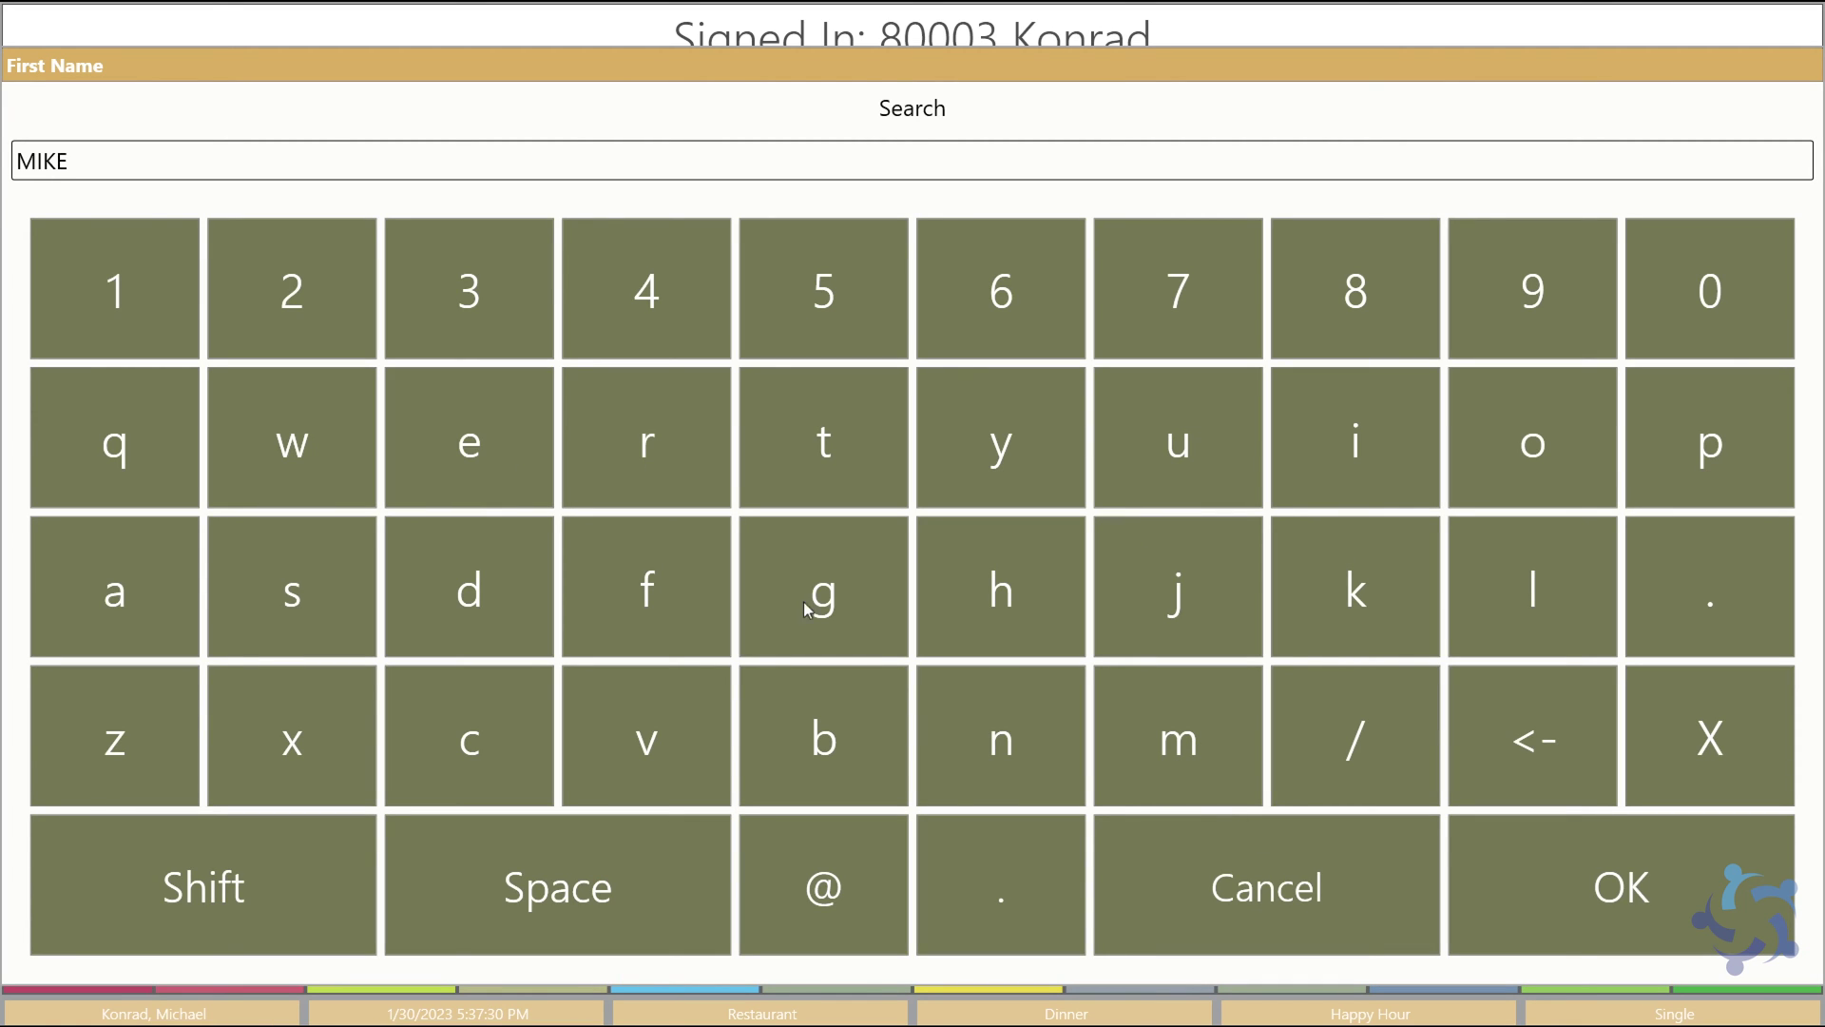
left_click(1569, 899)
left_click(808, 335)
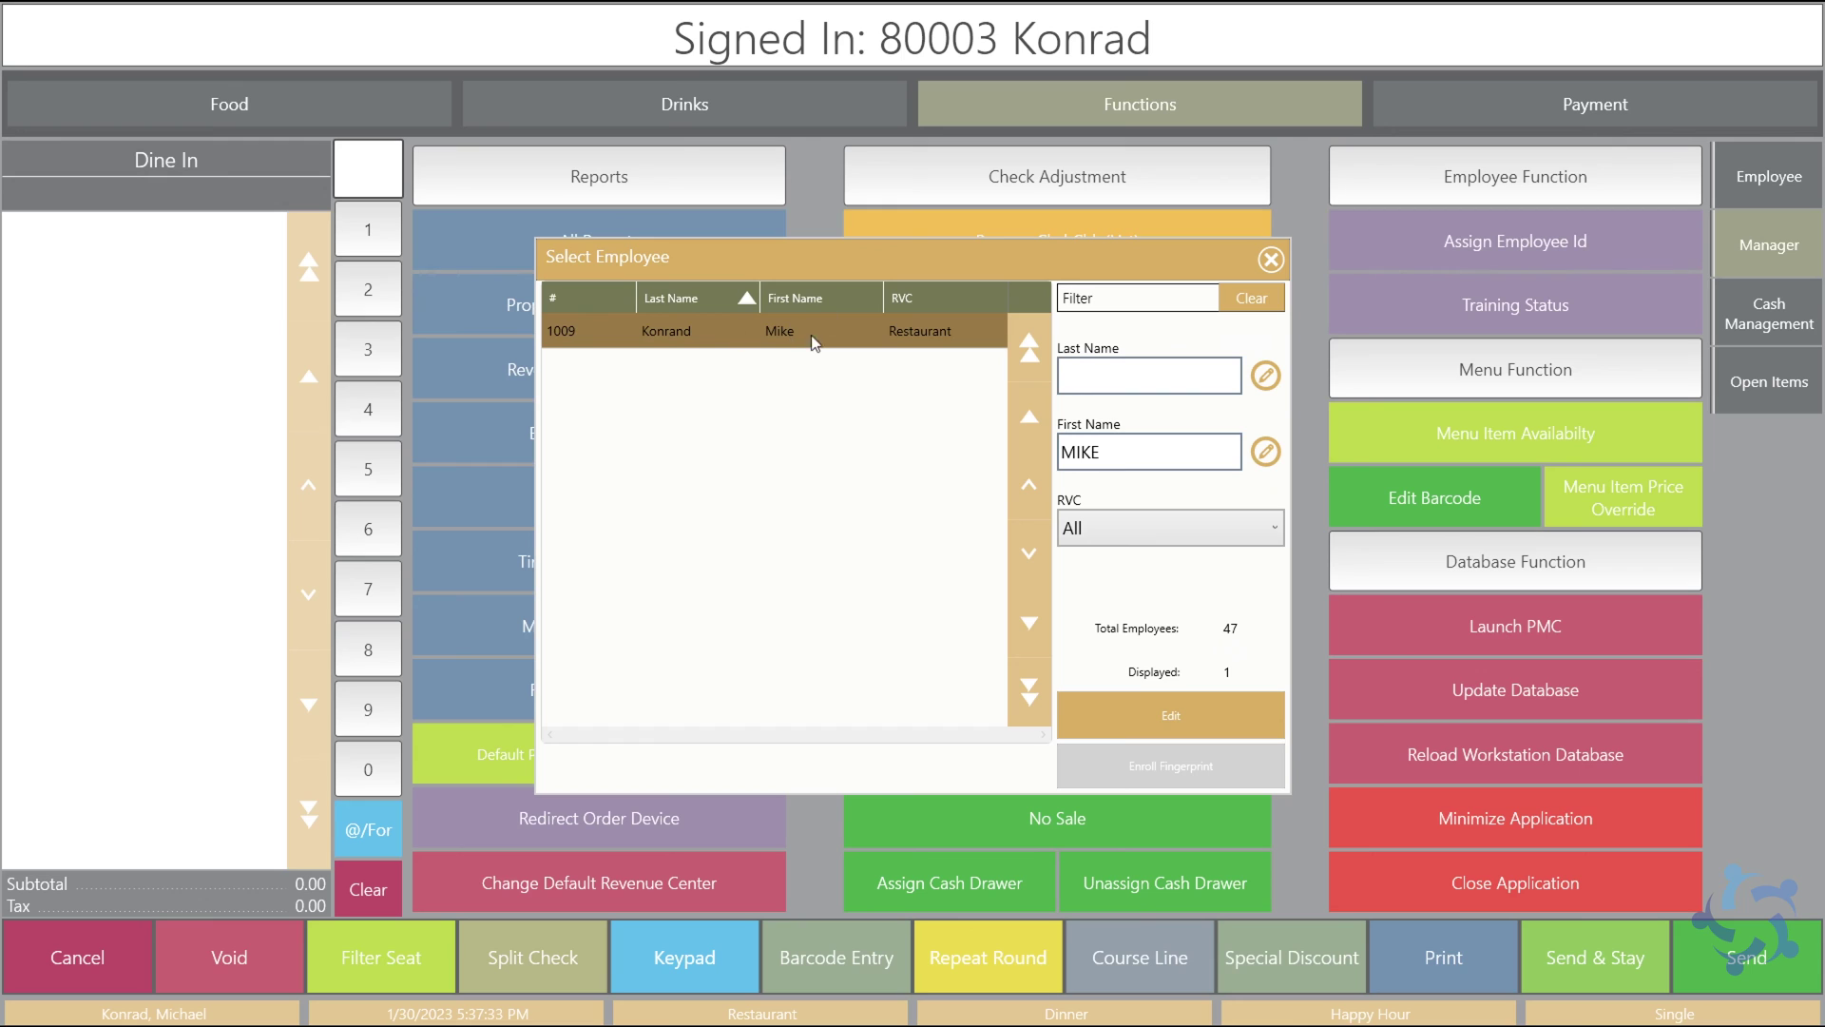
Submit an empty employee ID, dismiss the entry-required error, and cancel the assignment
left_click(1158, 716)
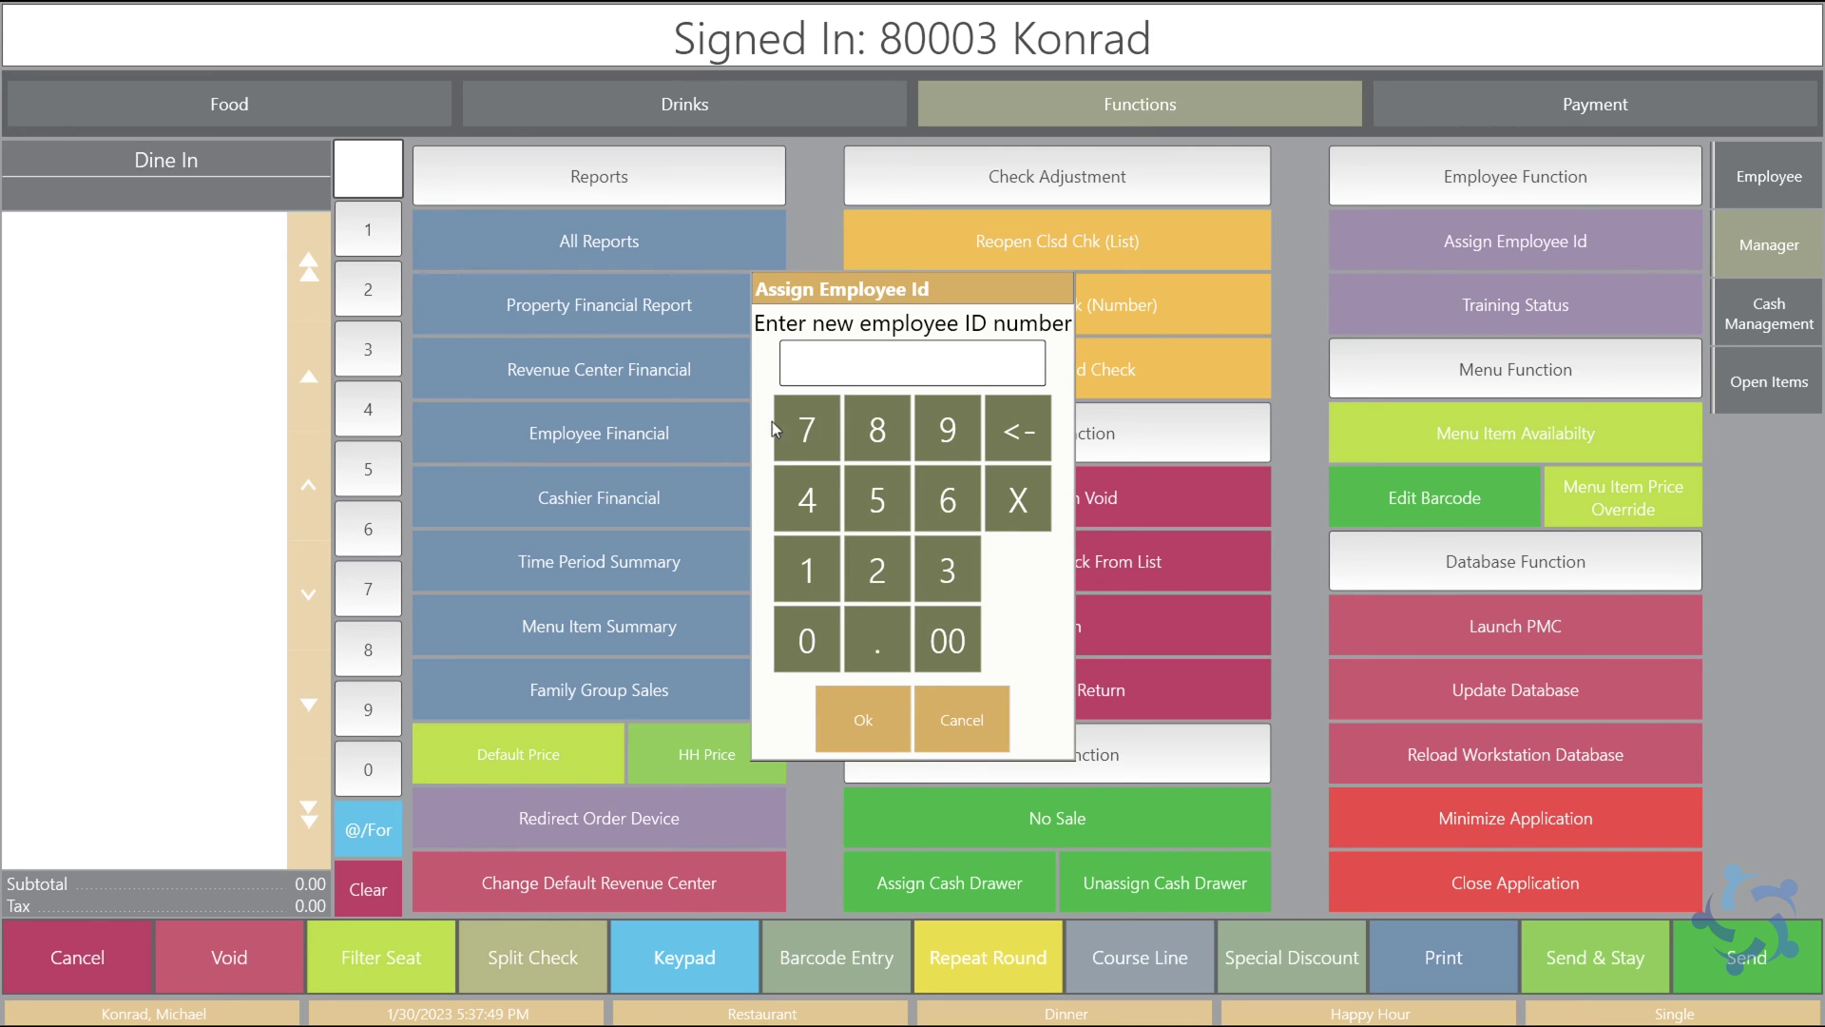
left_click(863, 722)
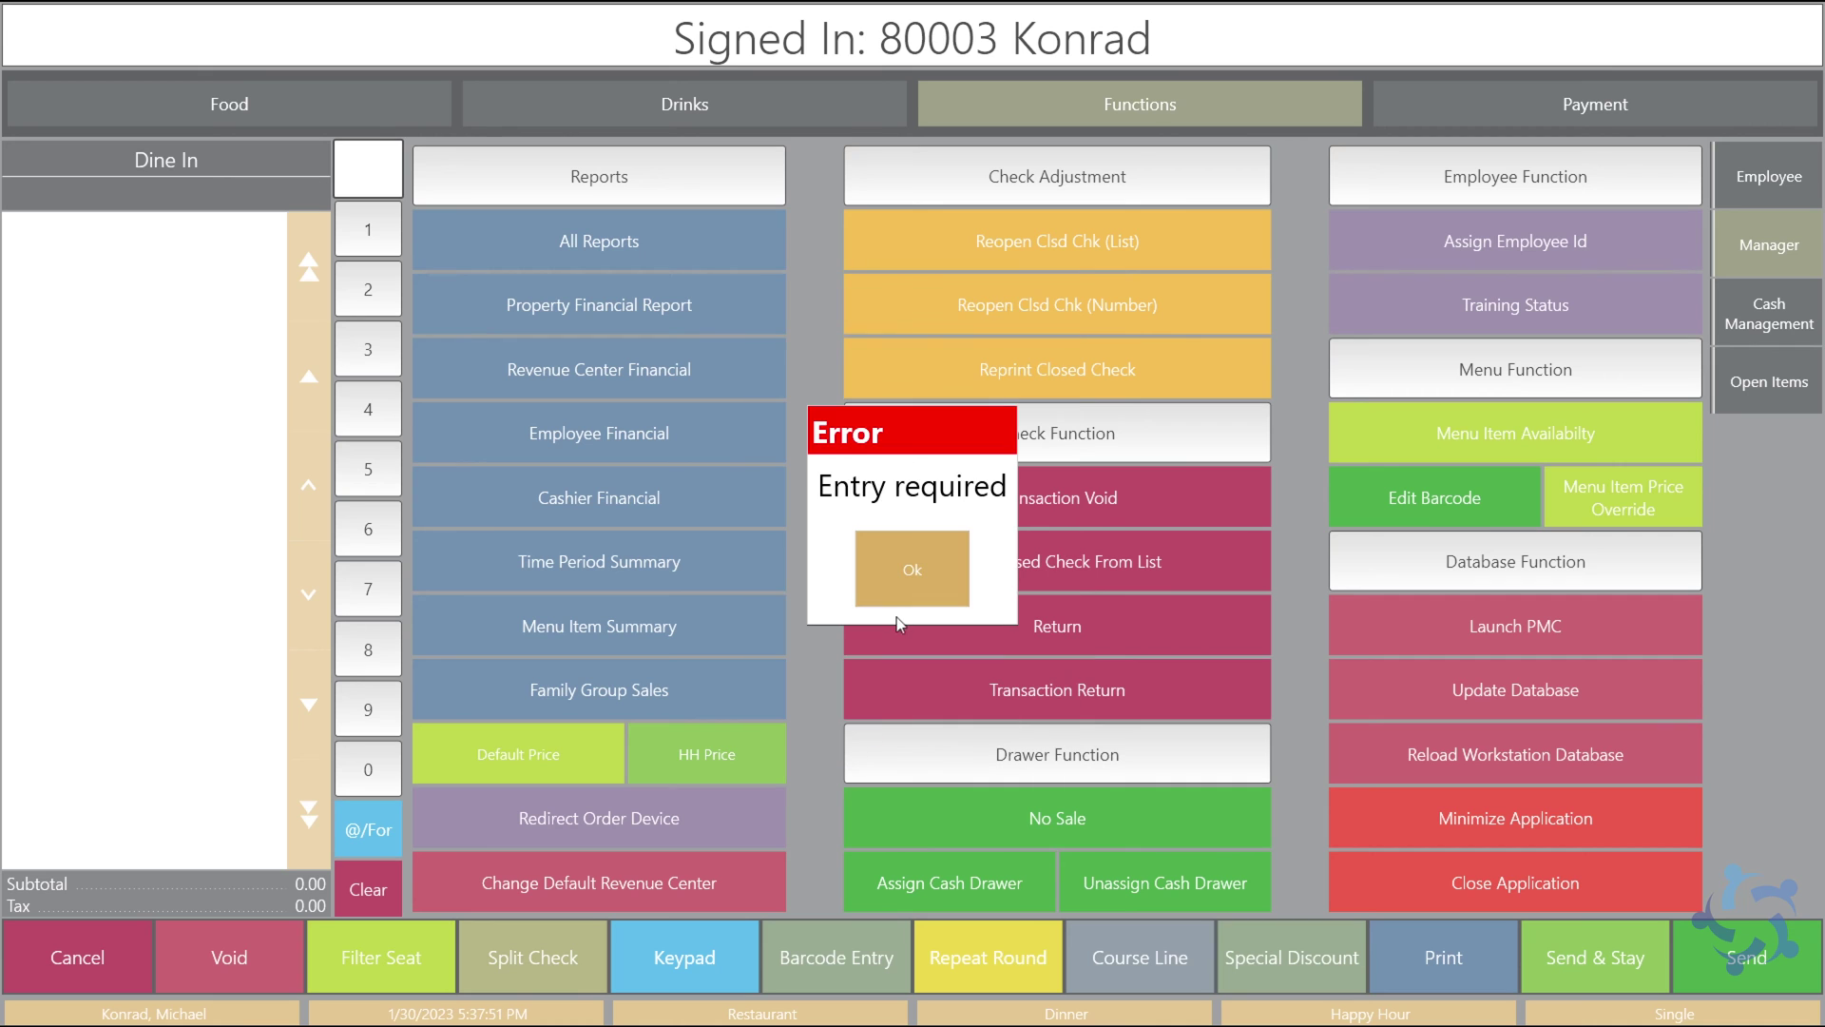
left_click(882, 587)
left_click(958, 722)
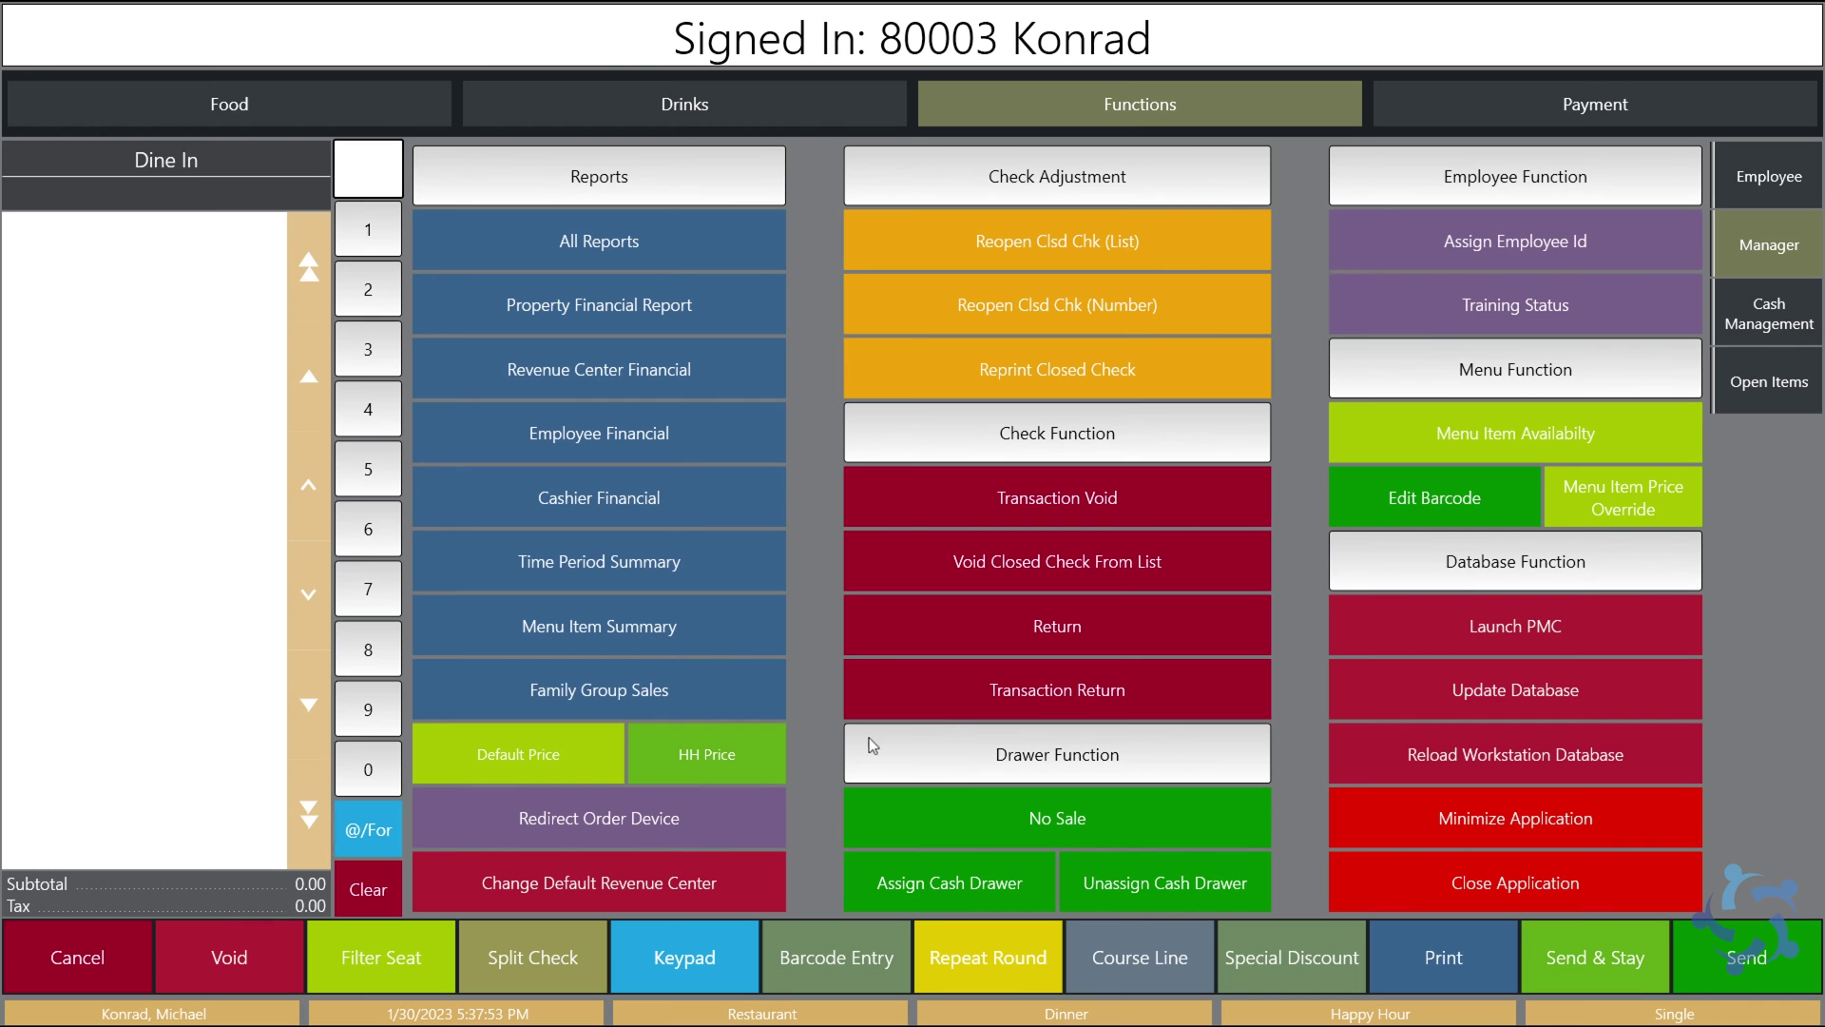
Sign out of the workstation and return to employee 1009's row in EMC
left_click(85, 958)
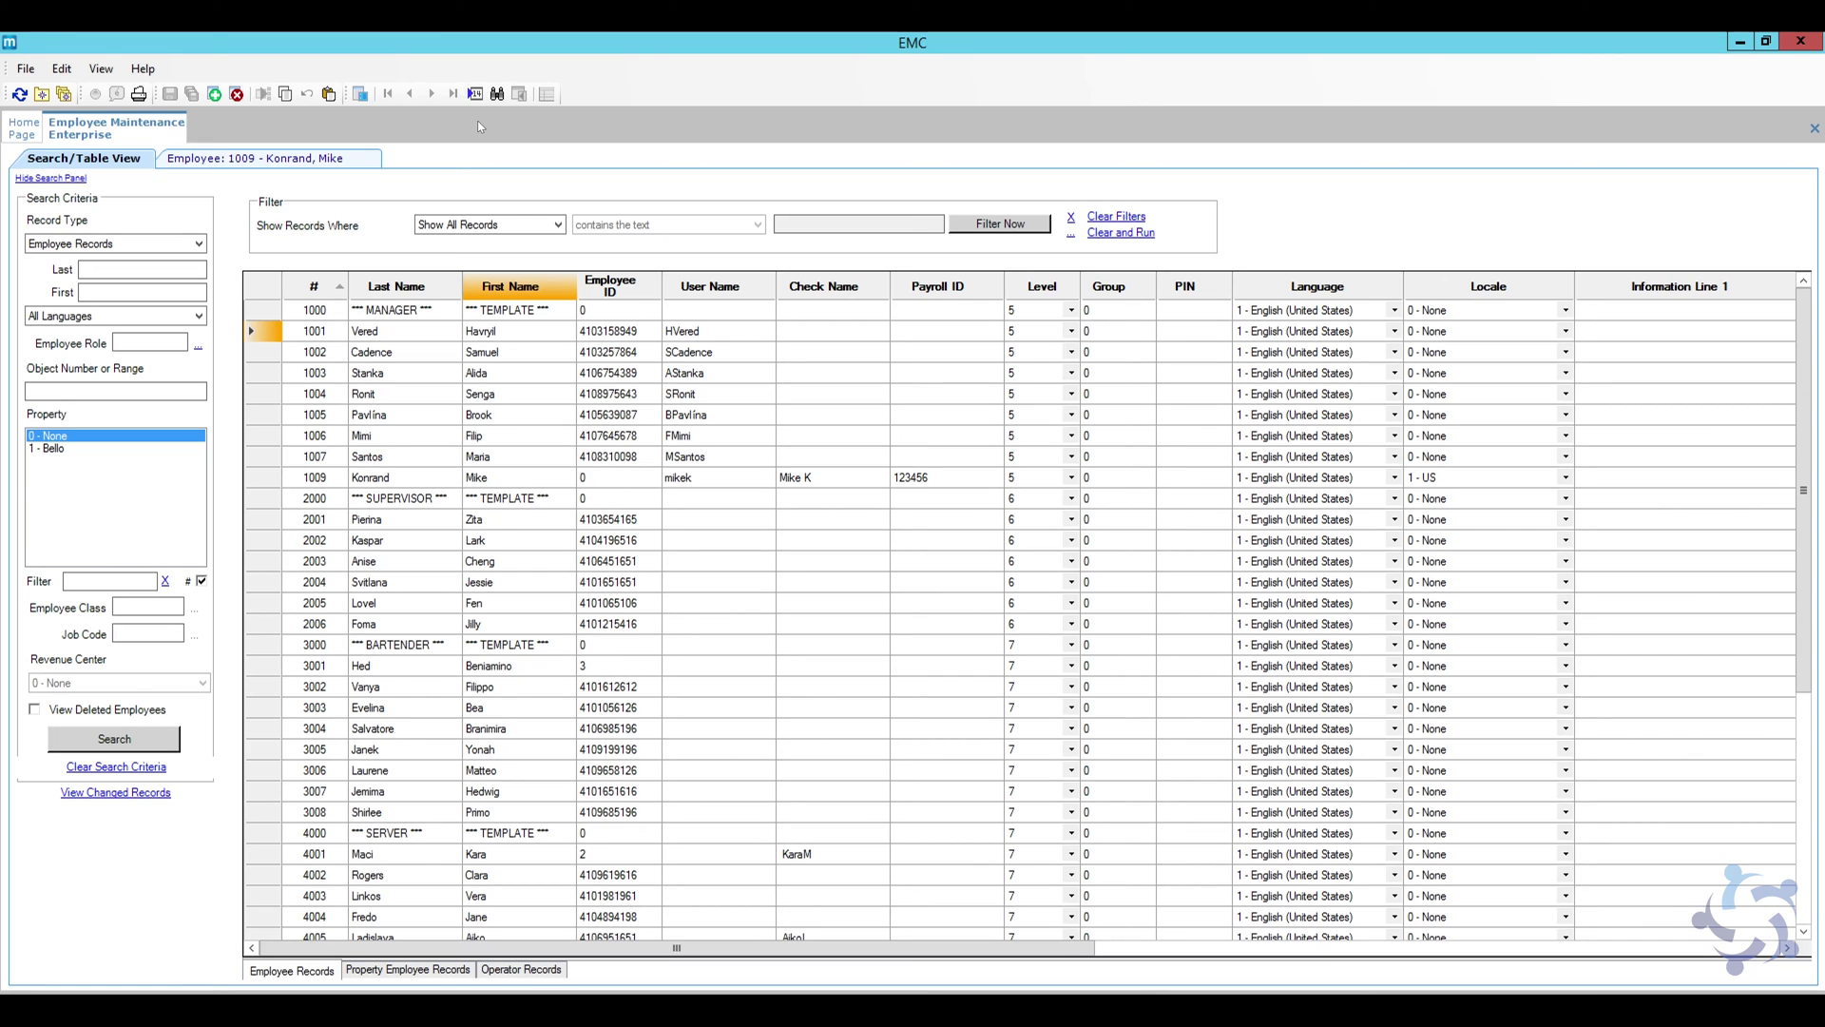
left_click(430, 482)
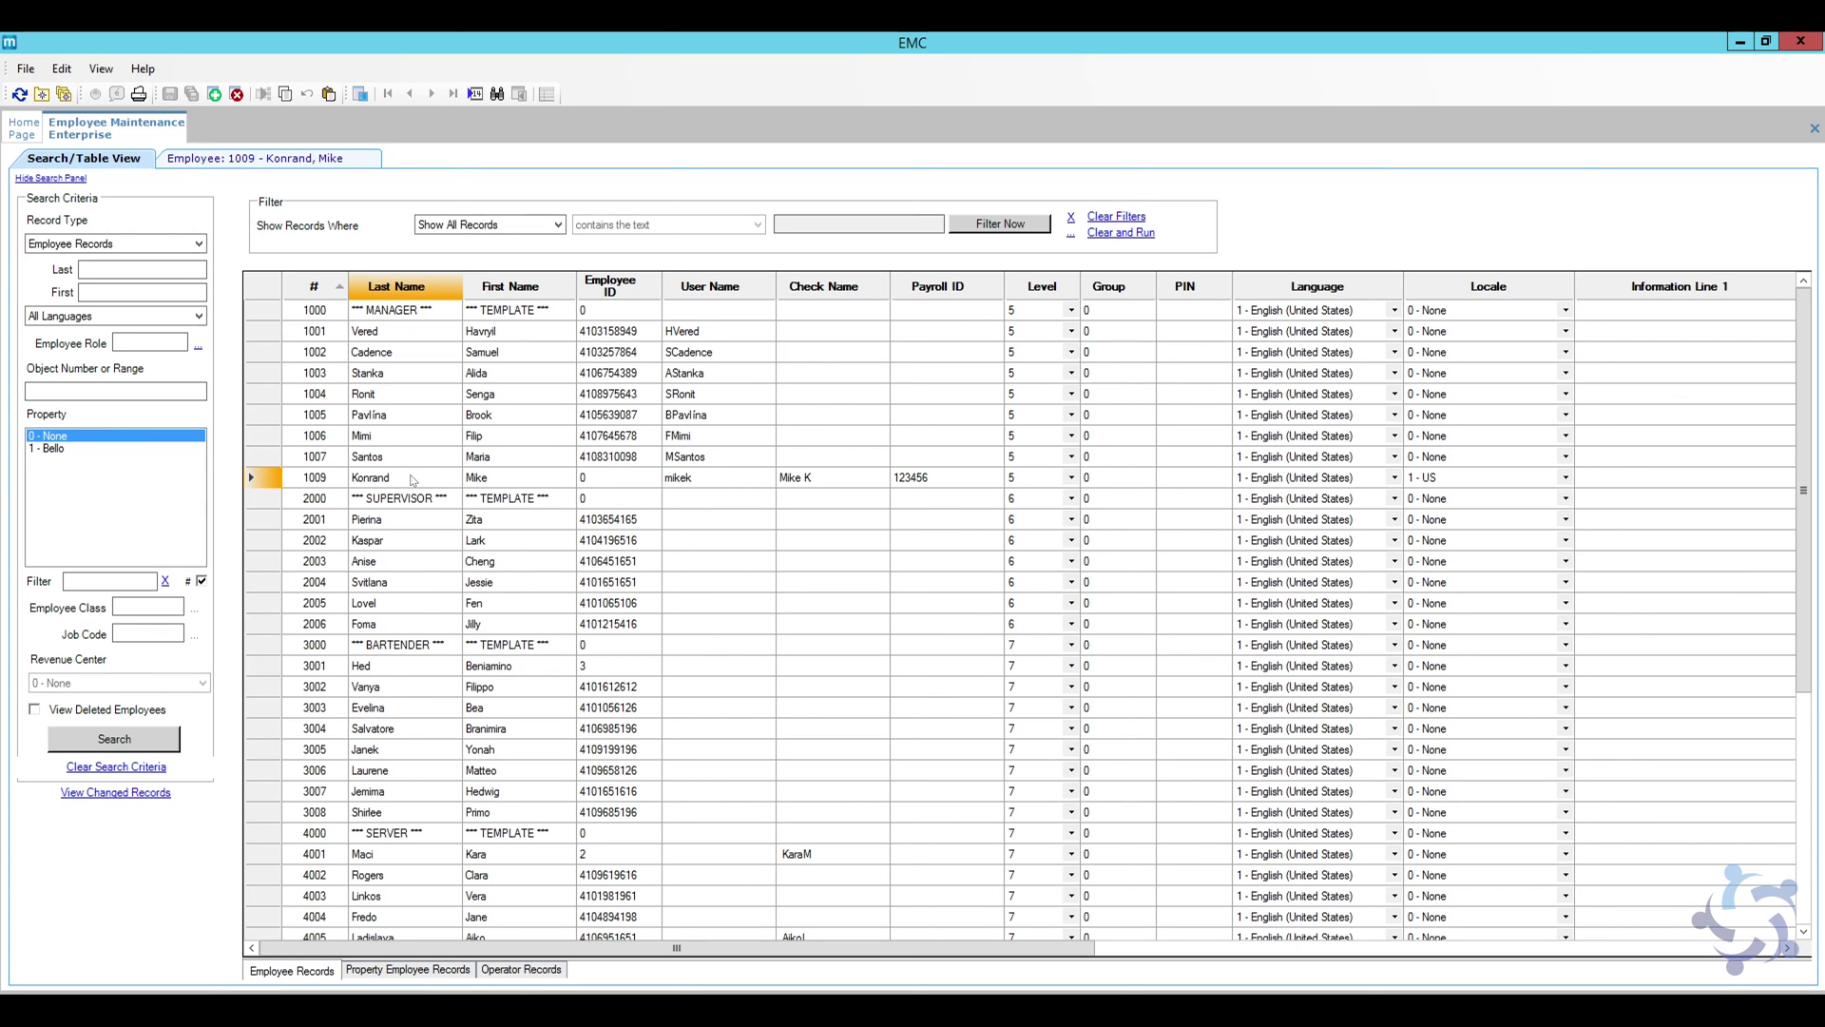
left_click(506, 479)
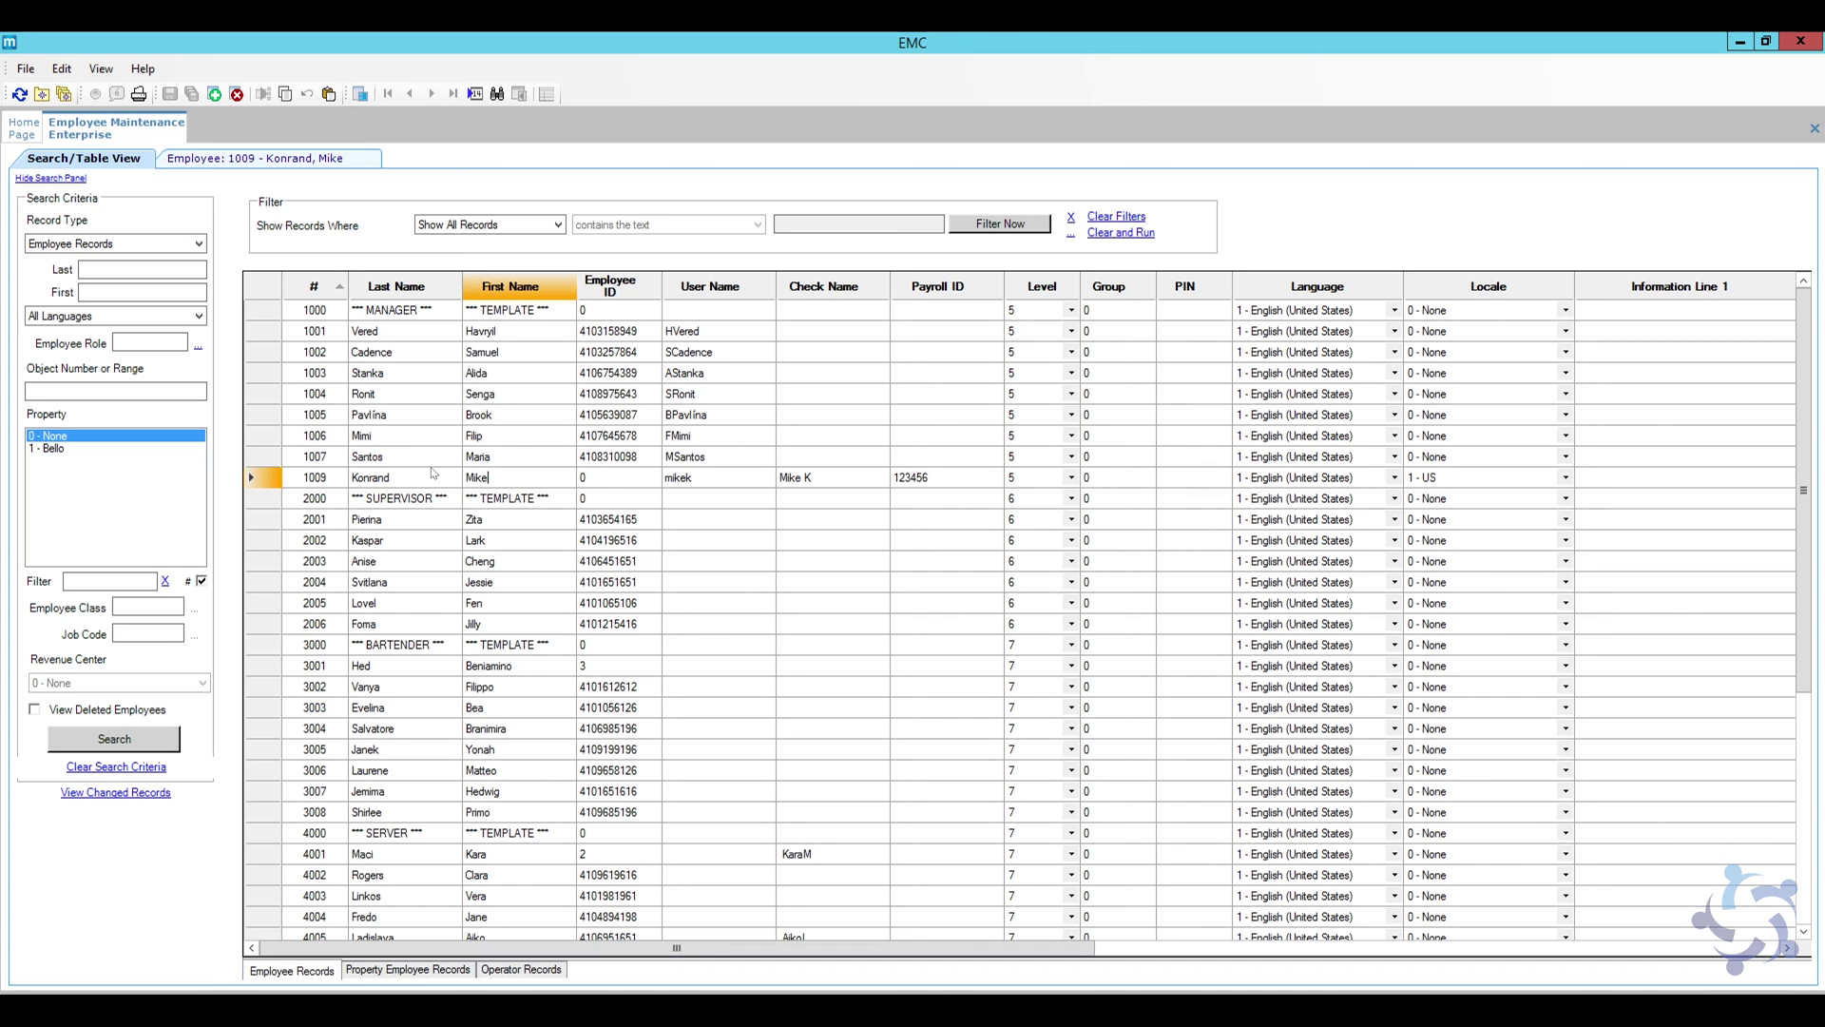
Delete employee record 1009 from its row's context menu and confirm
left_click(263, 483)
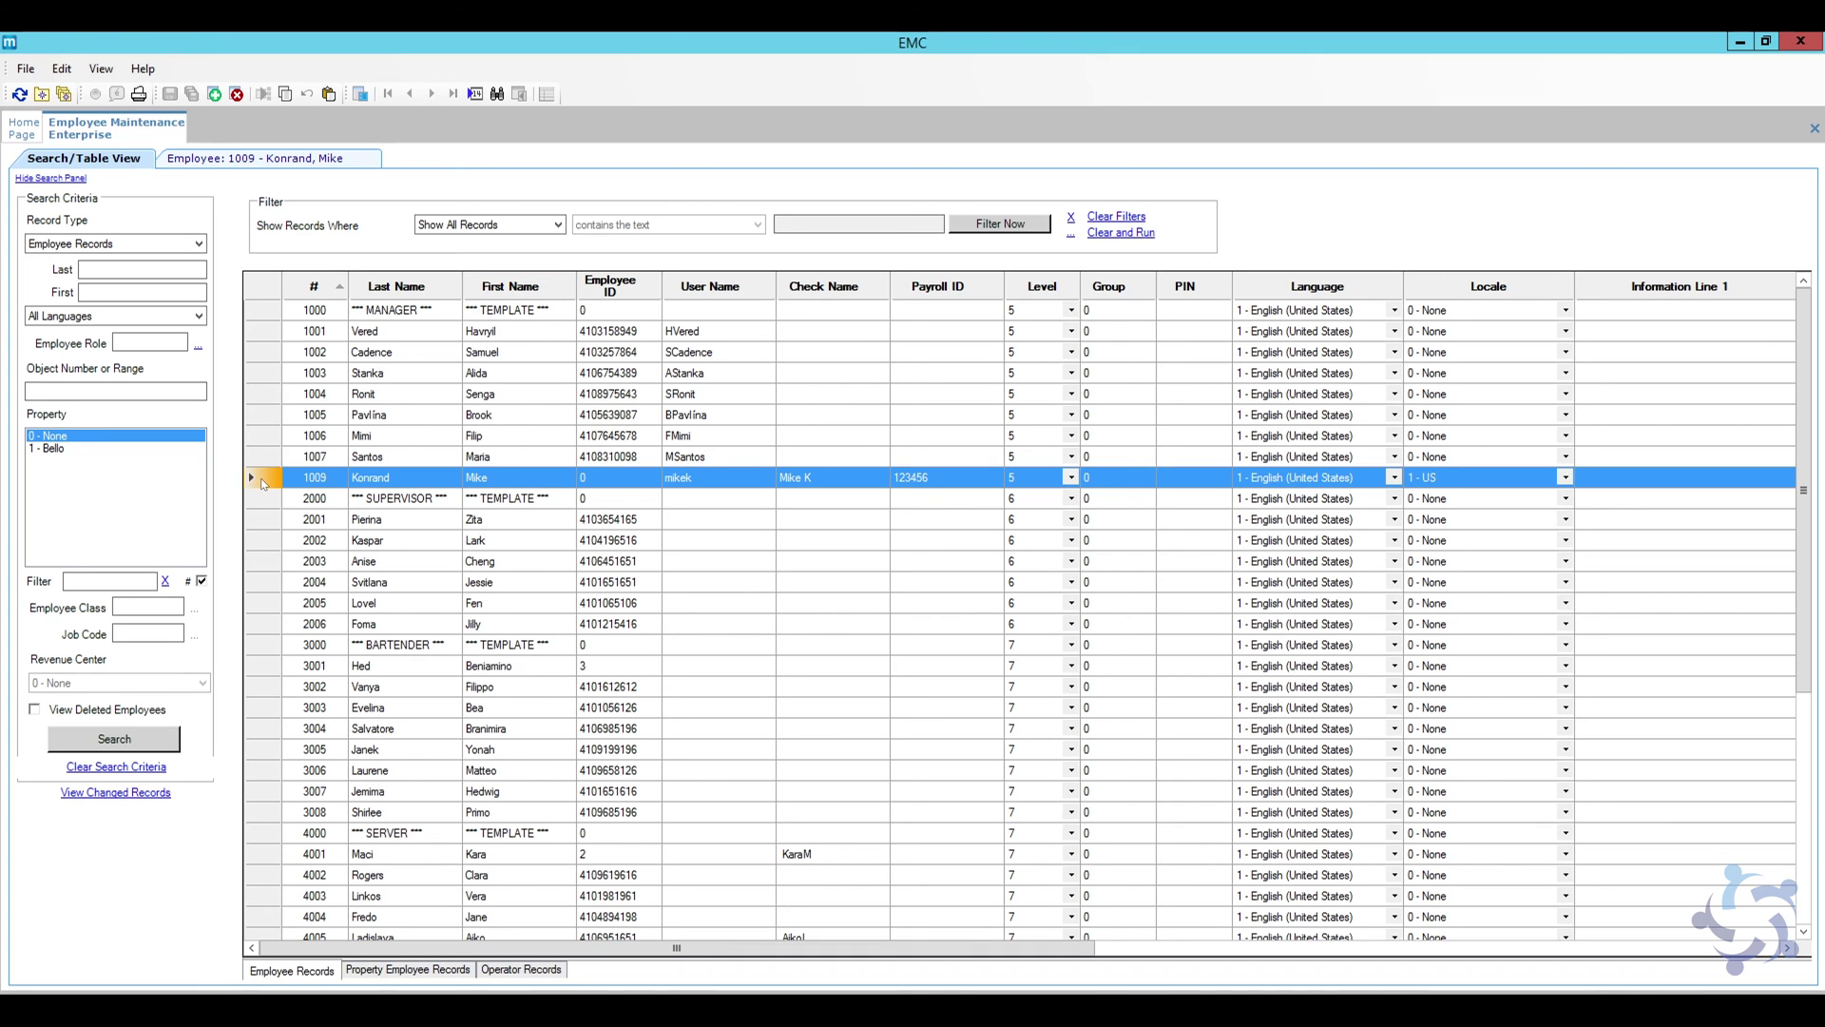
right_click(264, 483)
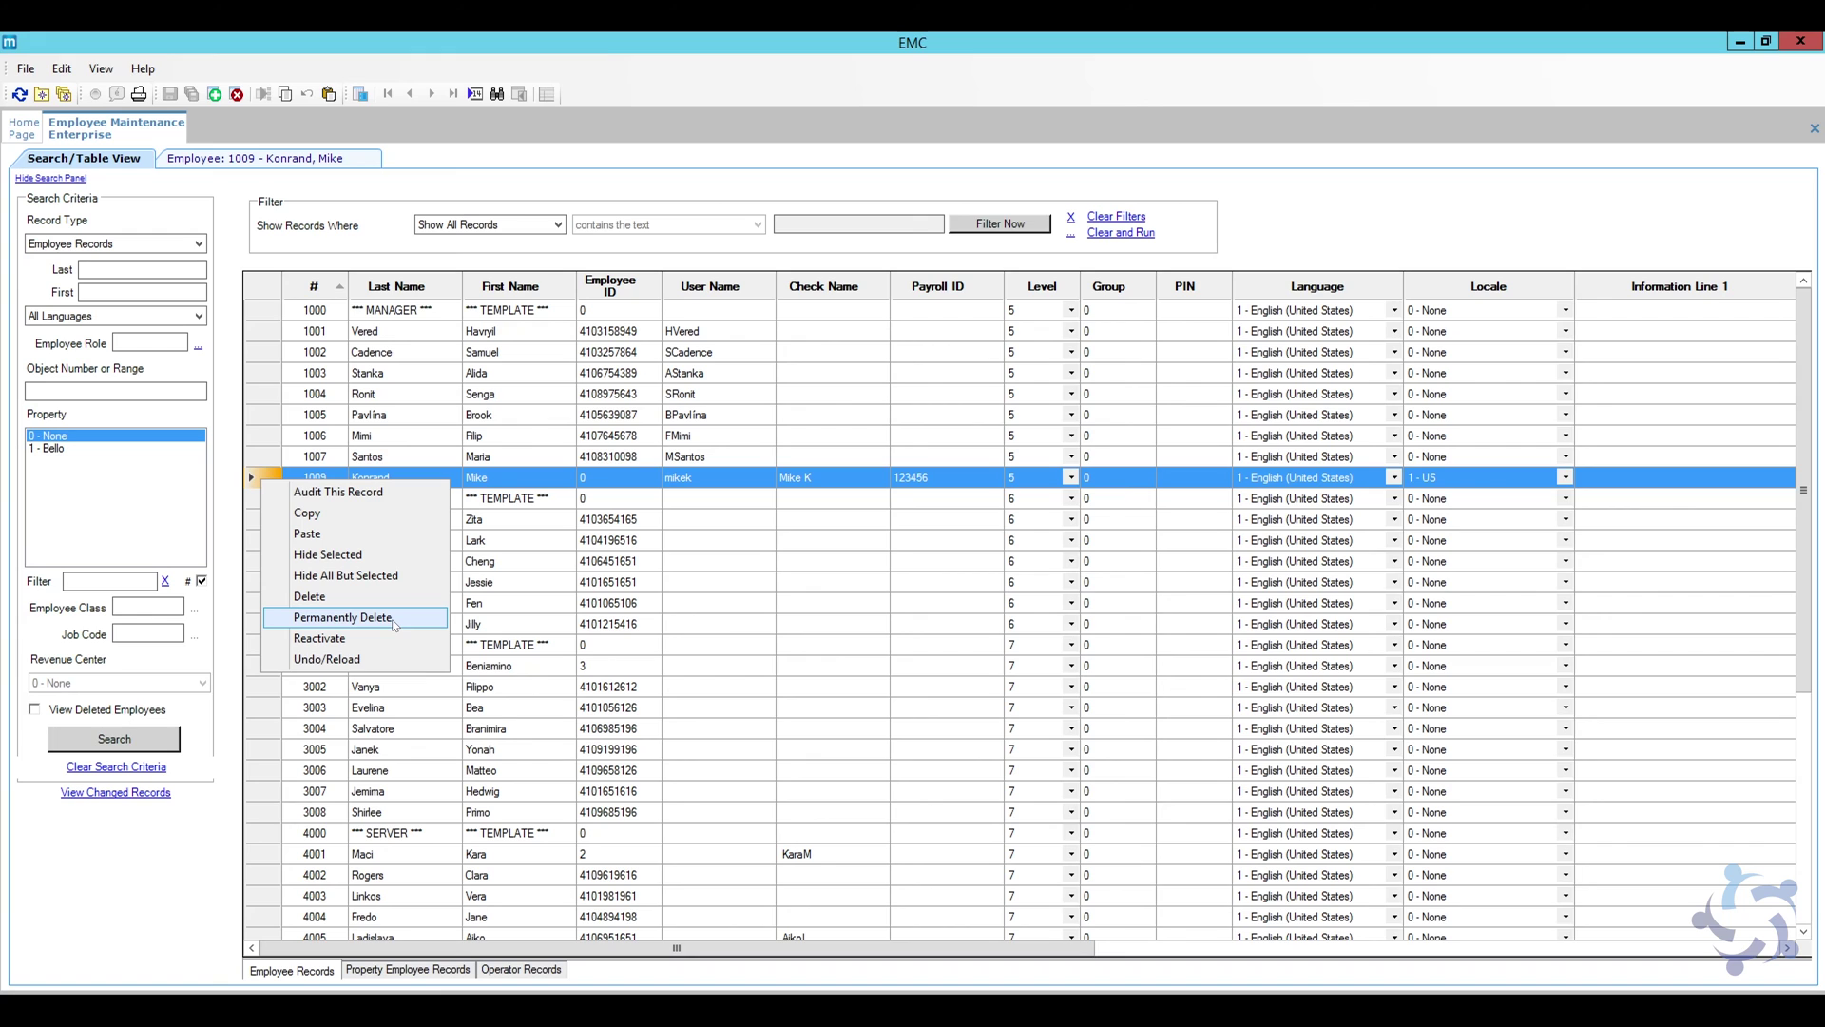
left_click(310, 597)
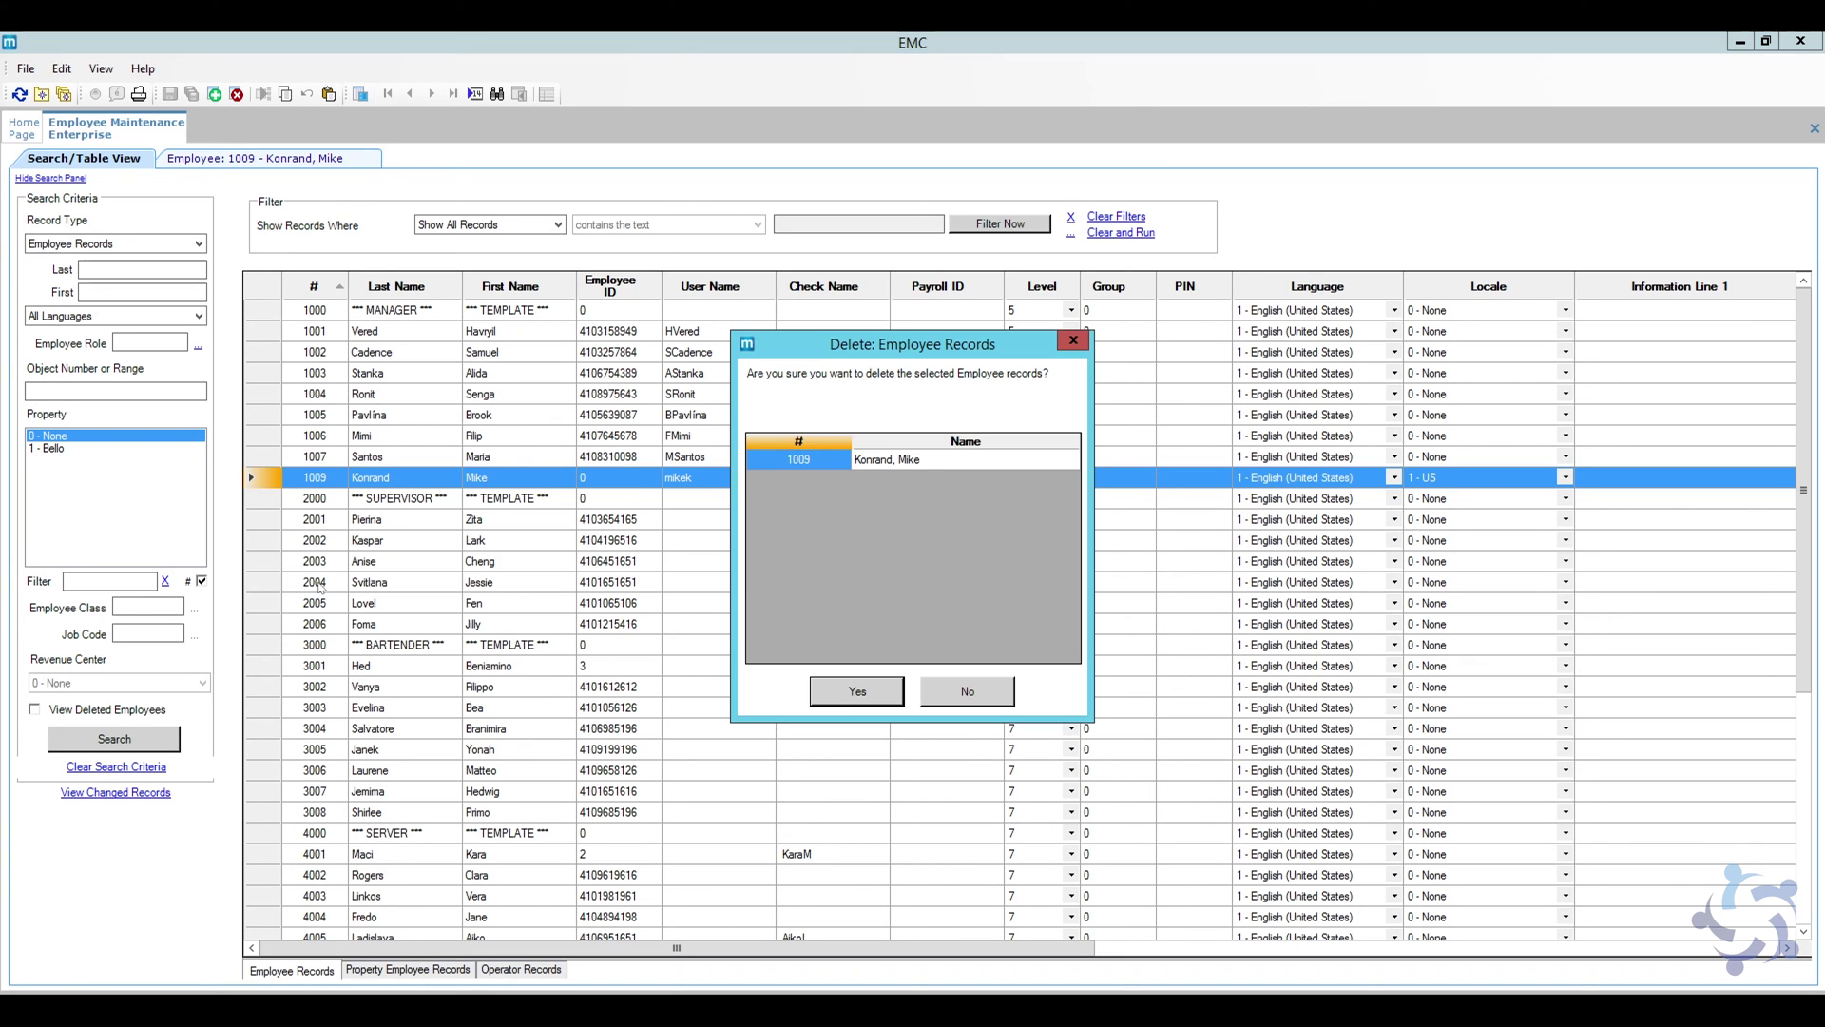
left_click(854, 691)
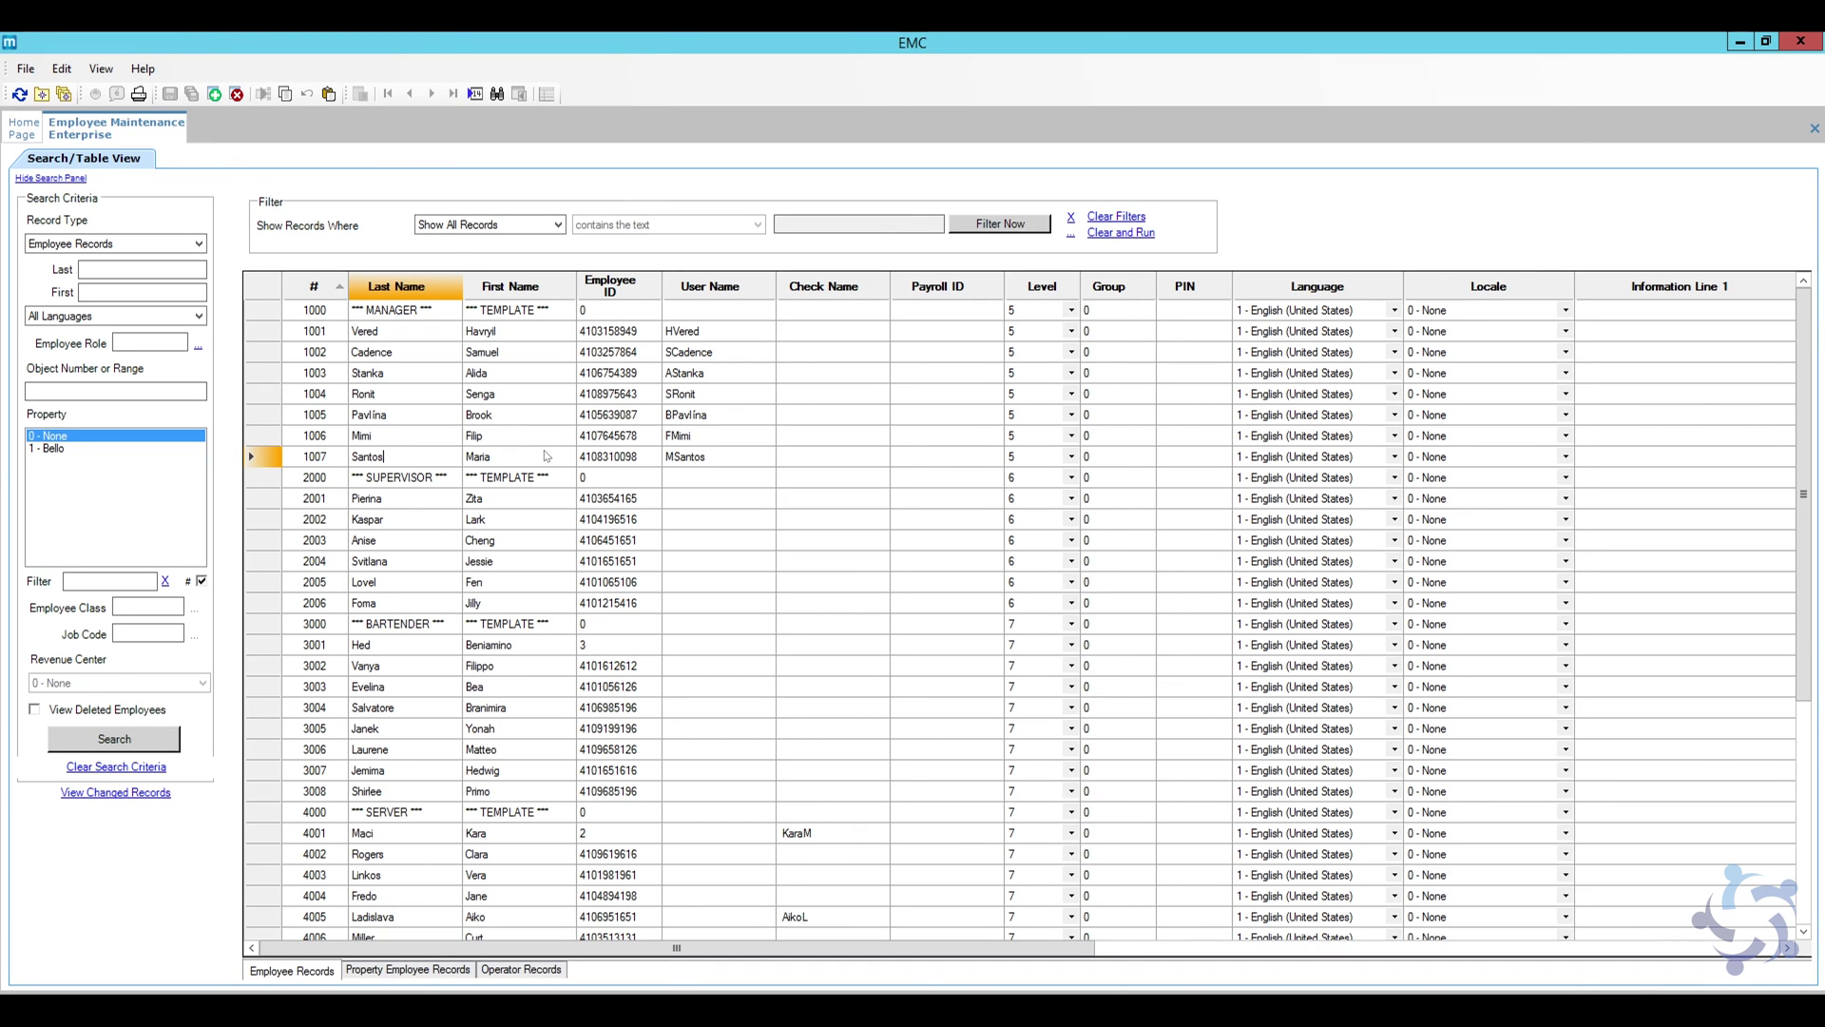
List deleted employees and reactivate record 1009, confirming the prompt
left_click(272, 460)
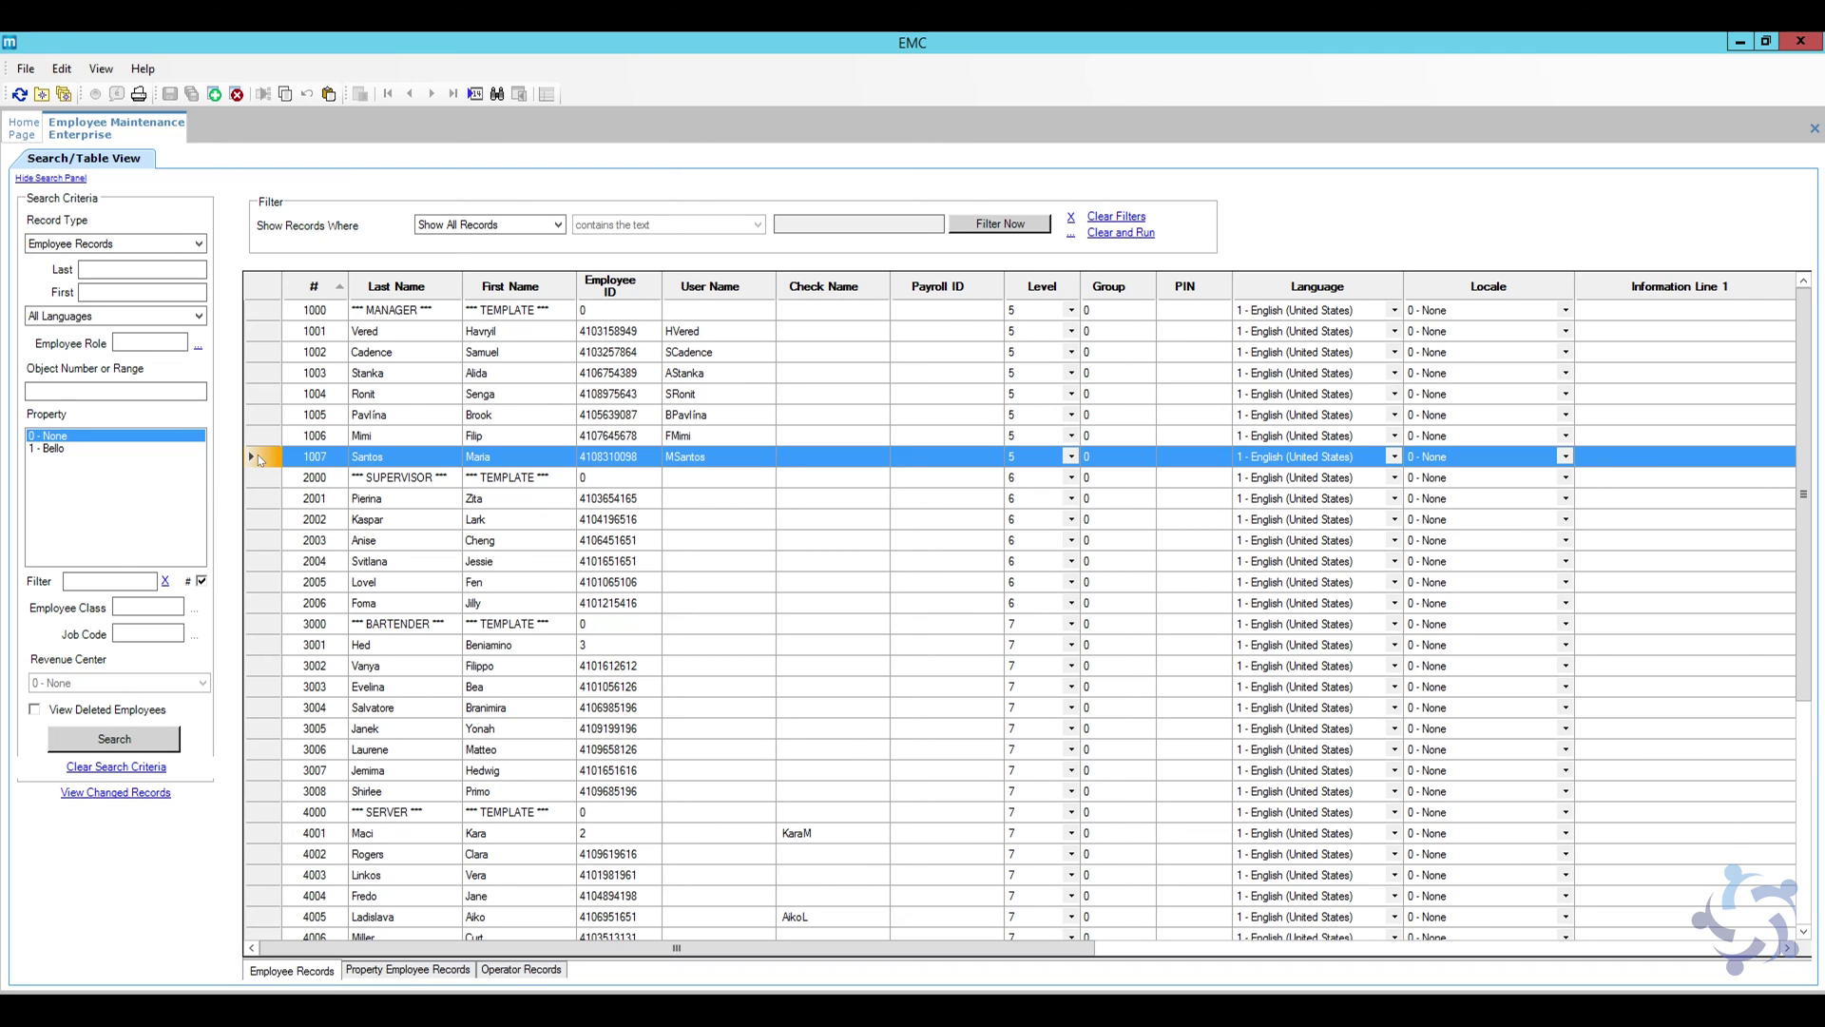
left_click(34, 710)
left_click(114, 740)
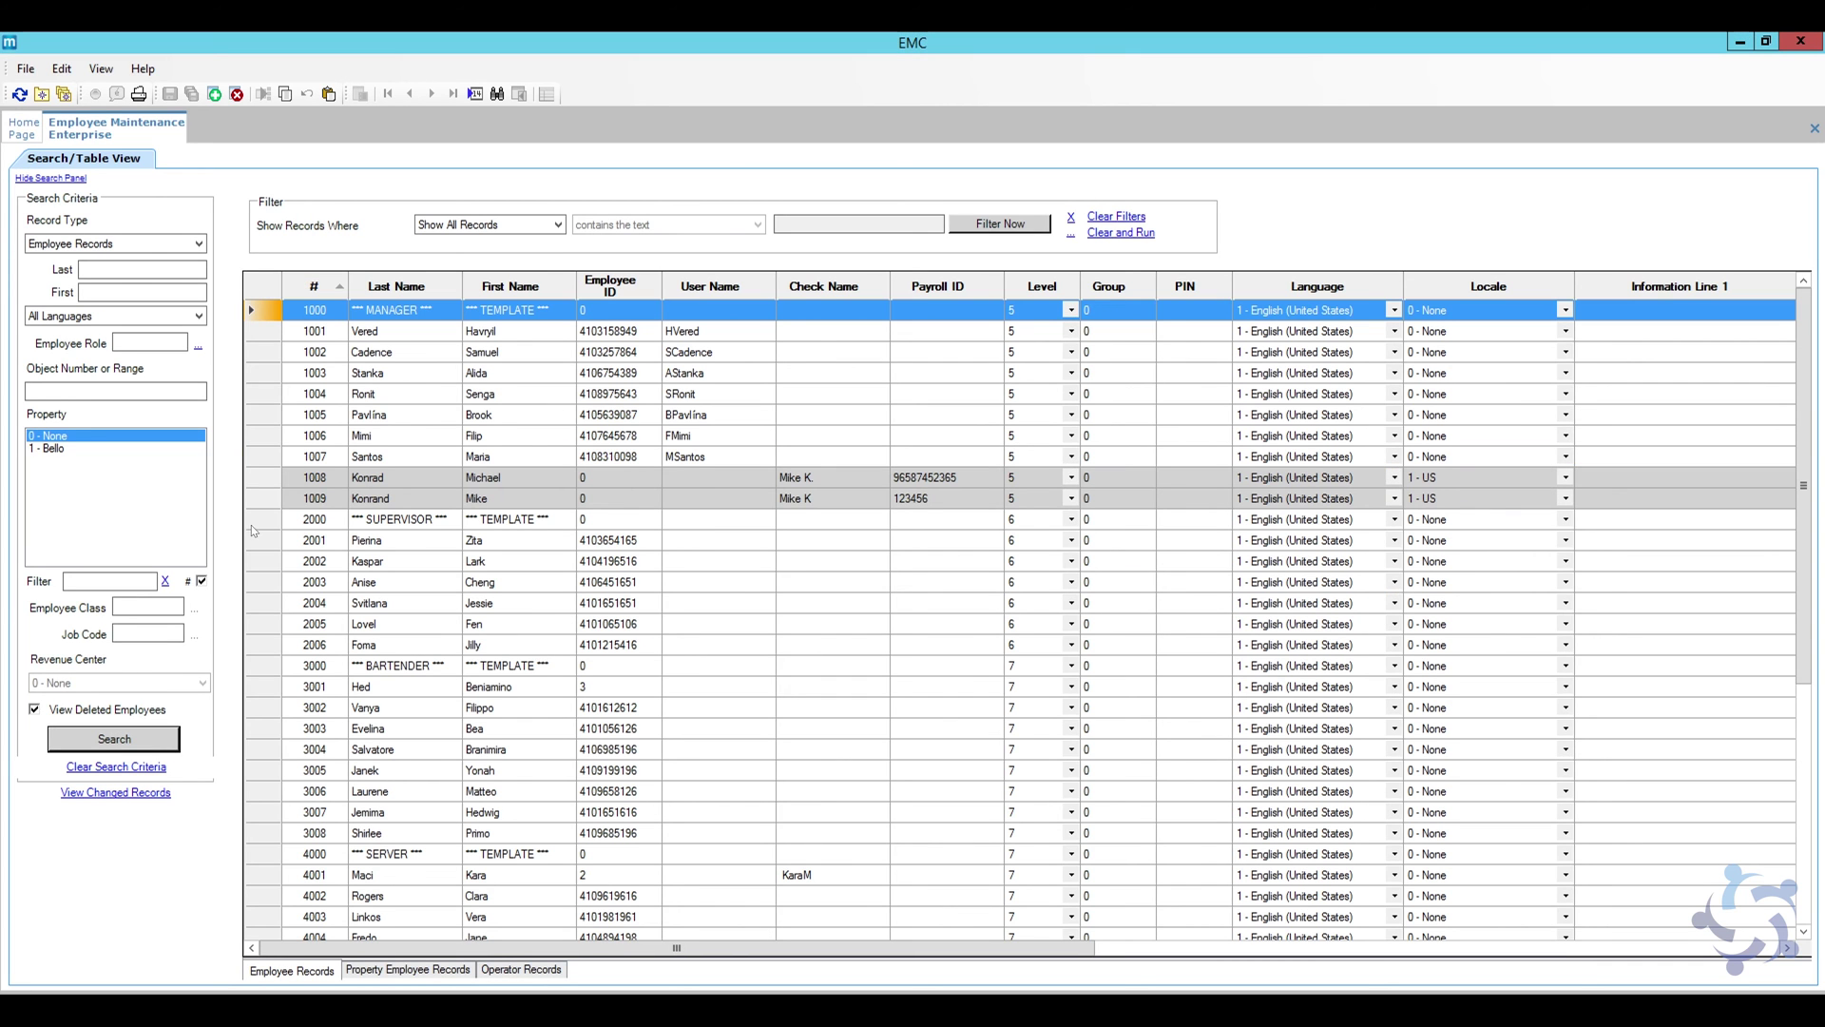
left_click(268, 502)
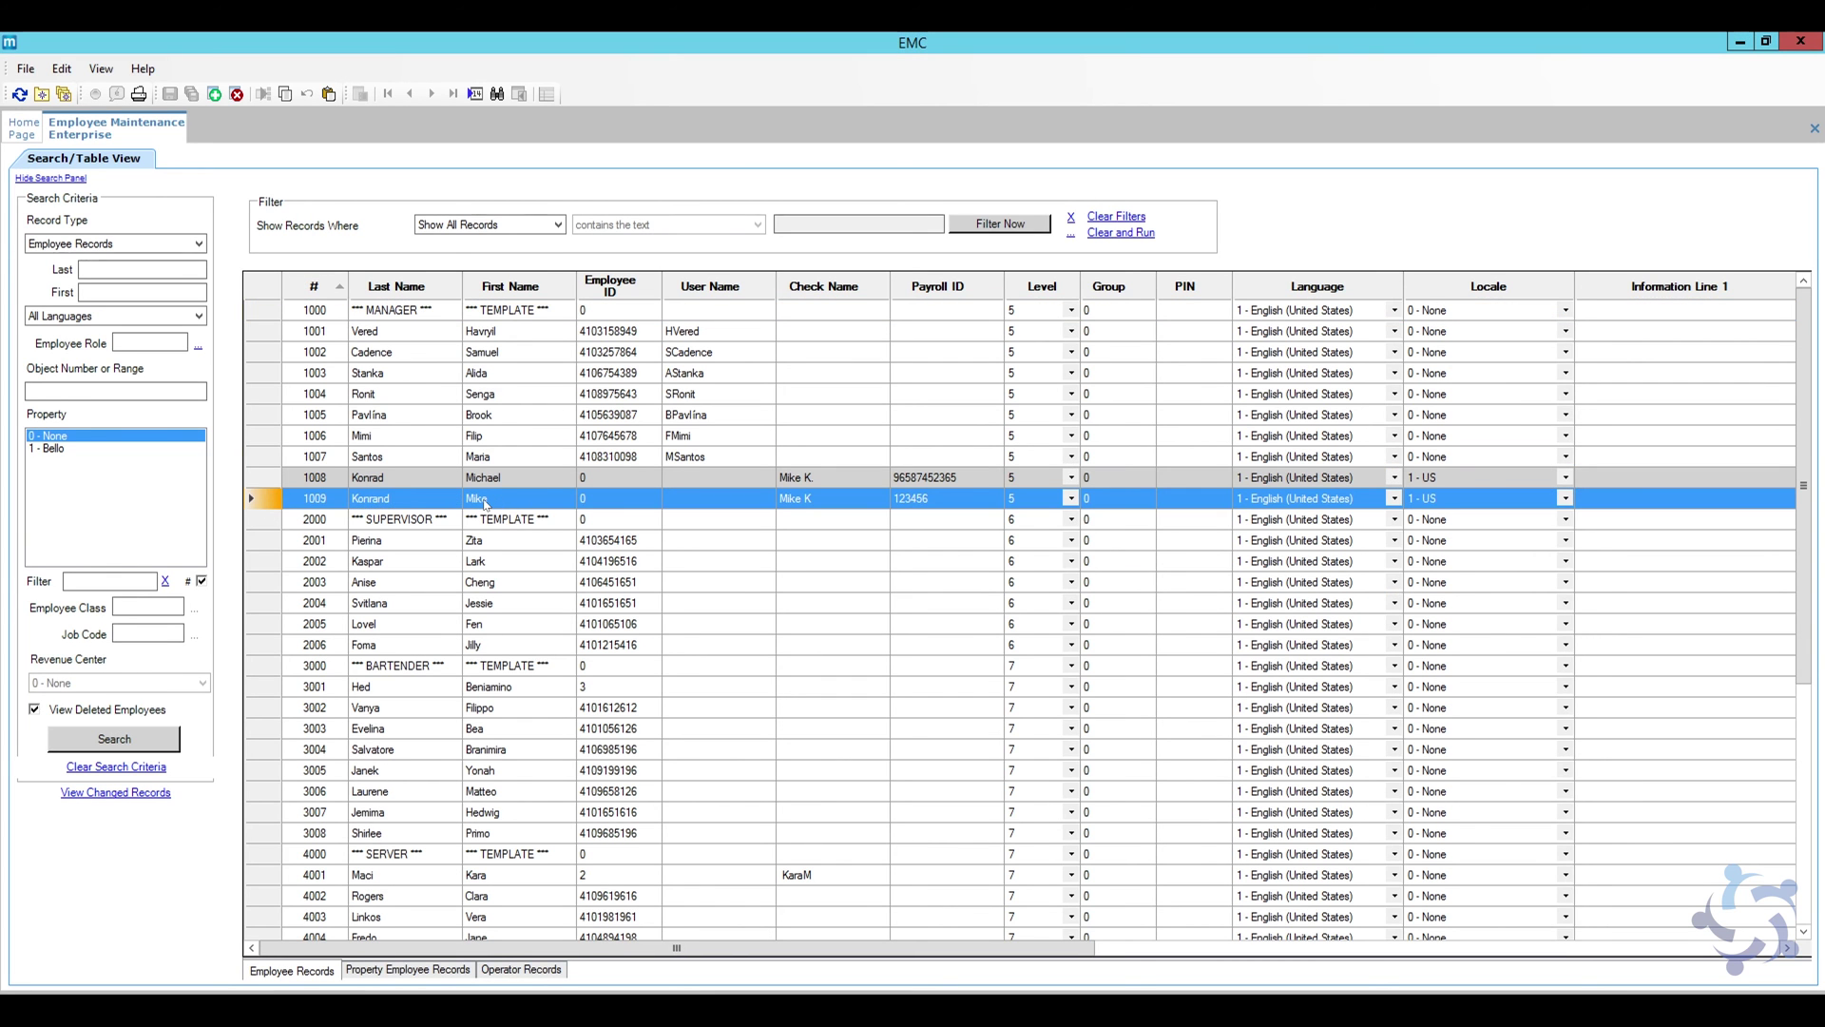
right_click(263, 504)
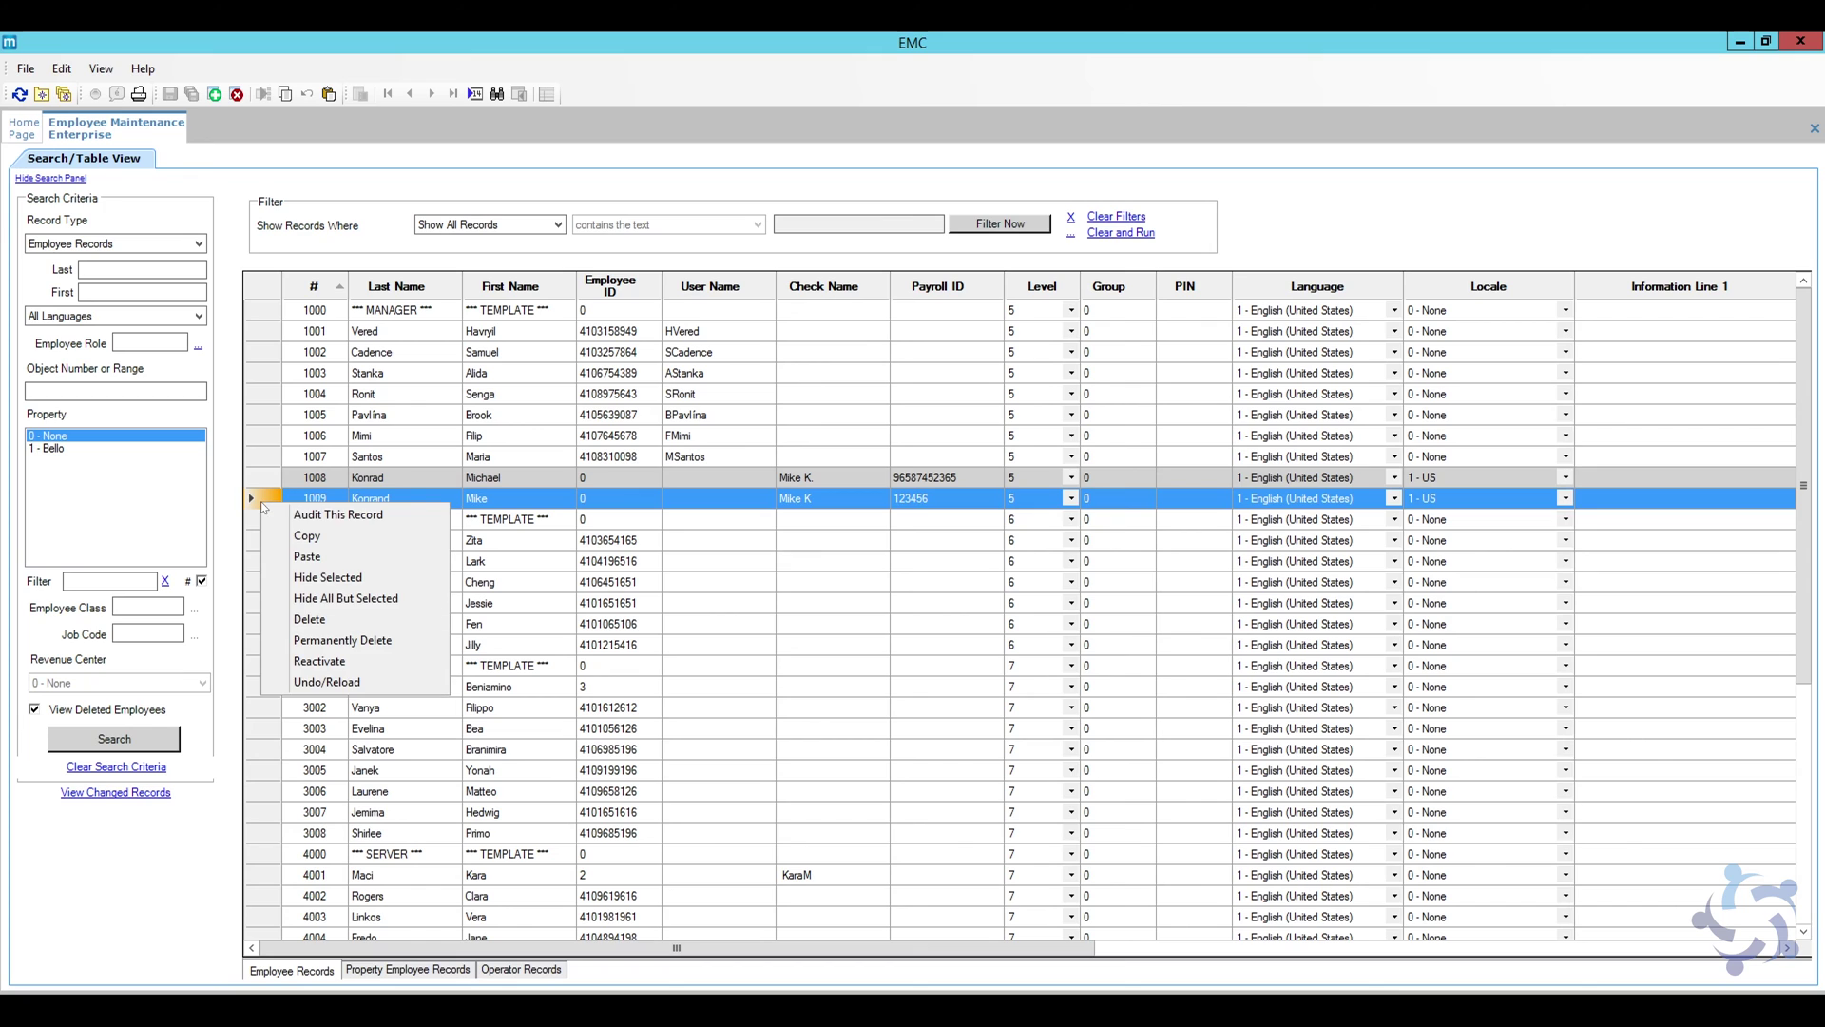
left_click(320, 660)
left_click(850, 690)
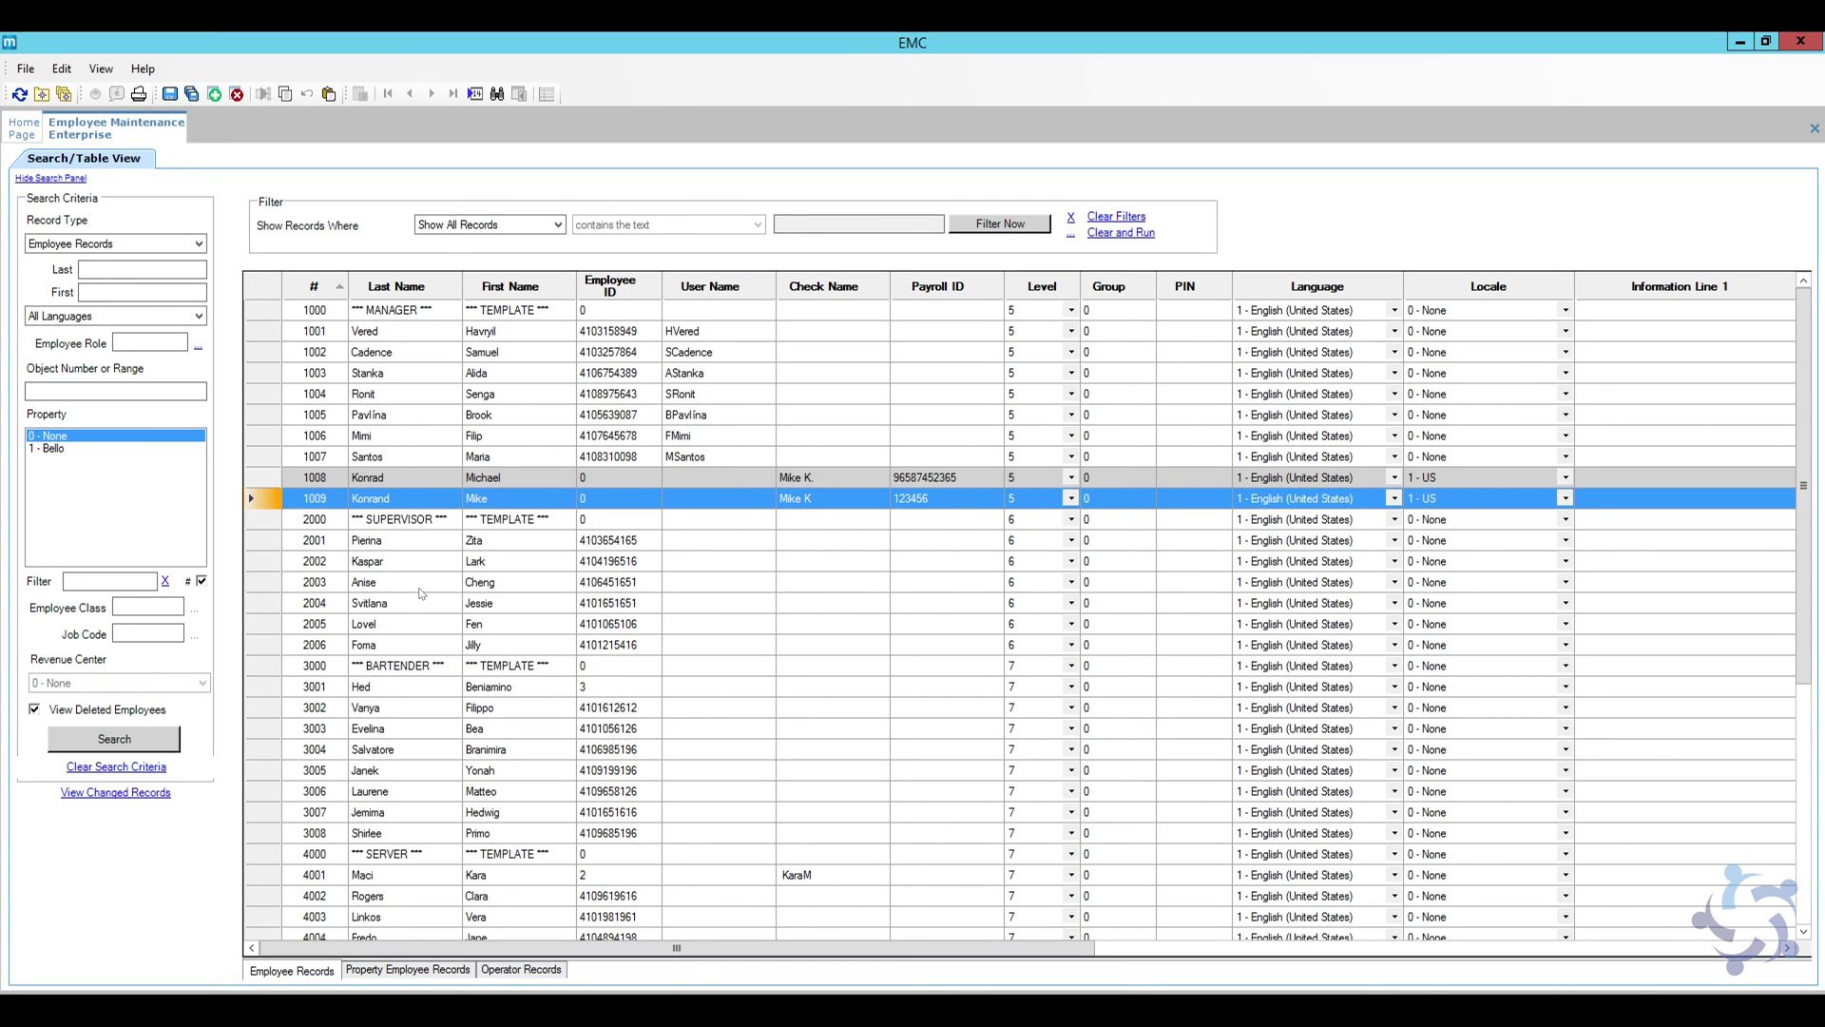
Hide deleted employees, refresh the list, and save the reactivated record
left_click(63, 711)
left_click(110, 741)
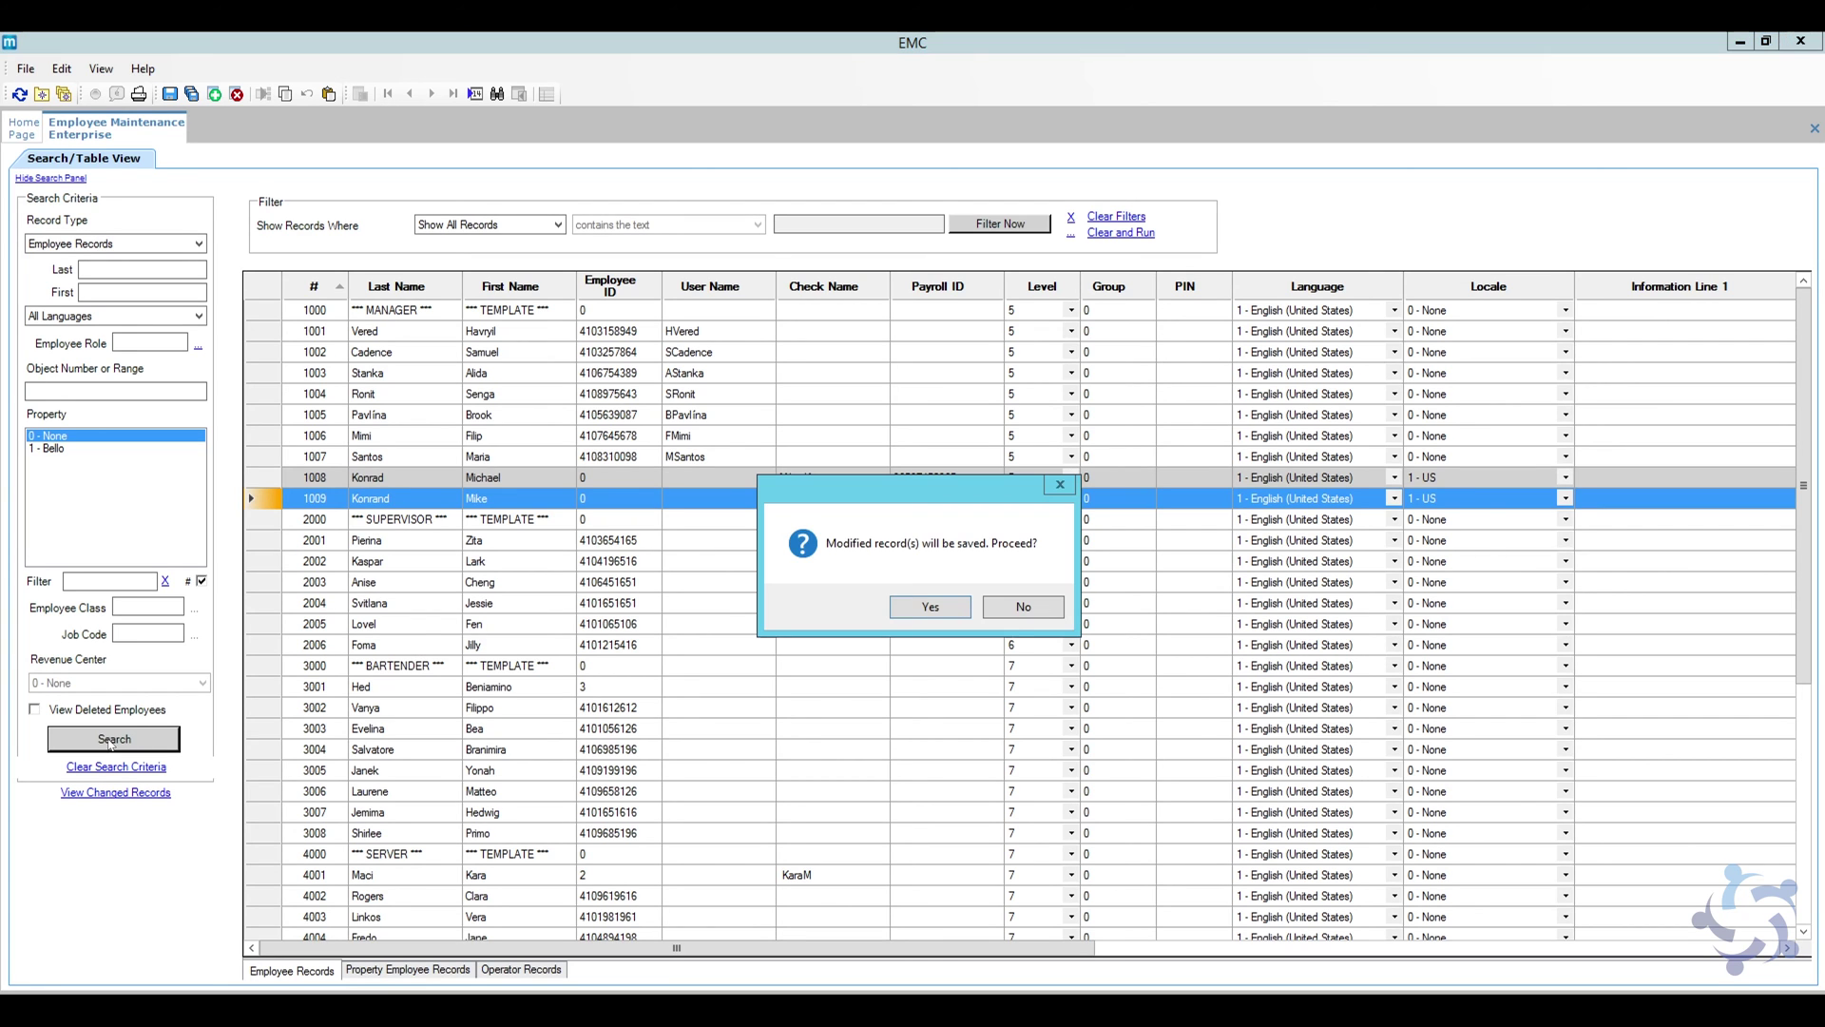
left_click(929, 608)
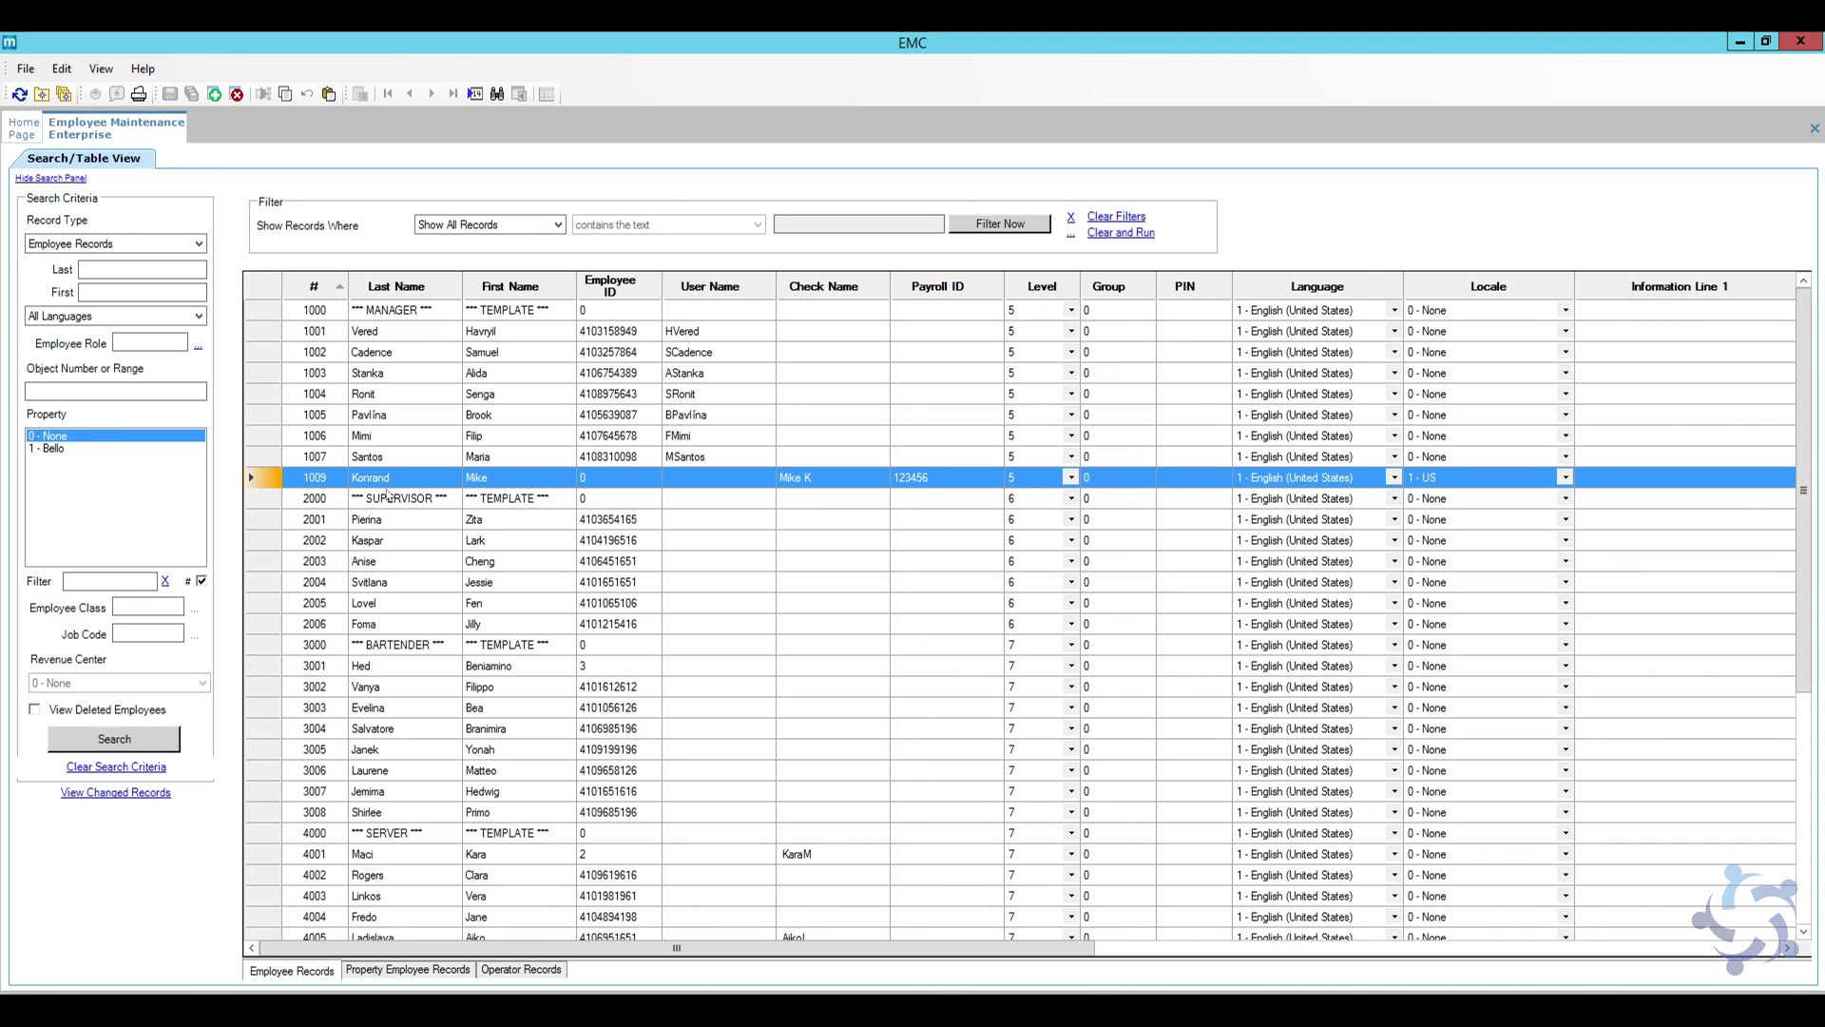
Delete employee record 1009 again, confirm, and select employee record 1007
right_click(260, 482)
left_click(400, 601)
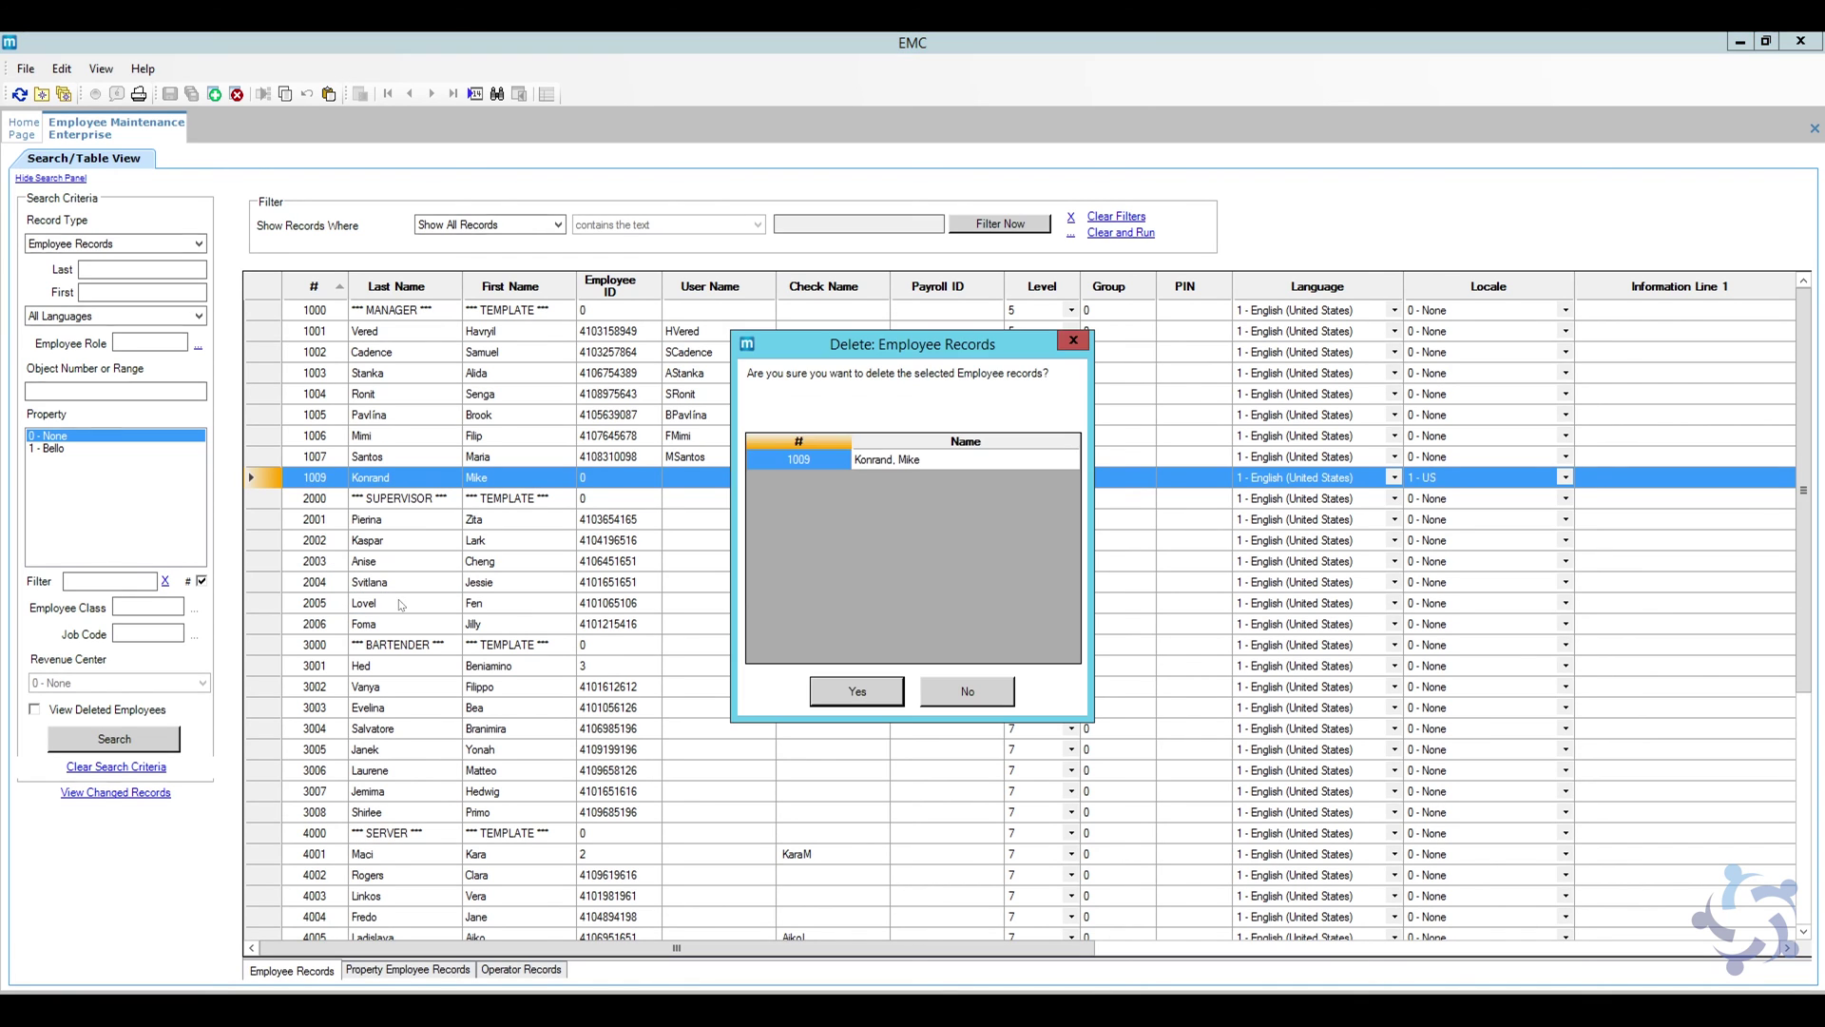
left_click(863, 696)
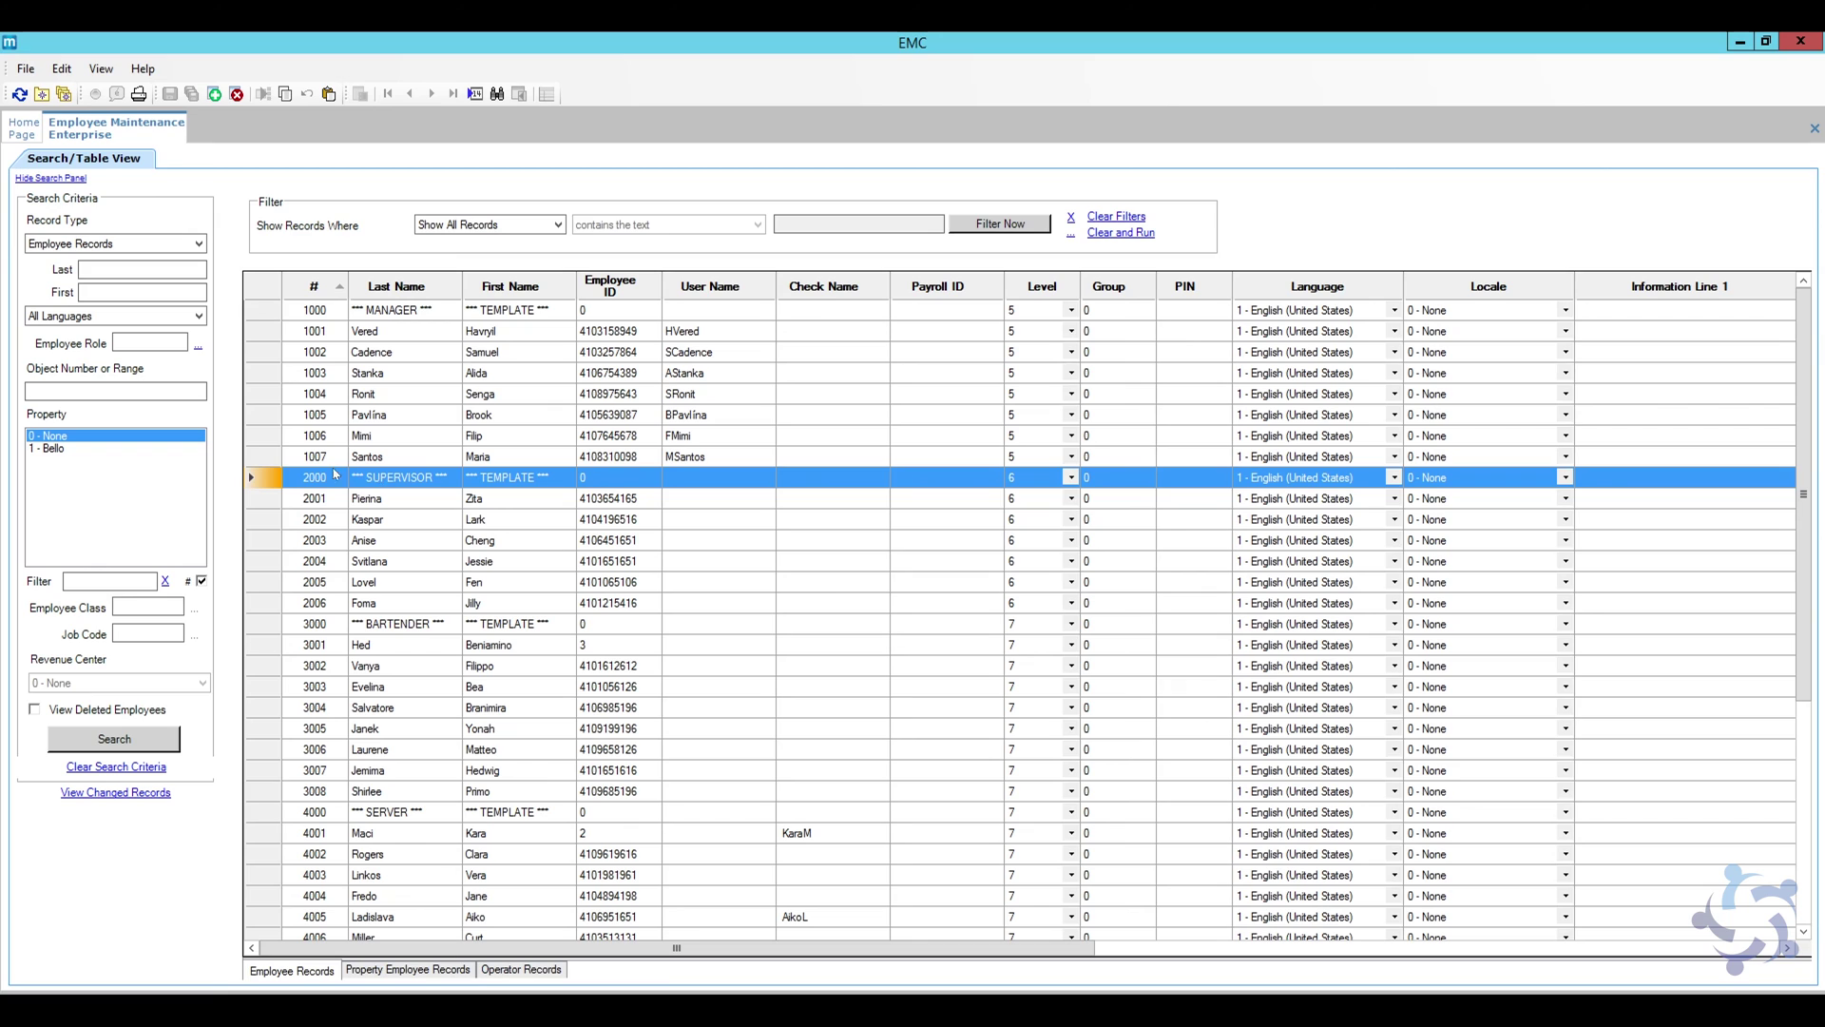
left_click(426, 457)
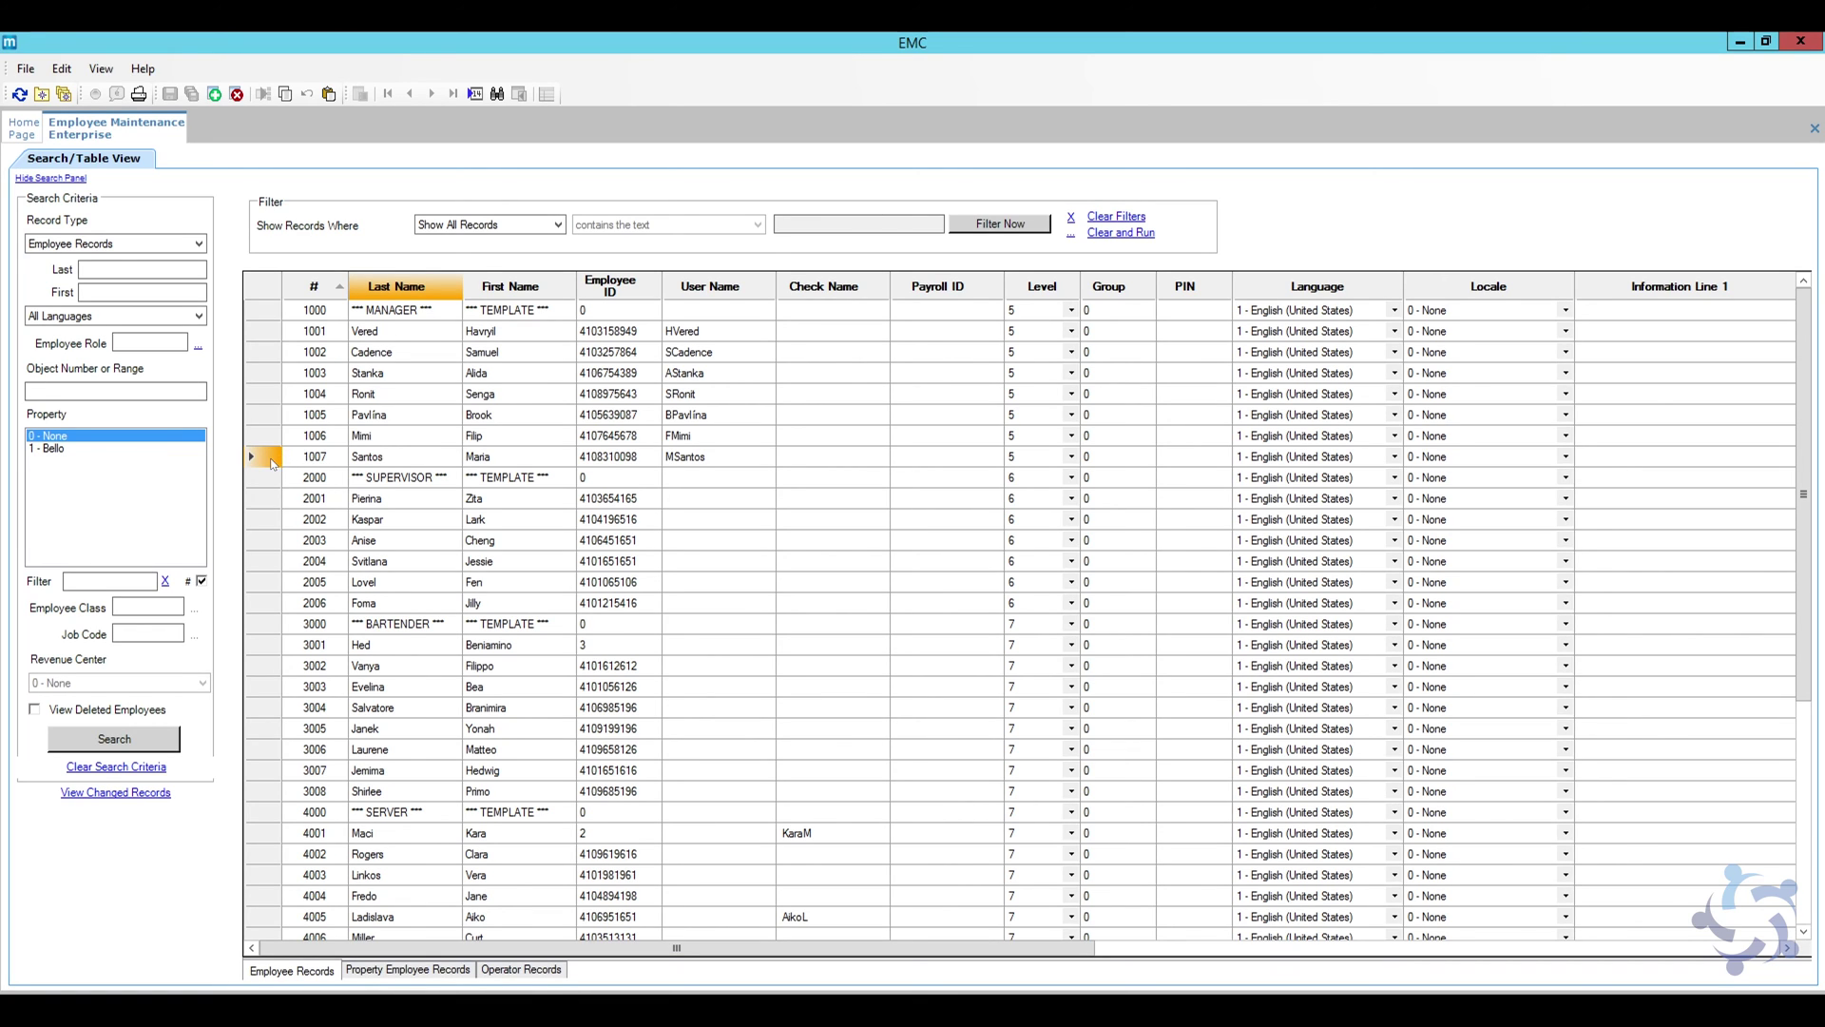
left_click(271, 461)
Review employee 1007's Roles, 1 - Bello operator and General settings, then close Employee Maintenance
double_click(271, 460)
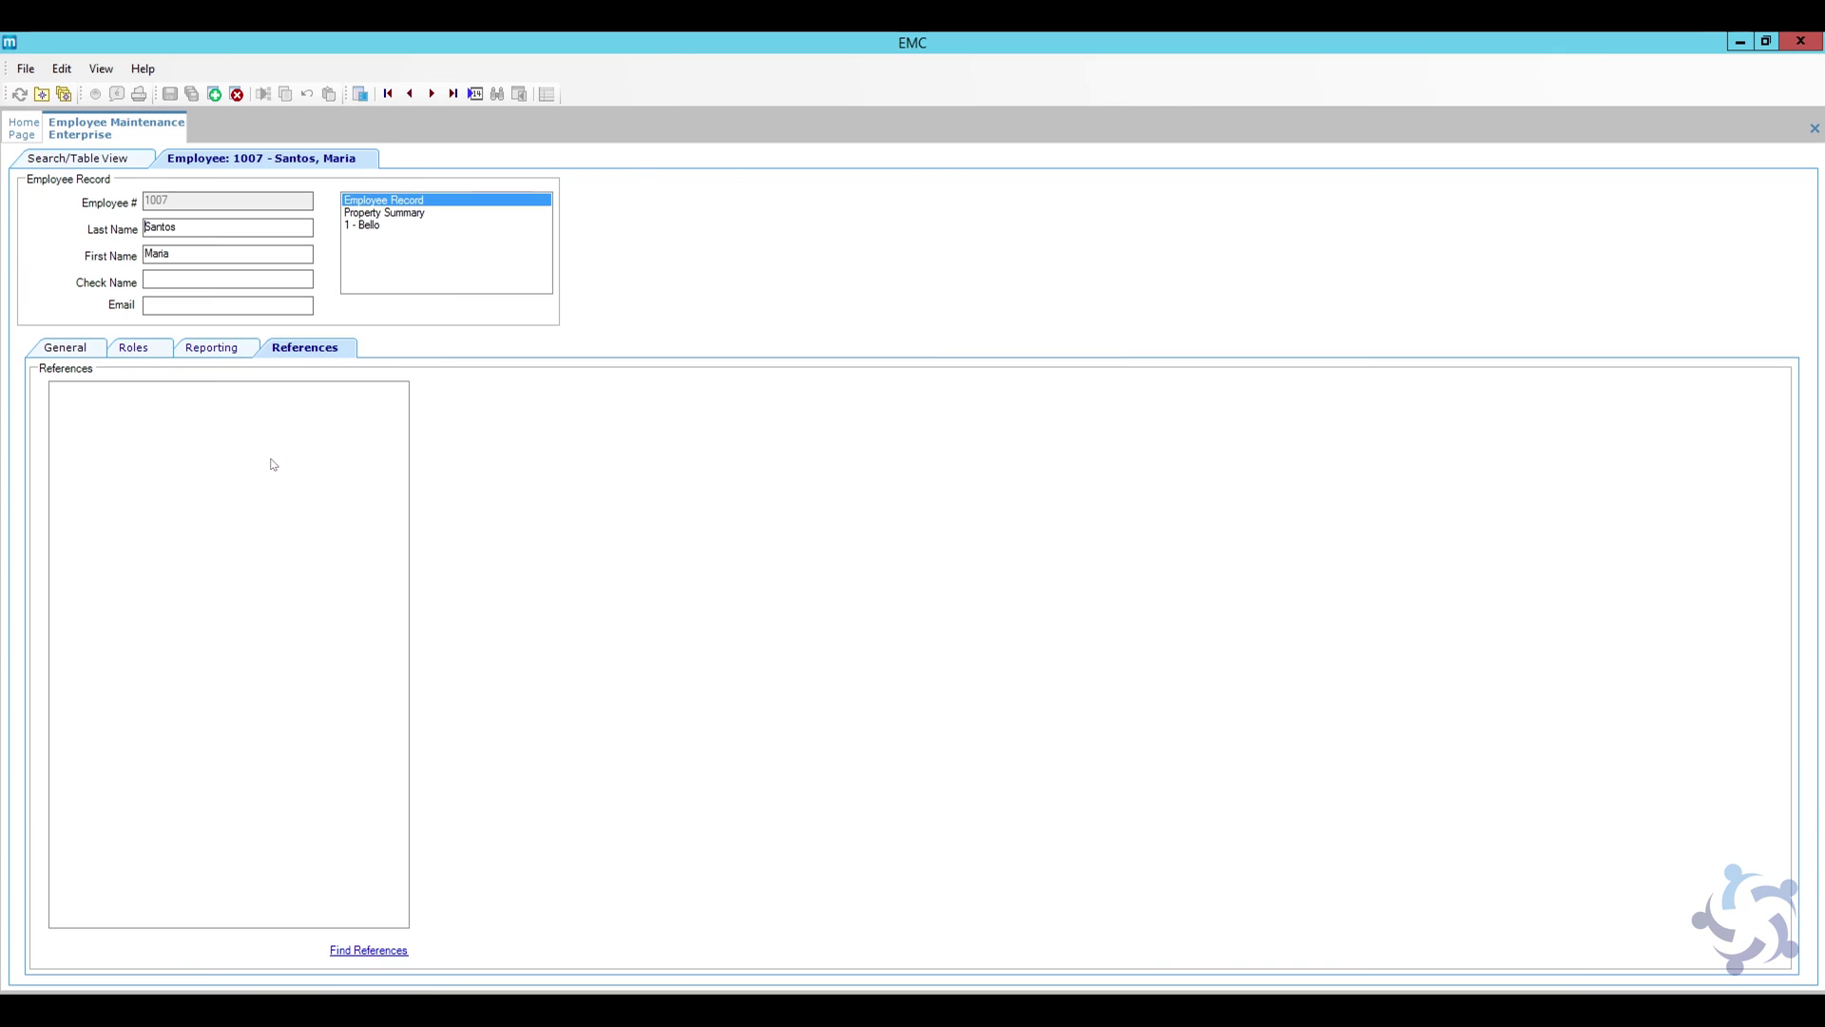
left_click(135, 349)
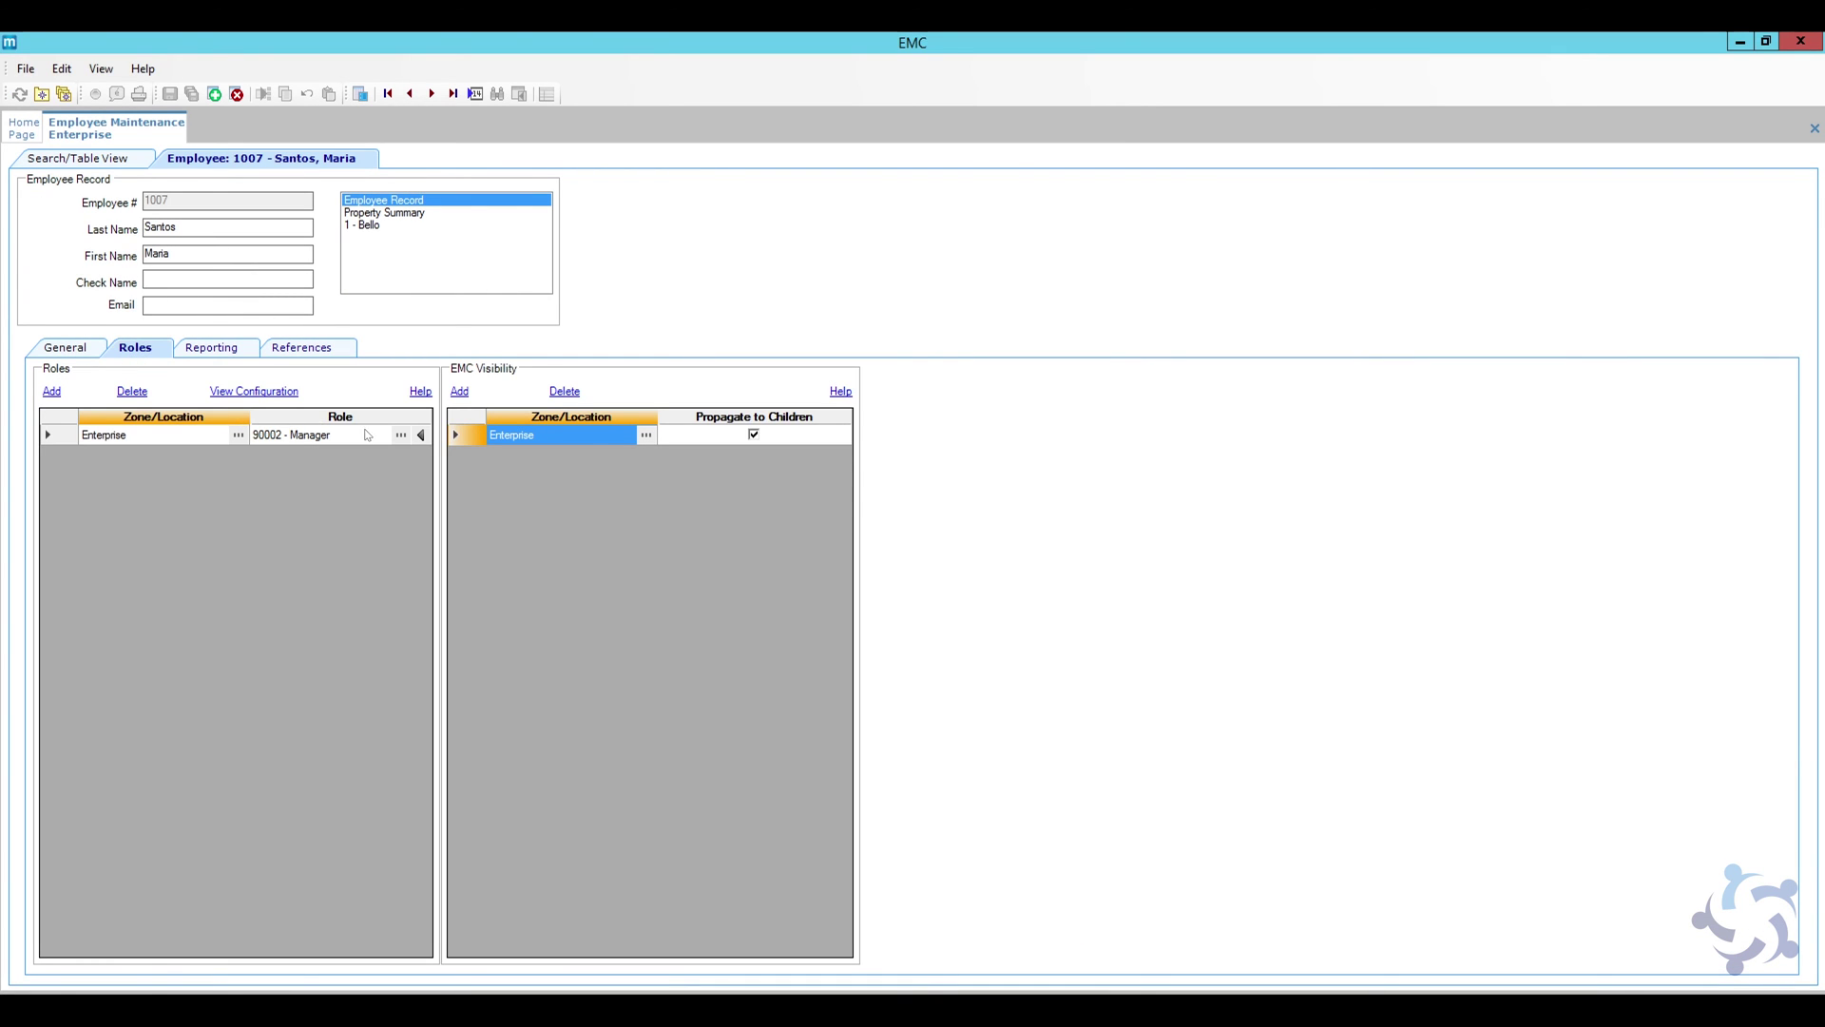
left_click(371, 225)
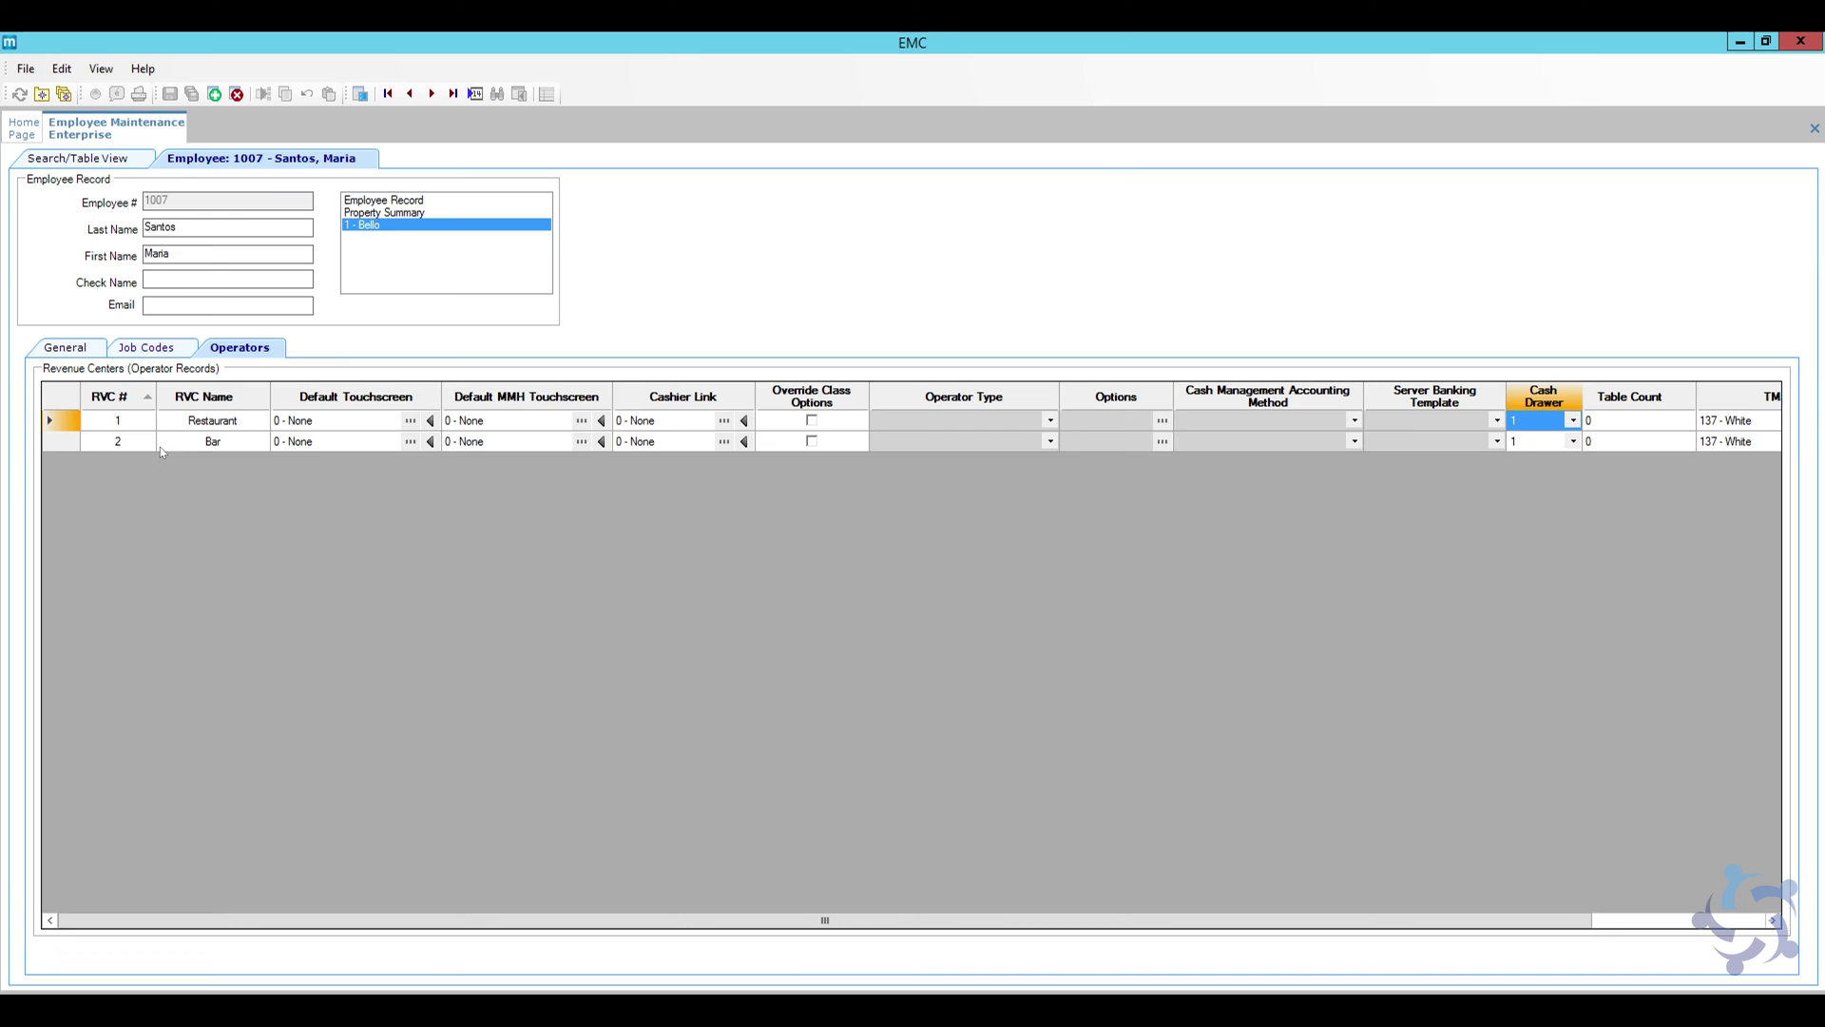
left_click(78, 354)
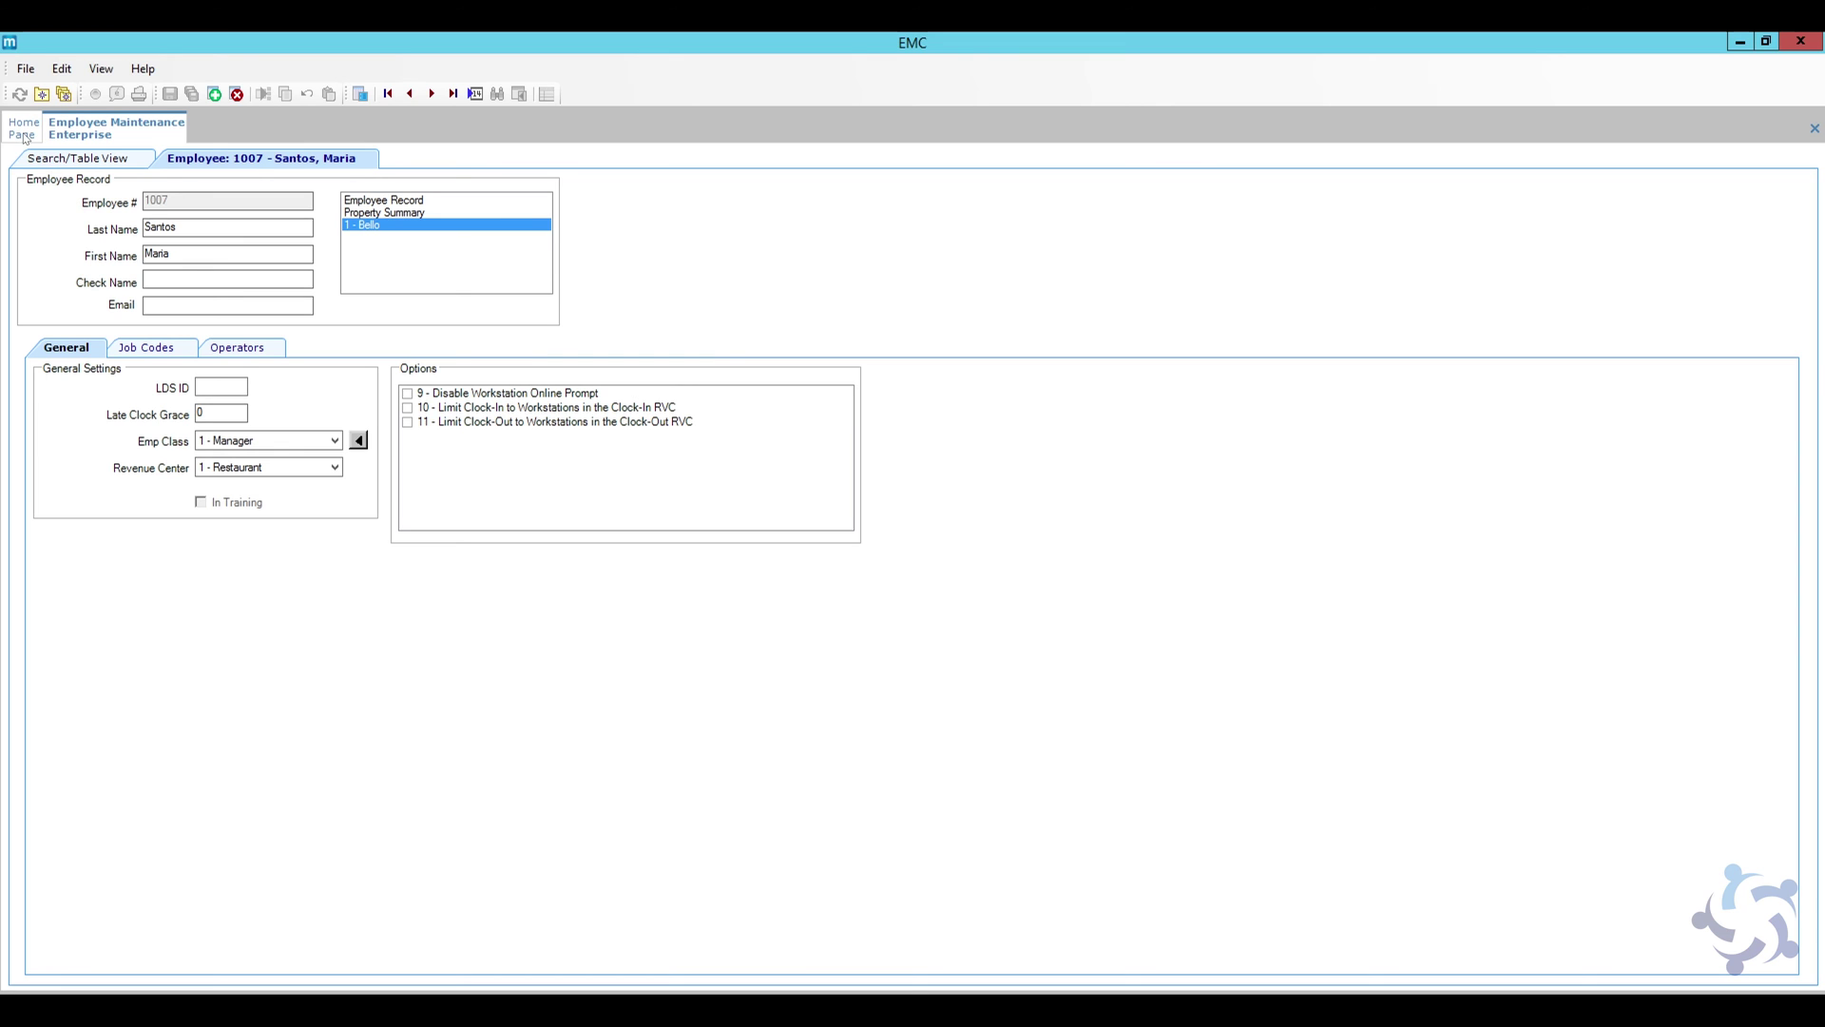
right_click(90, 134)
left_click(111, 144)
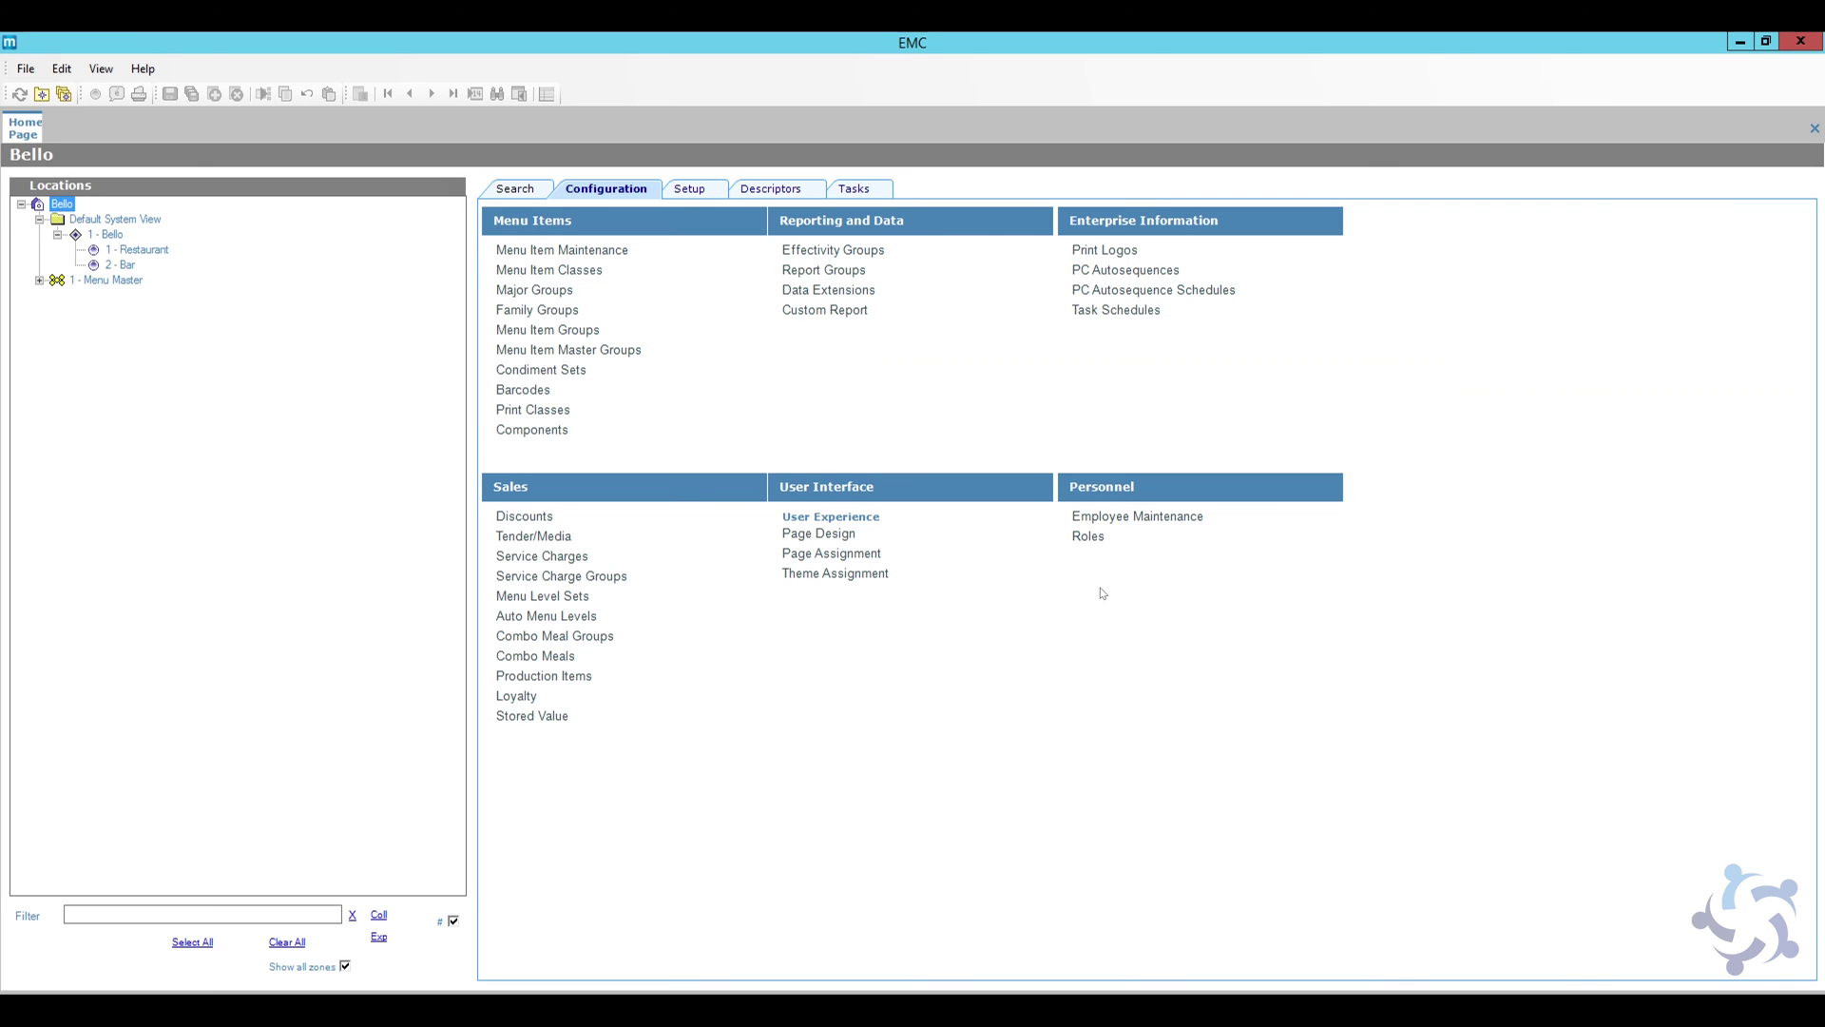
Open Roles under Personnel and bring up the 90002 Manager role record
left_click(1089, 537)
left_click(1088, 538)
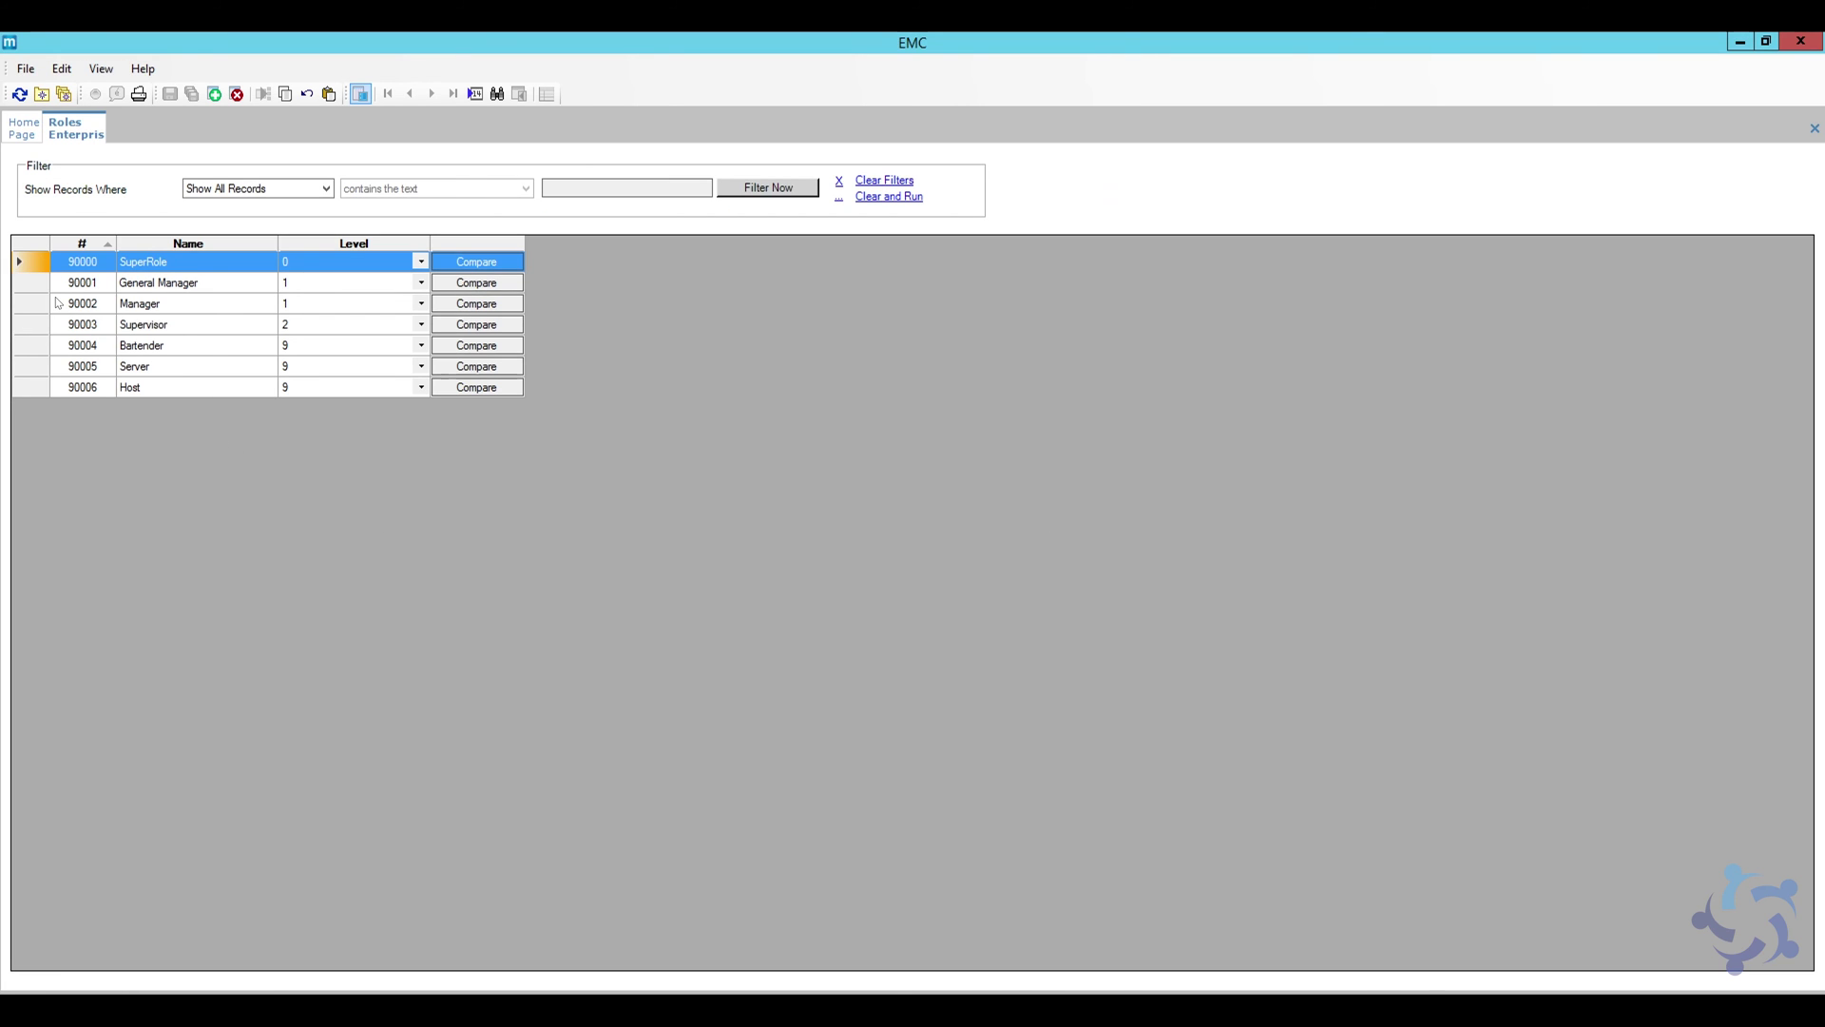
double_click(38, 304)
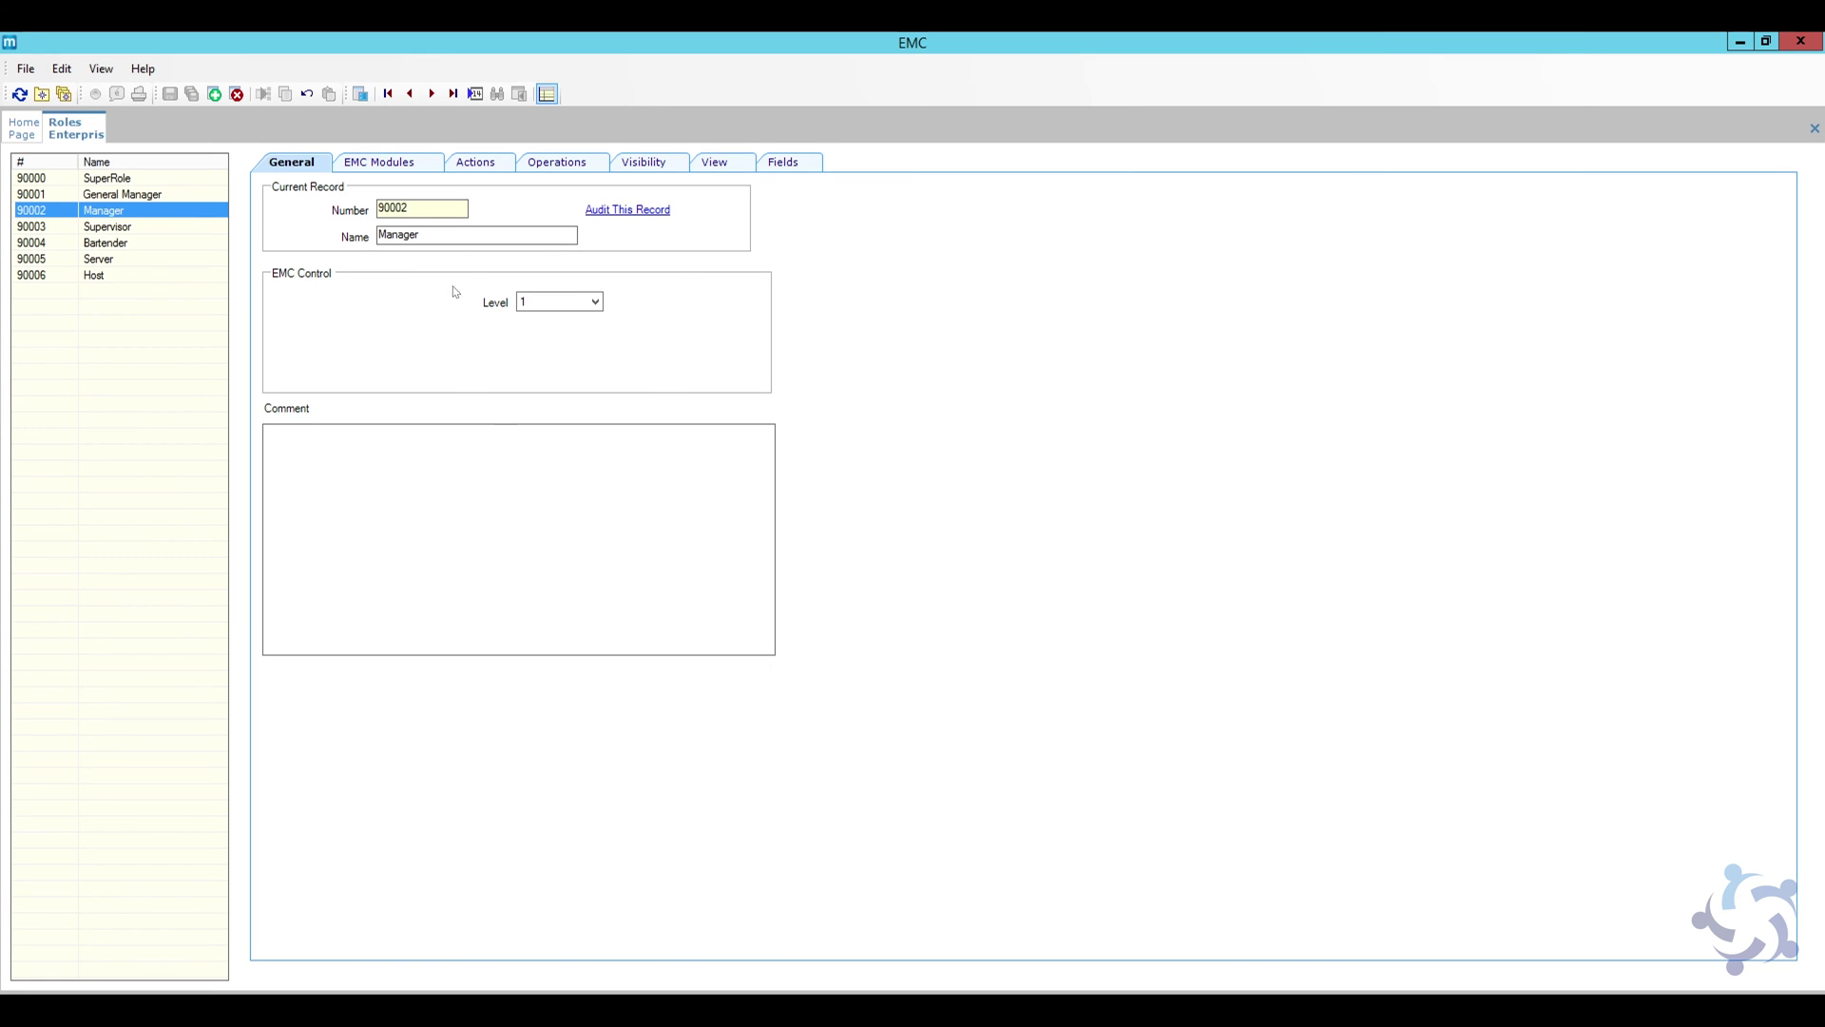
Review the 90002 Manager role's All Modules permissions, then its Actions, where All Actions is enabled
left_click(389, 169)
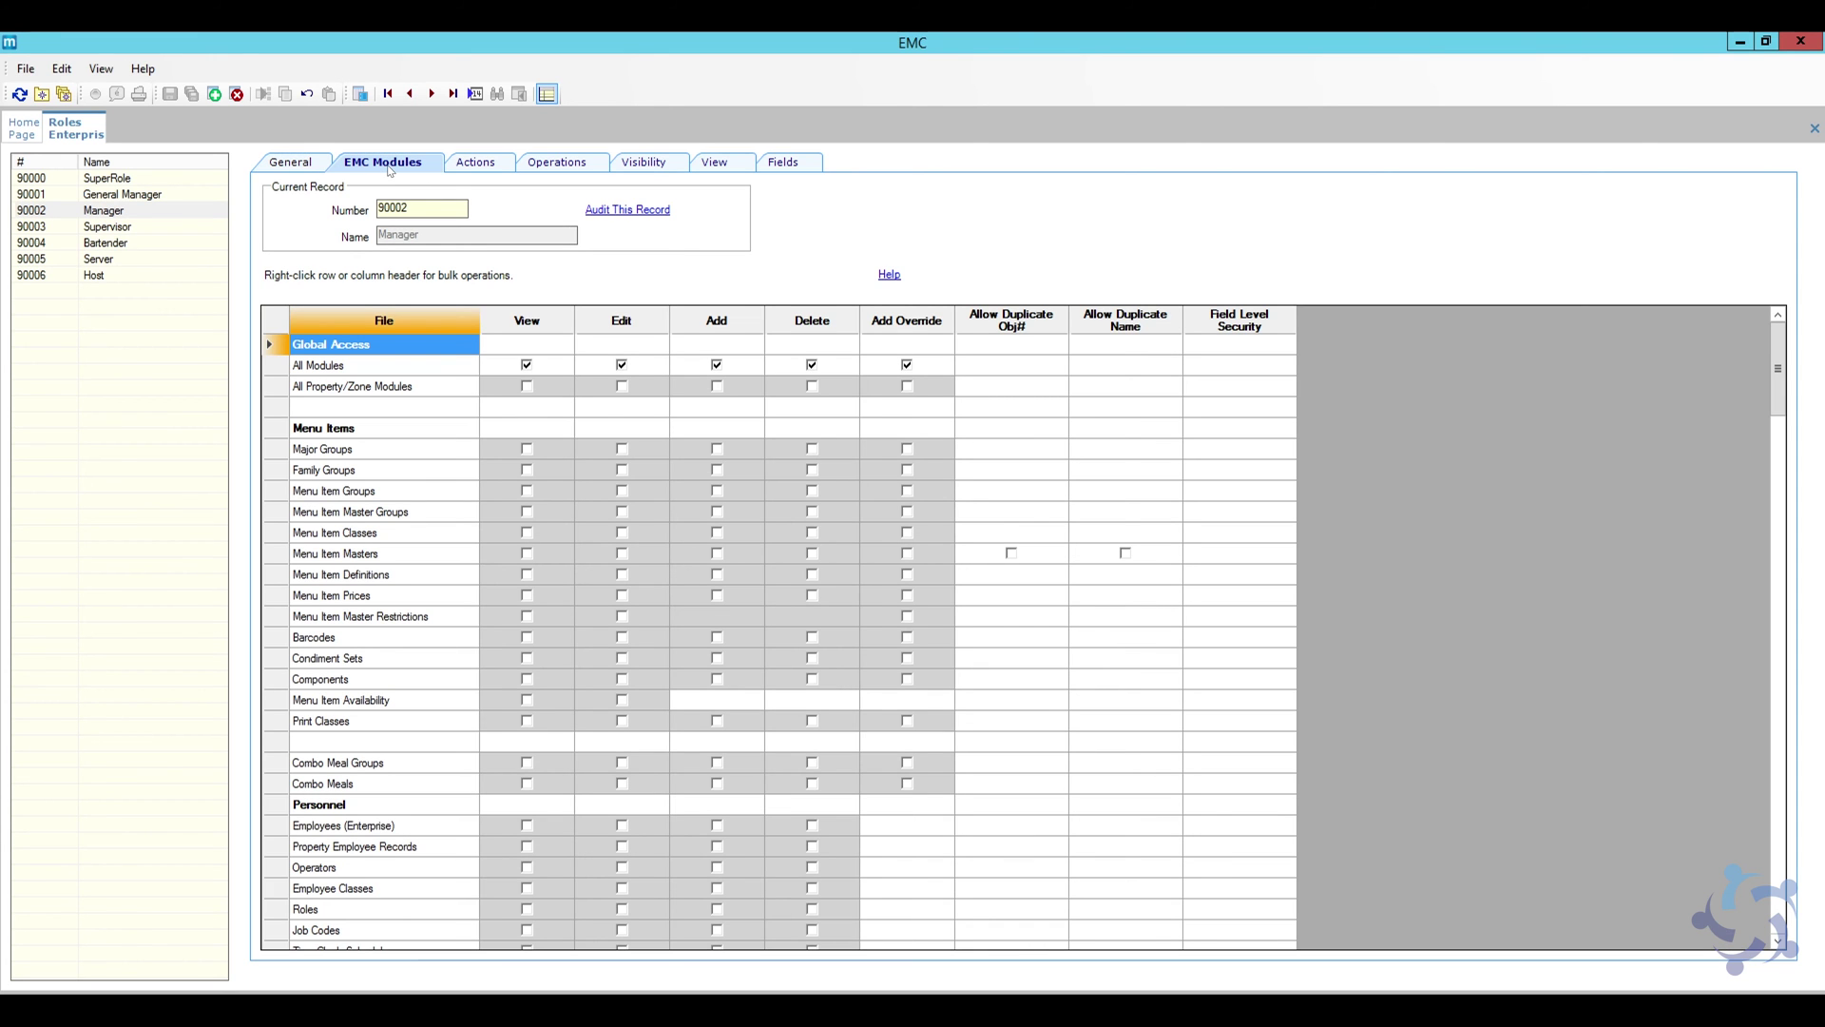
left_click(135, 214)
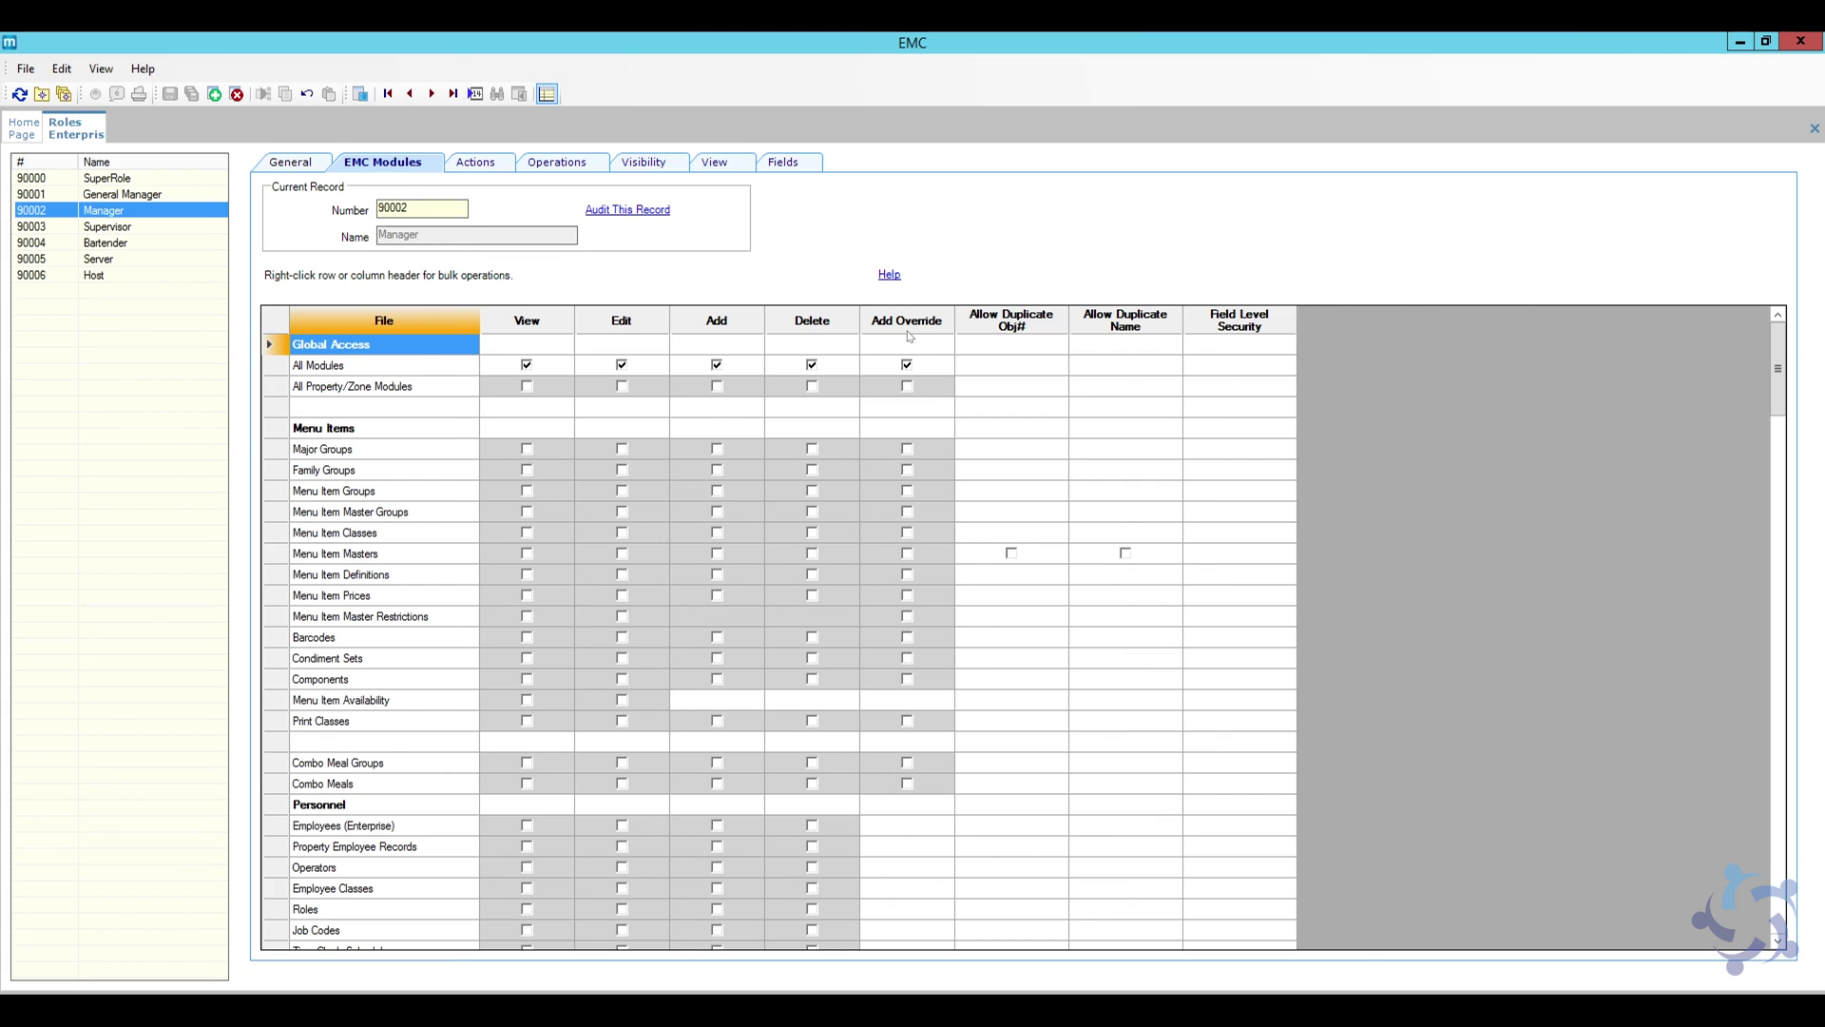
left_click(274, 366)
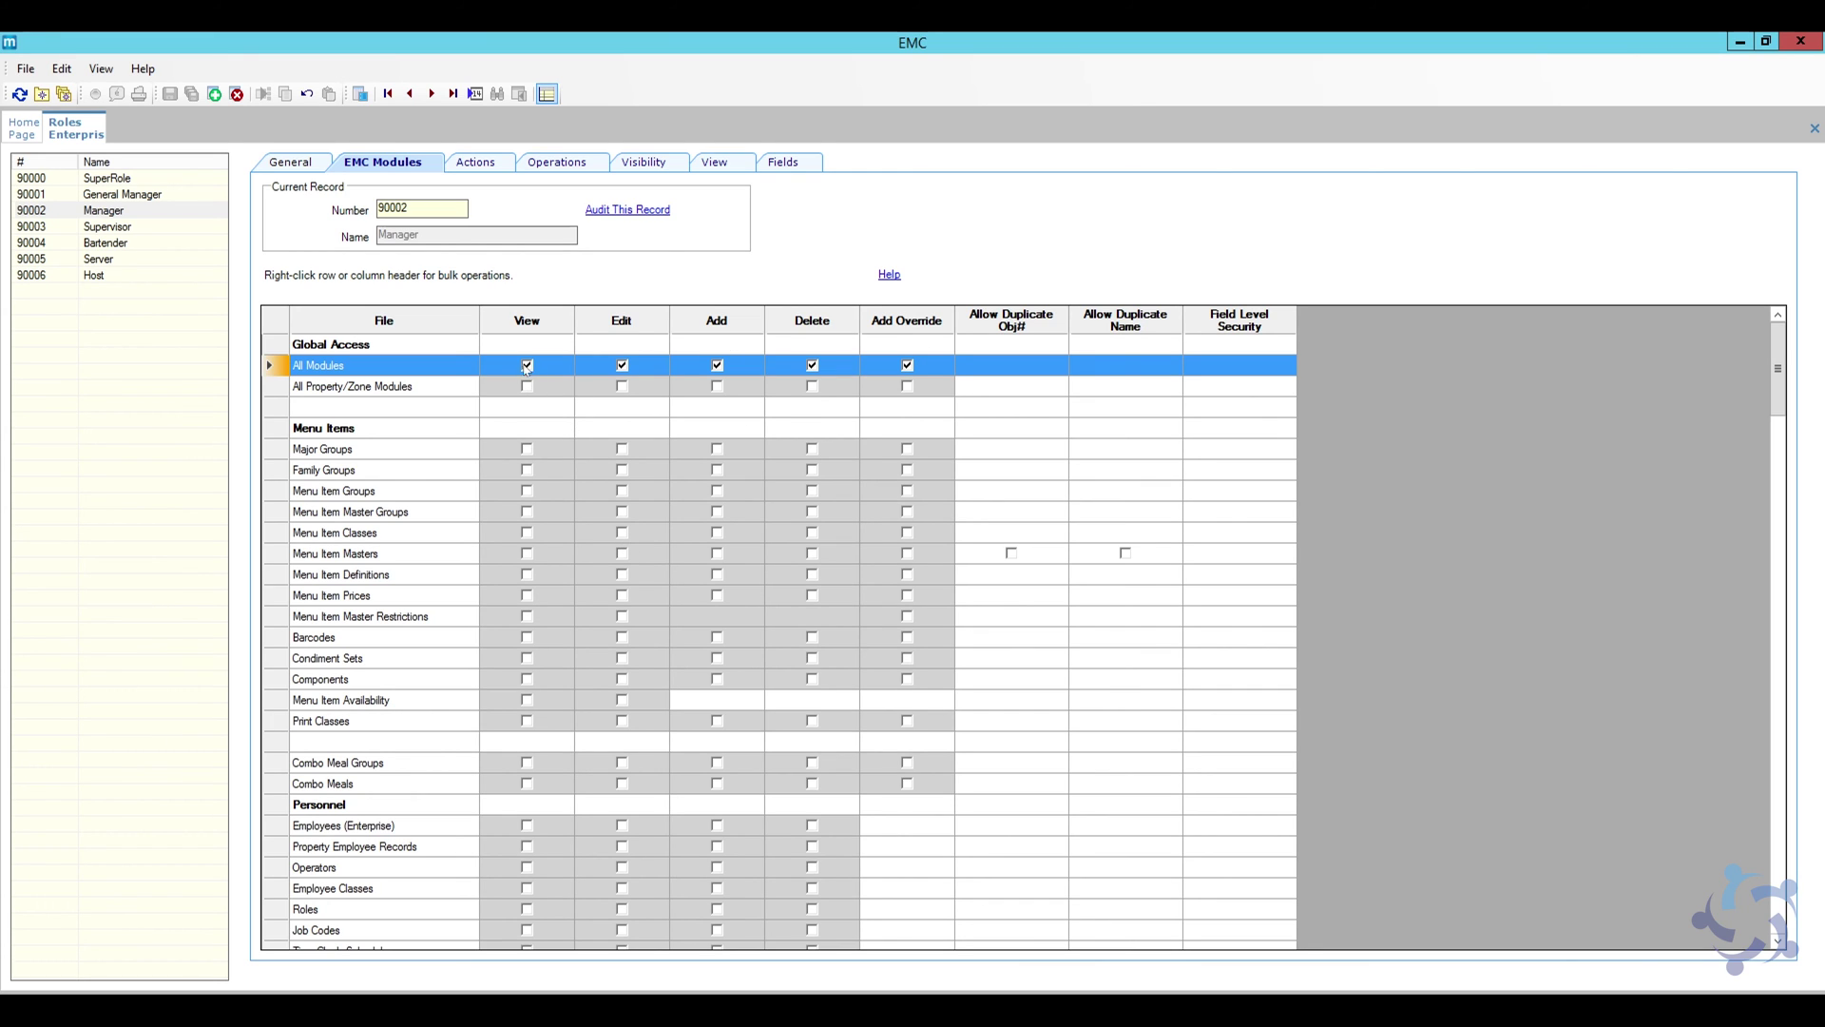
scroll(563, 585, "down", 4)
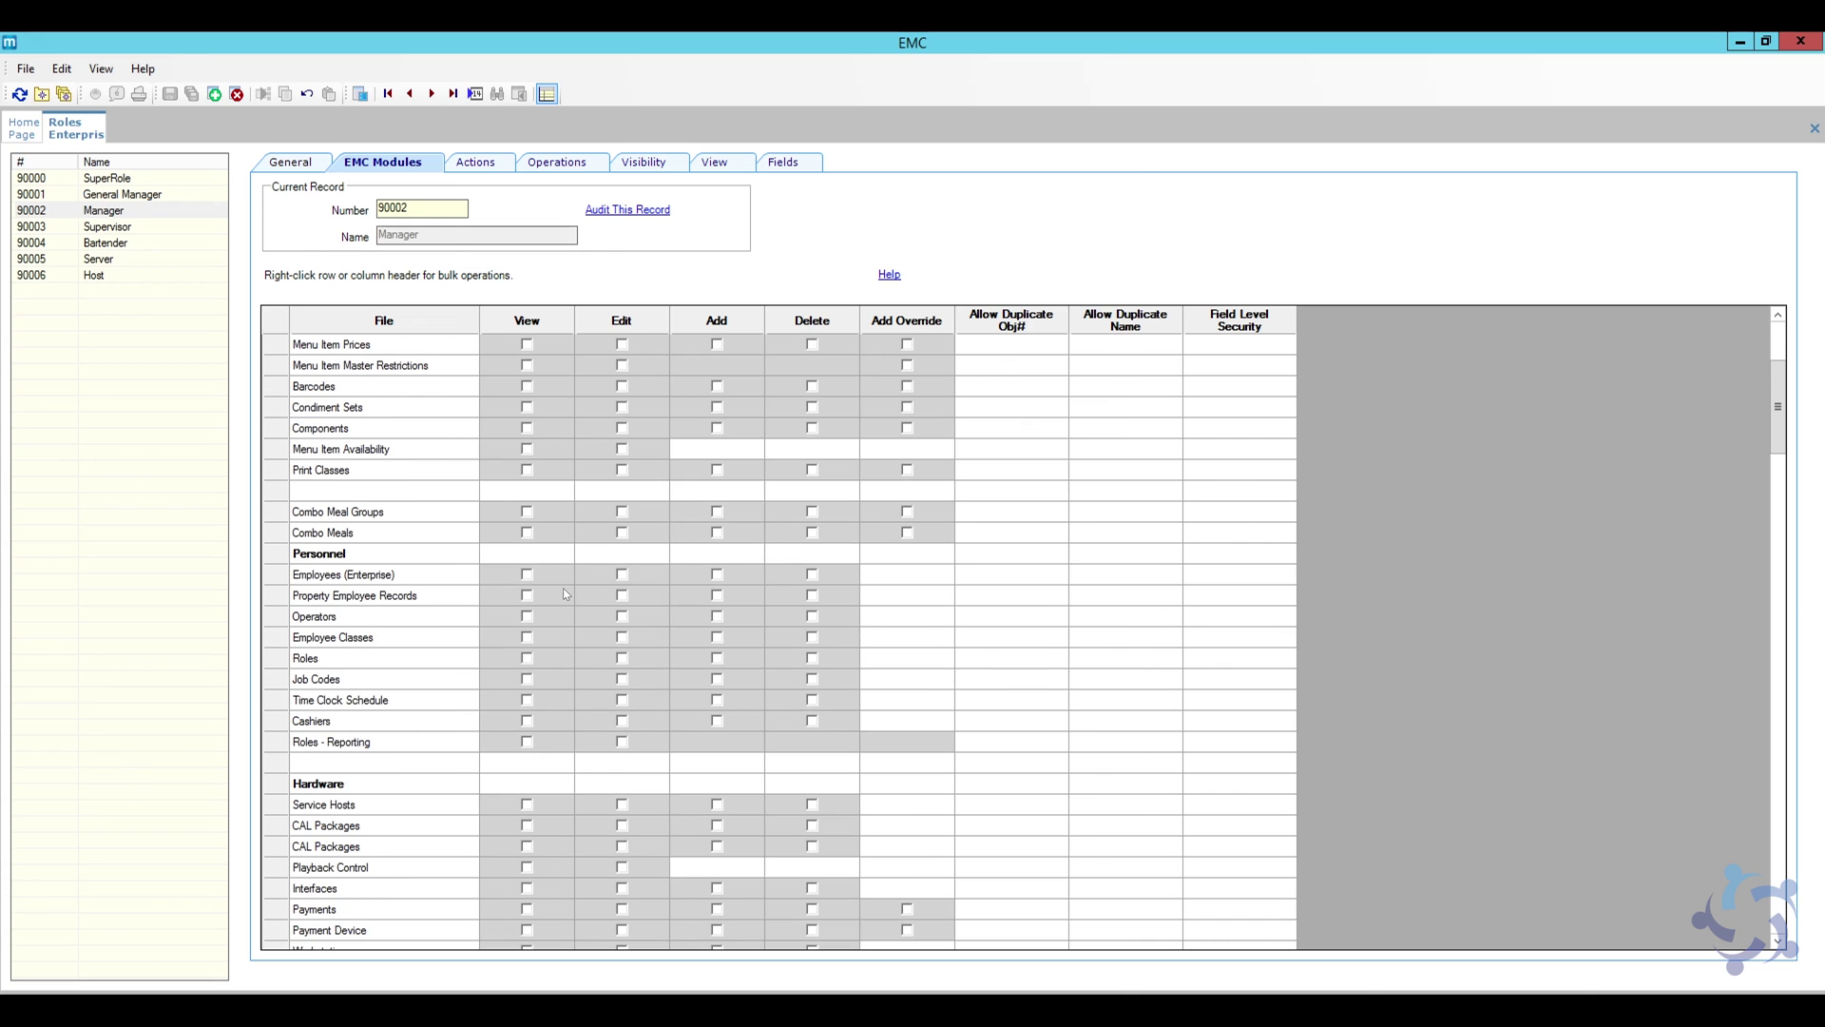
scroll(571, 592, "up", 4)
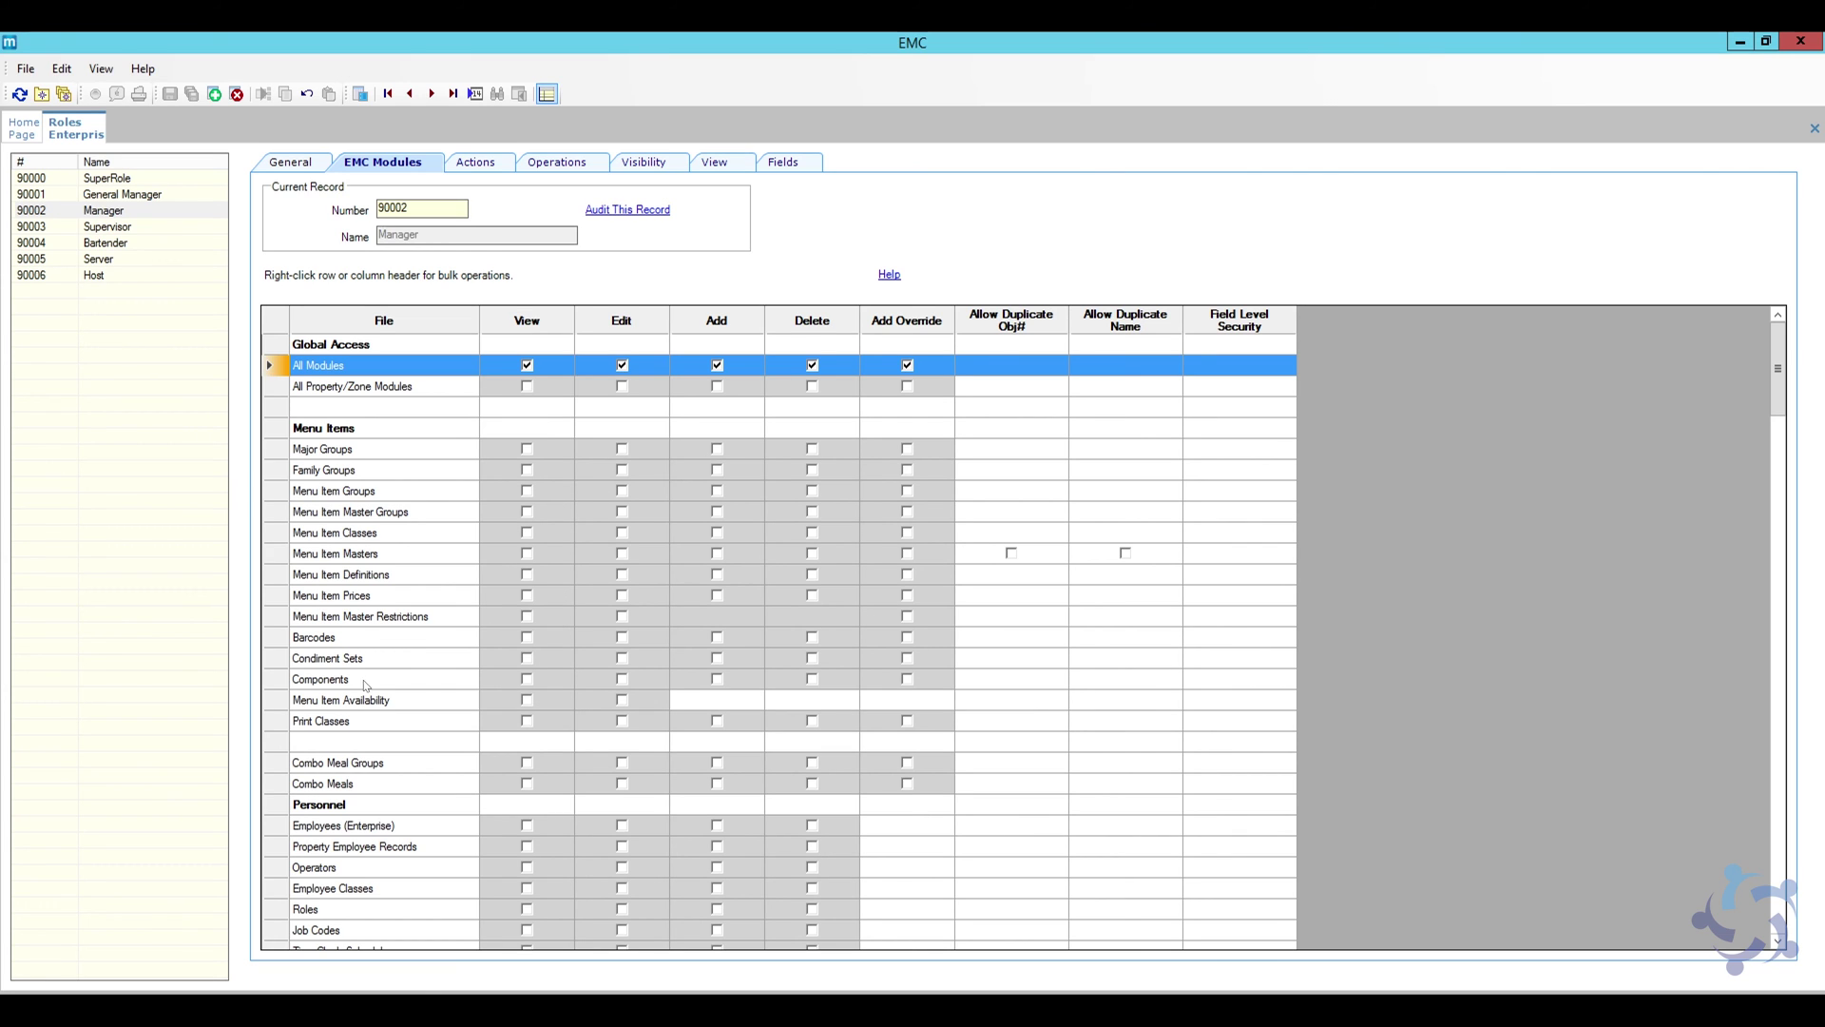
scroll(546, 722, "down", 4)
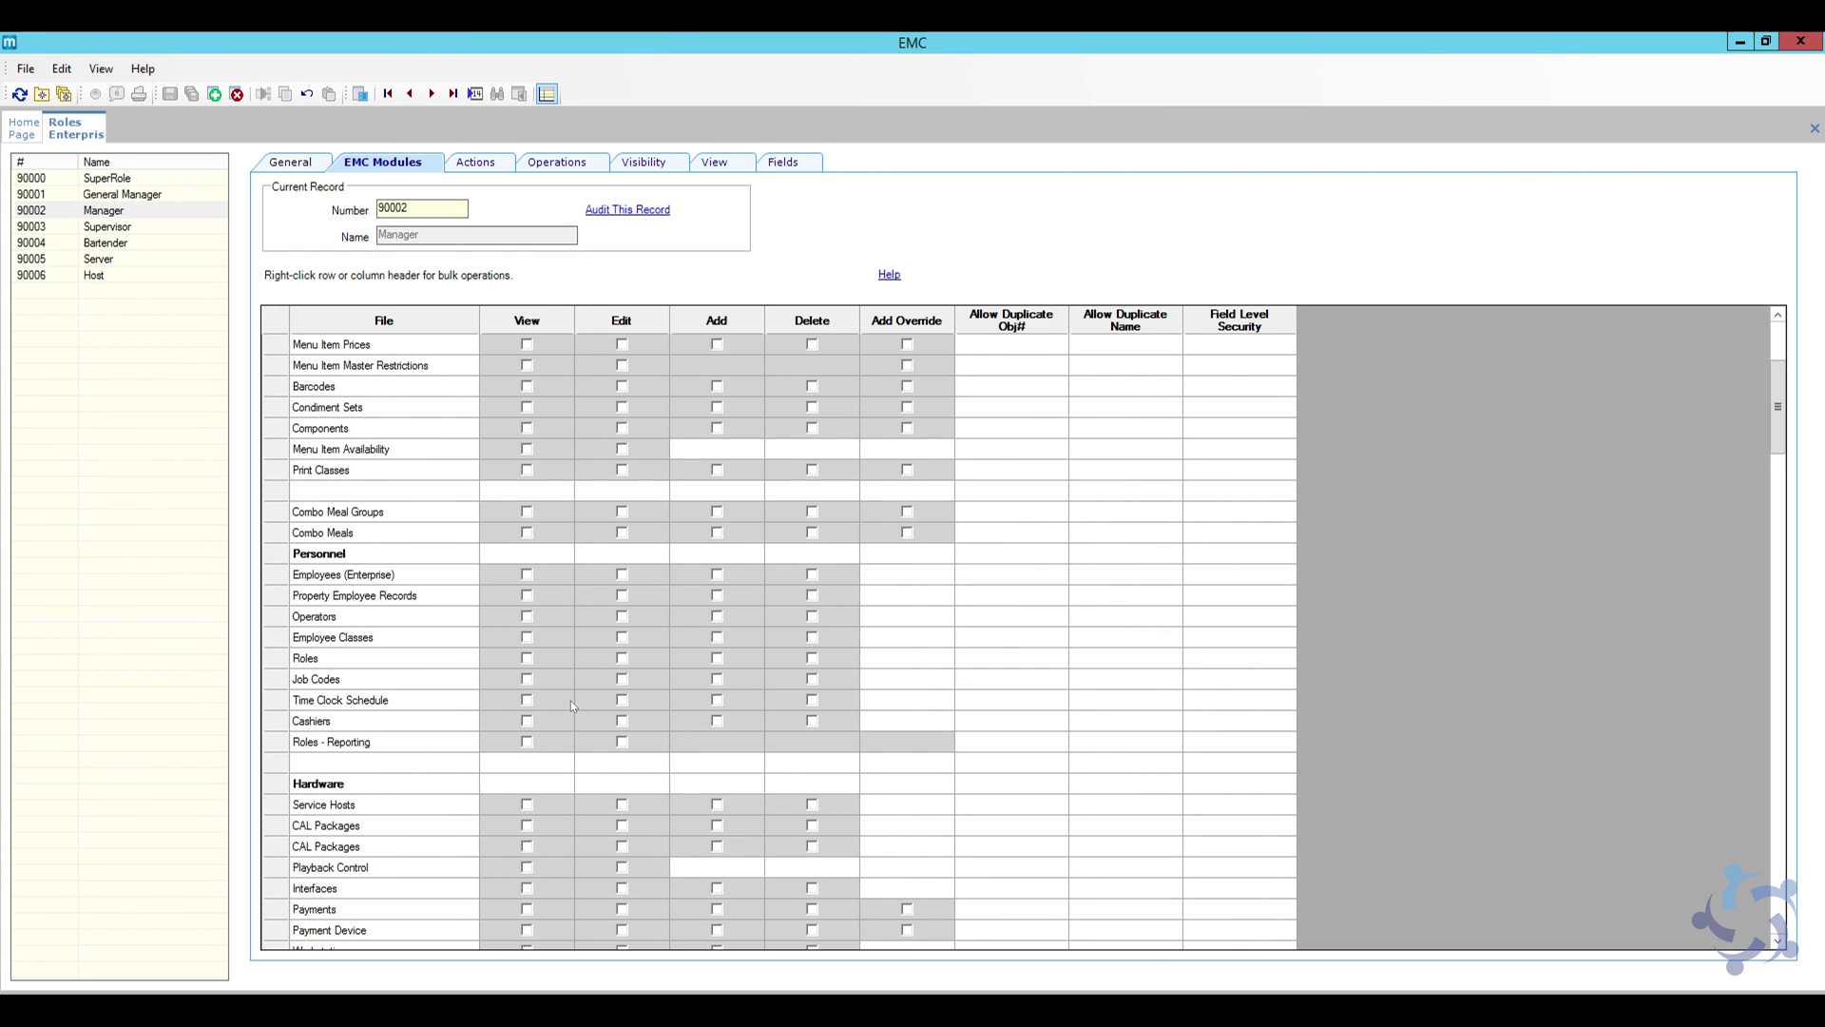
scroll(572, 705, "down", 2)
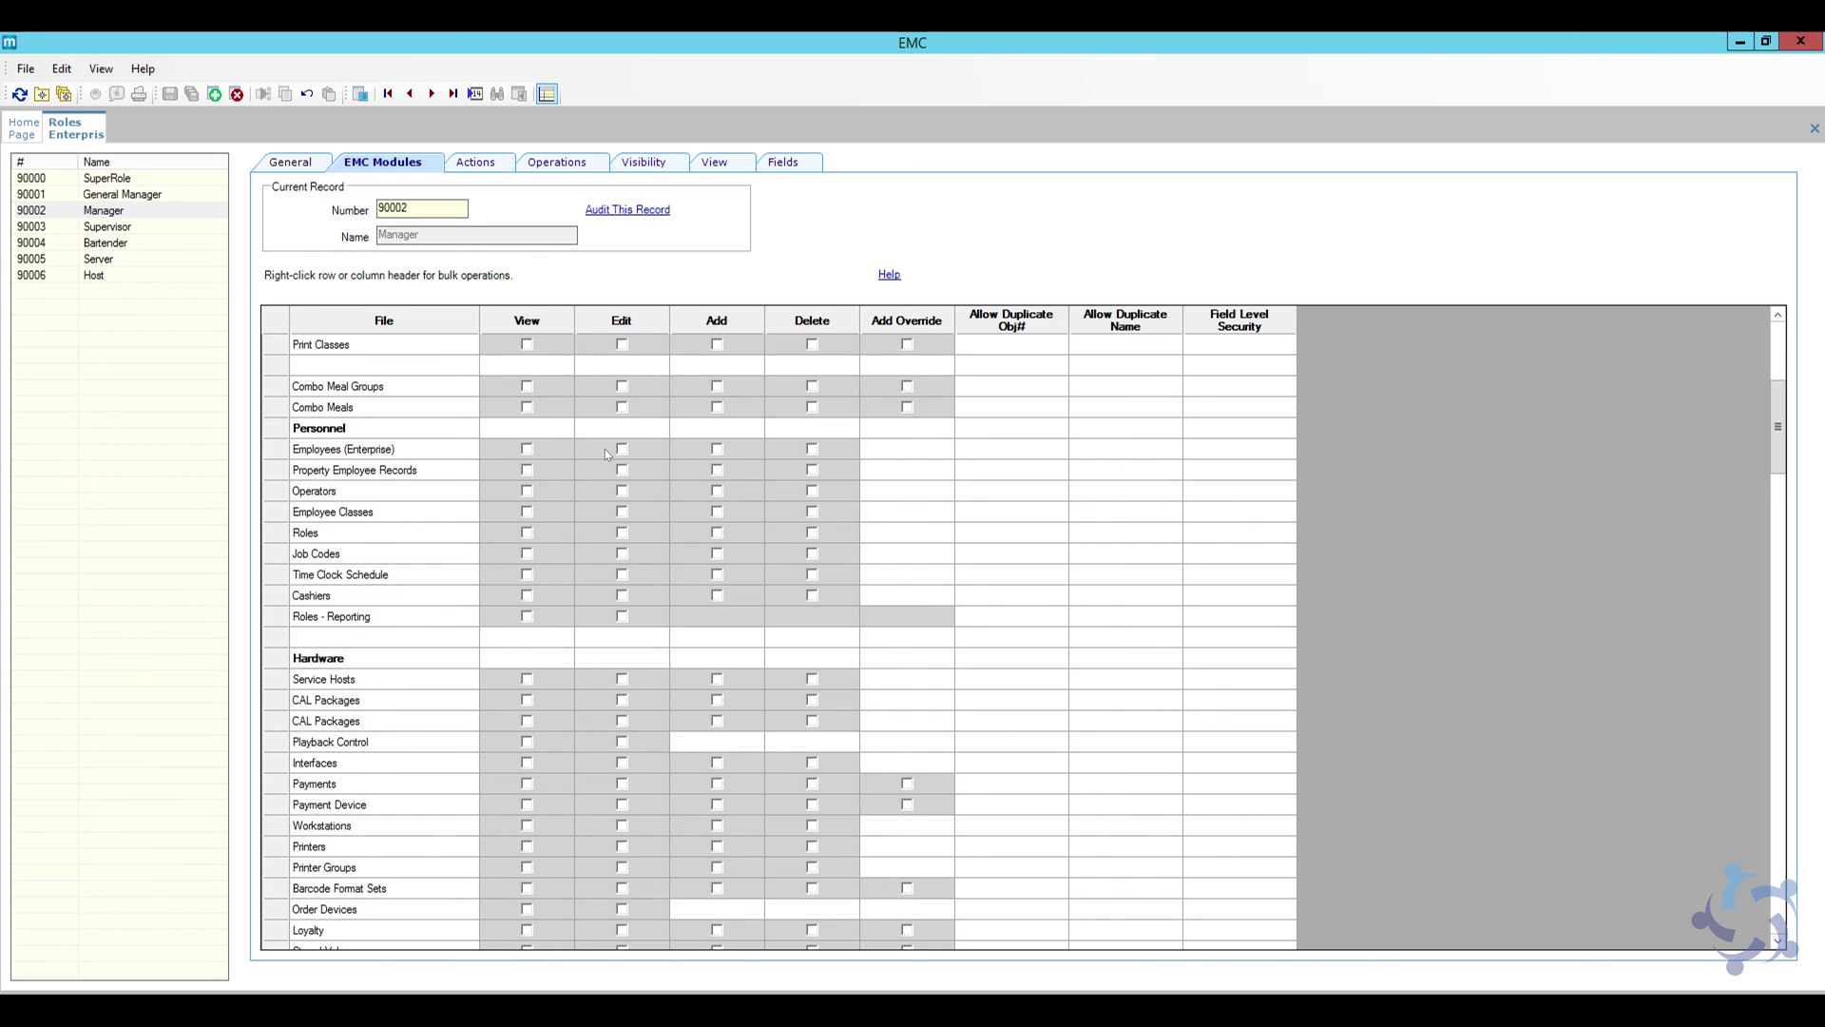
left_click(484, 174)
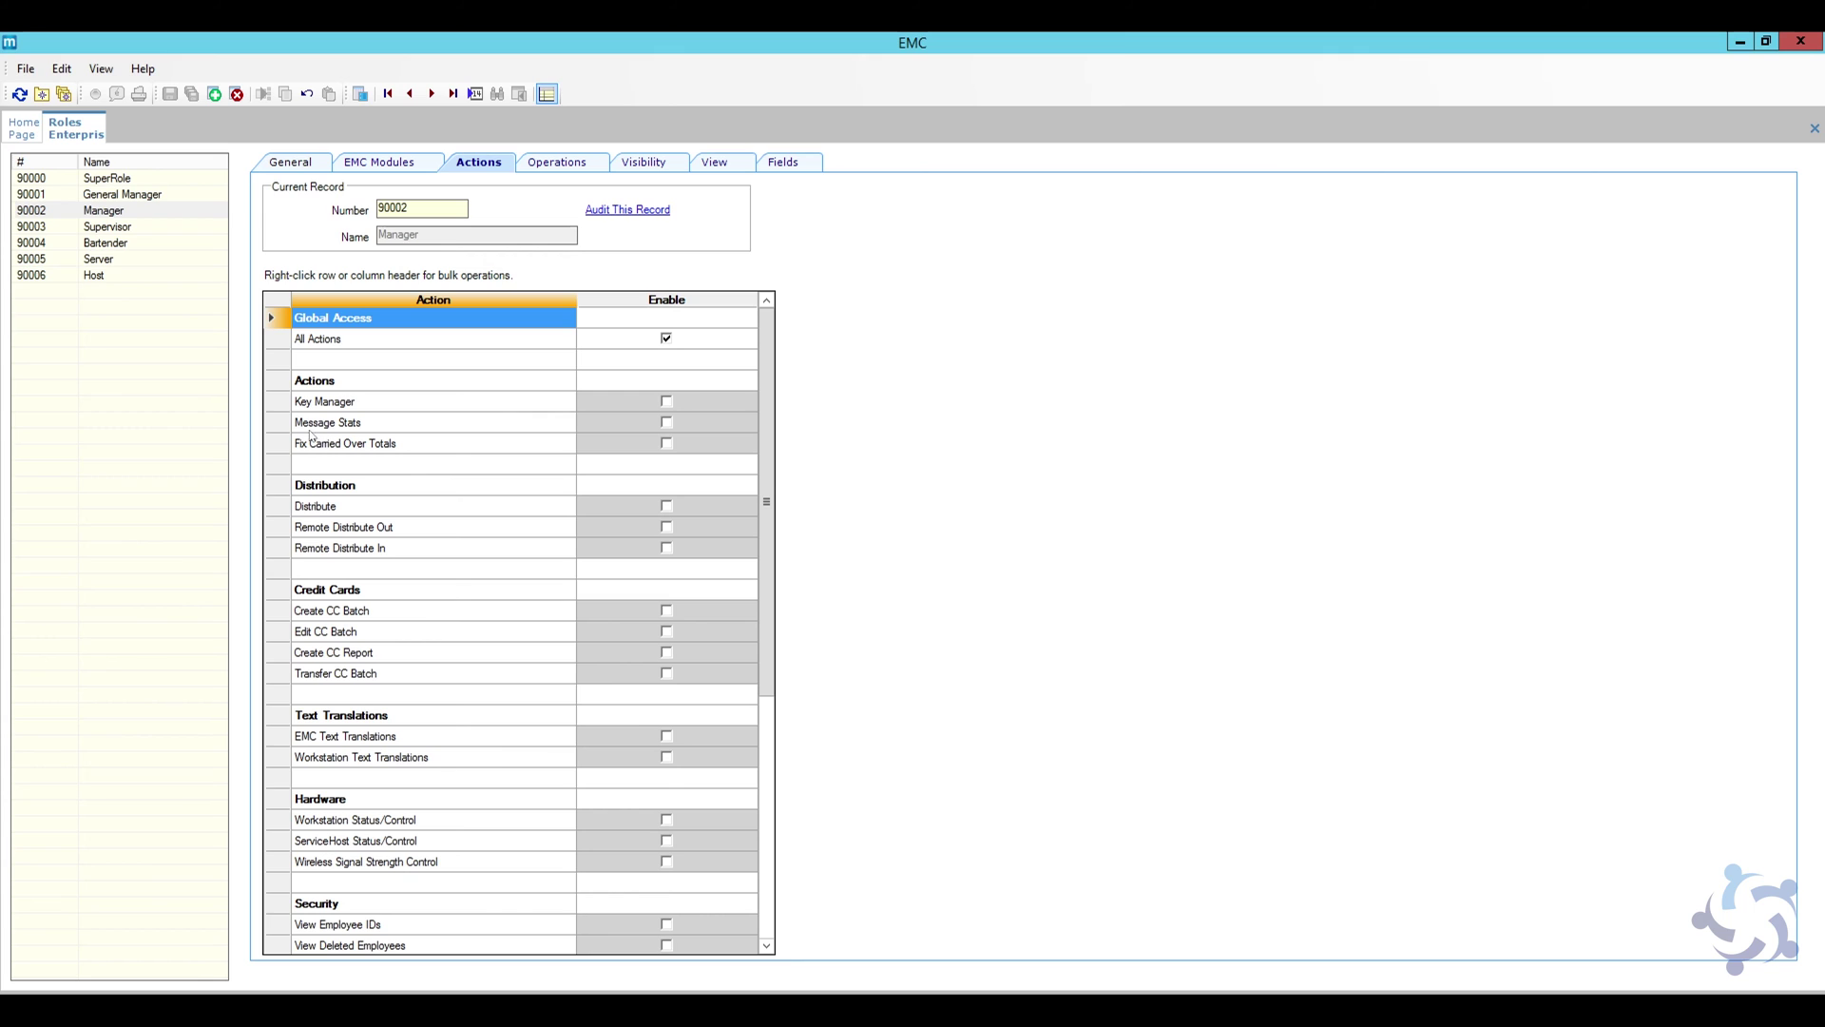
Review the Manager role's Distribute, Create CC Batch, View Employee IDs, View Deleted and Permanently Delete Employees privileges
left_click(280, 509)
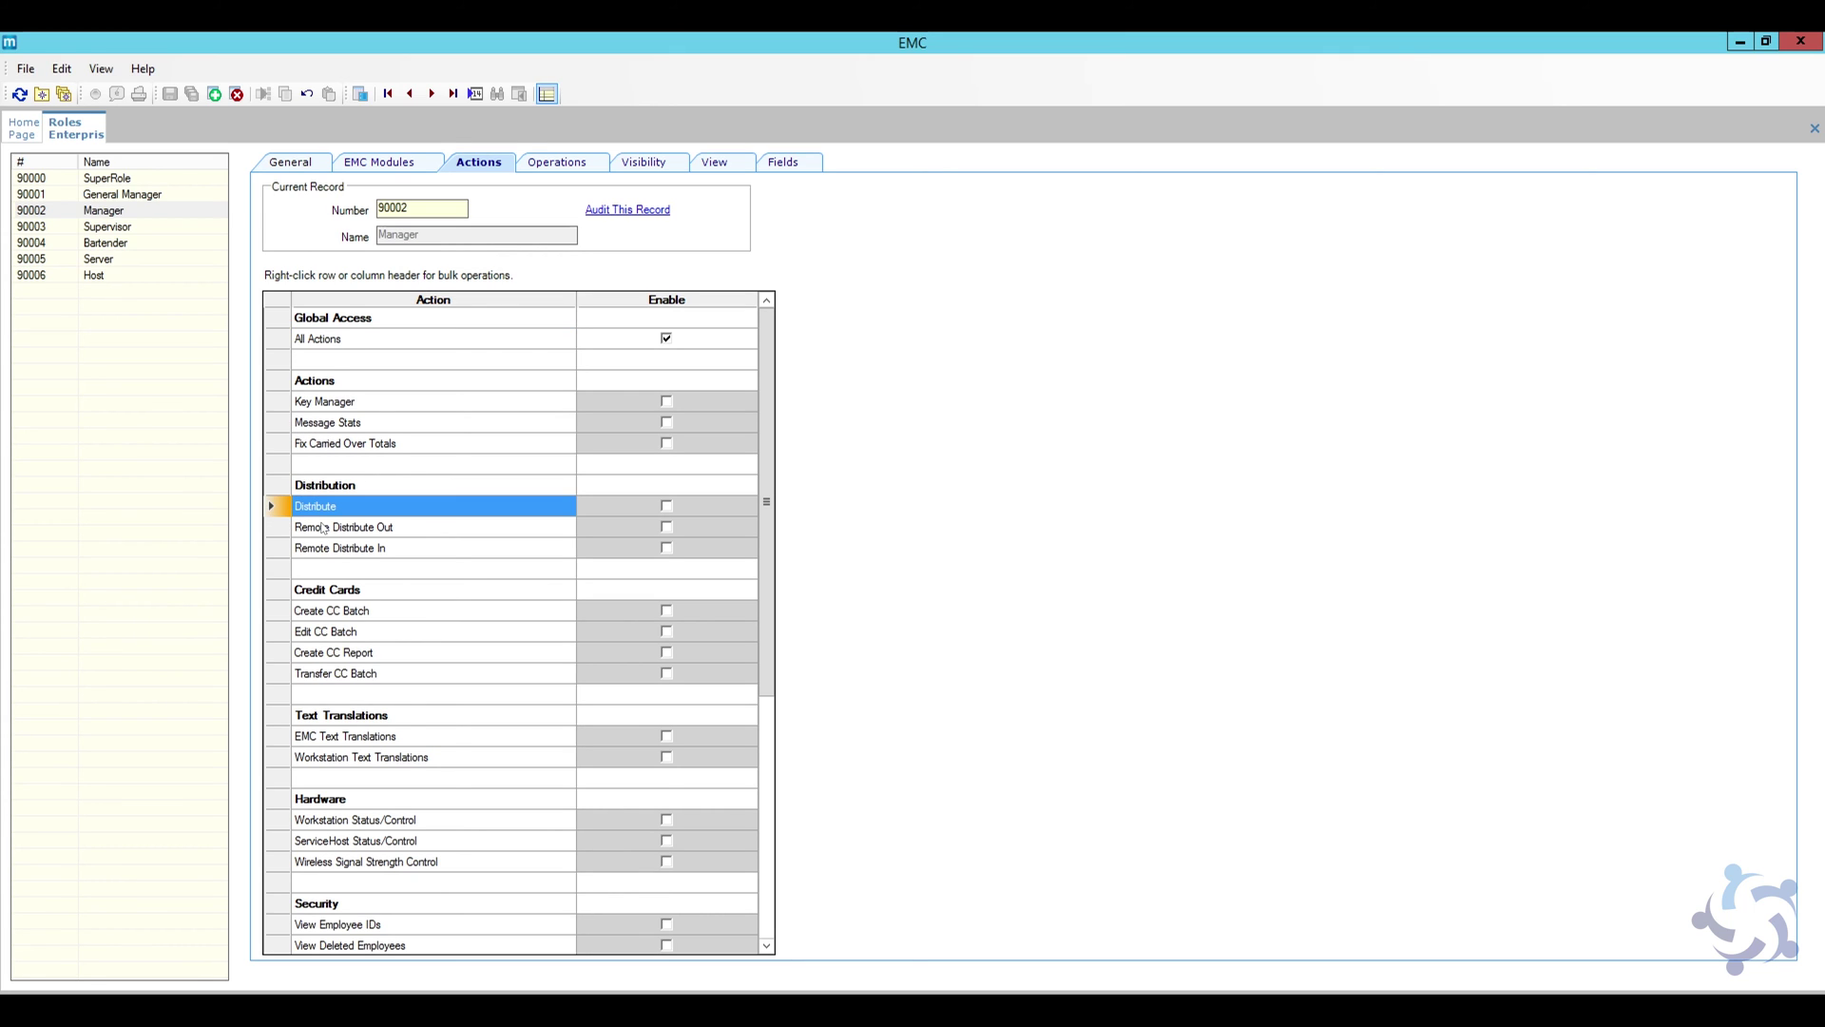
left_click(282, 613)
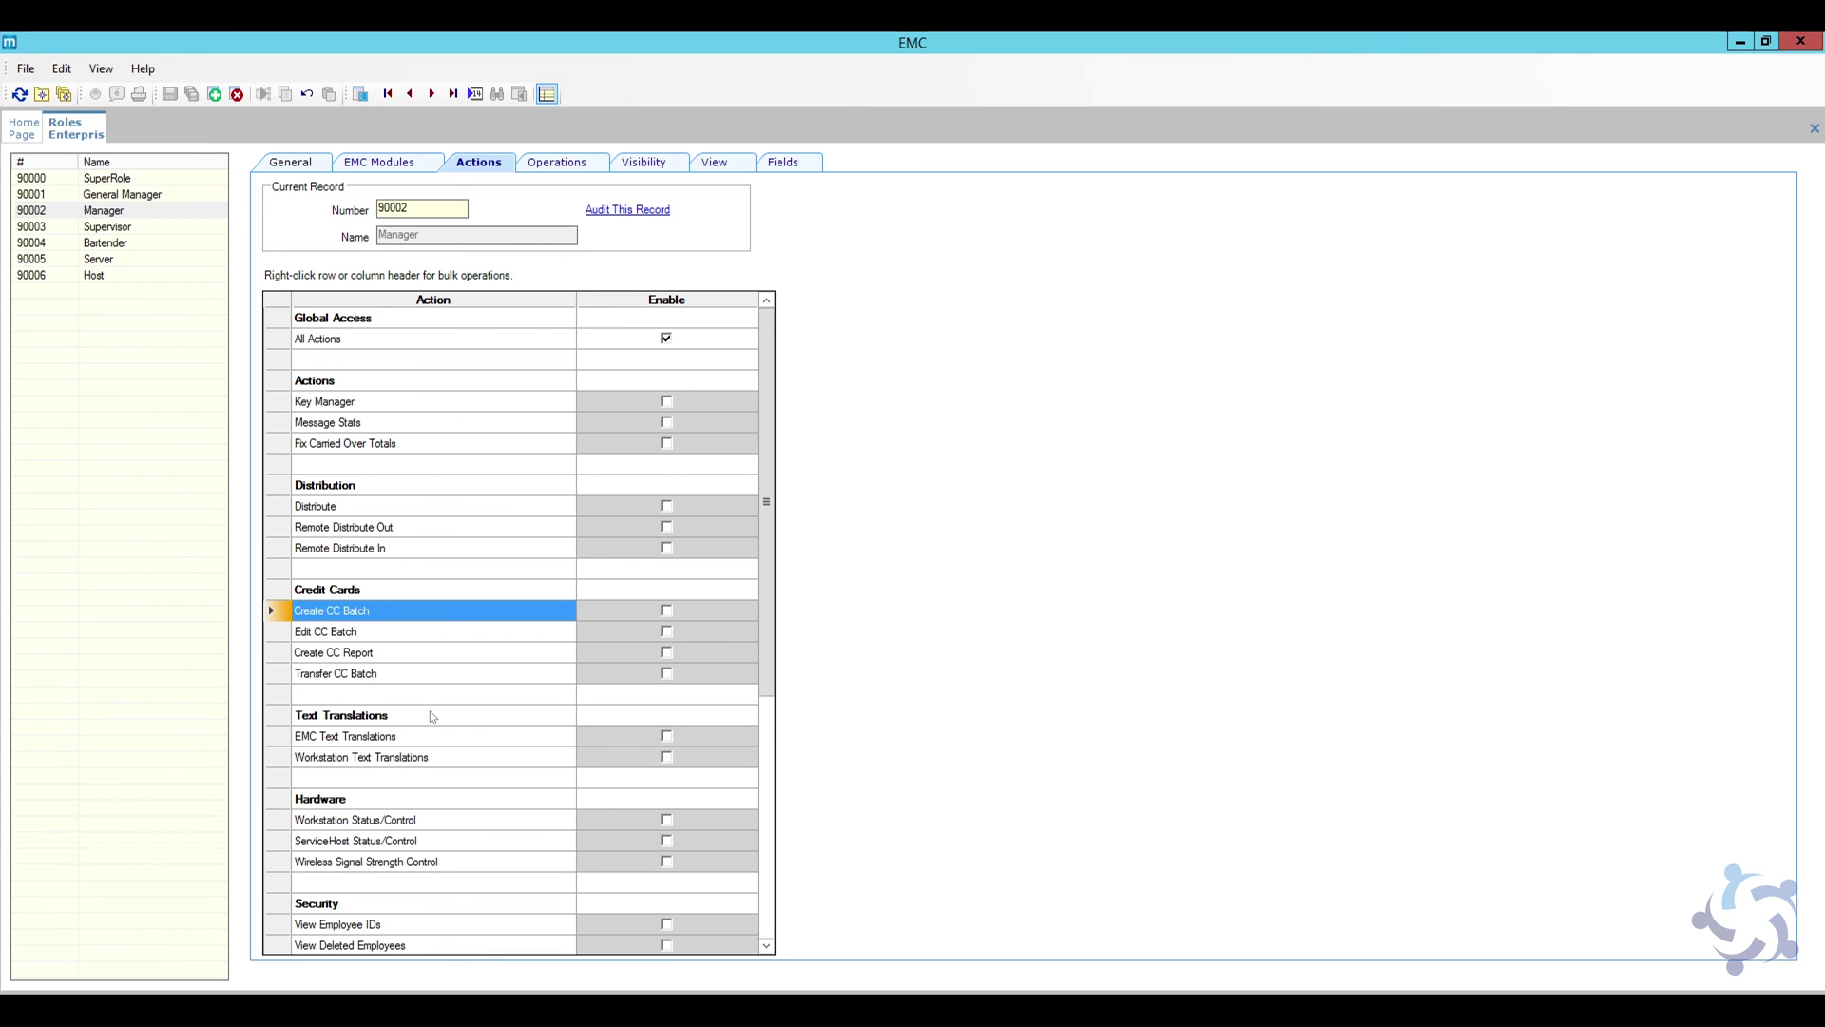
scroll(432, 715, "down", 1)
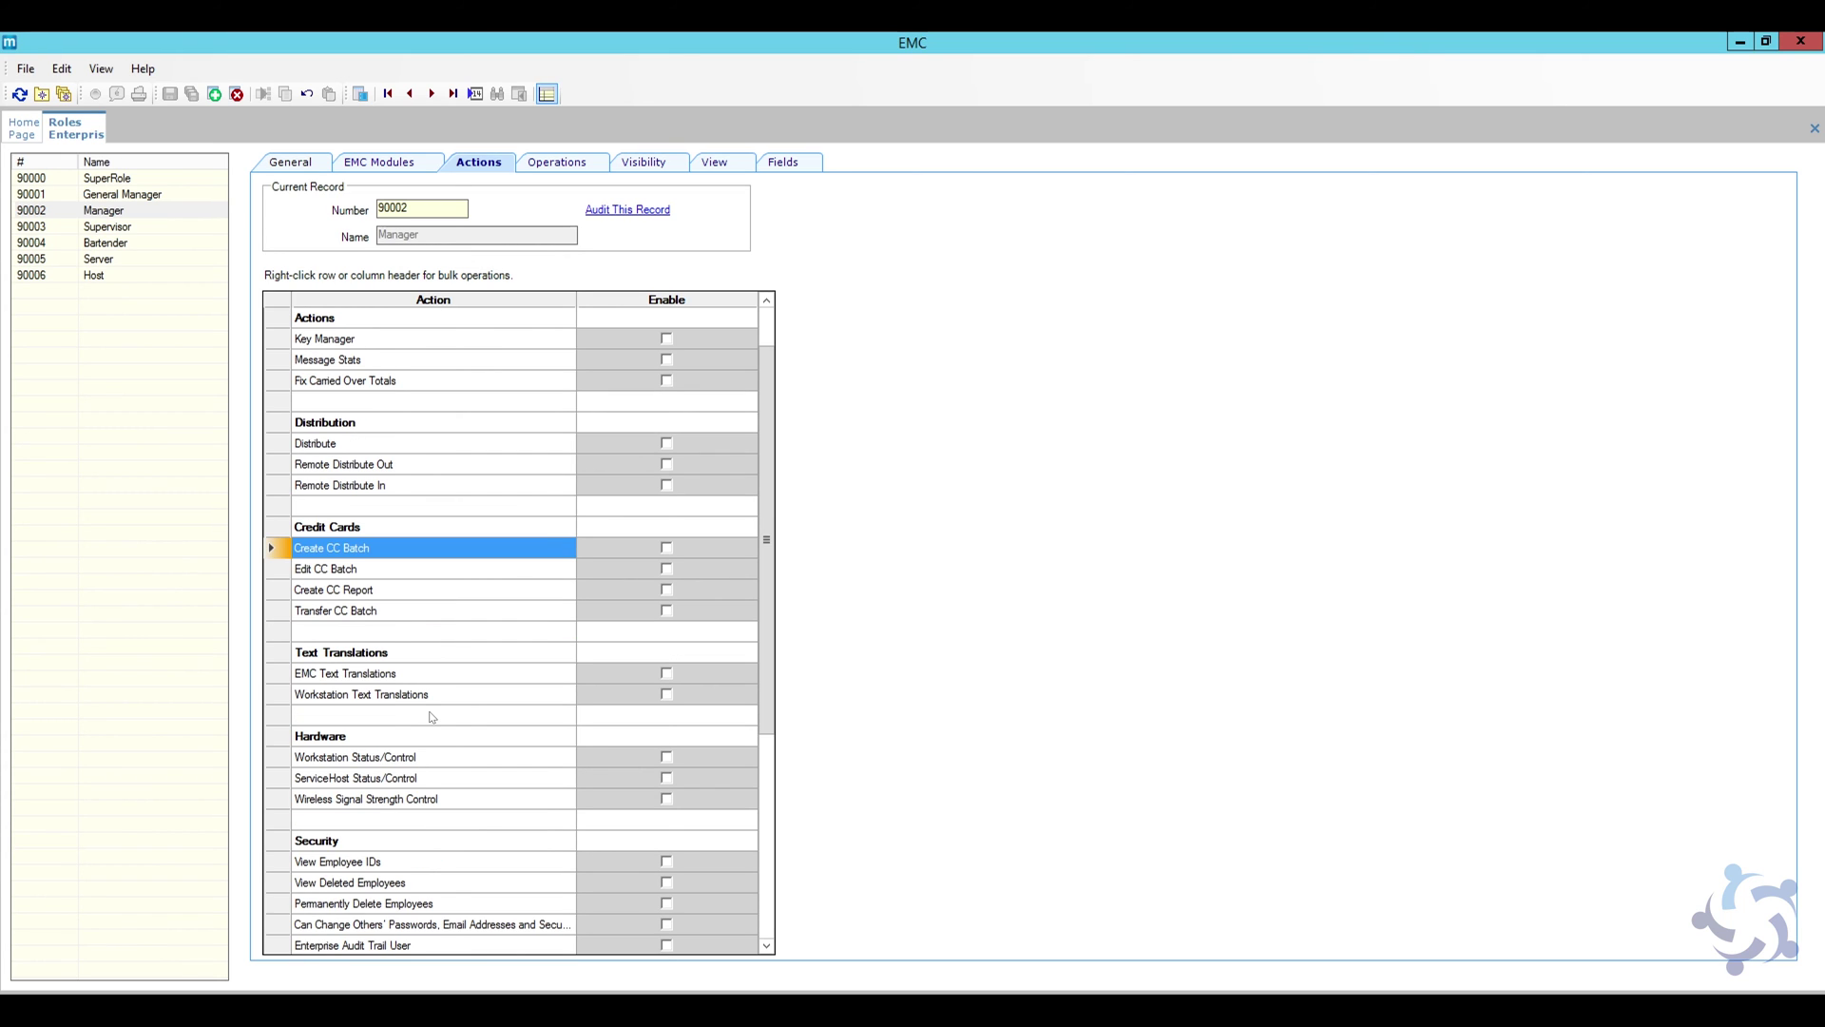
left_click(282, 866)
left_click(281, 889)
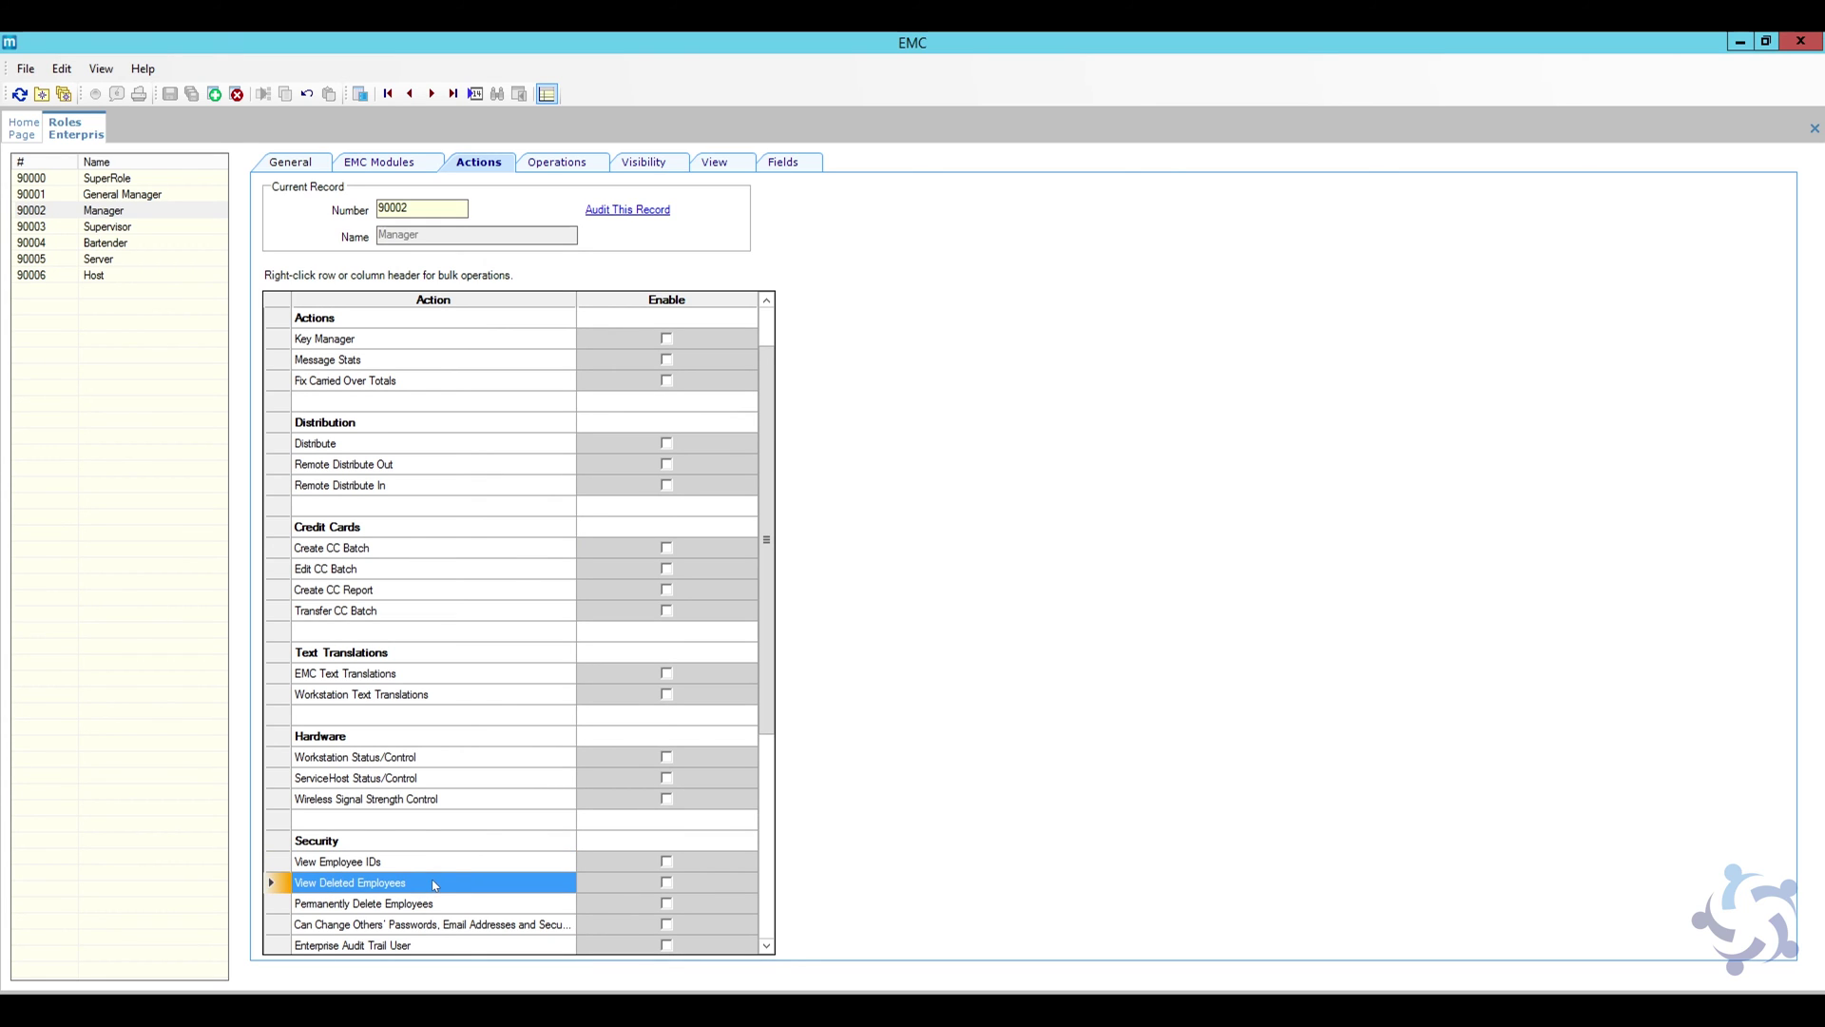
left_click(280, 905)
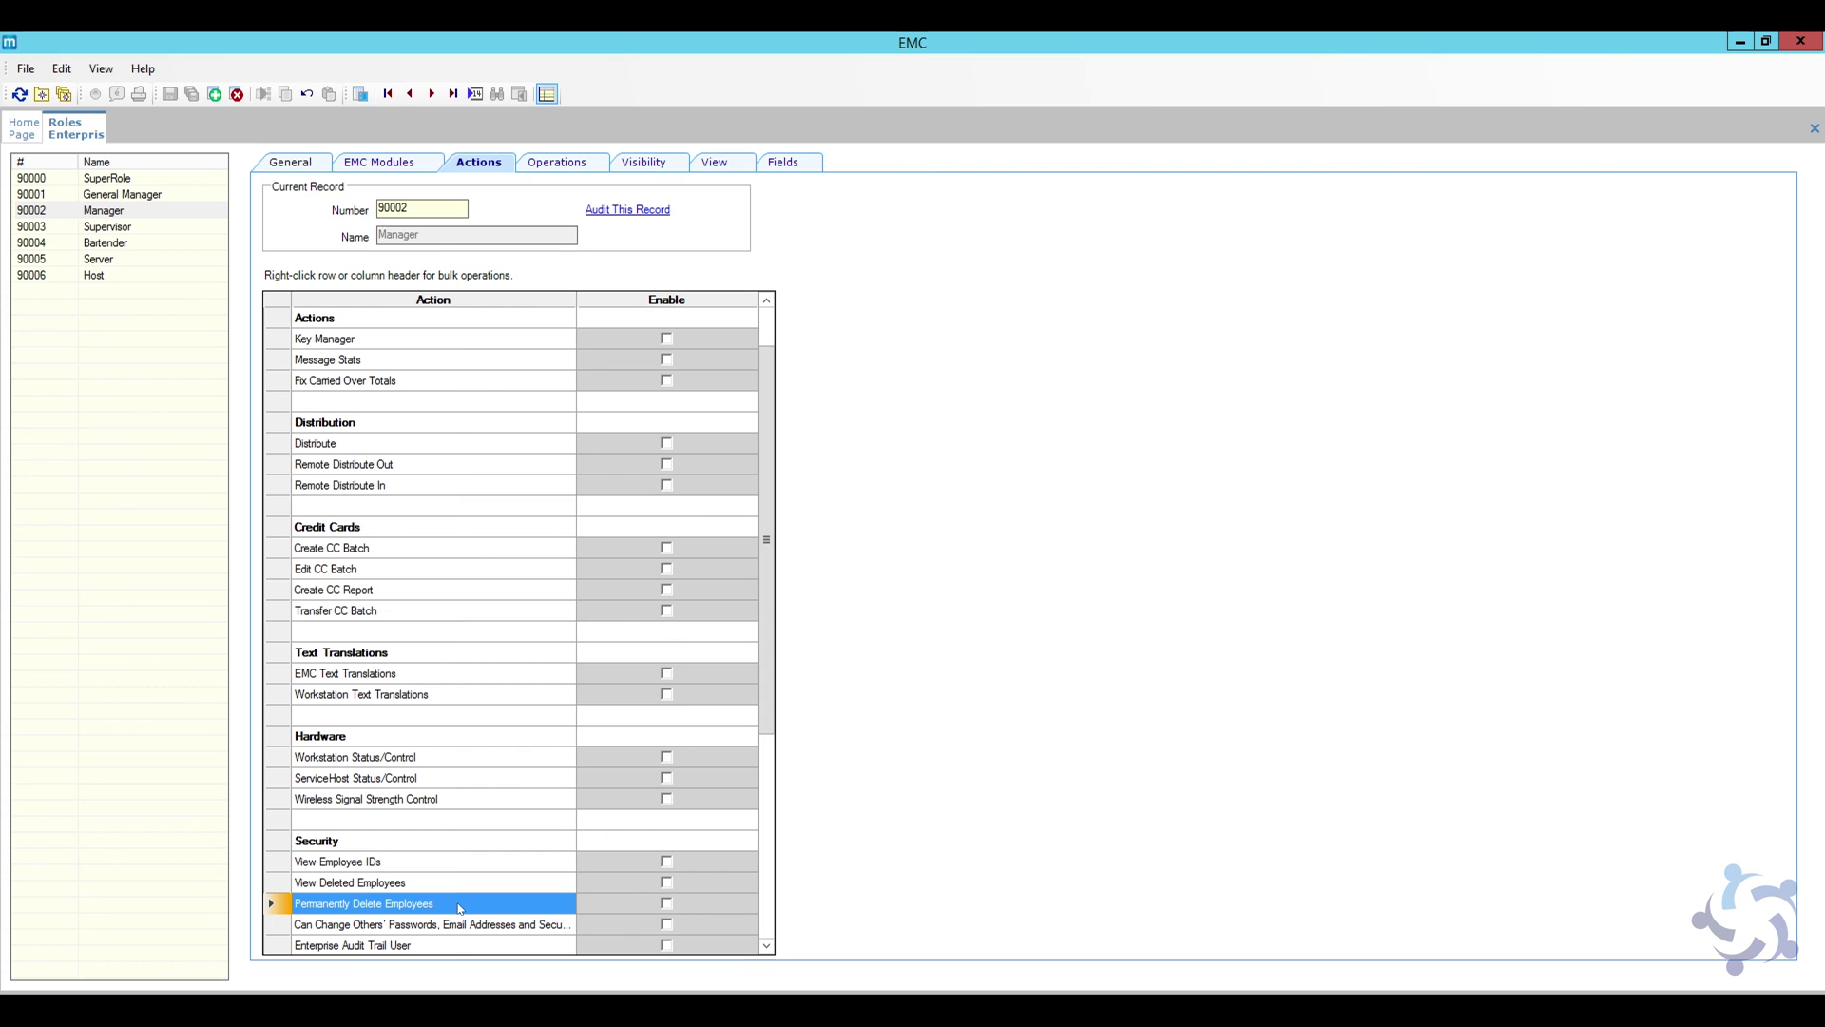
Return to the enabled All Actions privilege, then show the role's Operations privileges
scroll(505, 896, "up", 1)
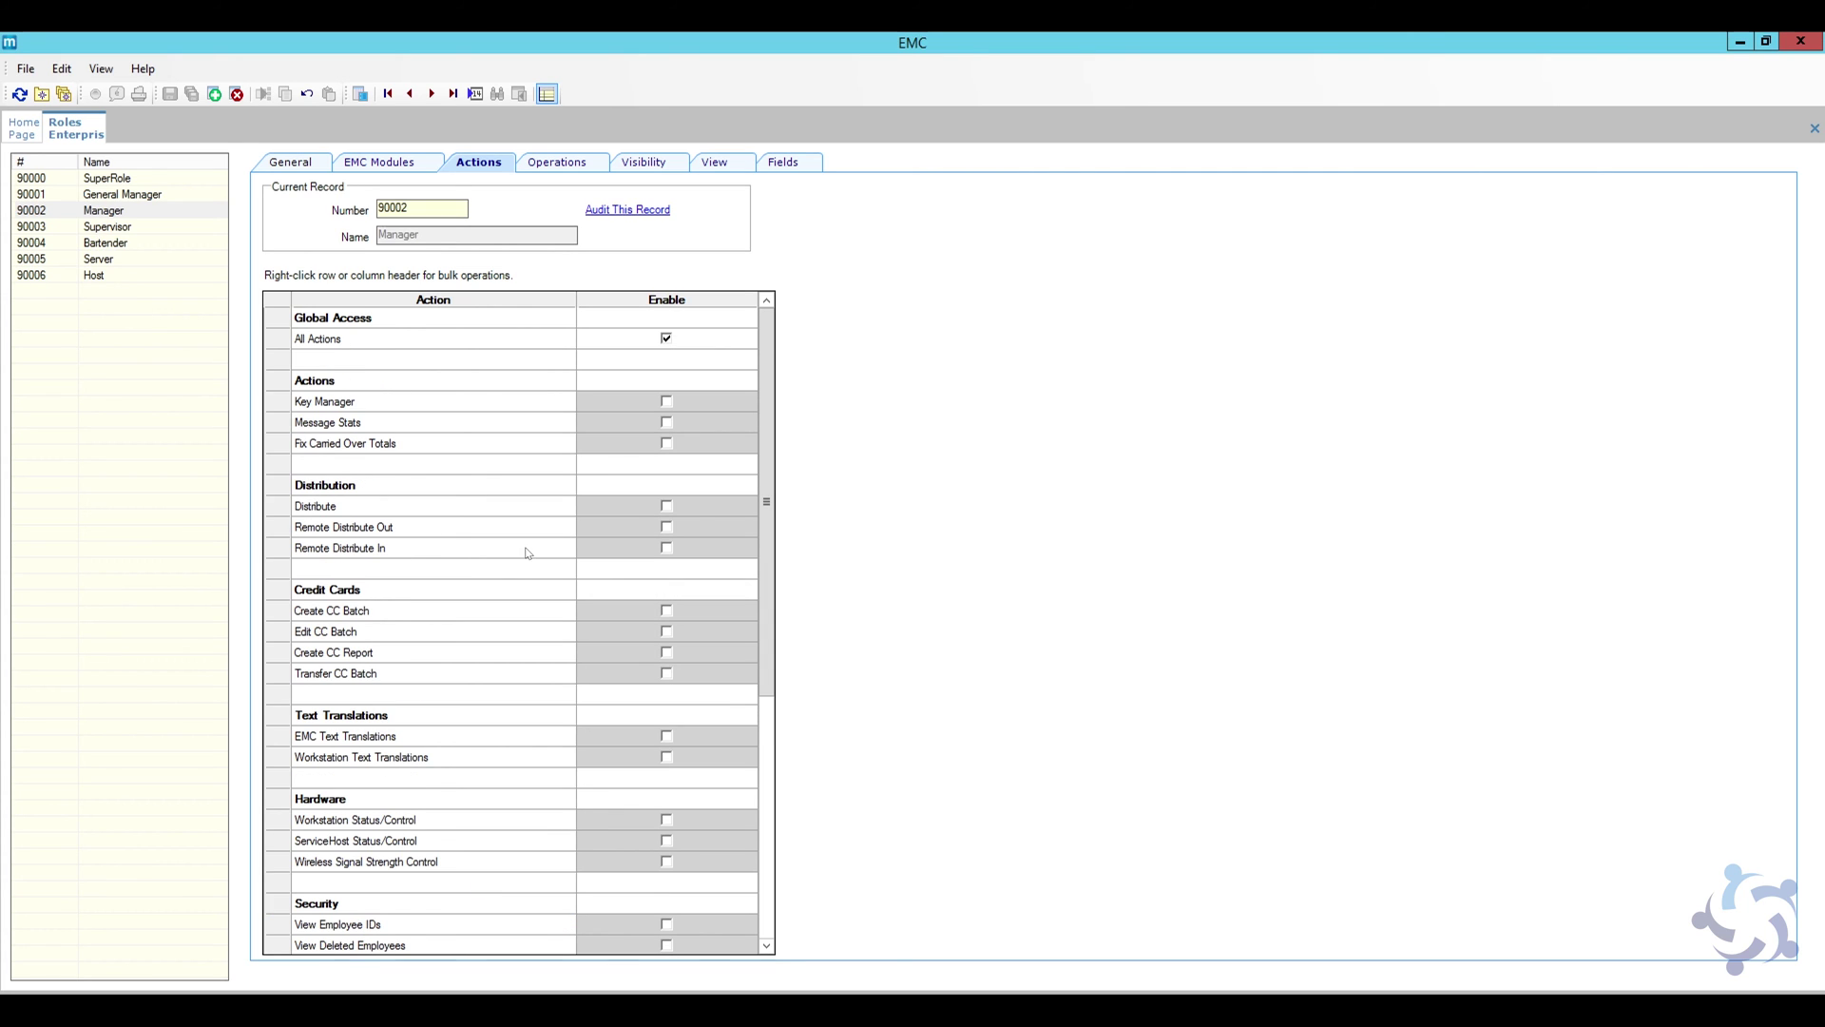
left_click(281, 340)
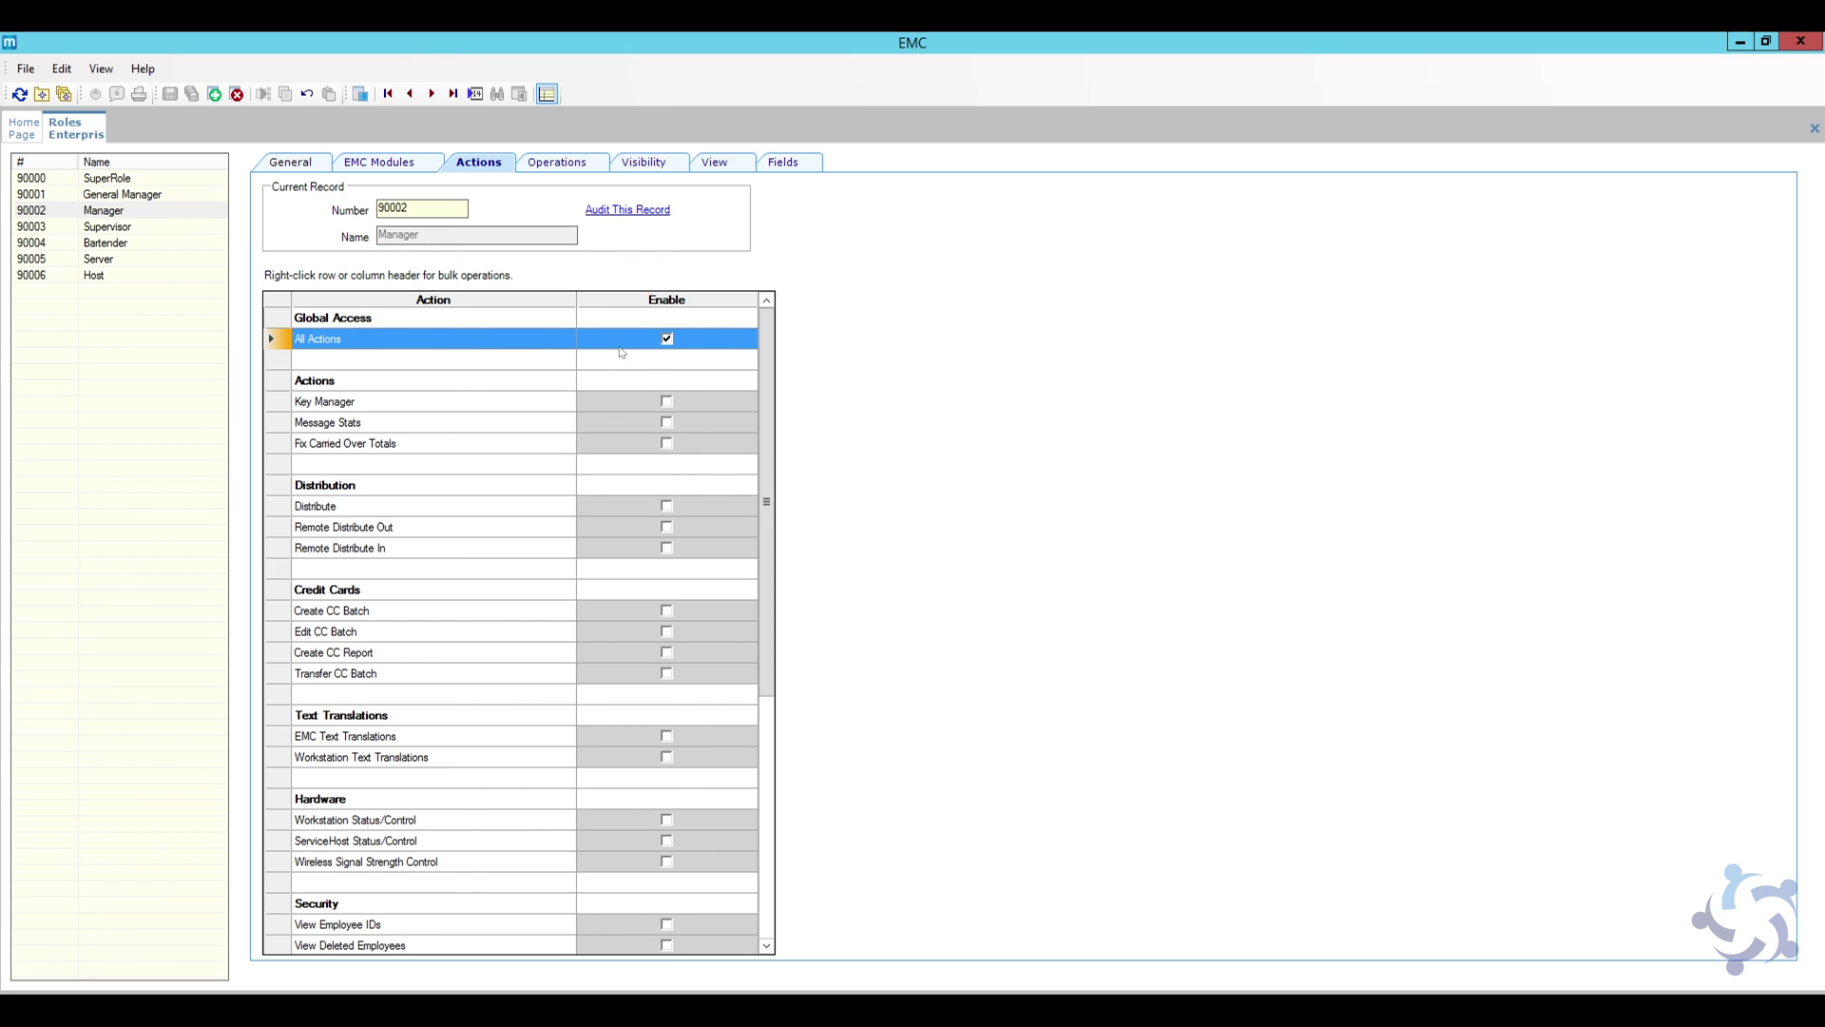
left_click(549, 166)
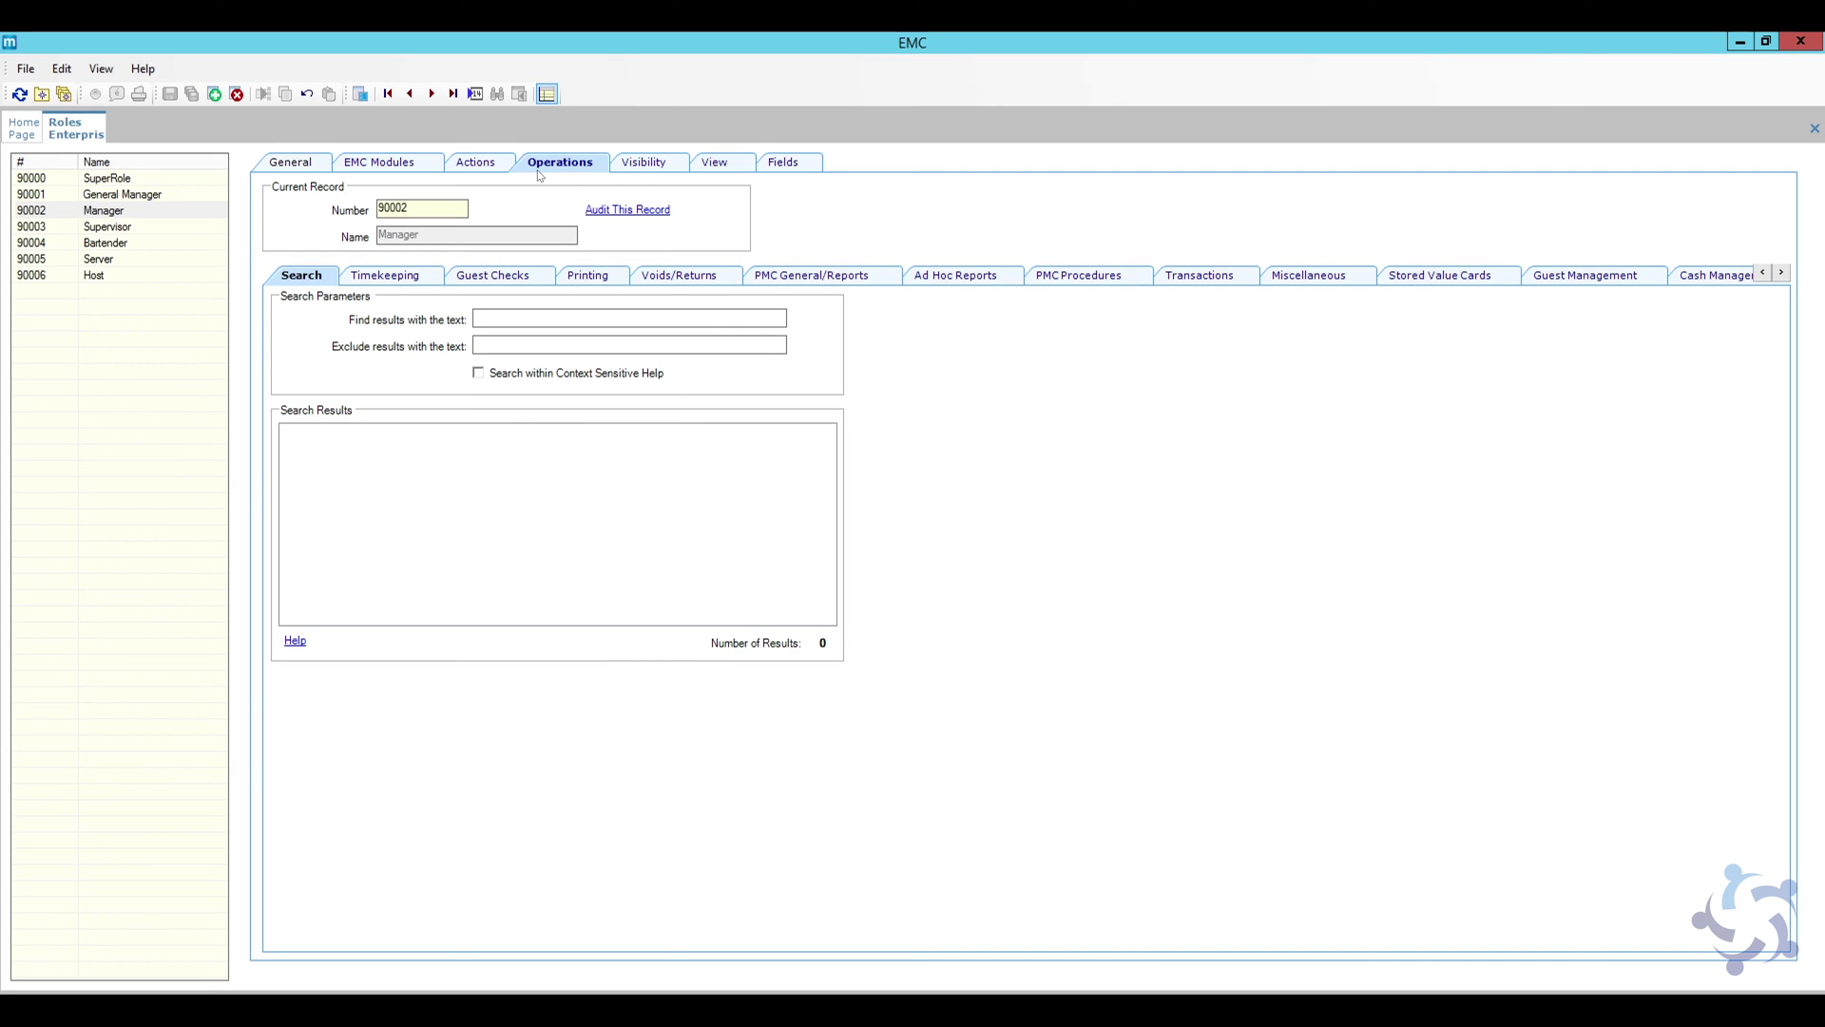
Review the Manager's Timekeeping and Guest Checks privileges, then compare the 90005 Server role's Guest Checks
left_click(412, 280)
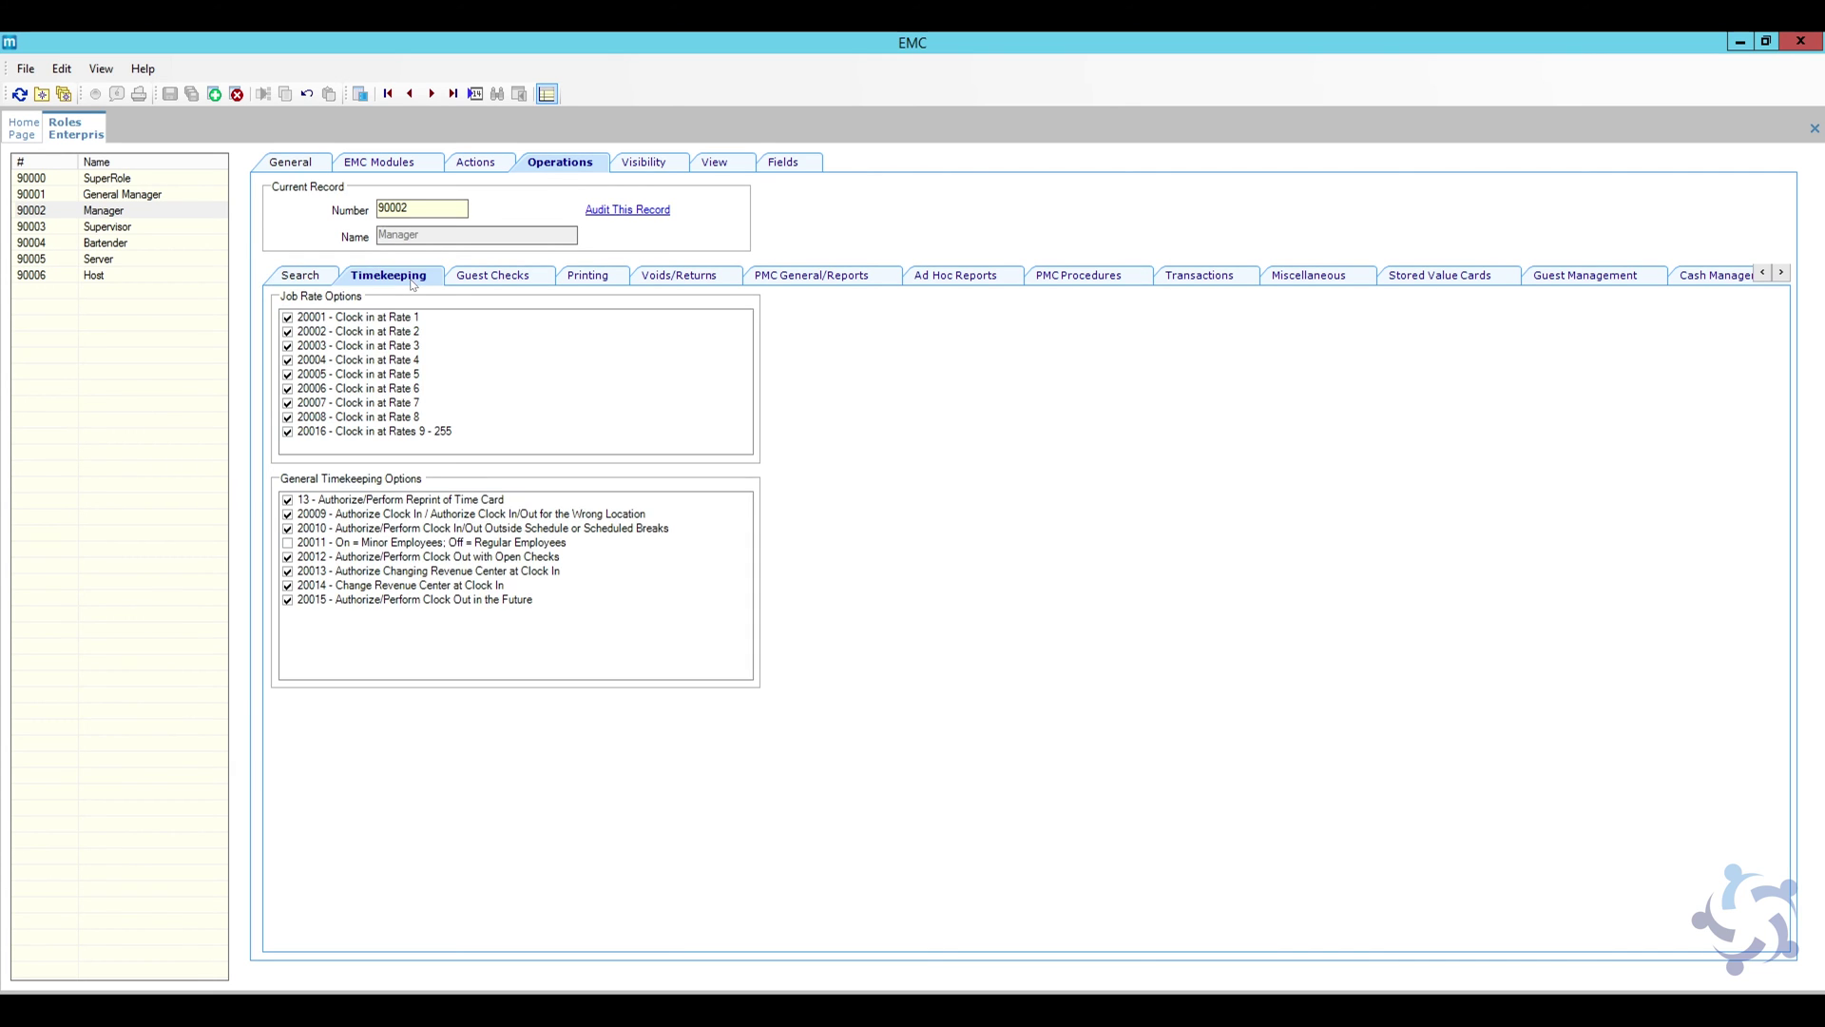
left_click(496, 280)
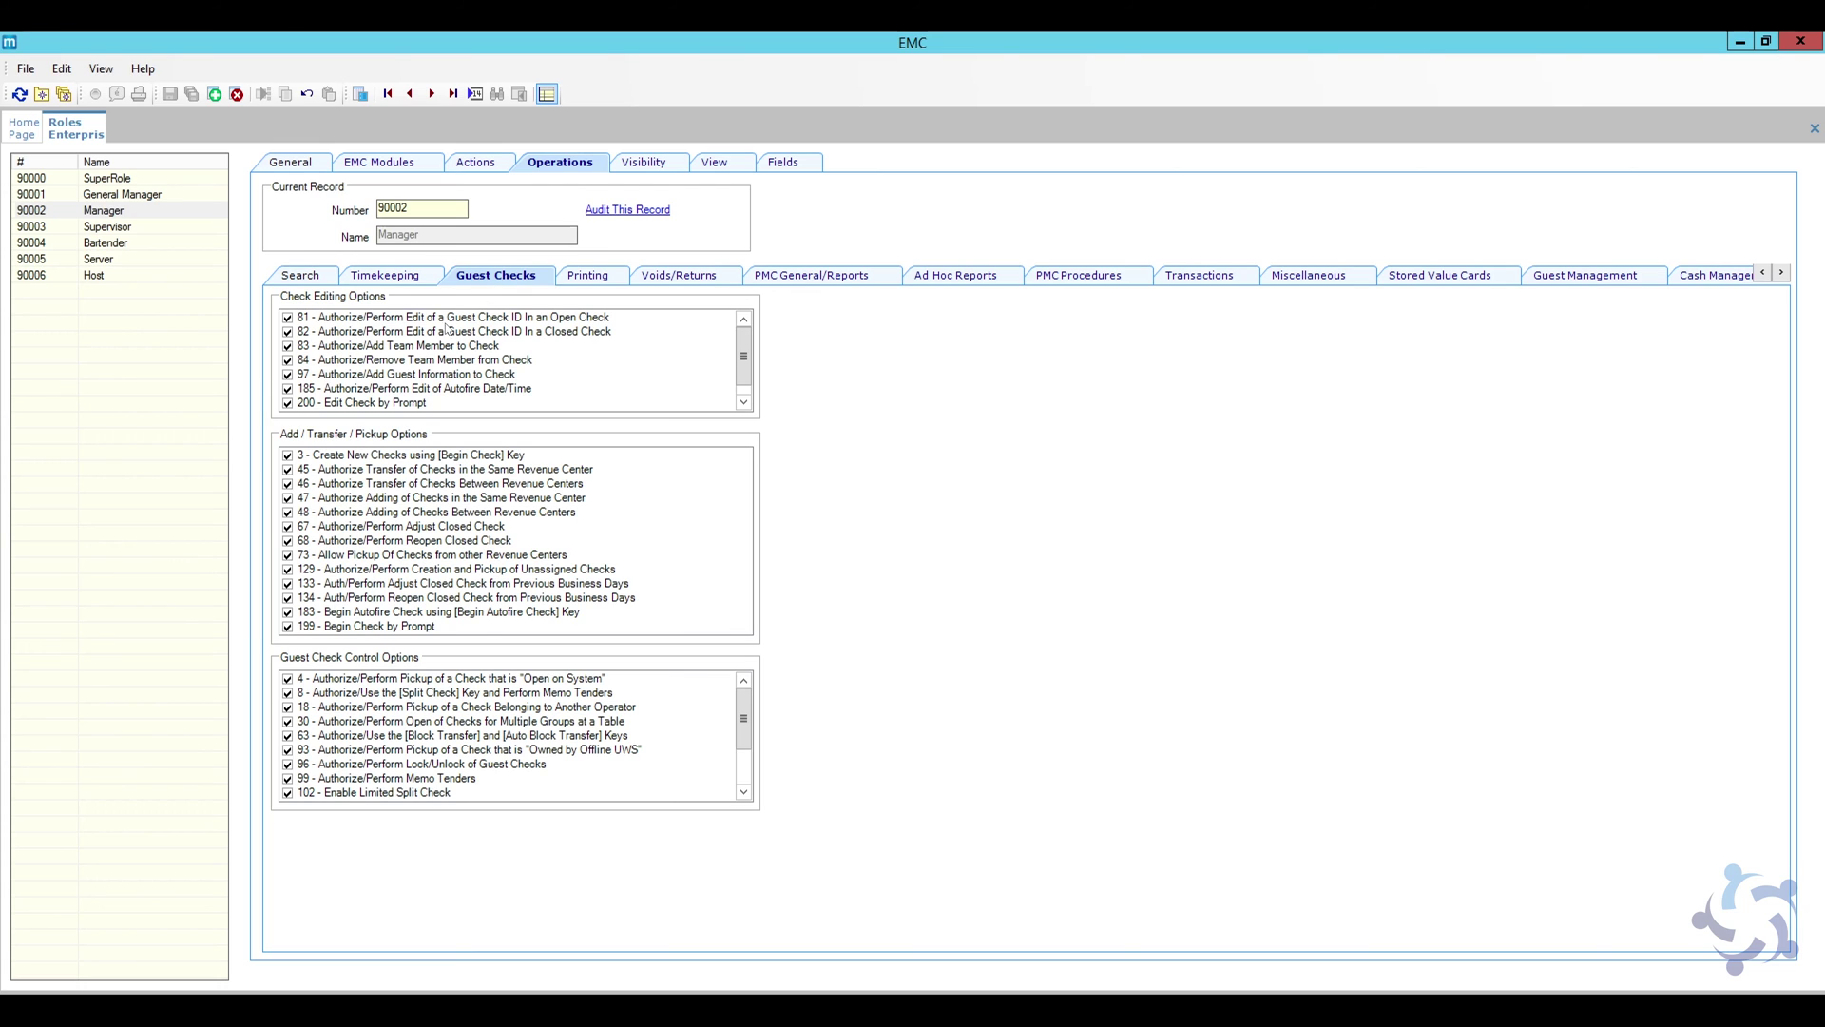
mouse_move(435, 325)
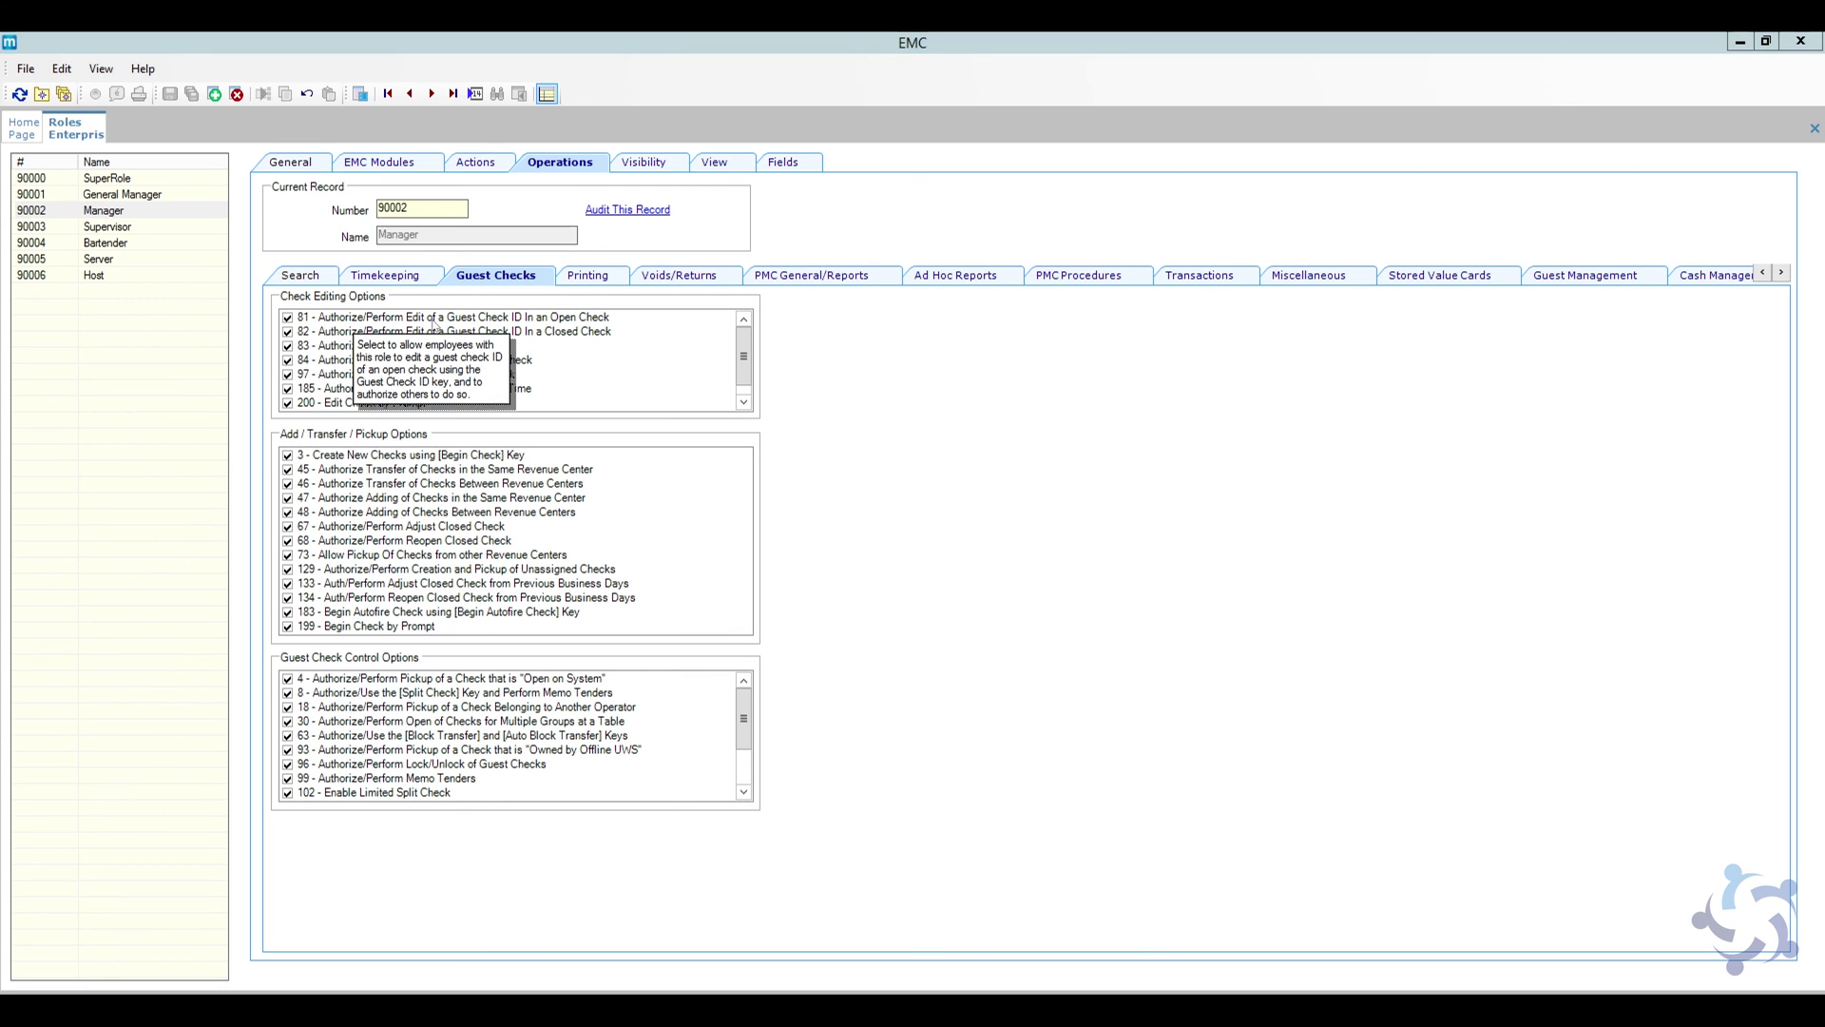
left_click(838, 383)
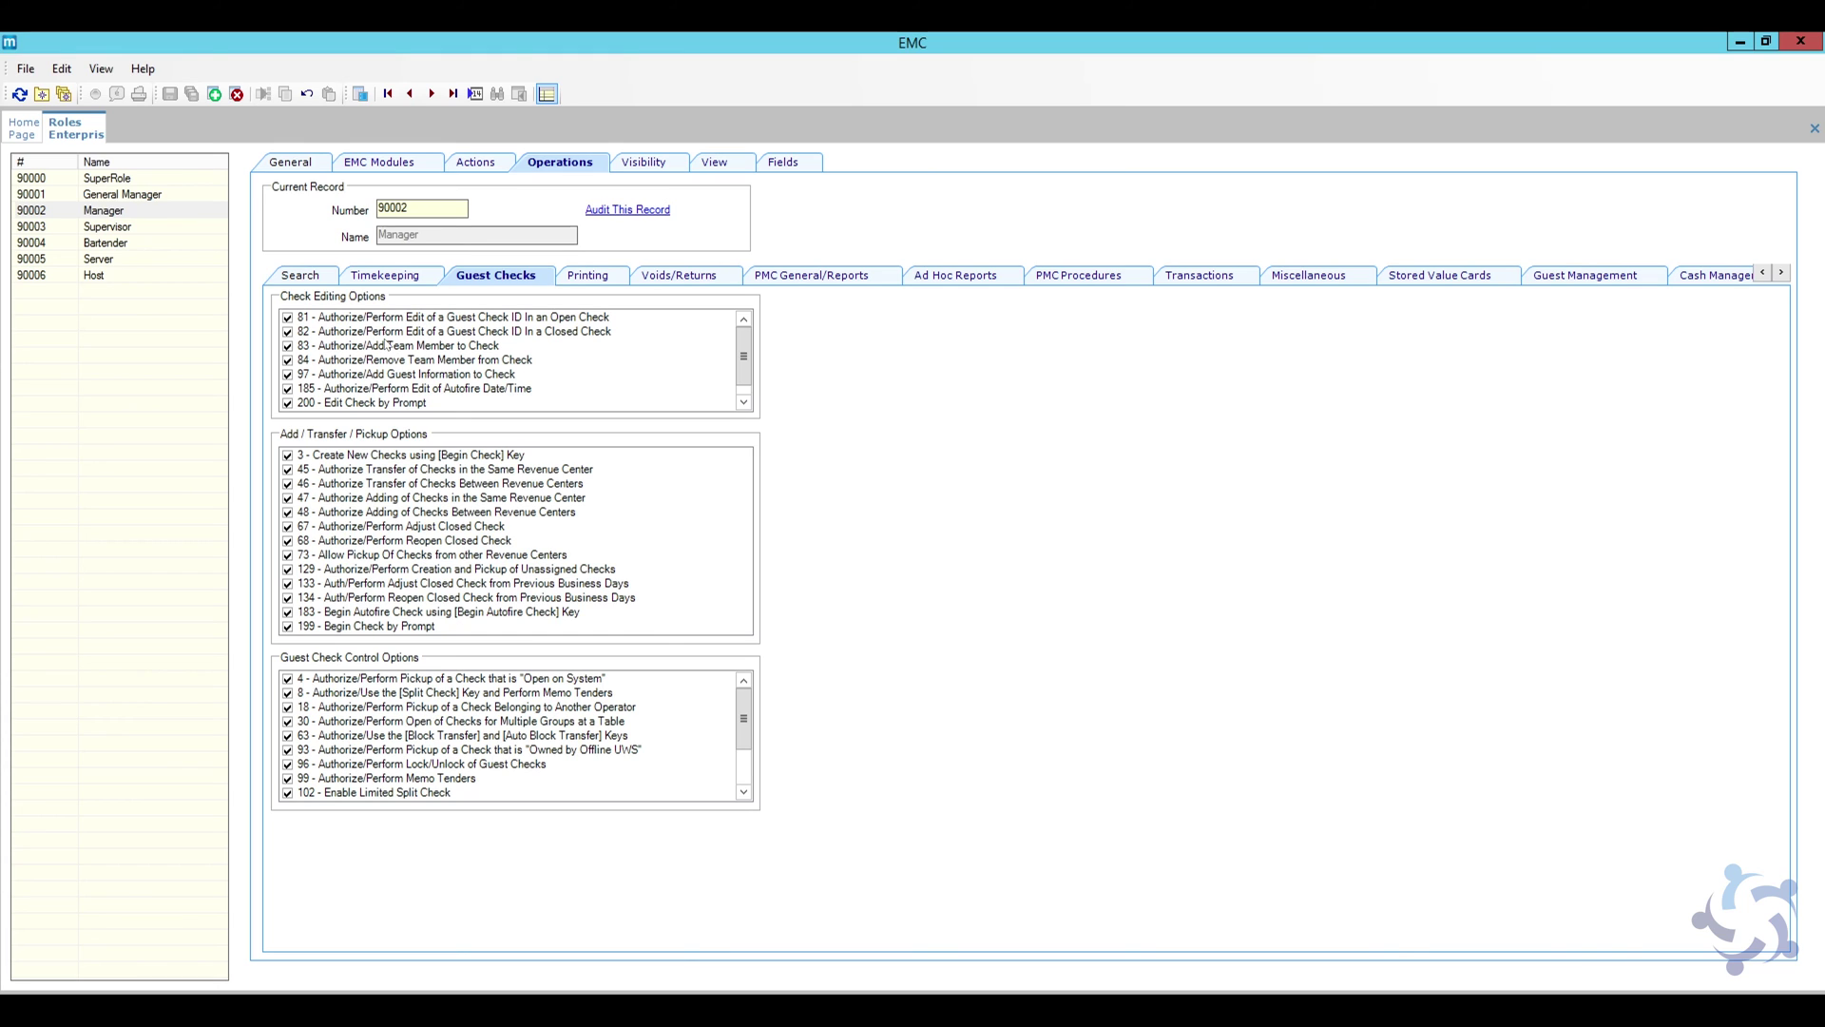
left_click(130, 266)
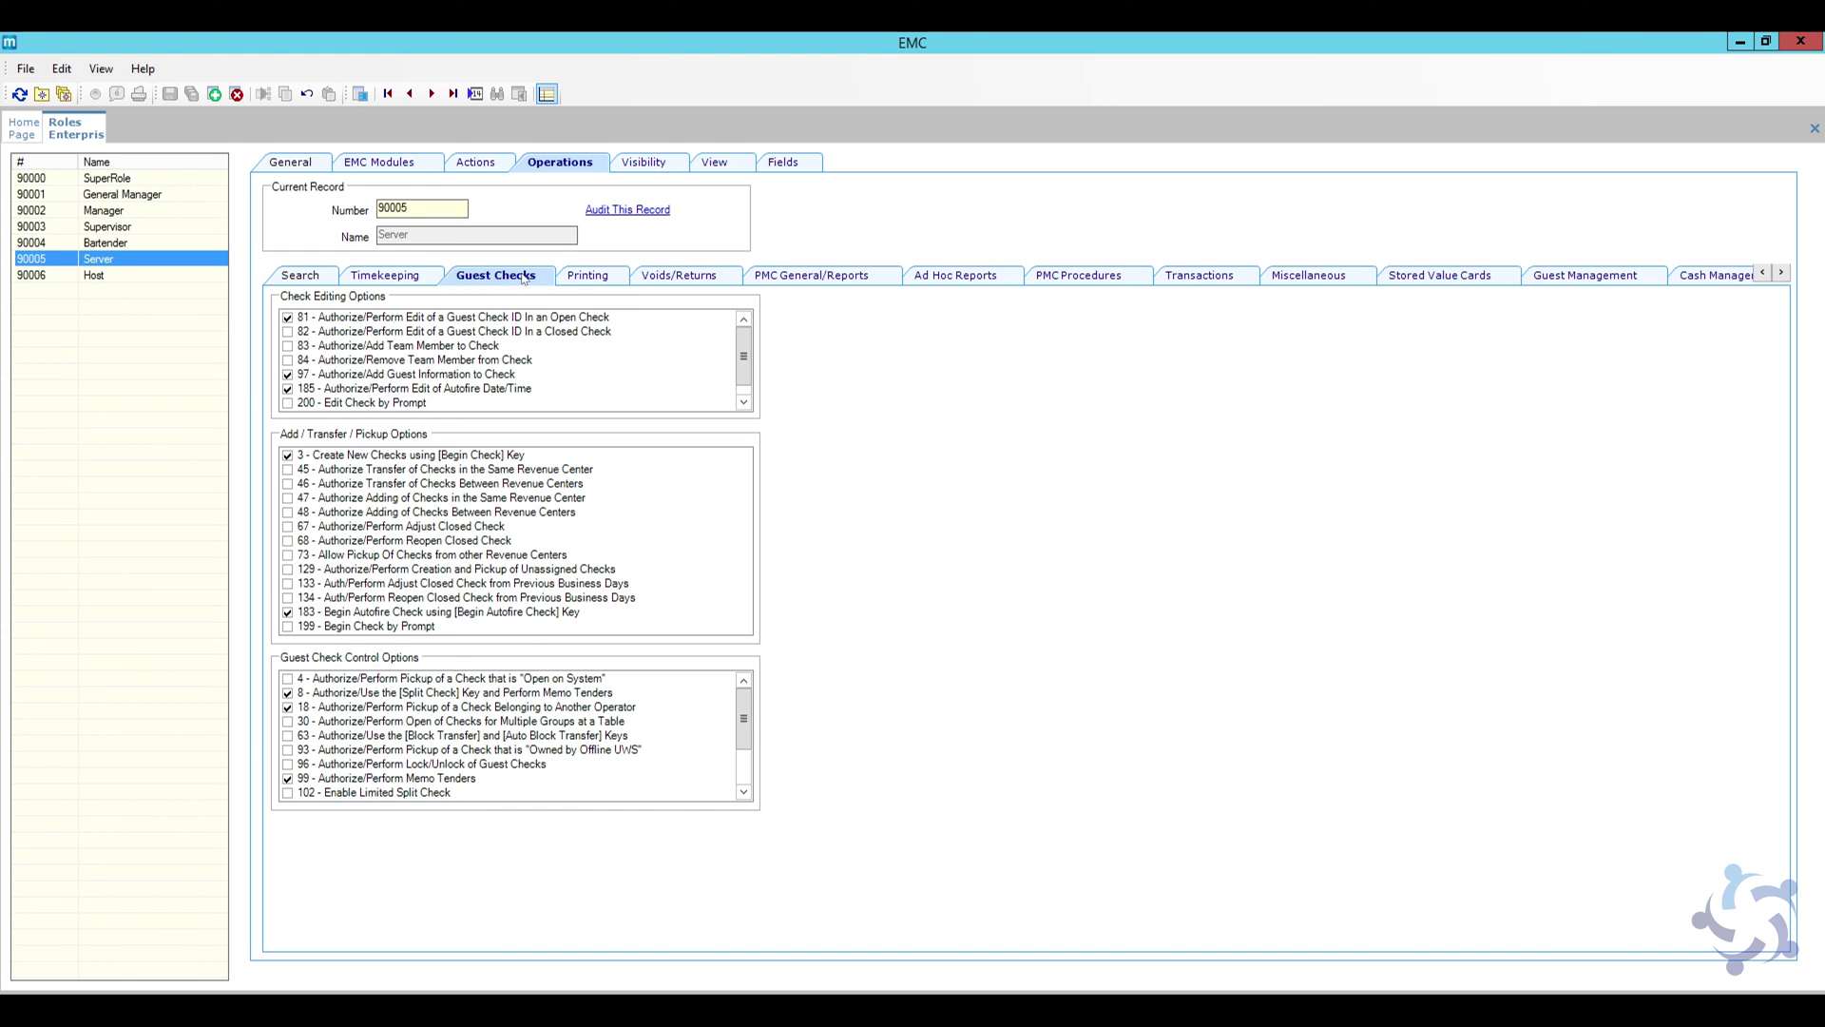
Review the Server role's Printing, Voids/Returns and Ad Hoc Reports privileges
left_click(601, 281)
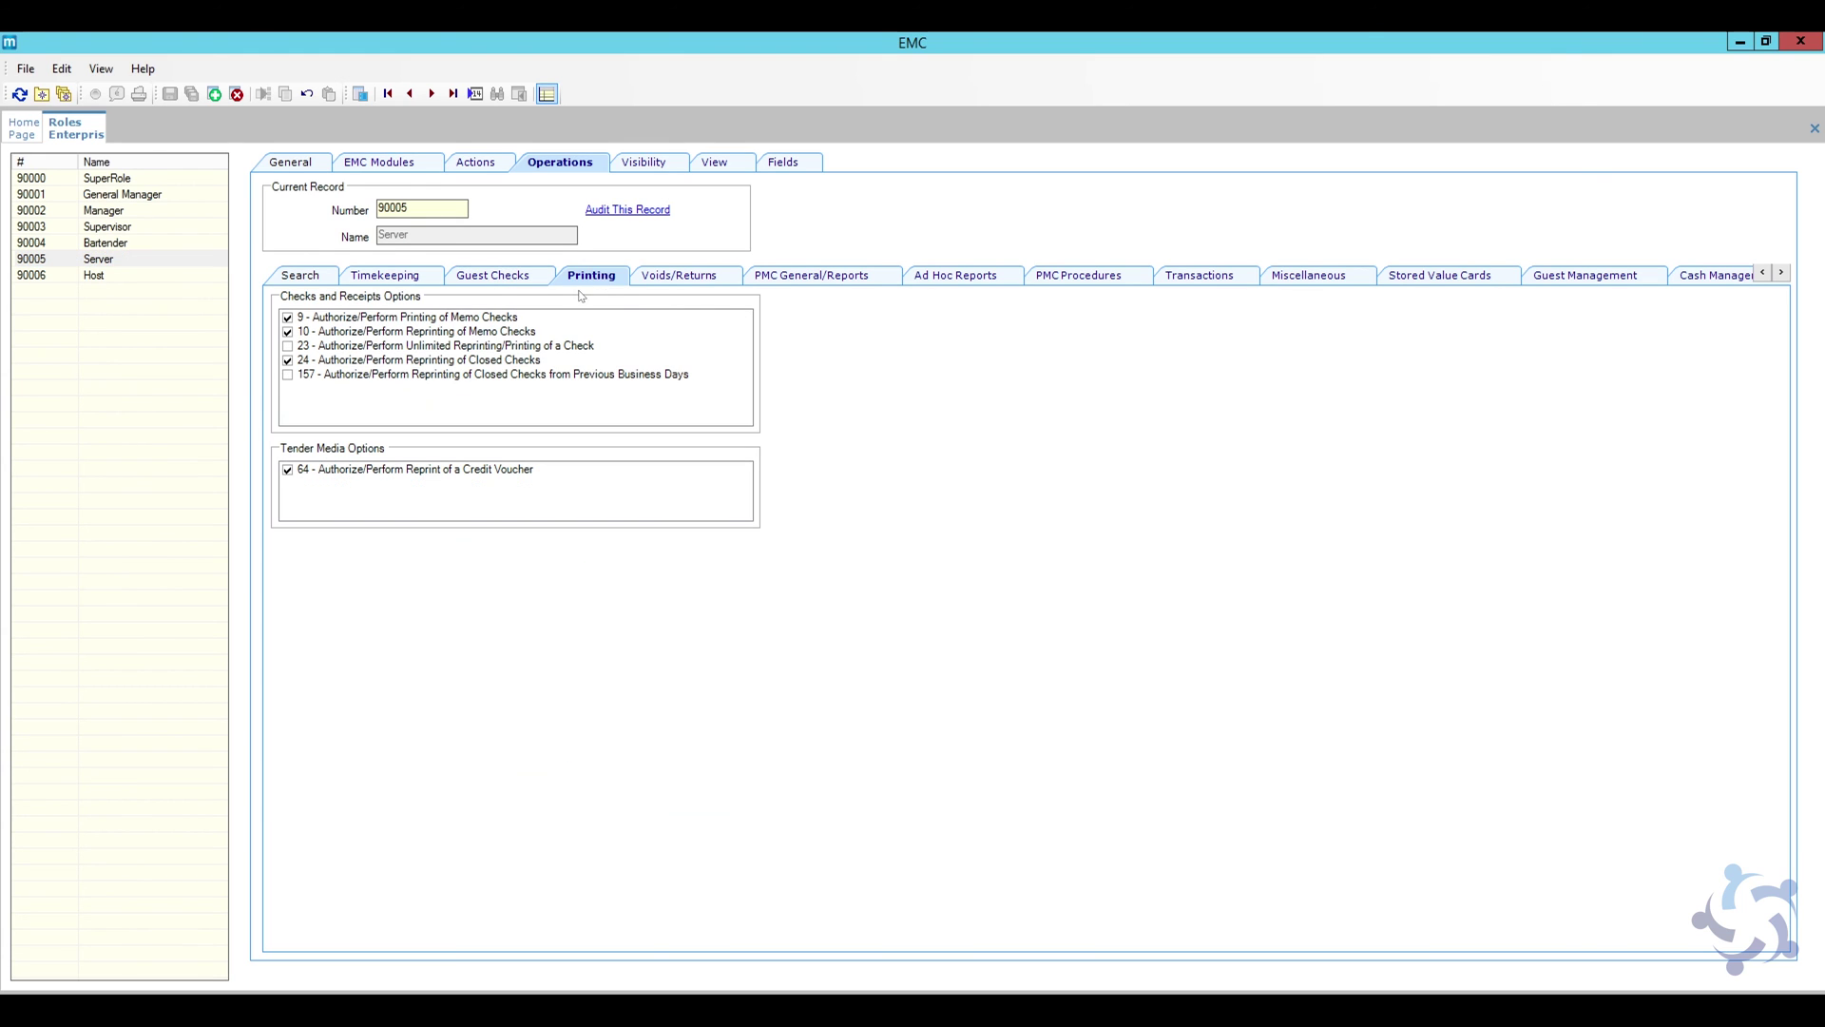
left_click(668, 281)
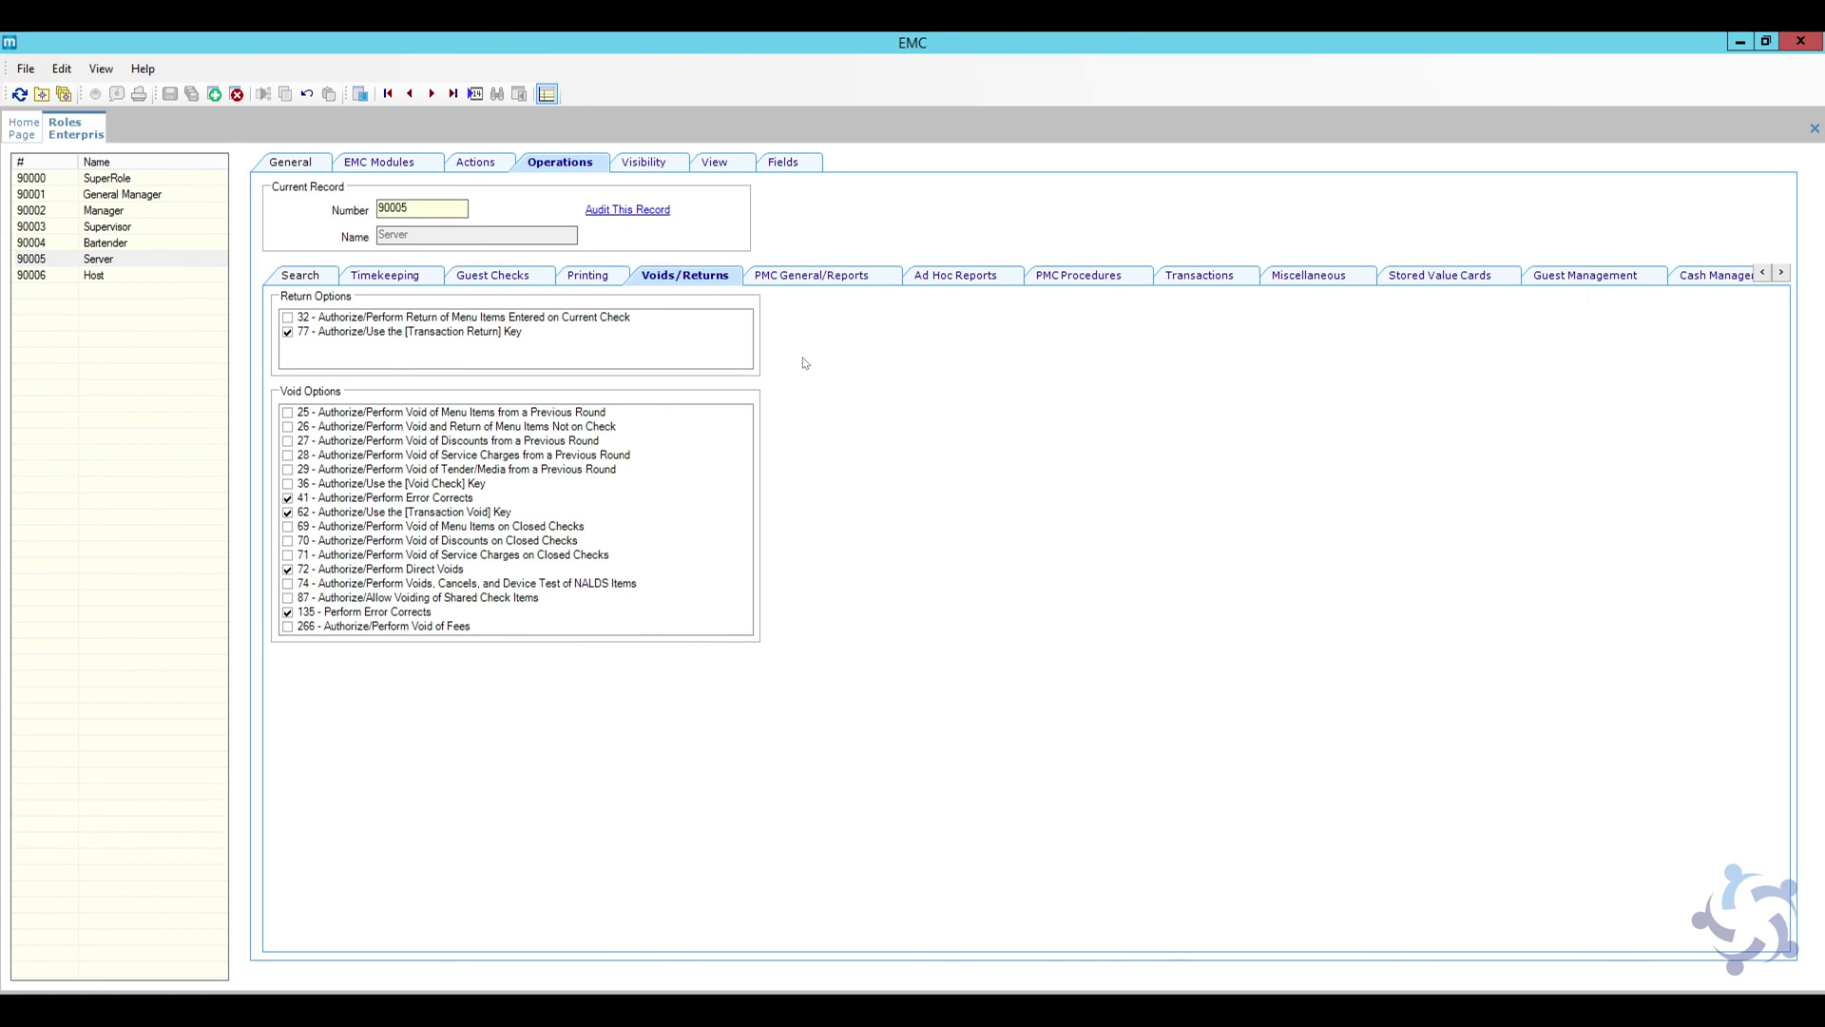
left_click(949, 278)
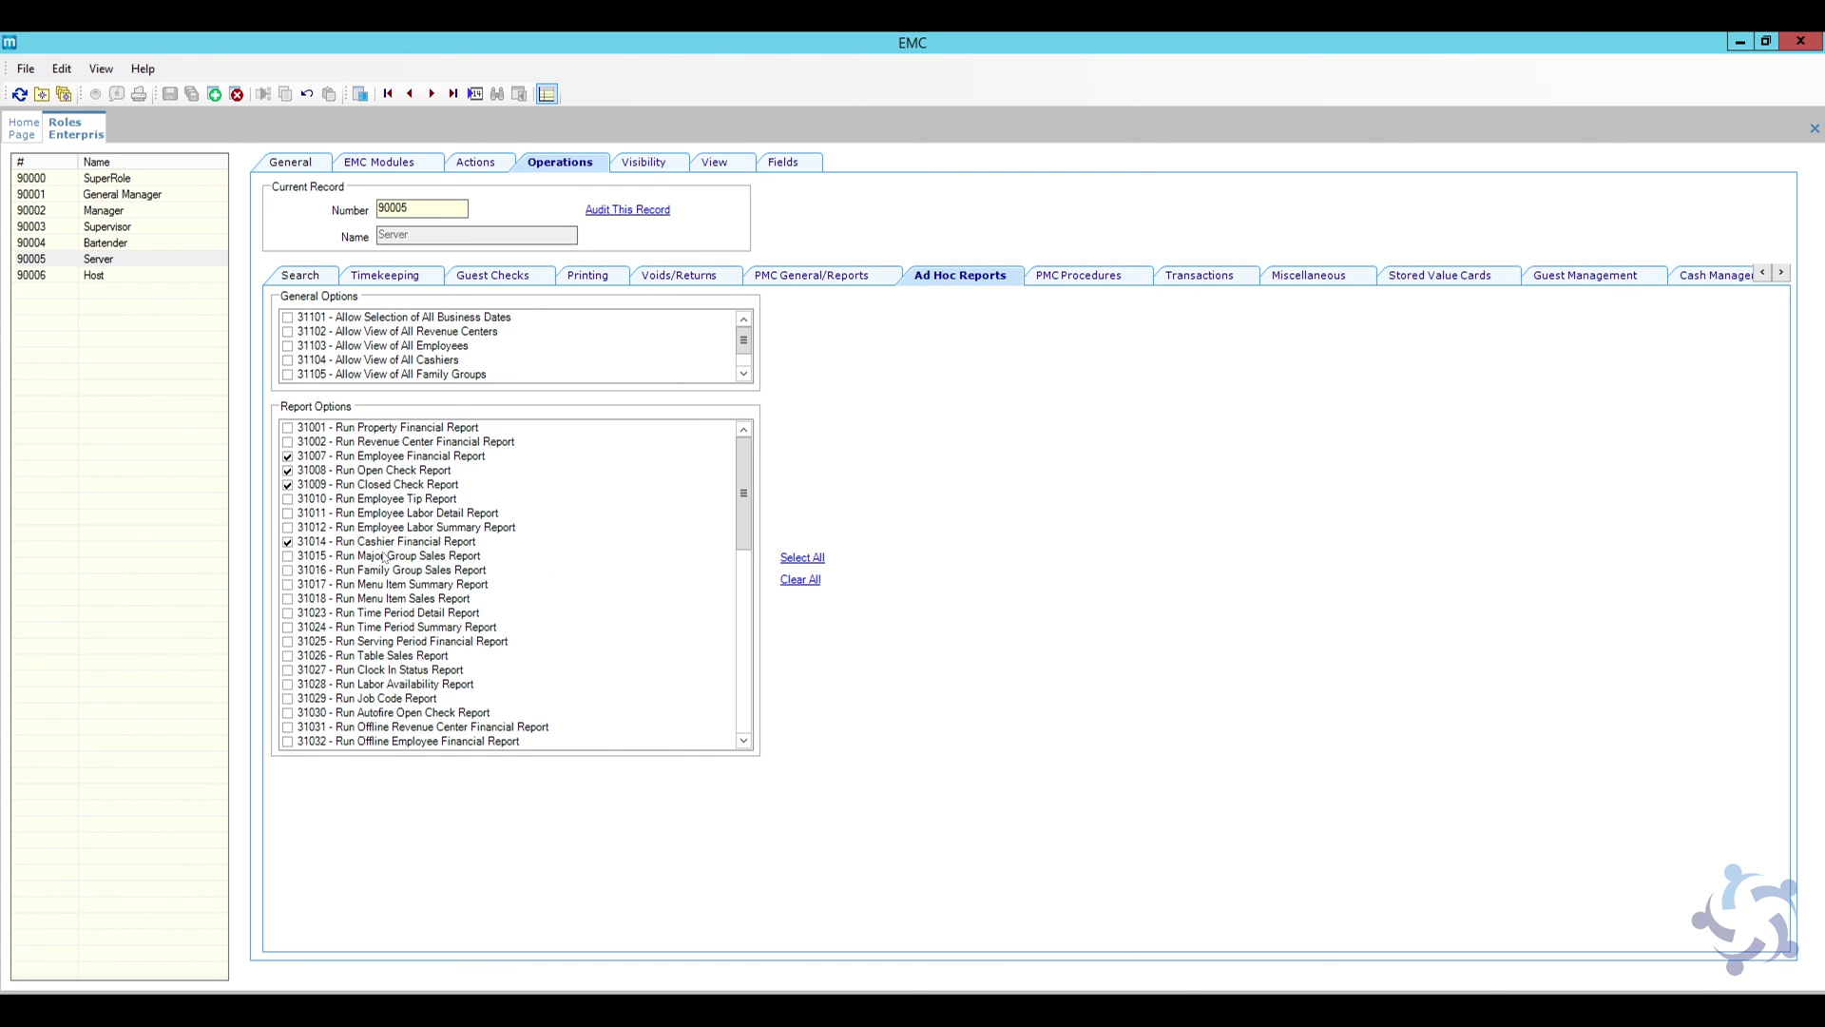
Compare Ad Hoc Reports against Manager, then review Server's Transactions and zone Visibility
left_click(112, 213)
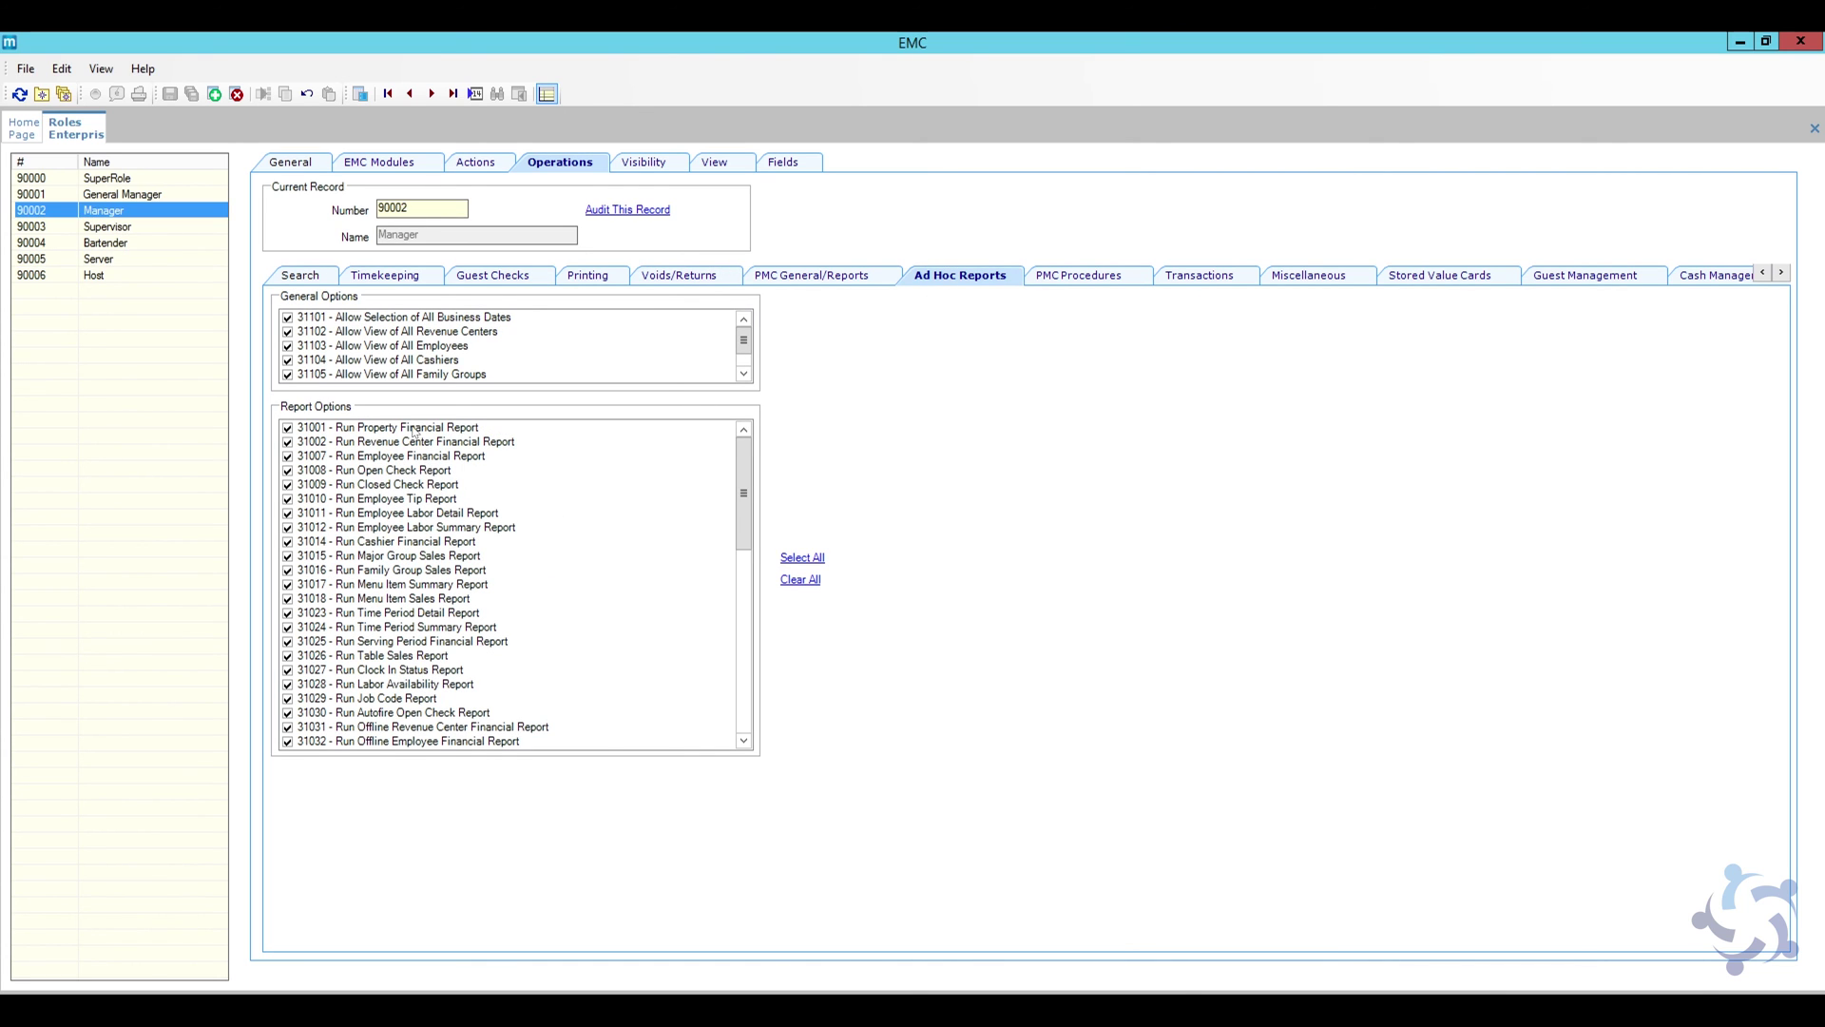
left_click(116, 260)
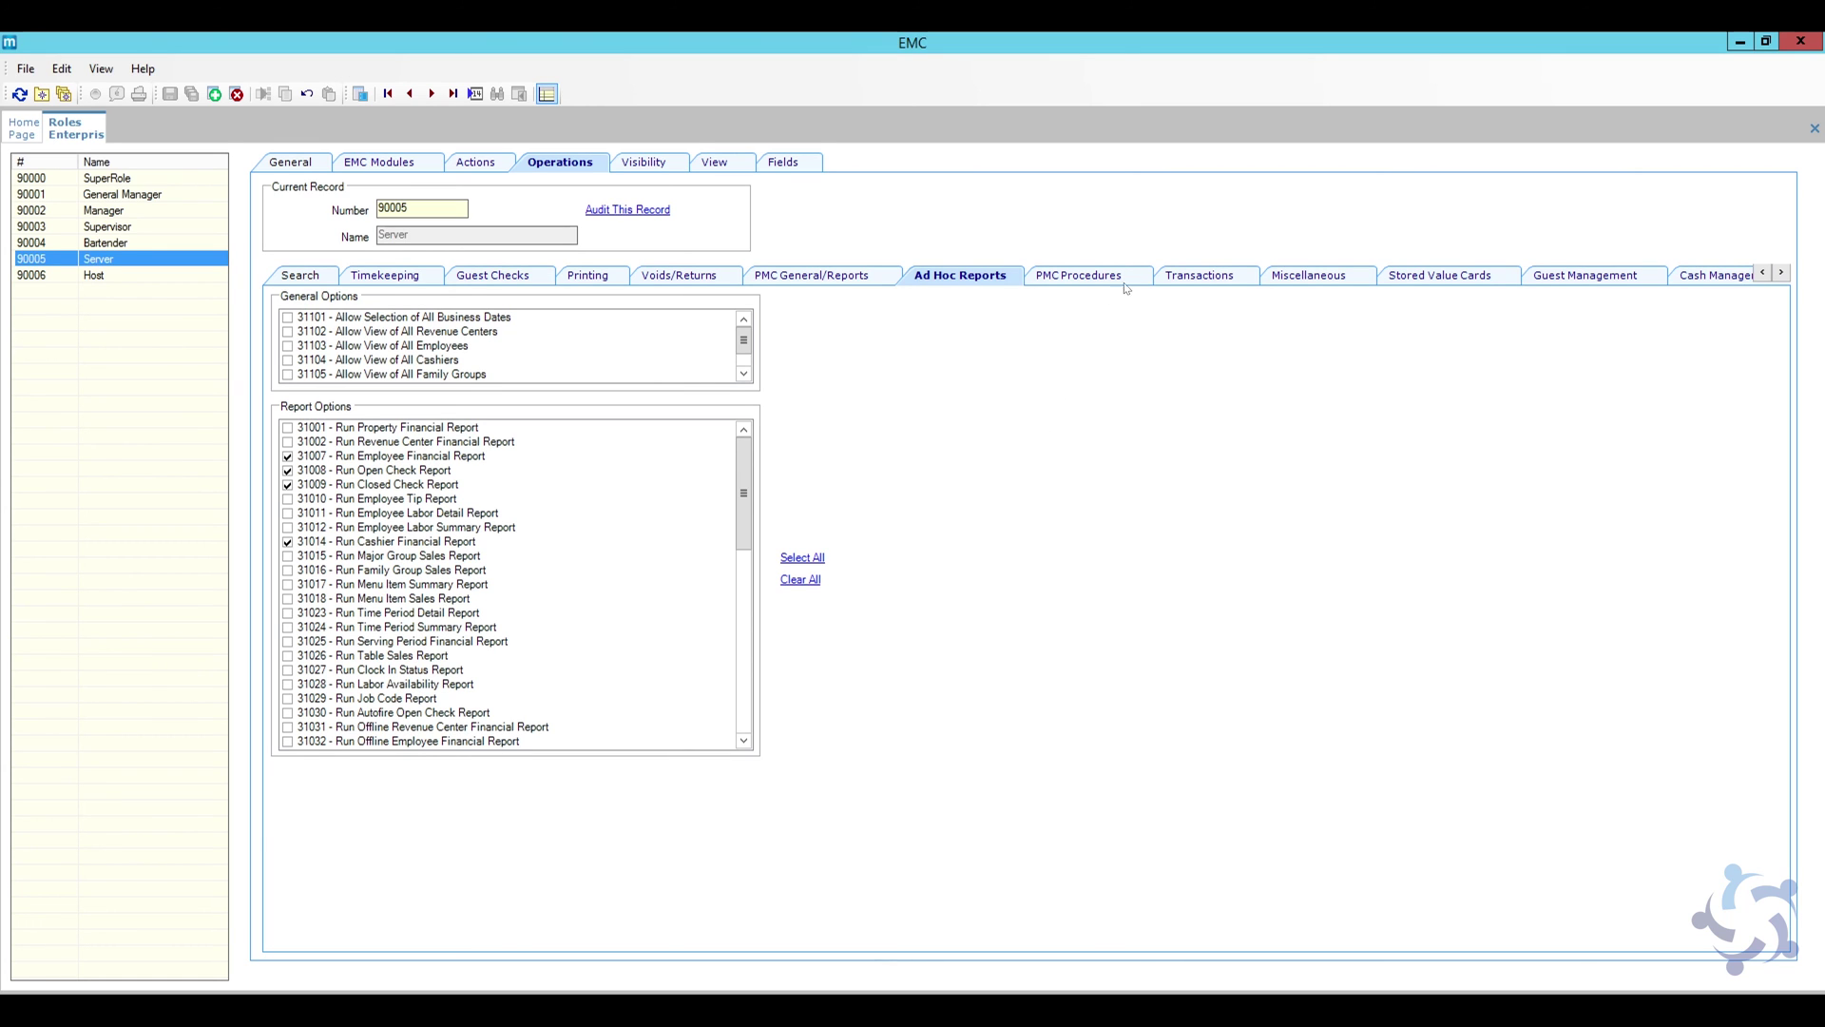
left_click(1207, 278)
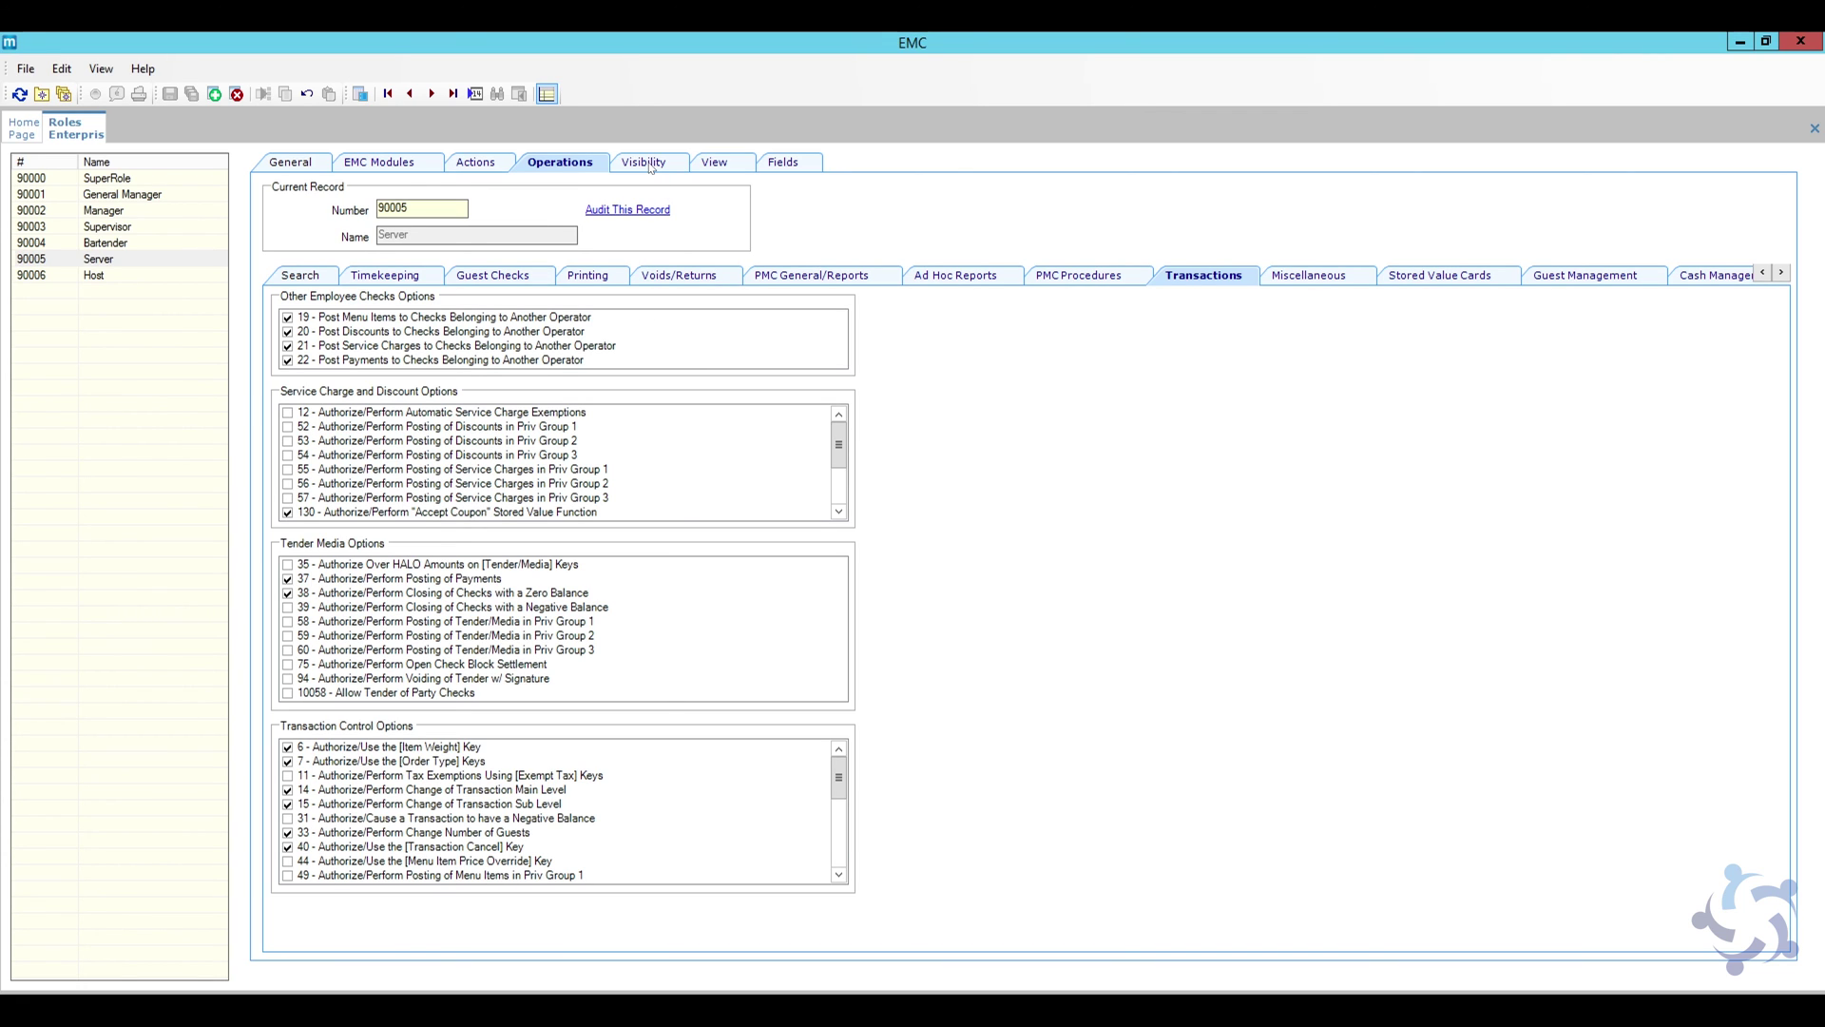
left_click(652, 165)
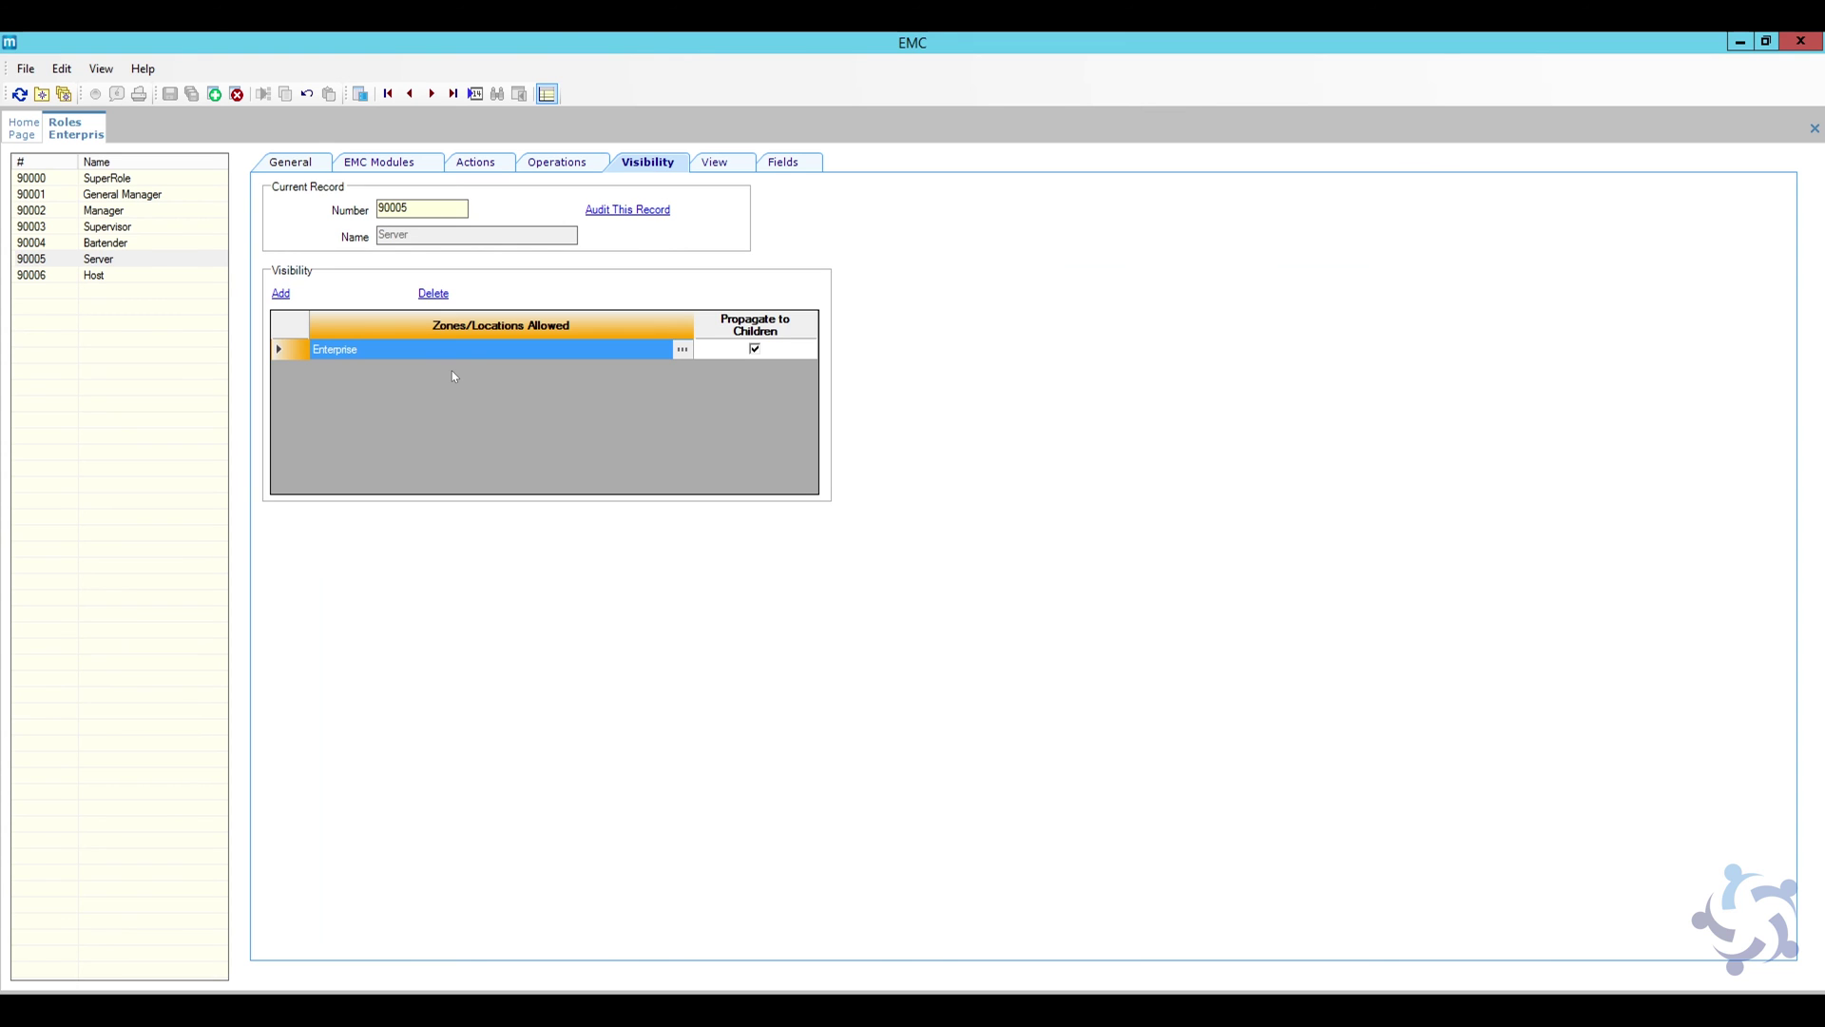
Check the 90002 Manager role's Visibility and Revenue Center-Level Security, then show its Fields access page
left_click(130, 213)
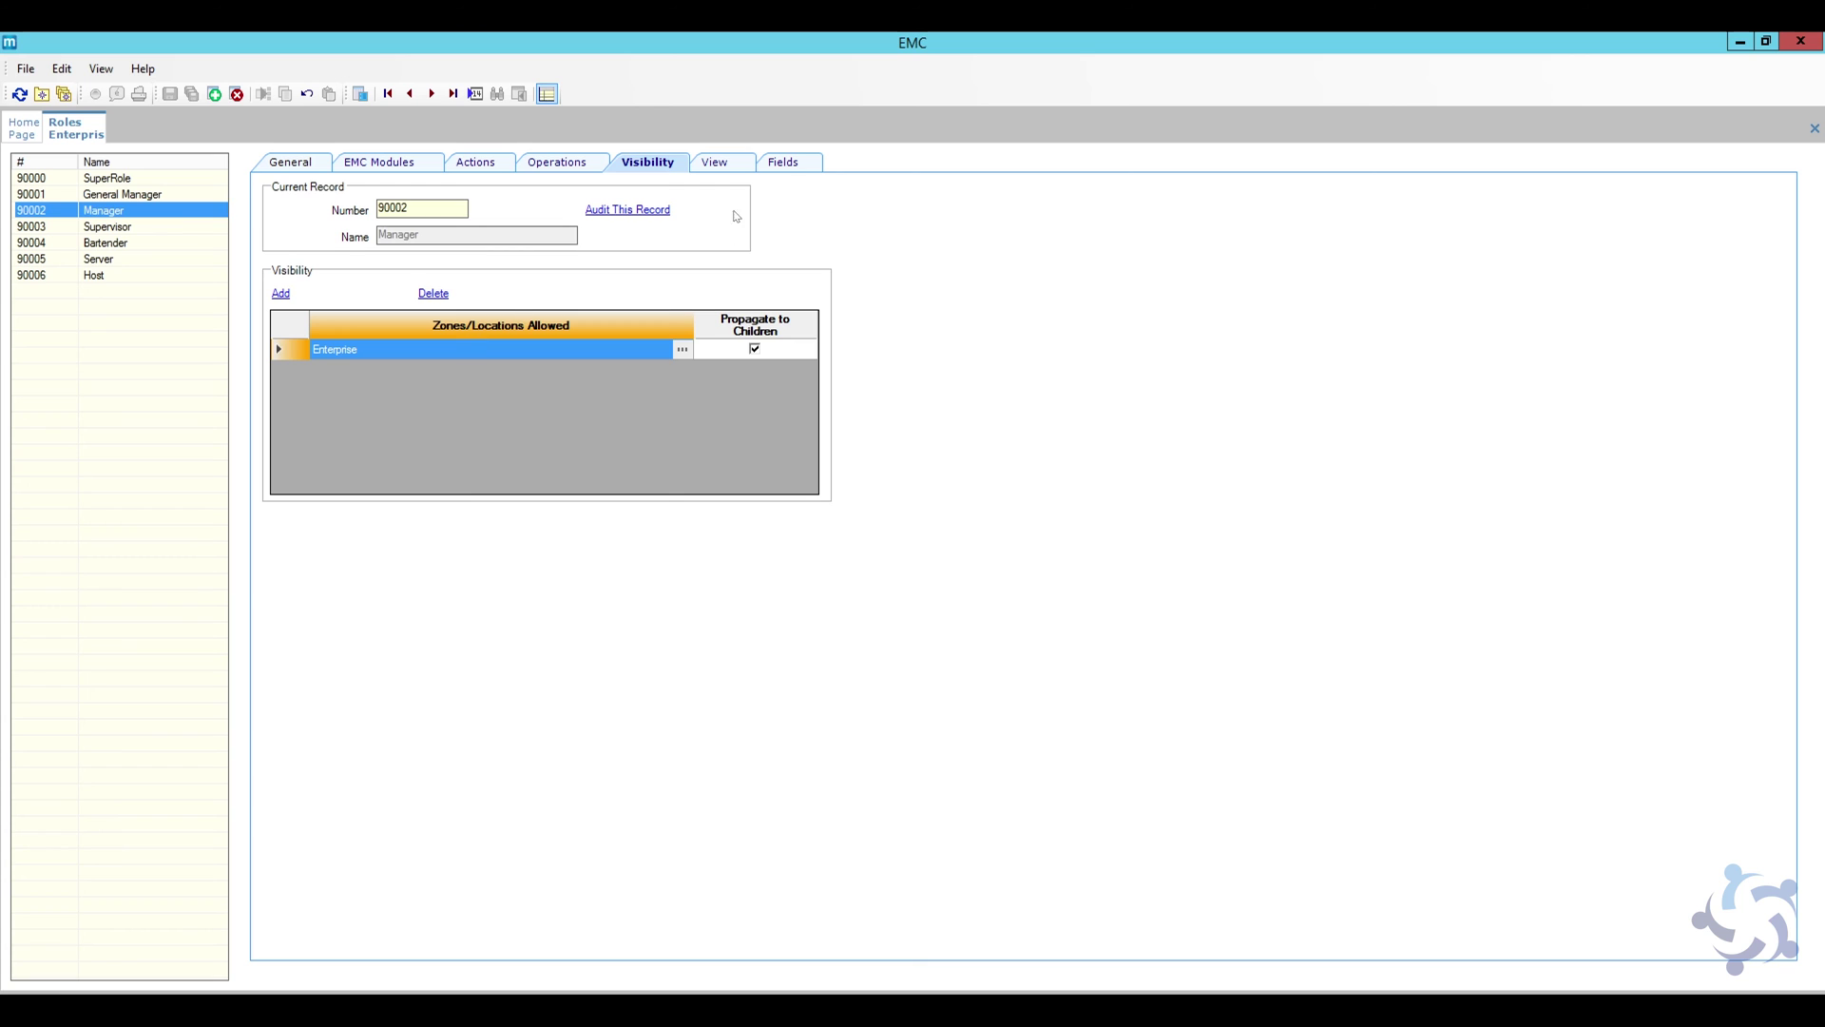
left_click(705, 169)
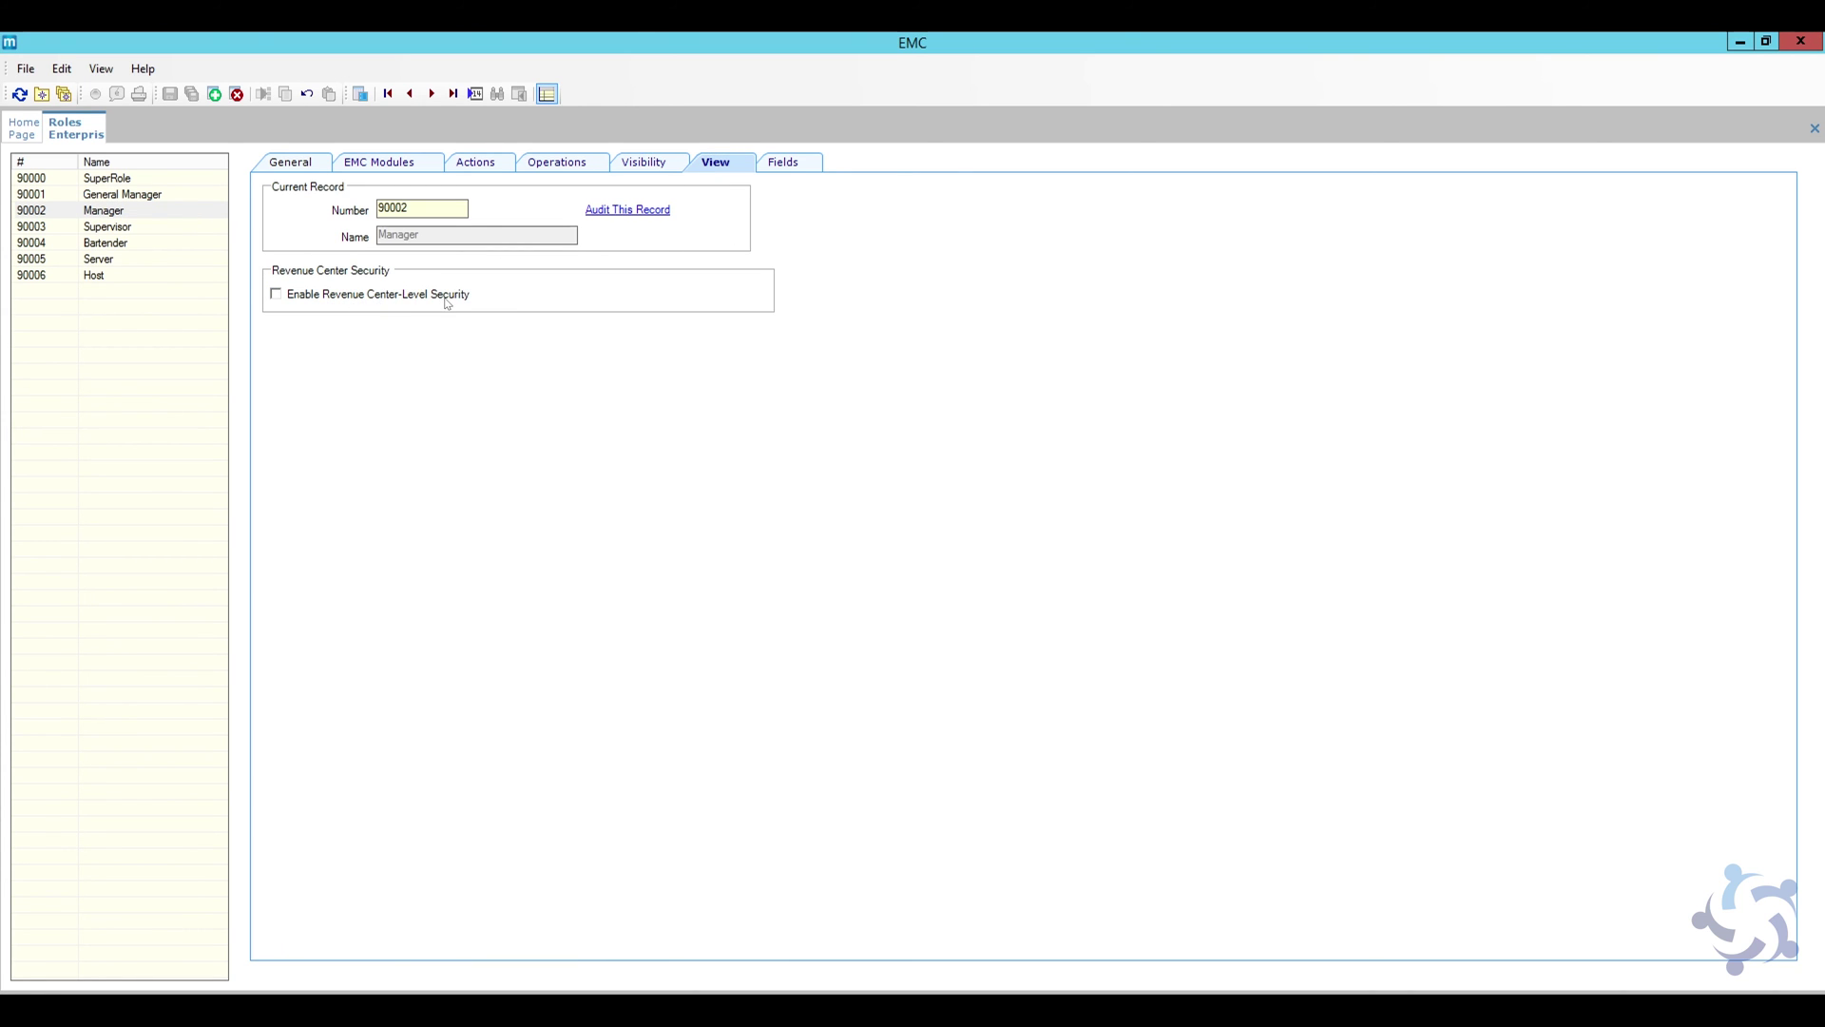
mouse_move(448, 303)
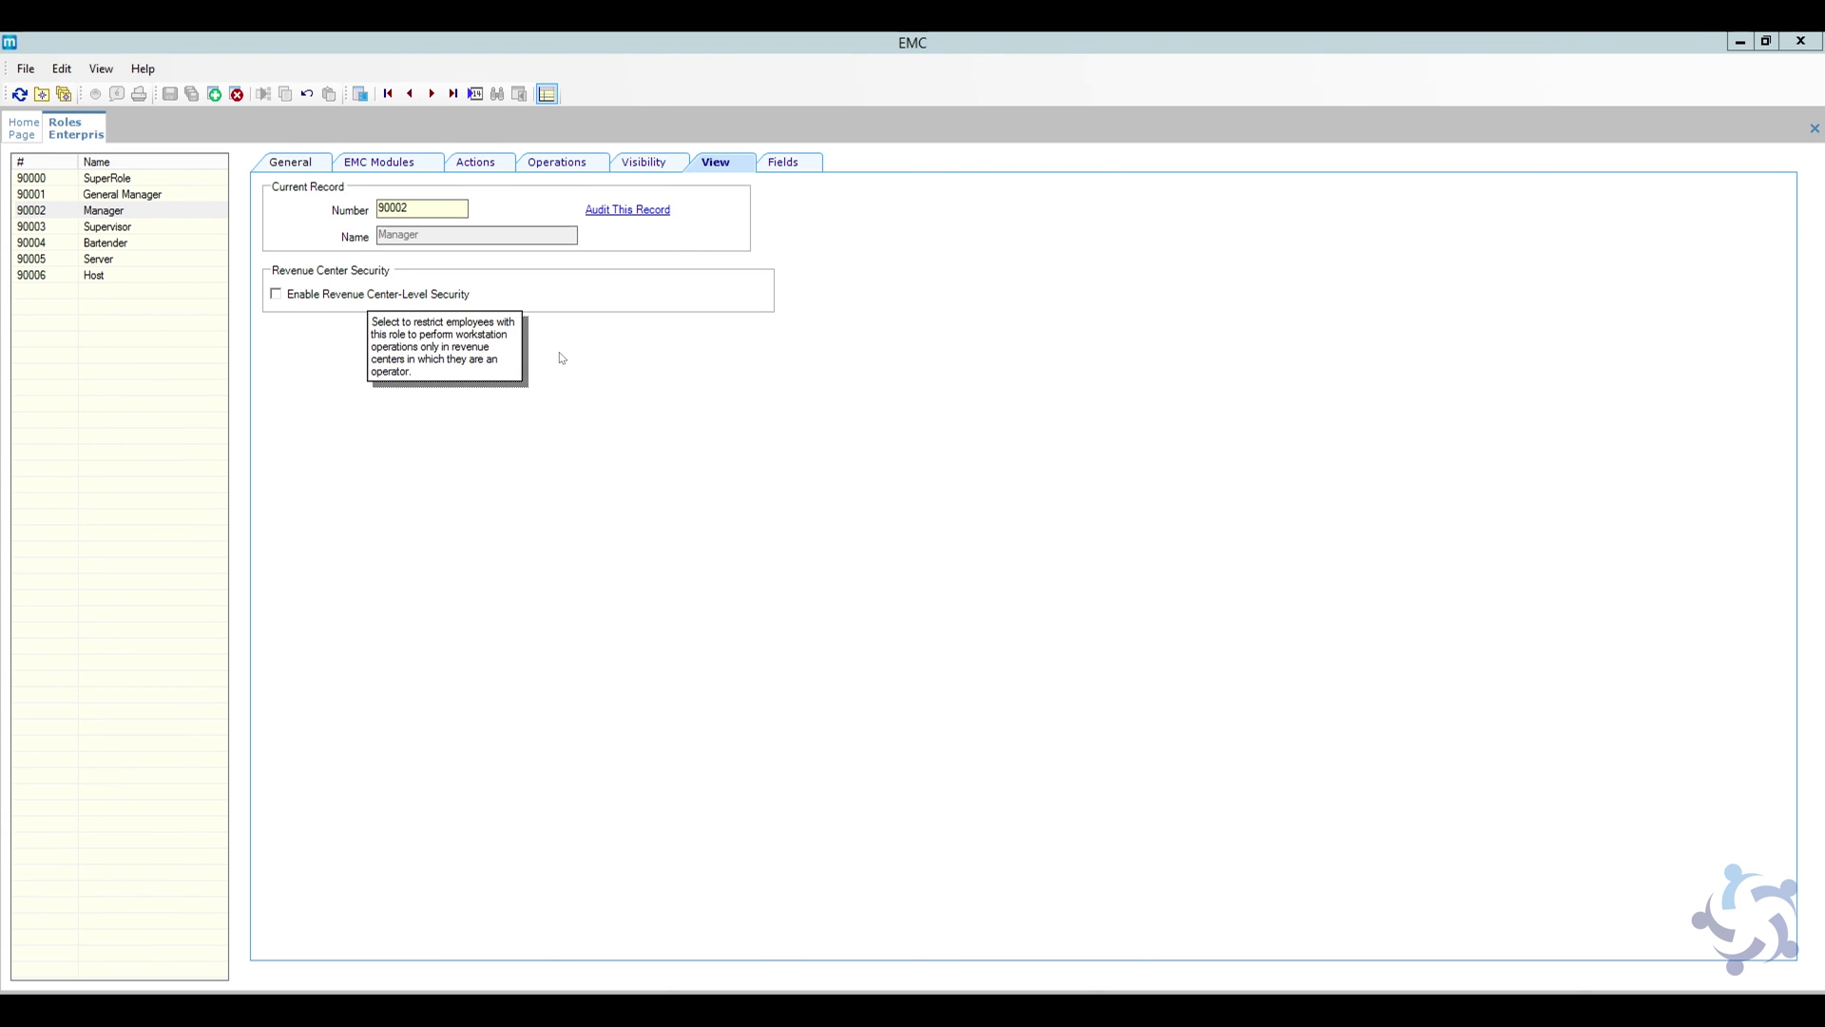
left_click(787, 163)
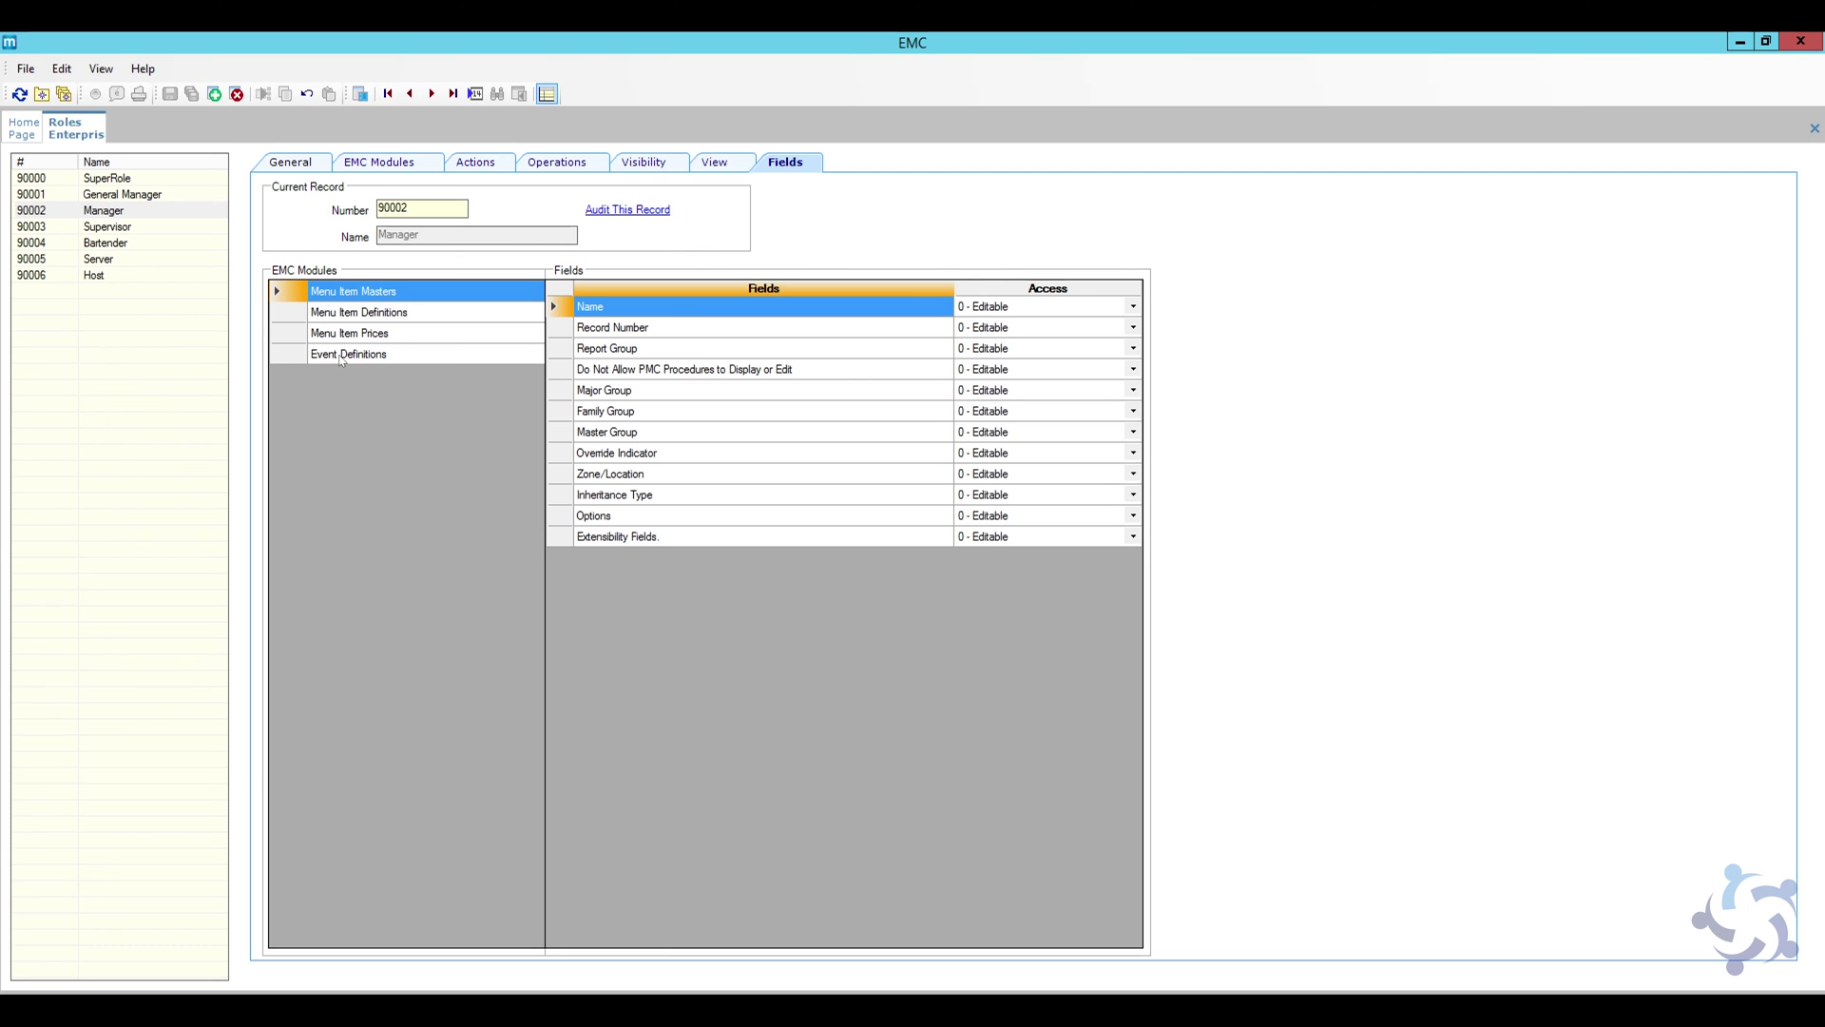
left_click(284, 316)
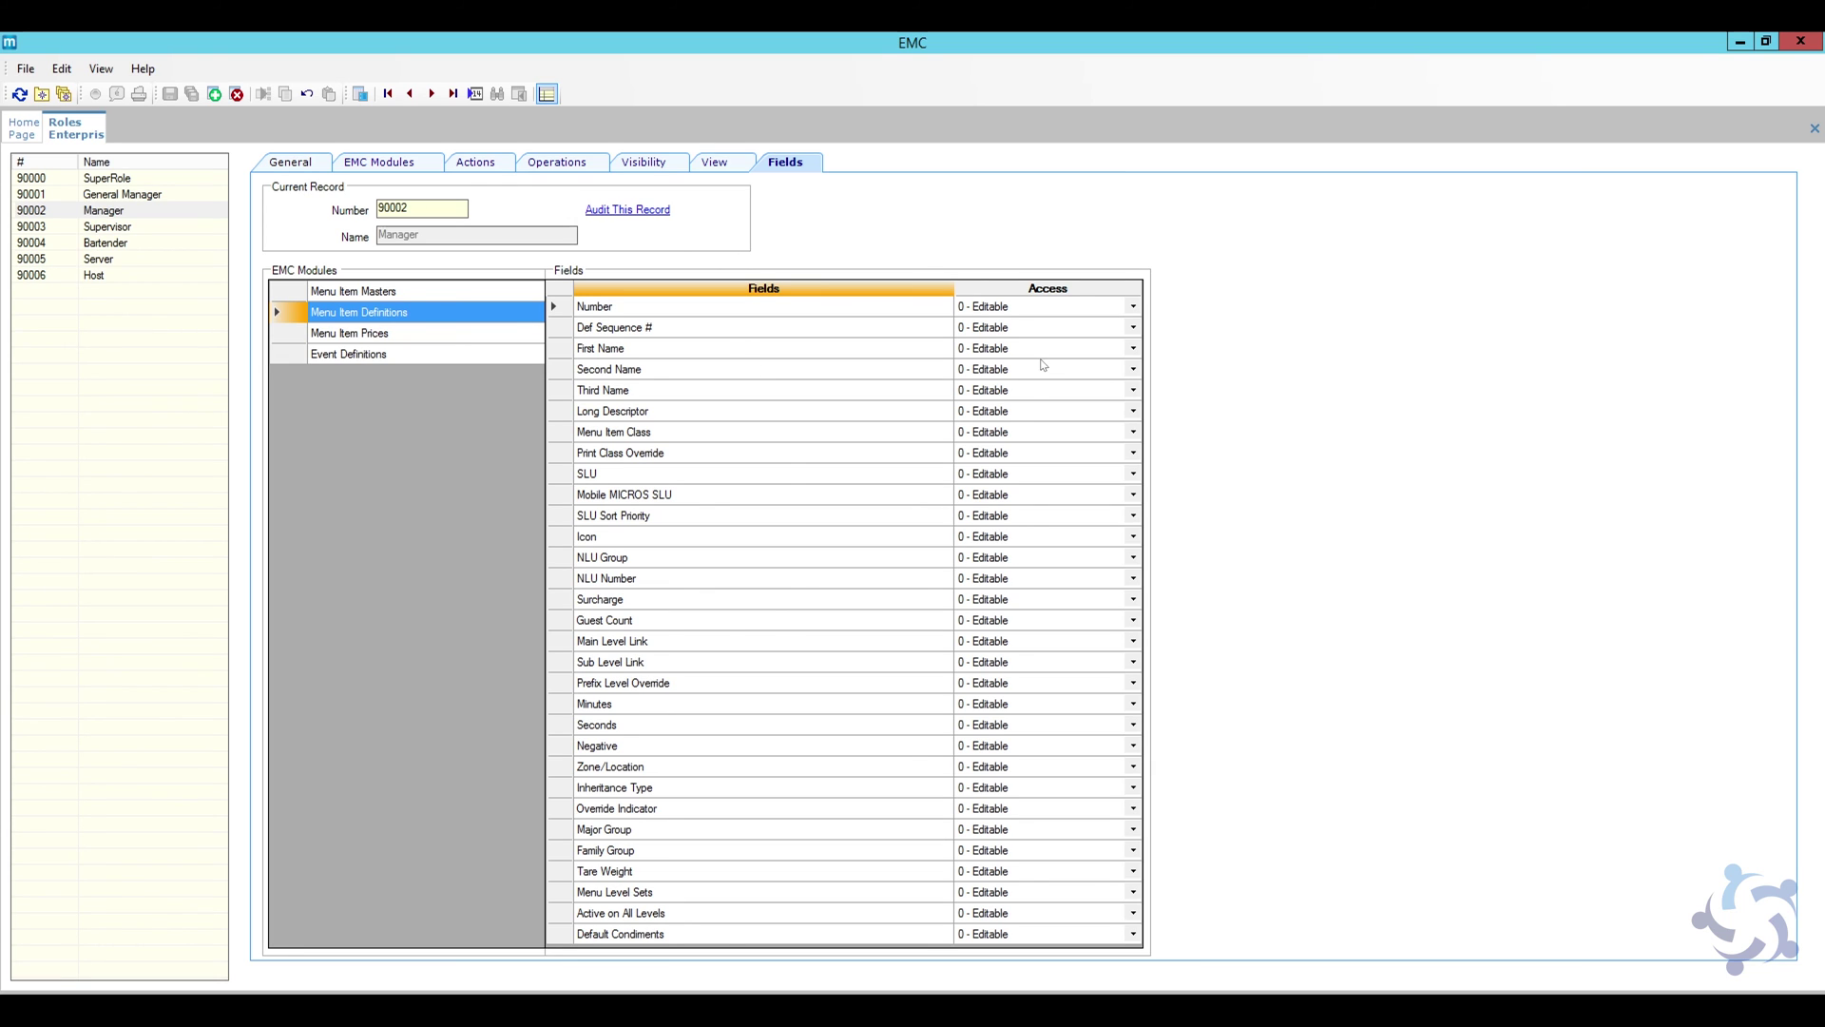
left_click(562, 473)
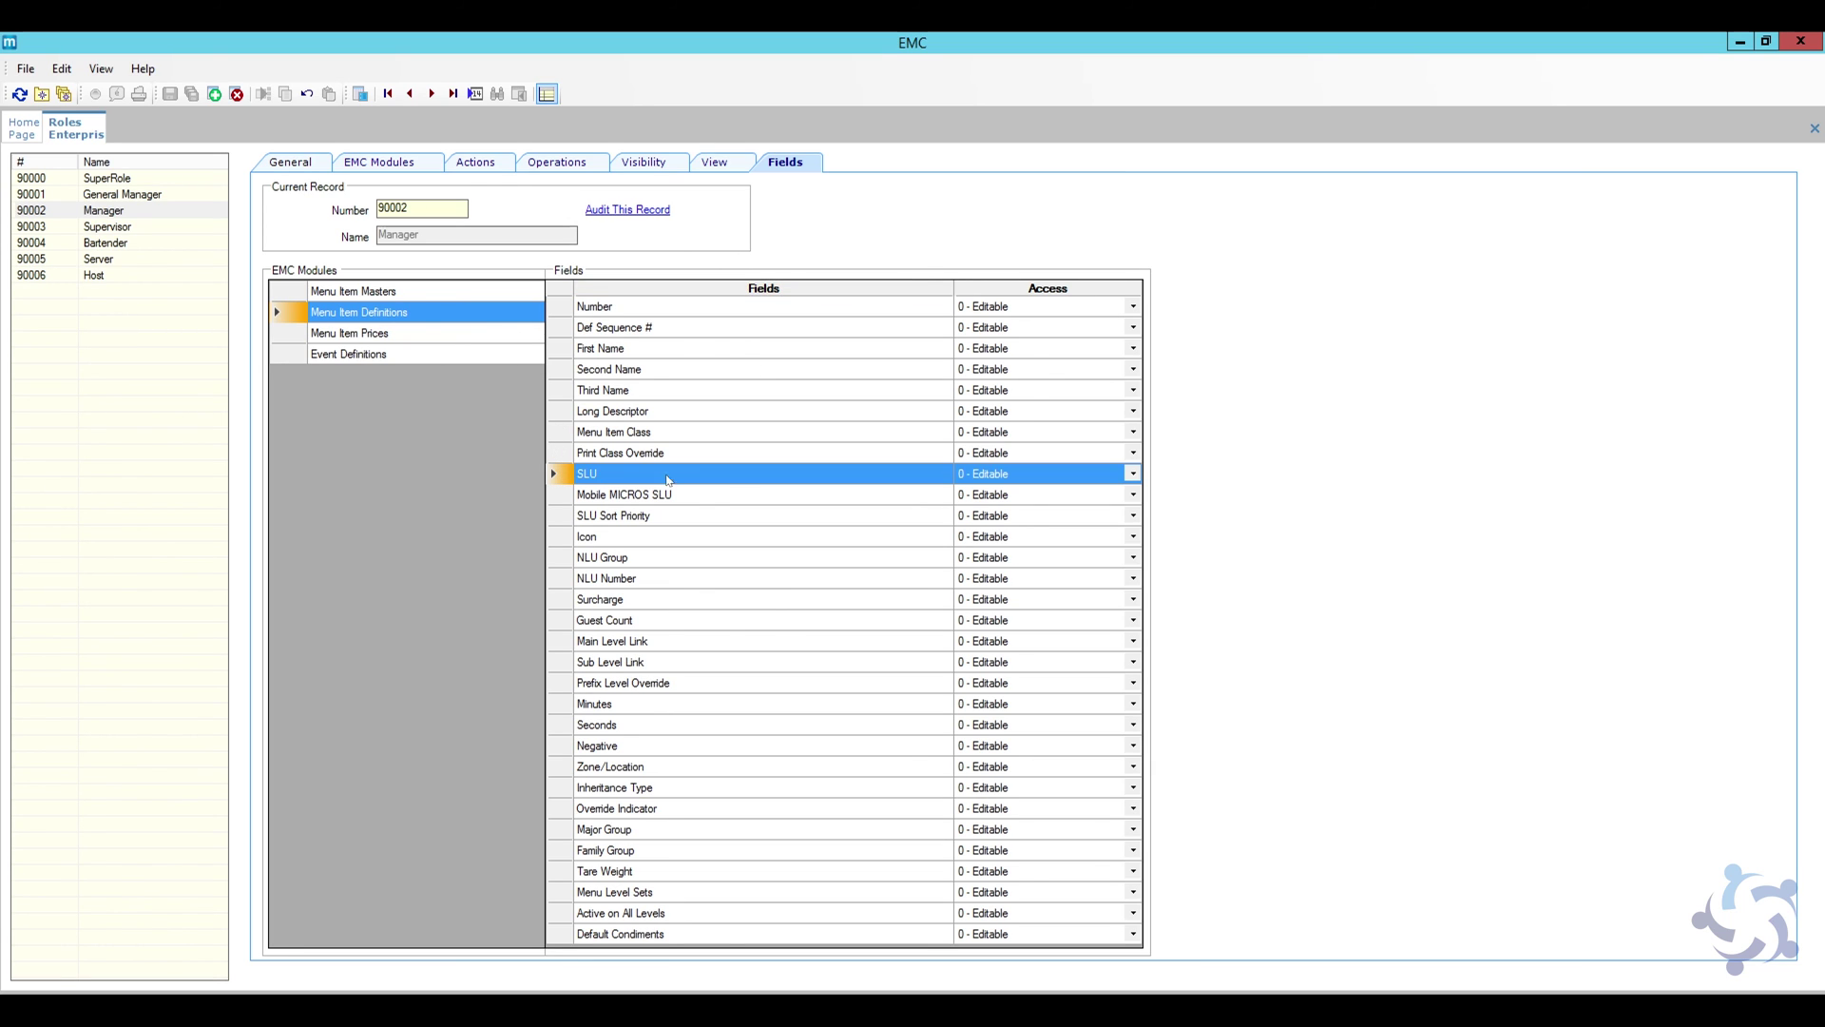
left_click(1133, 473)
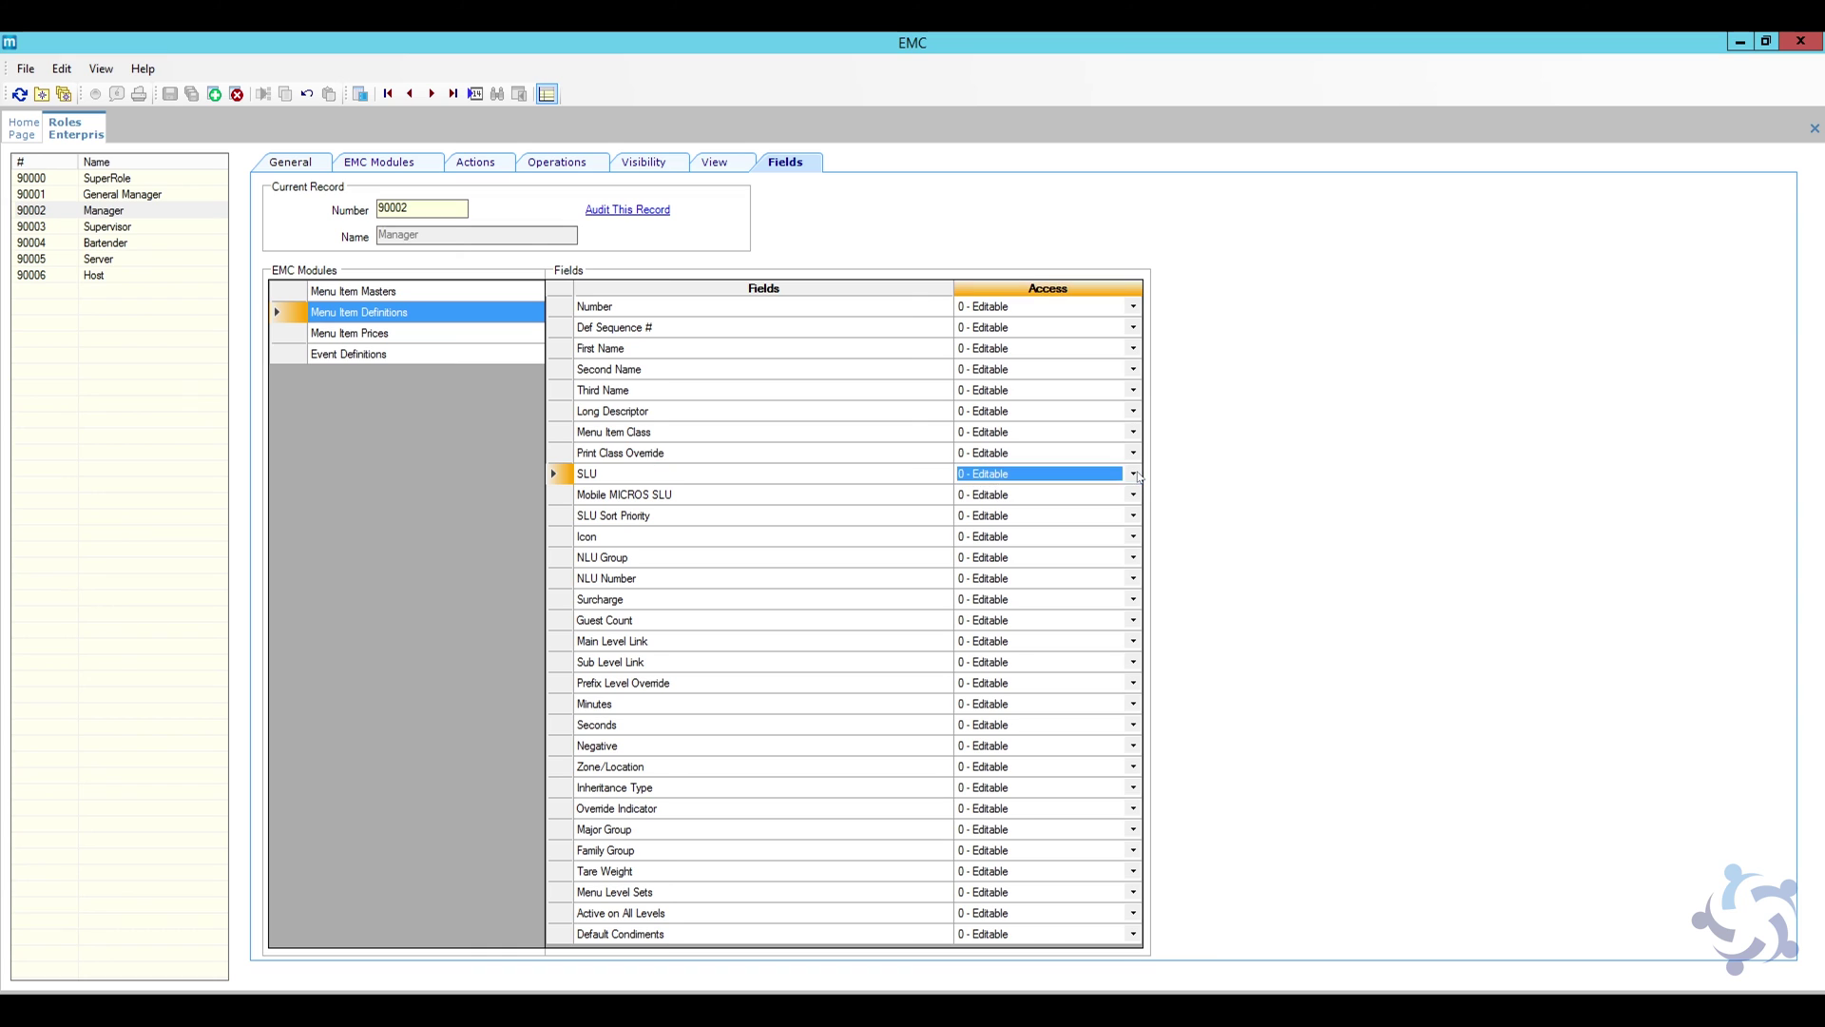
left_click(1133, 473)
left_click(1135, 473)
left_click(574, 453)
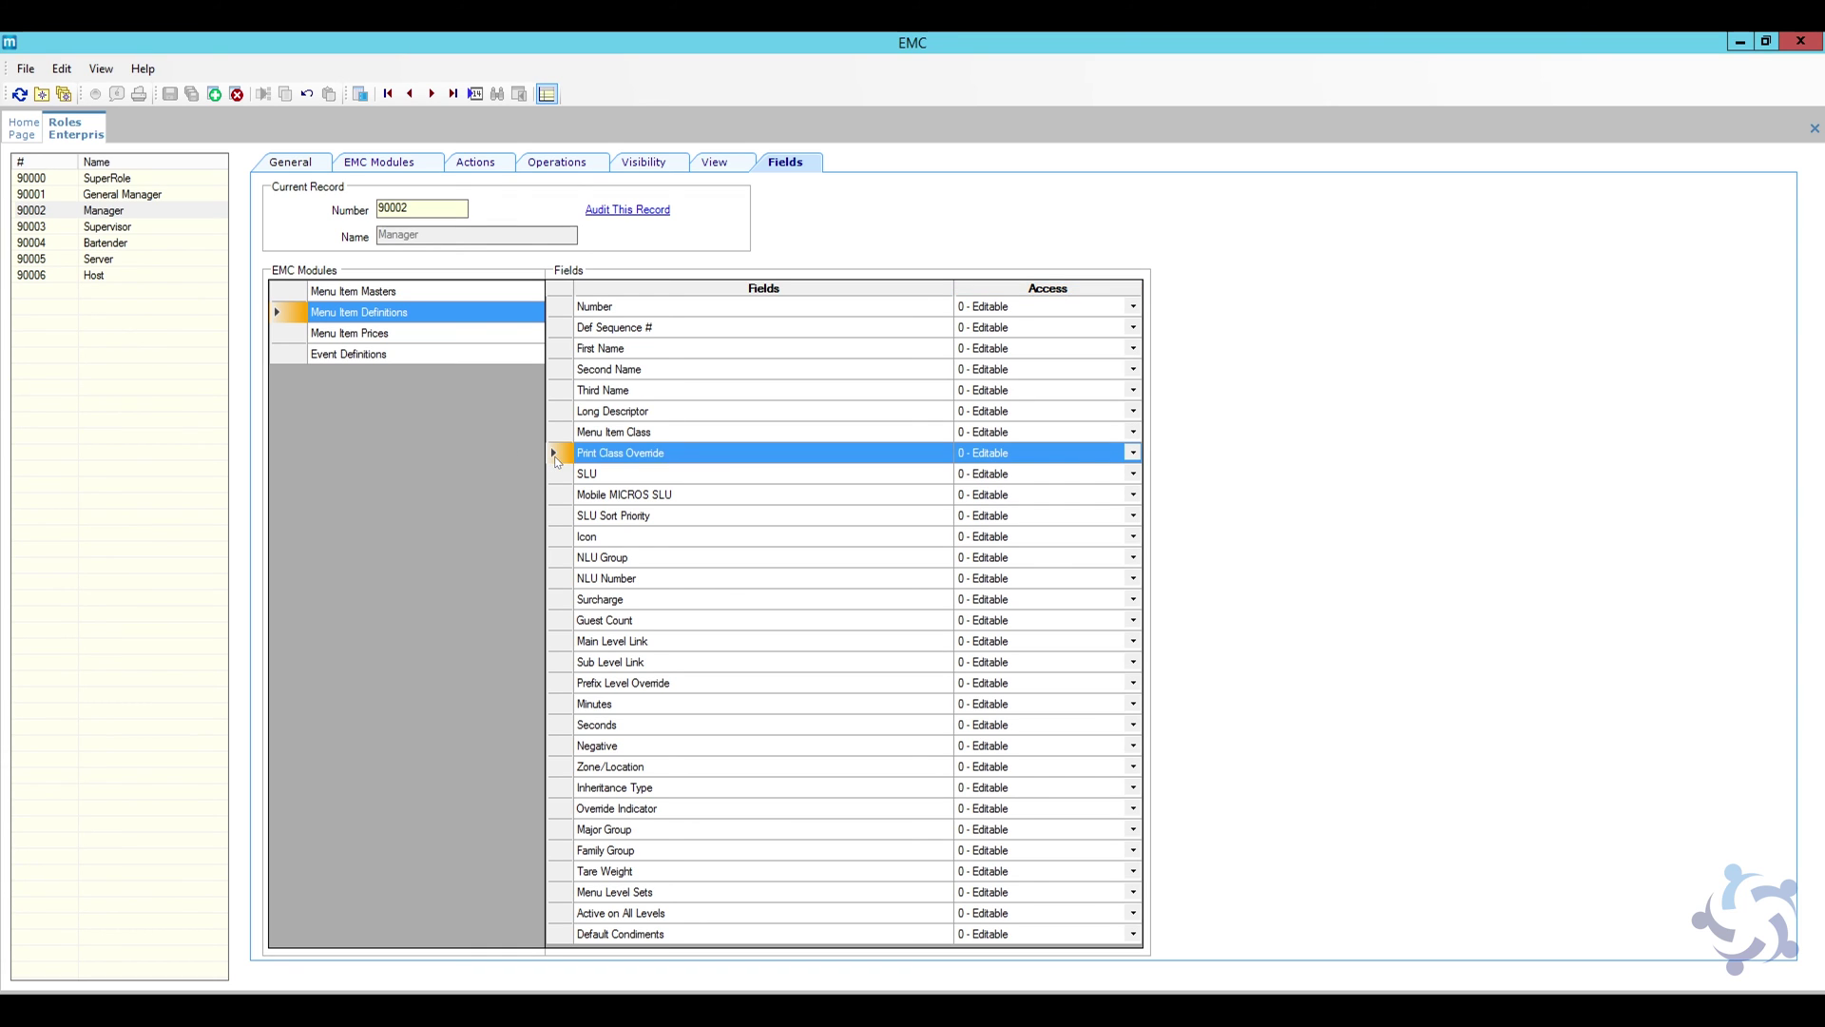
left_click(1134, 453)
left_click(1133, 454)
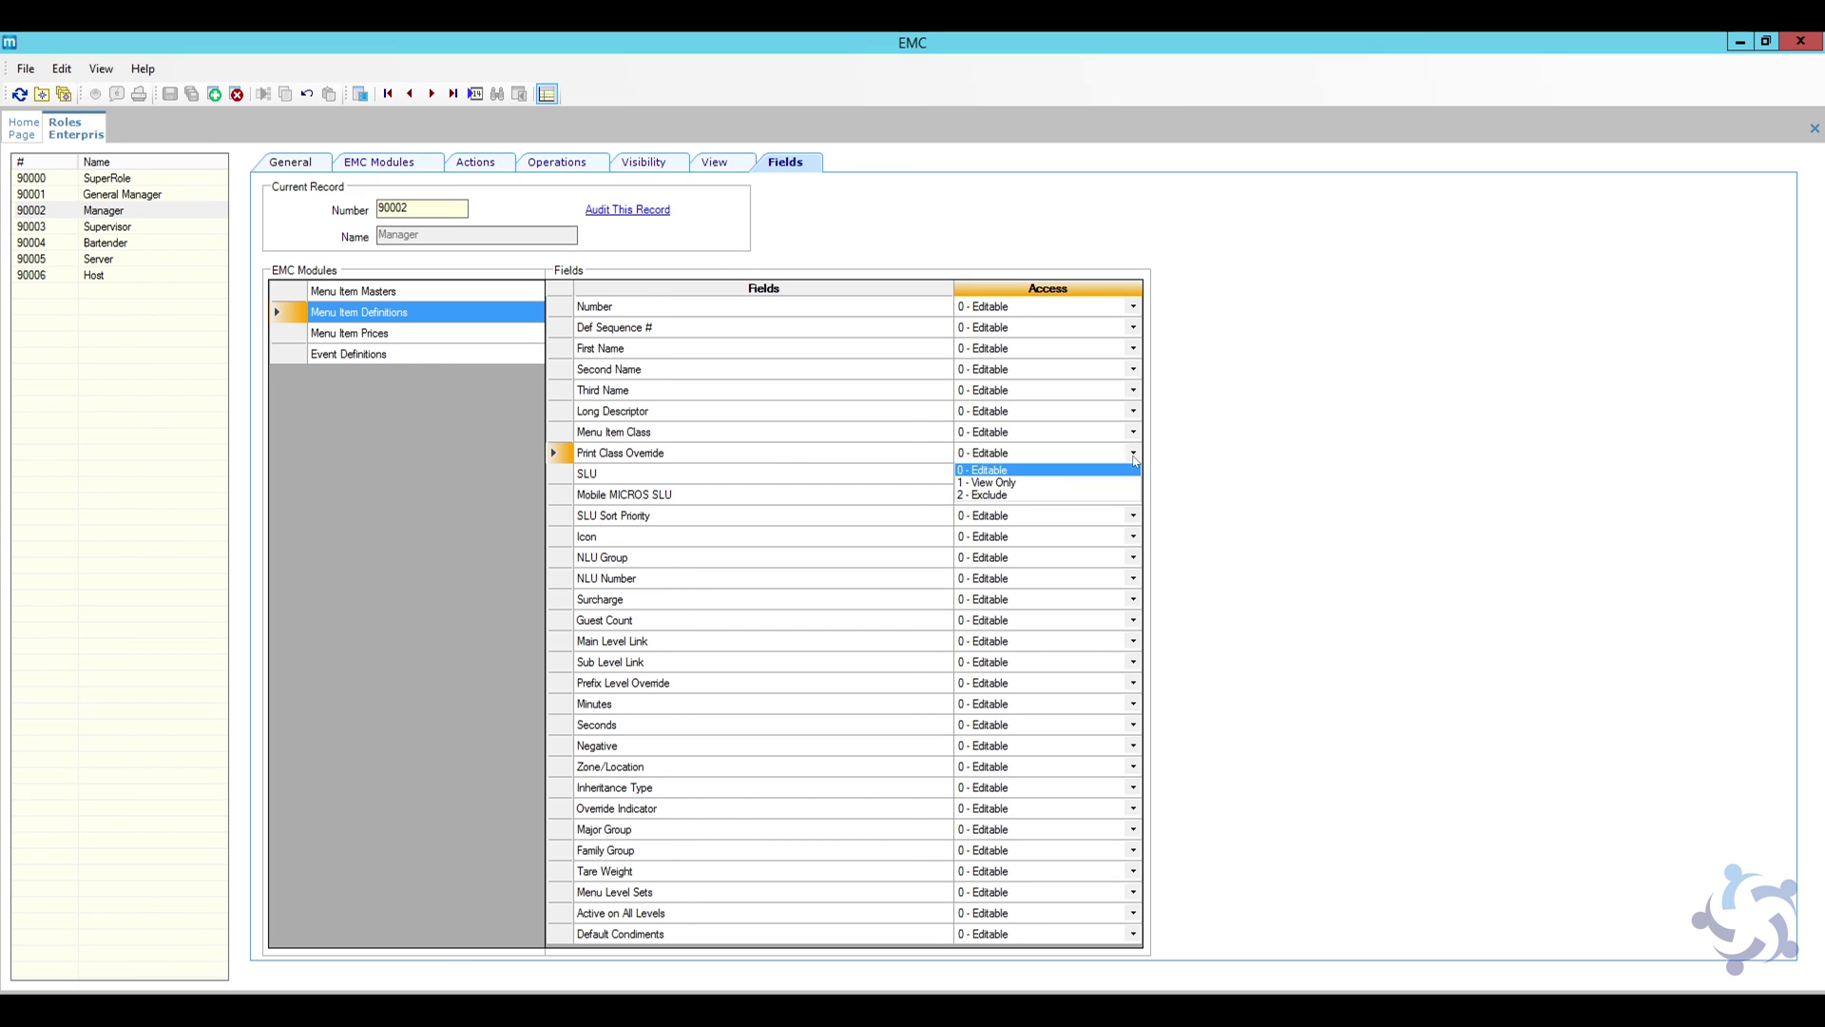
left_click(1236, 489)
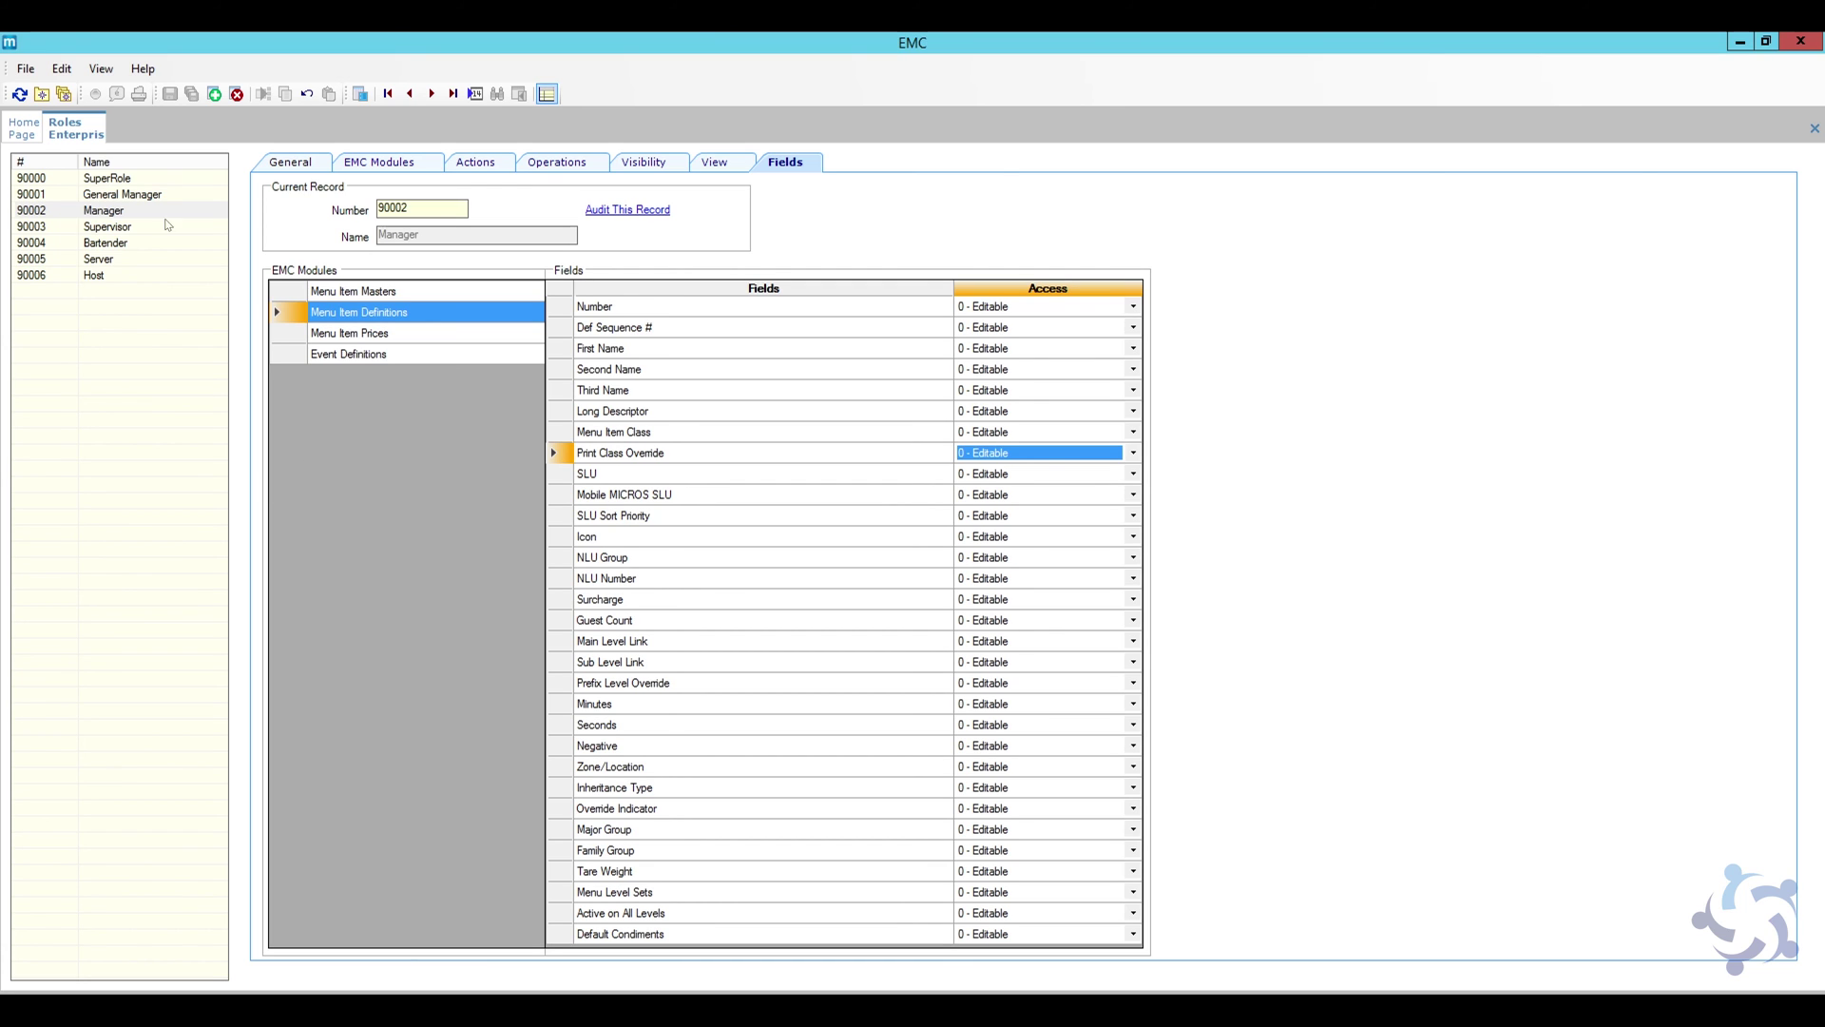
Dismiss the Roles tab menu and switch from the Manager's operations to the all-roles table
right_click(88, 133)
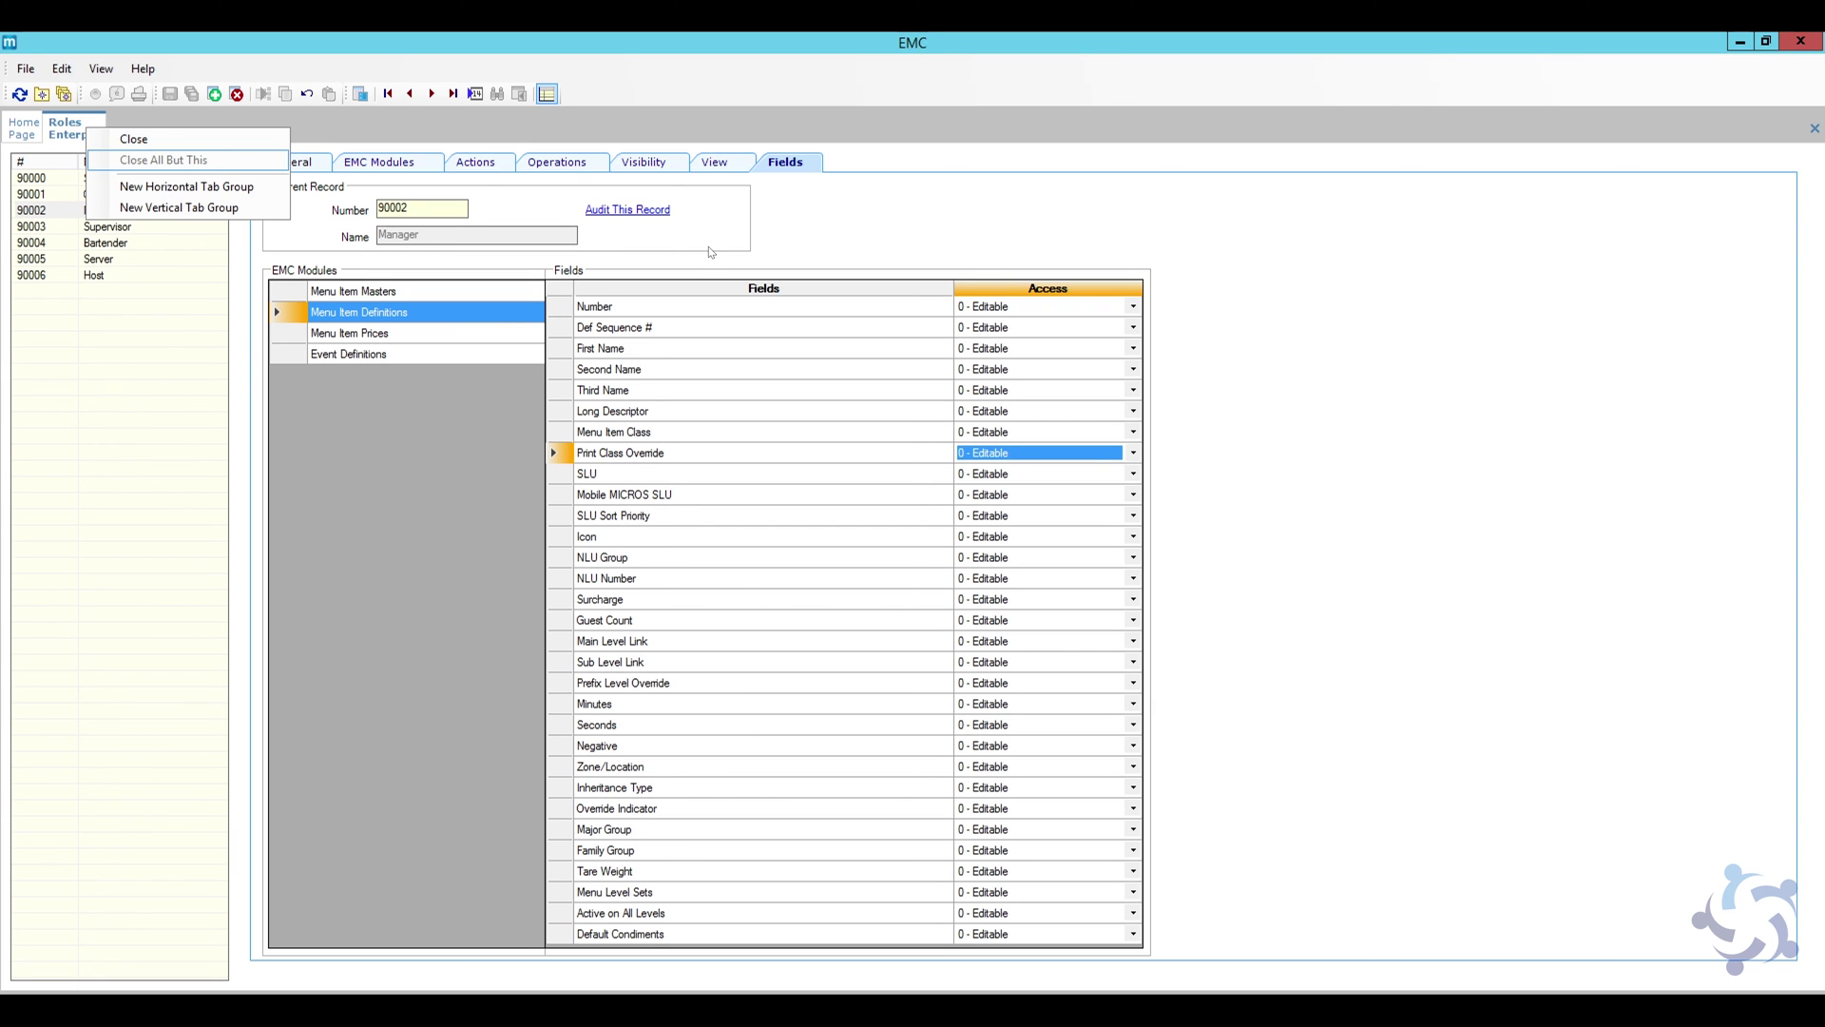
left_click(565, 220)
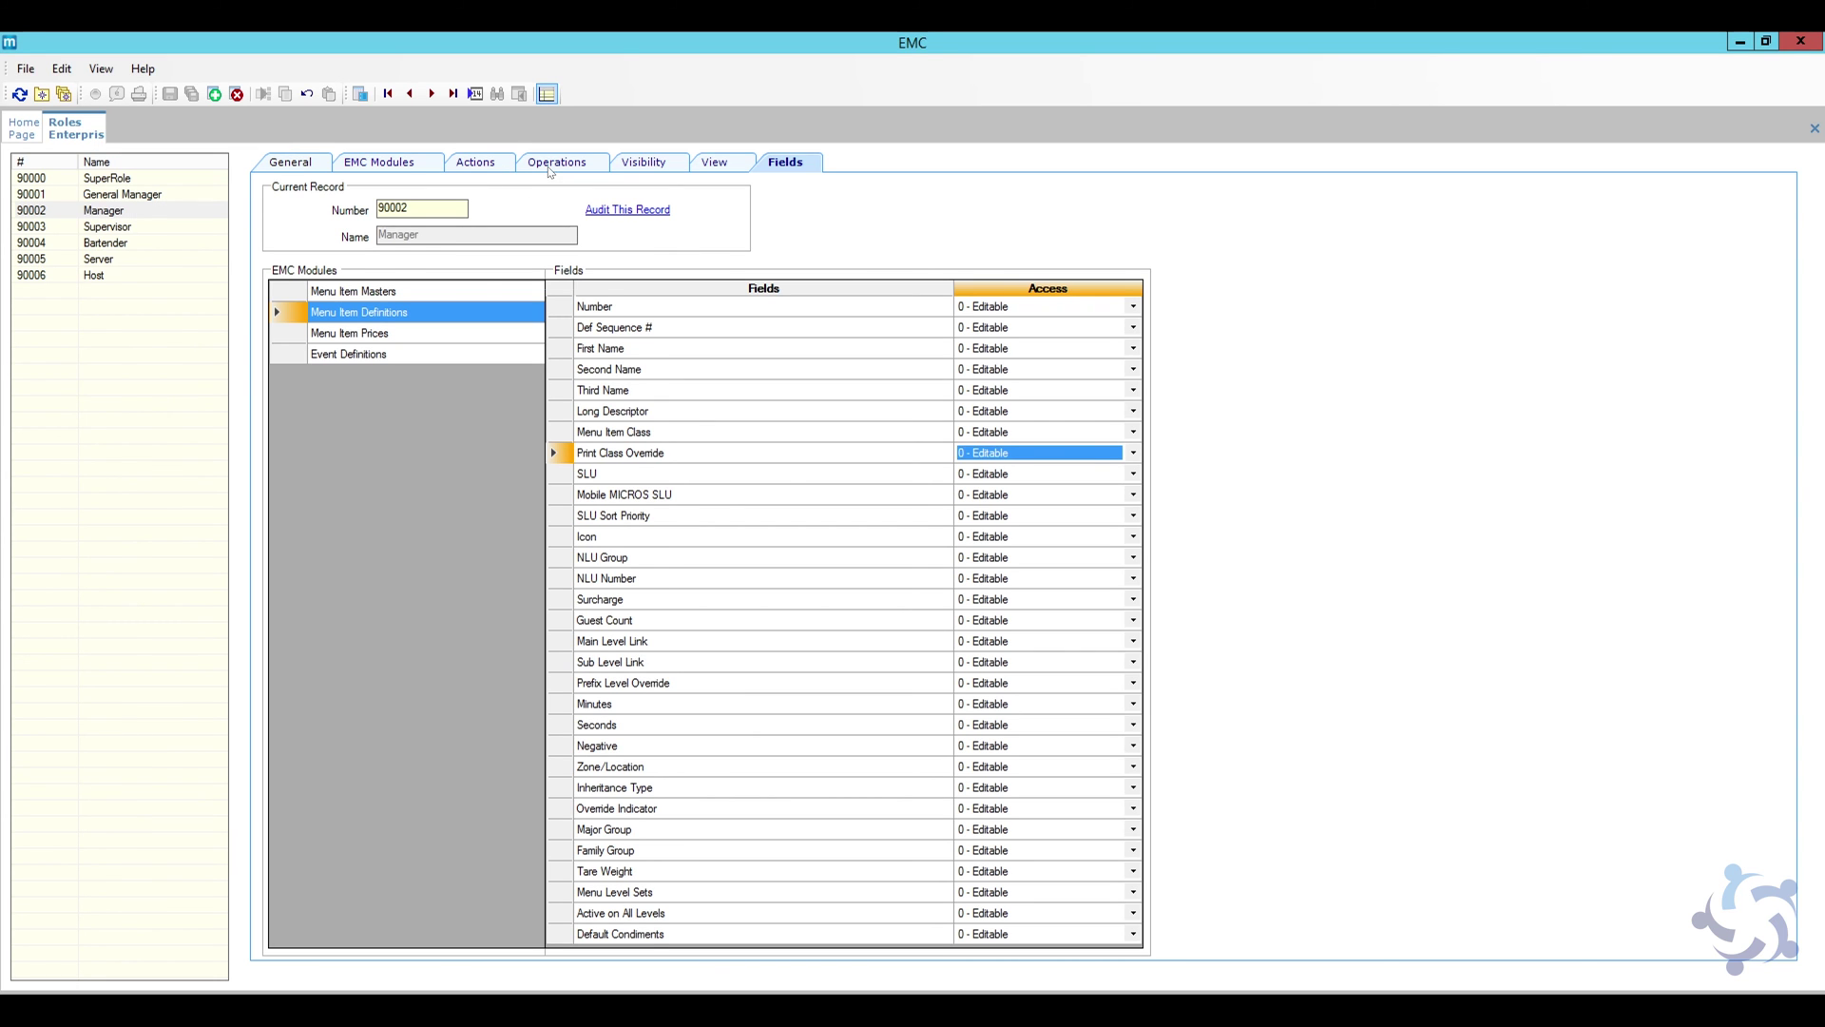
left_click(558, 164)
double_click(127, 249)
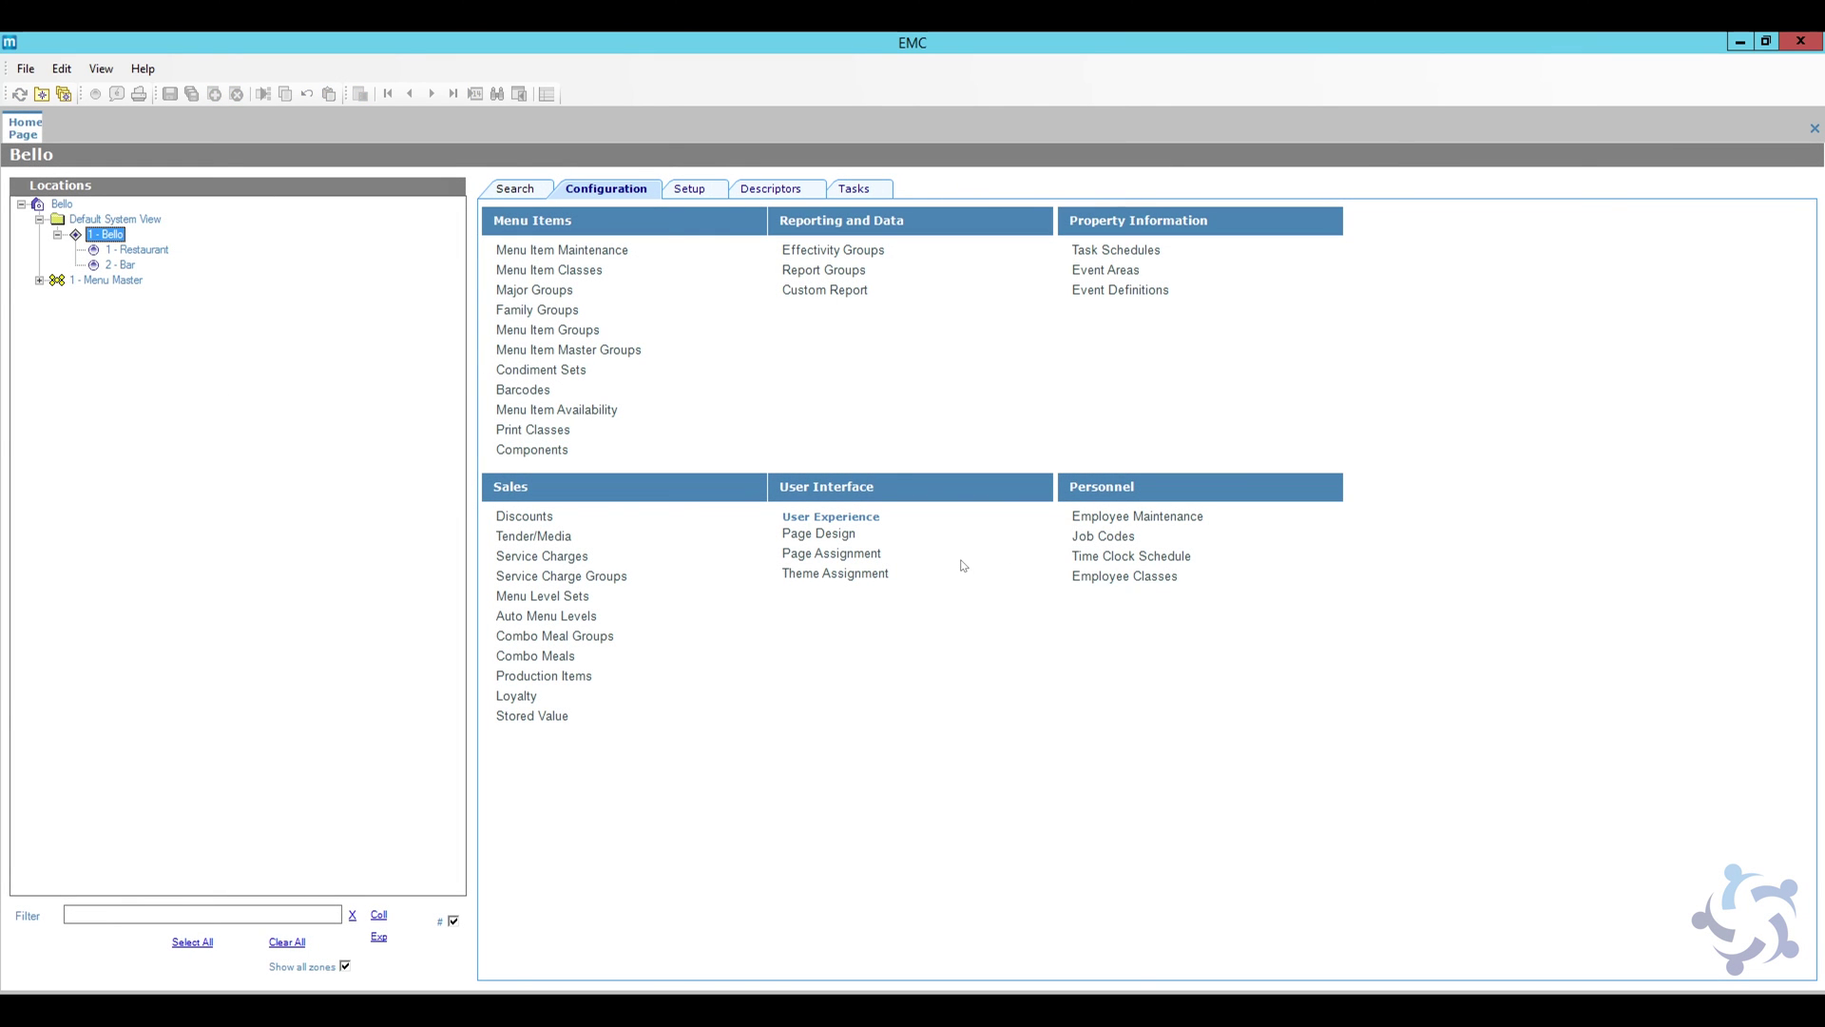
Select the 1 - Bello property and open its Employee Classes module
left_click(61, 205)
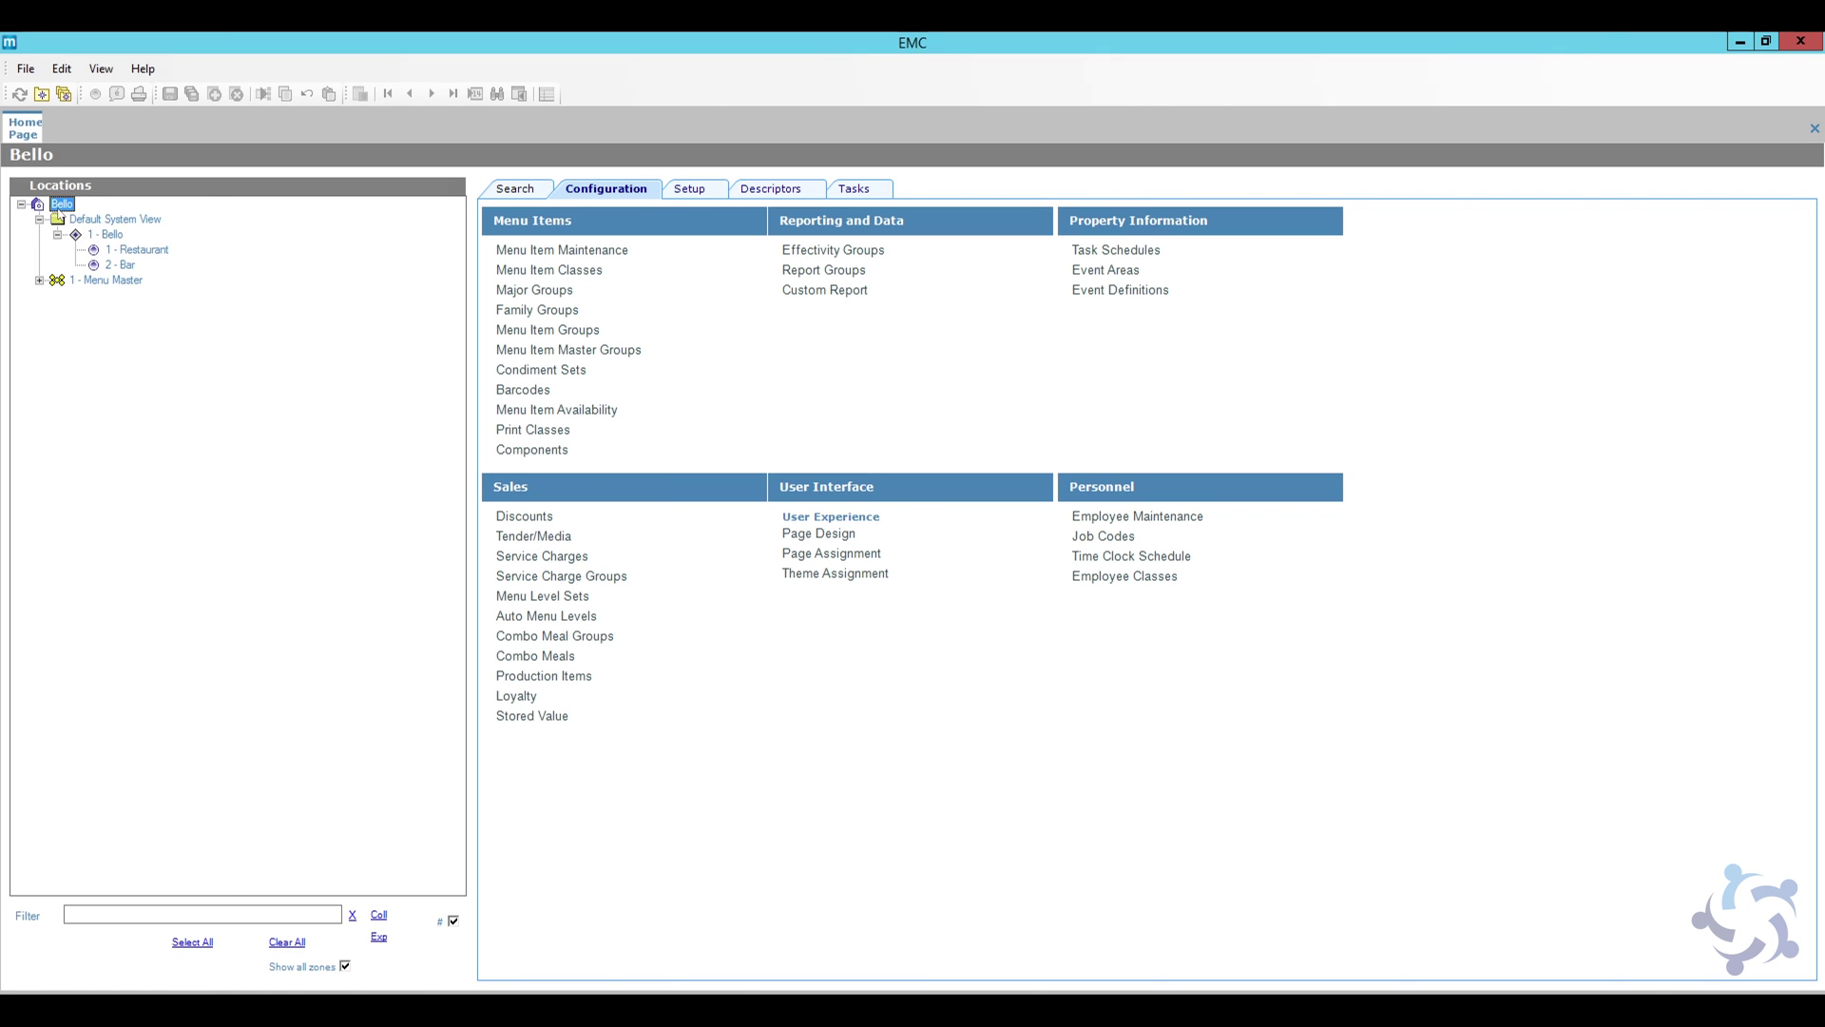
left_click(112, 238)
left_click(1116, 577)
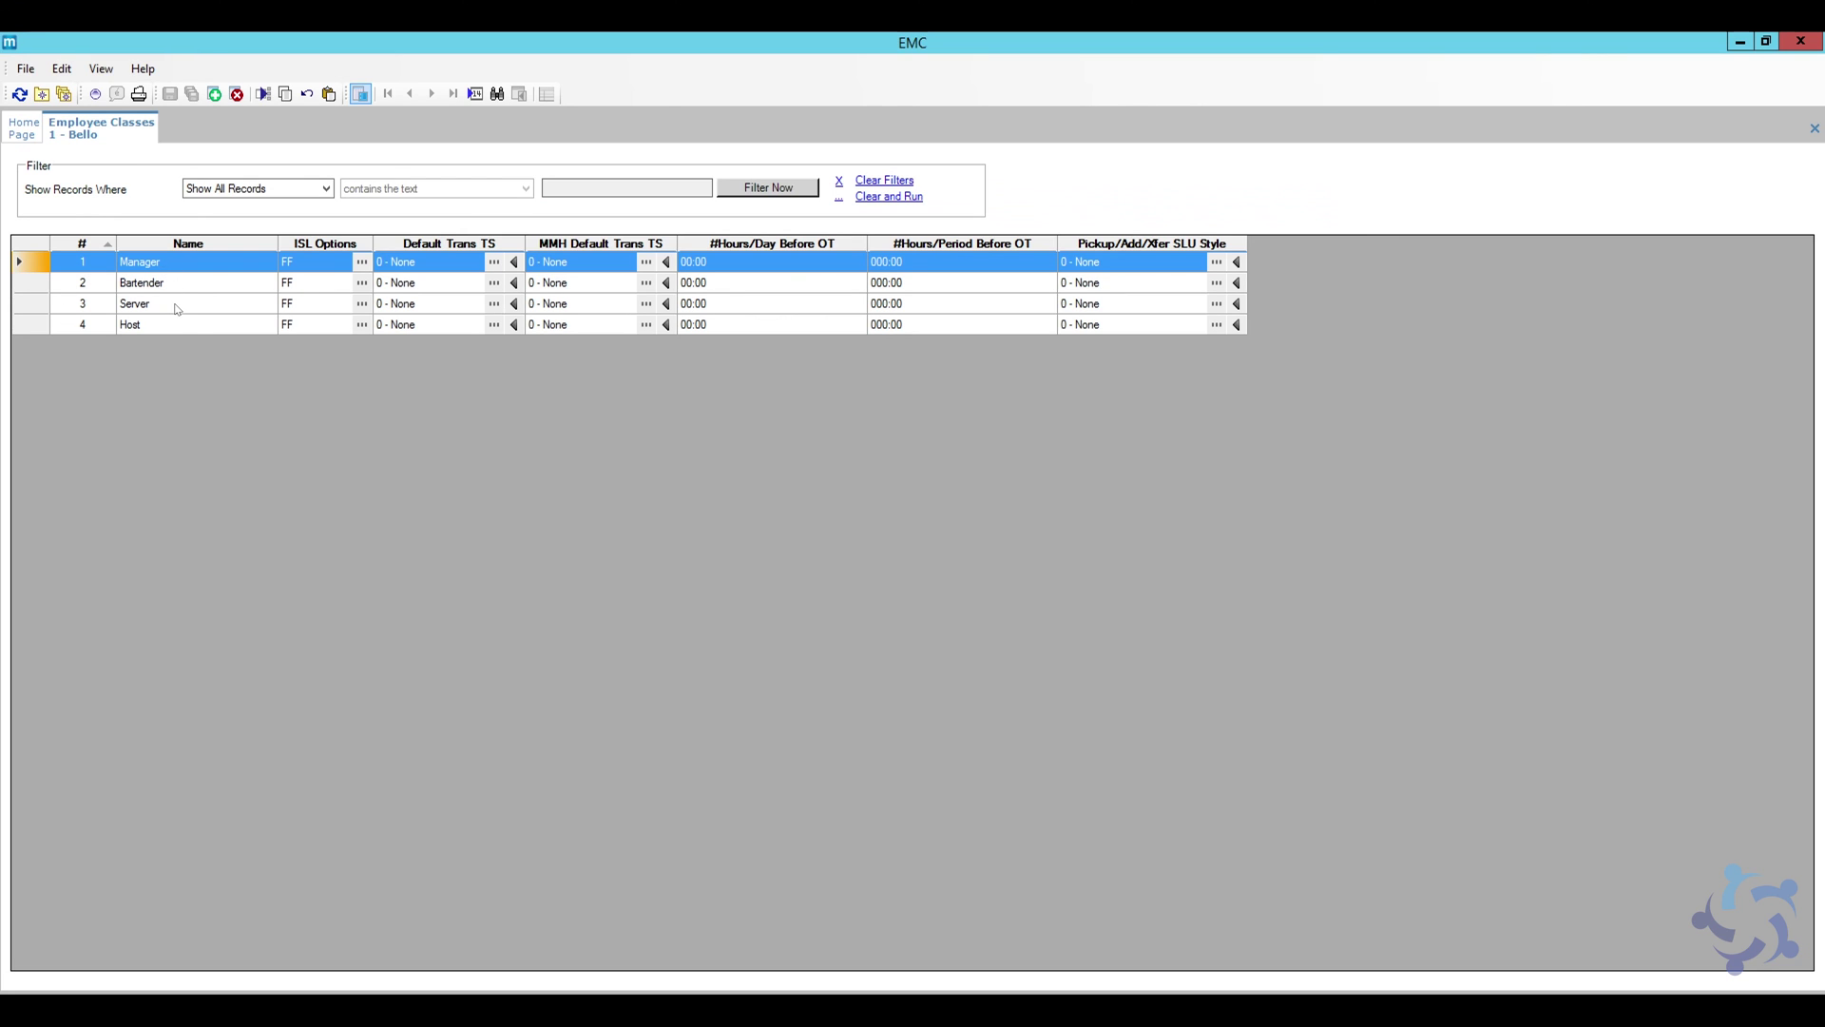
Open employee class 3 Server in form view and show its Restaurant and Bar operator options
double_click(36, 266)
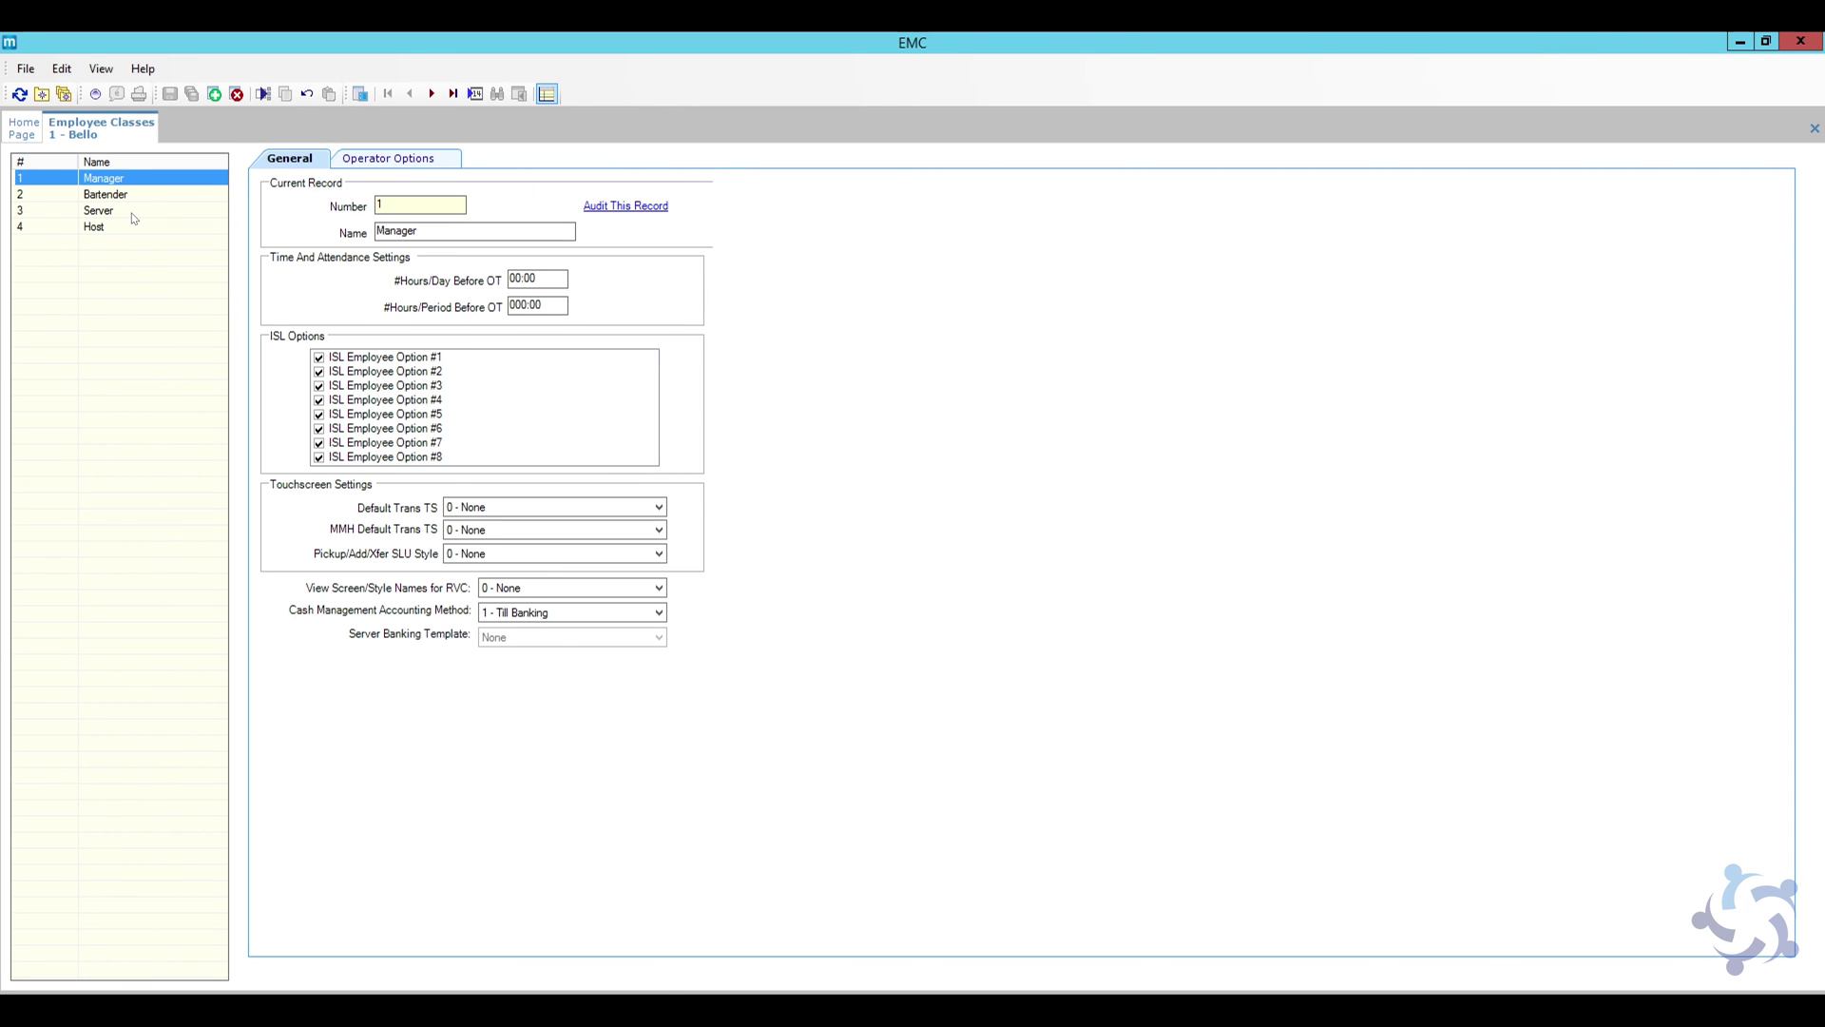
left_click(134, 219)
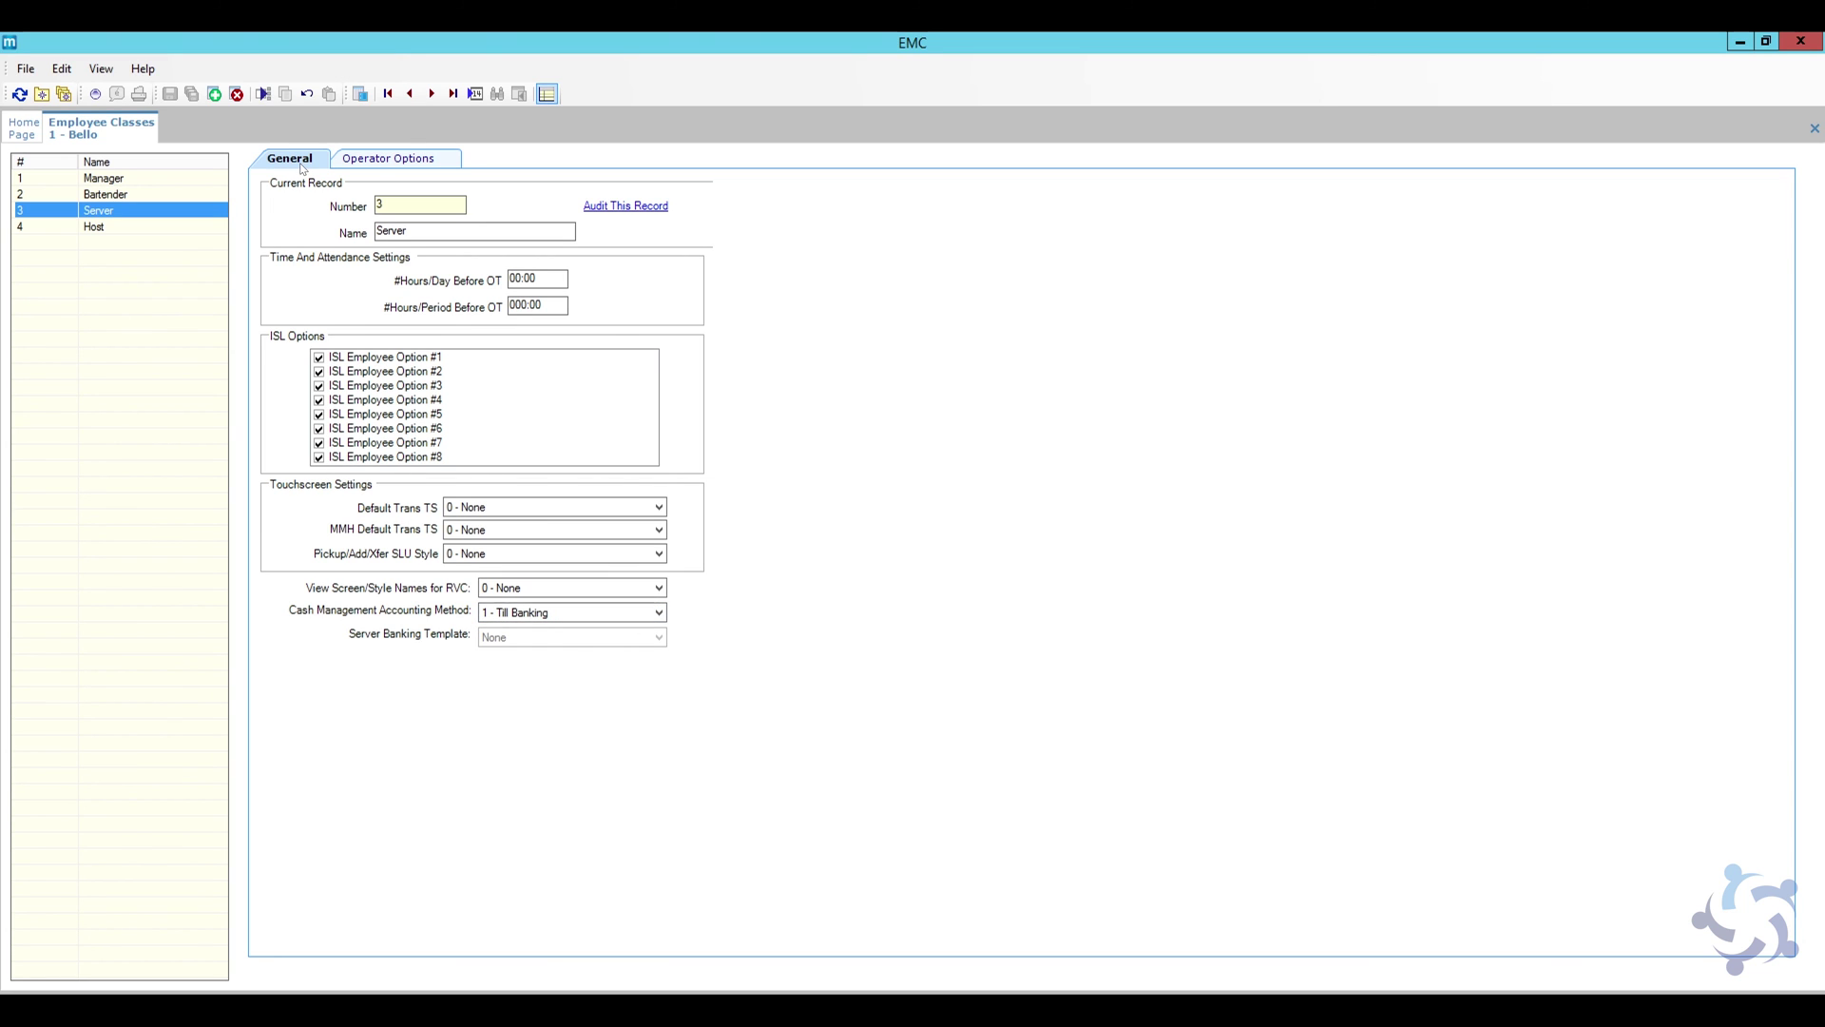
left_click(382, 160)
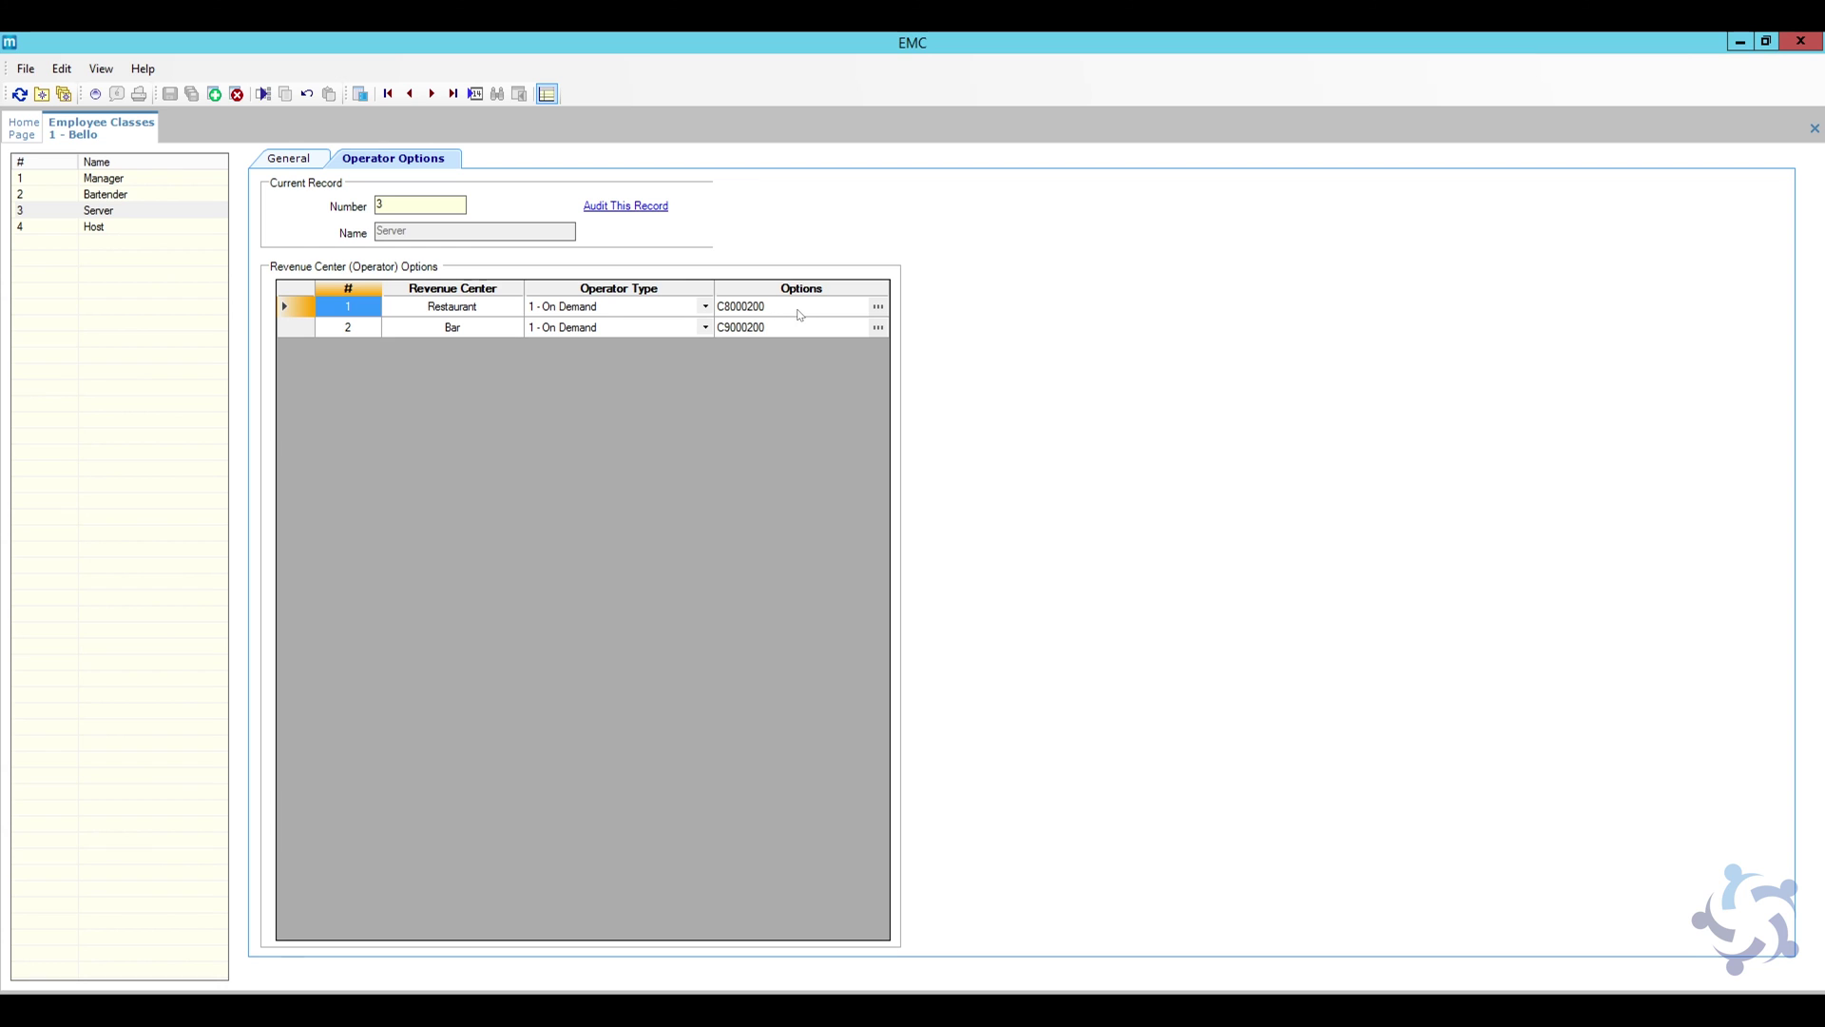
Review the checked options in Server's Restaurant operator options list, then close it
left_click(878, 307)
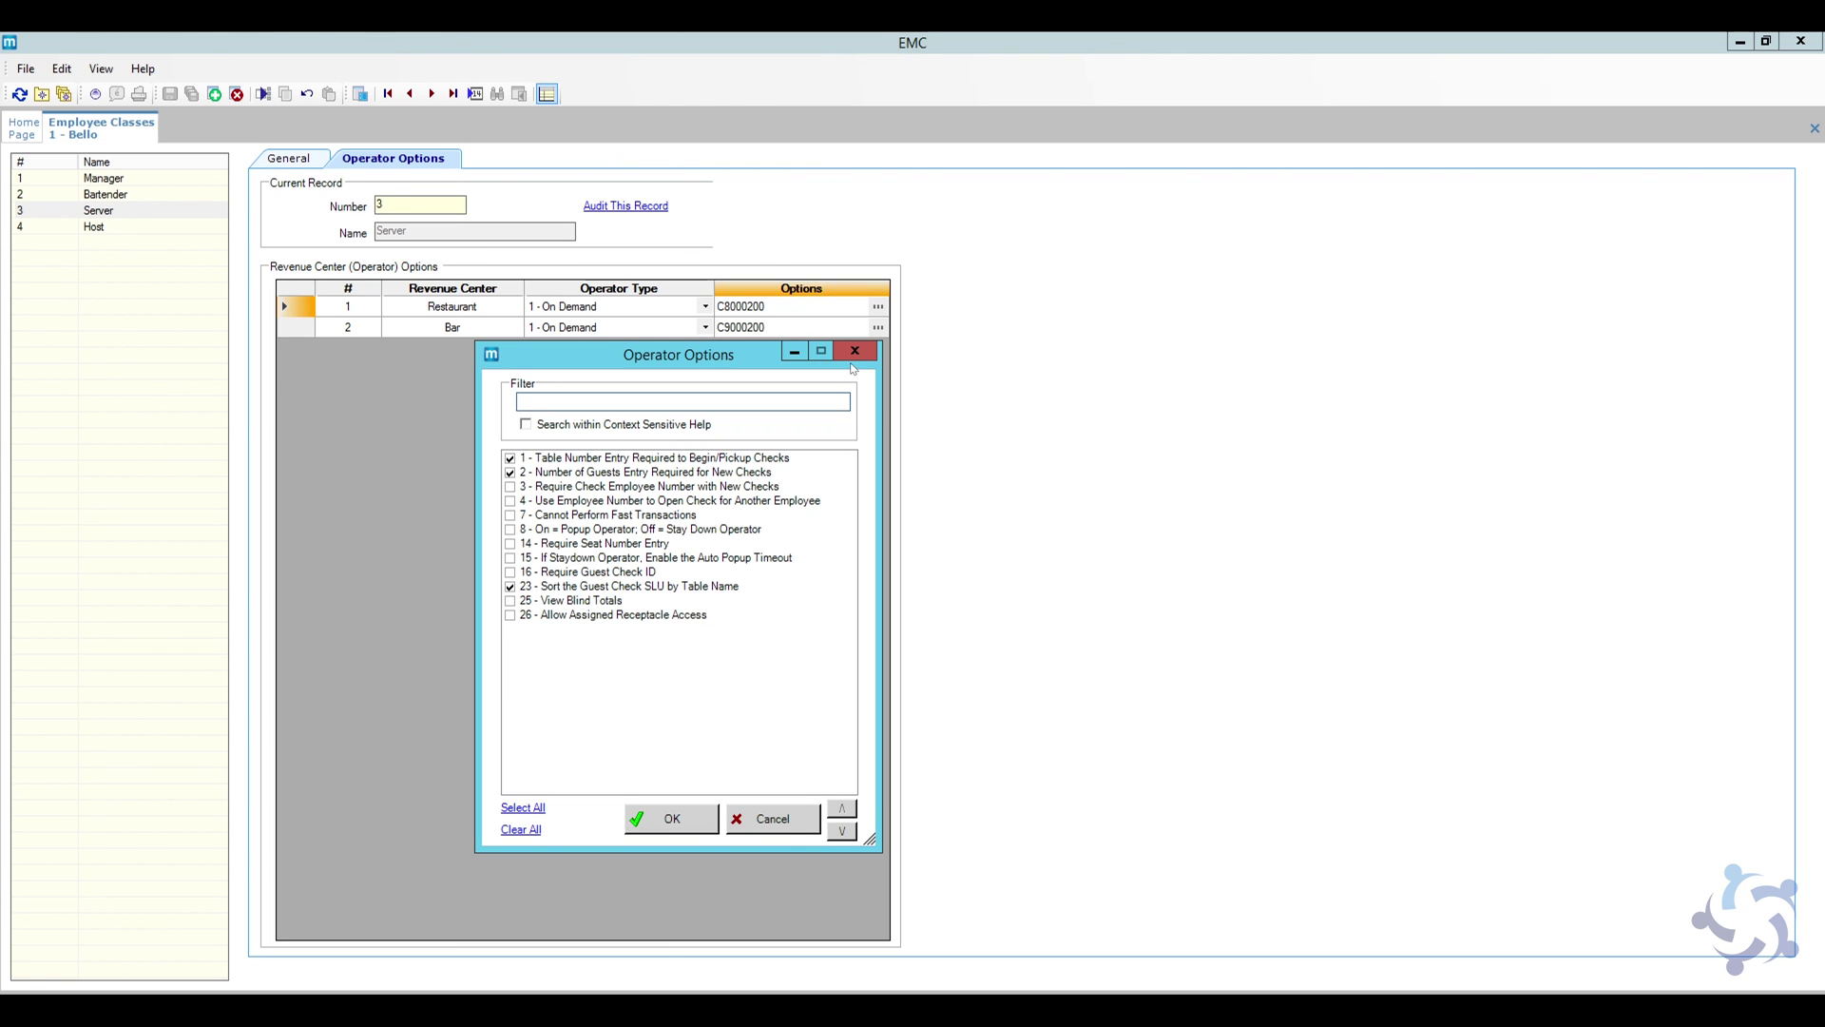
left_click(854, 352)
Review the Manager class's Restaurant operator options and cancel without saving
left_click(125, 182)
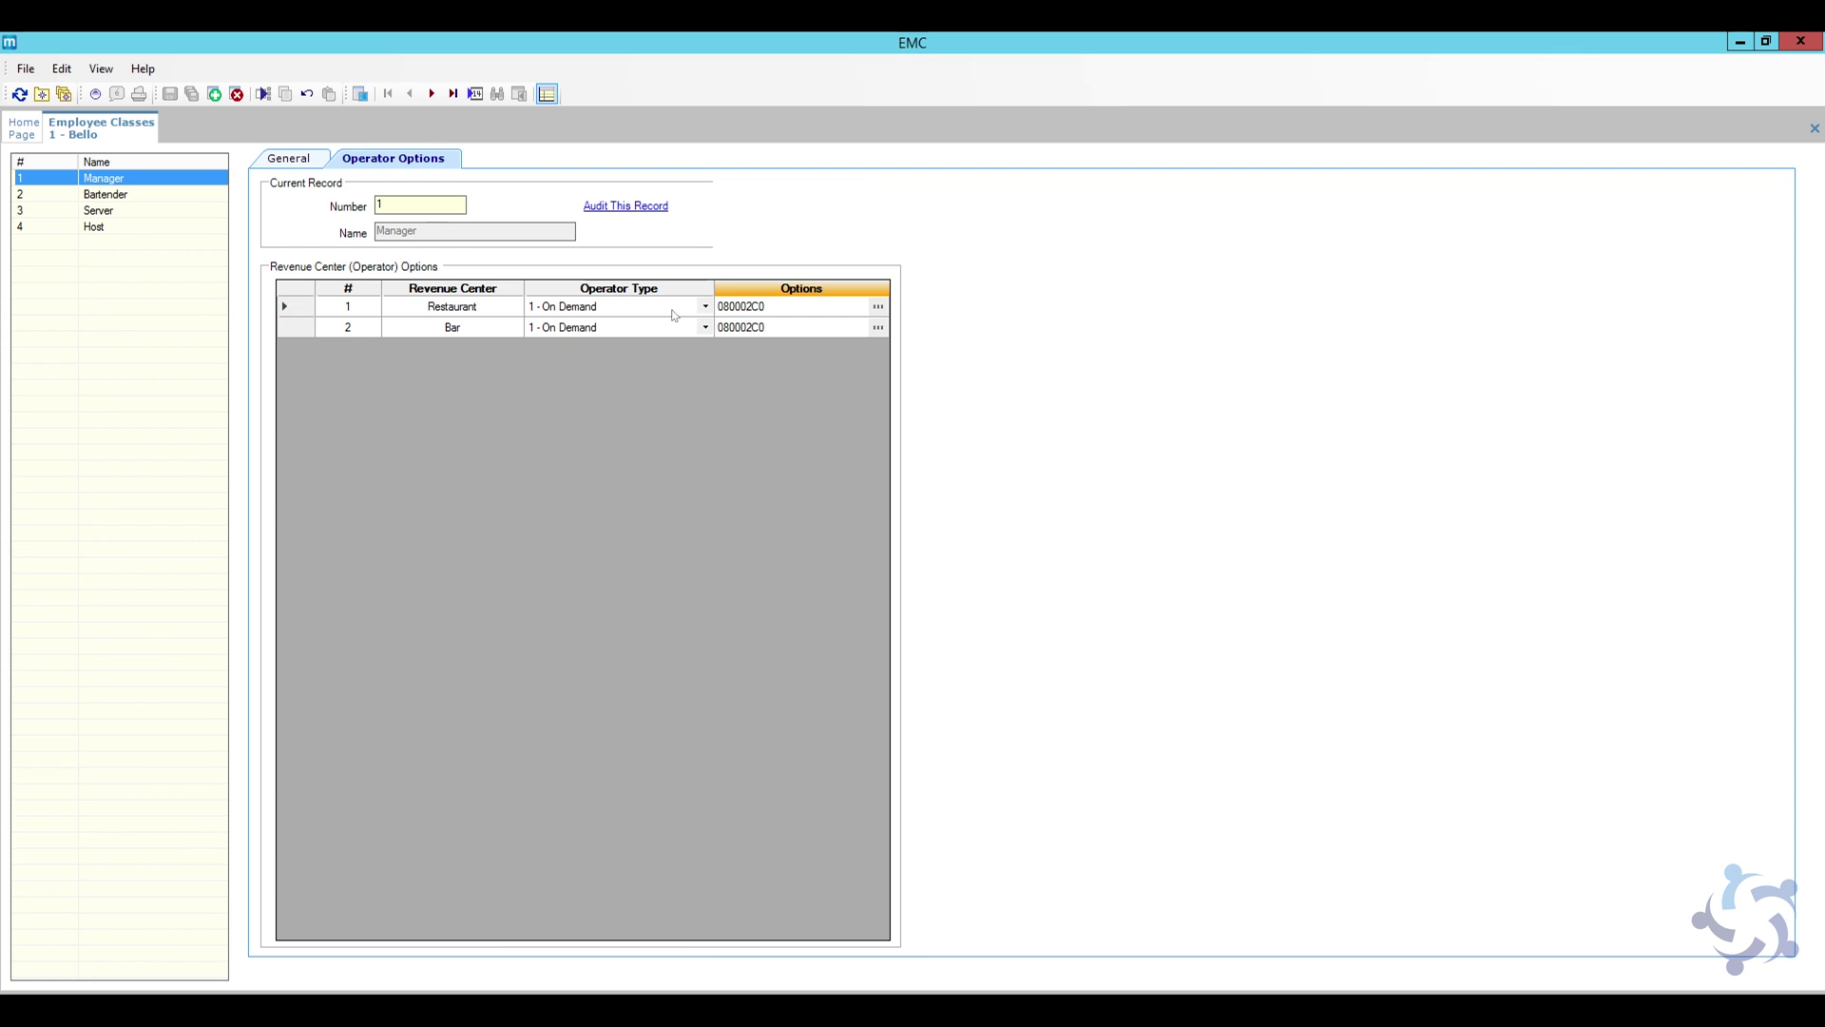
left_click(879, 307)
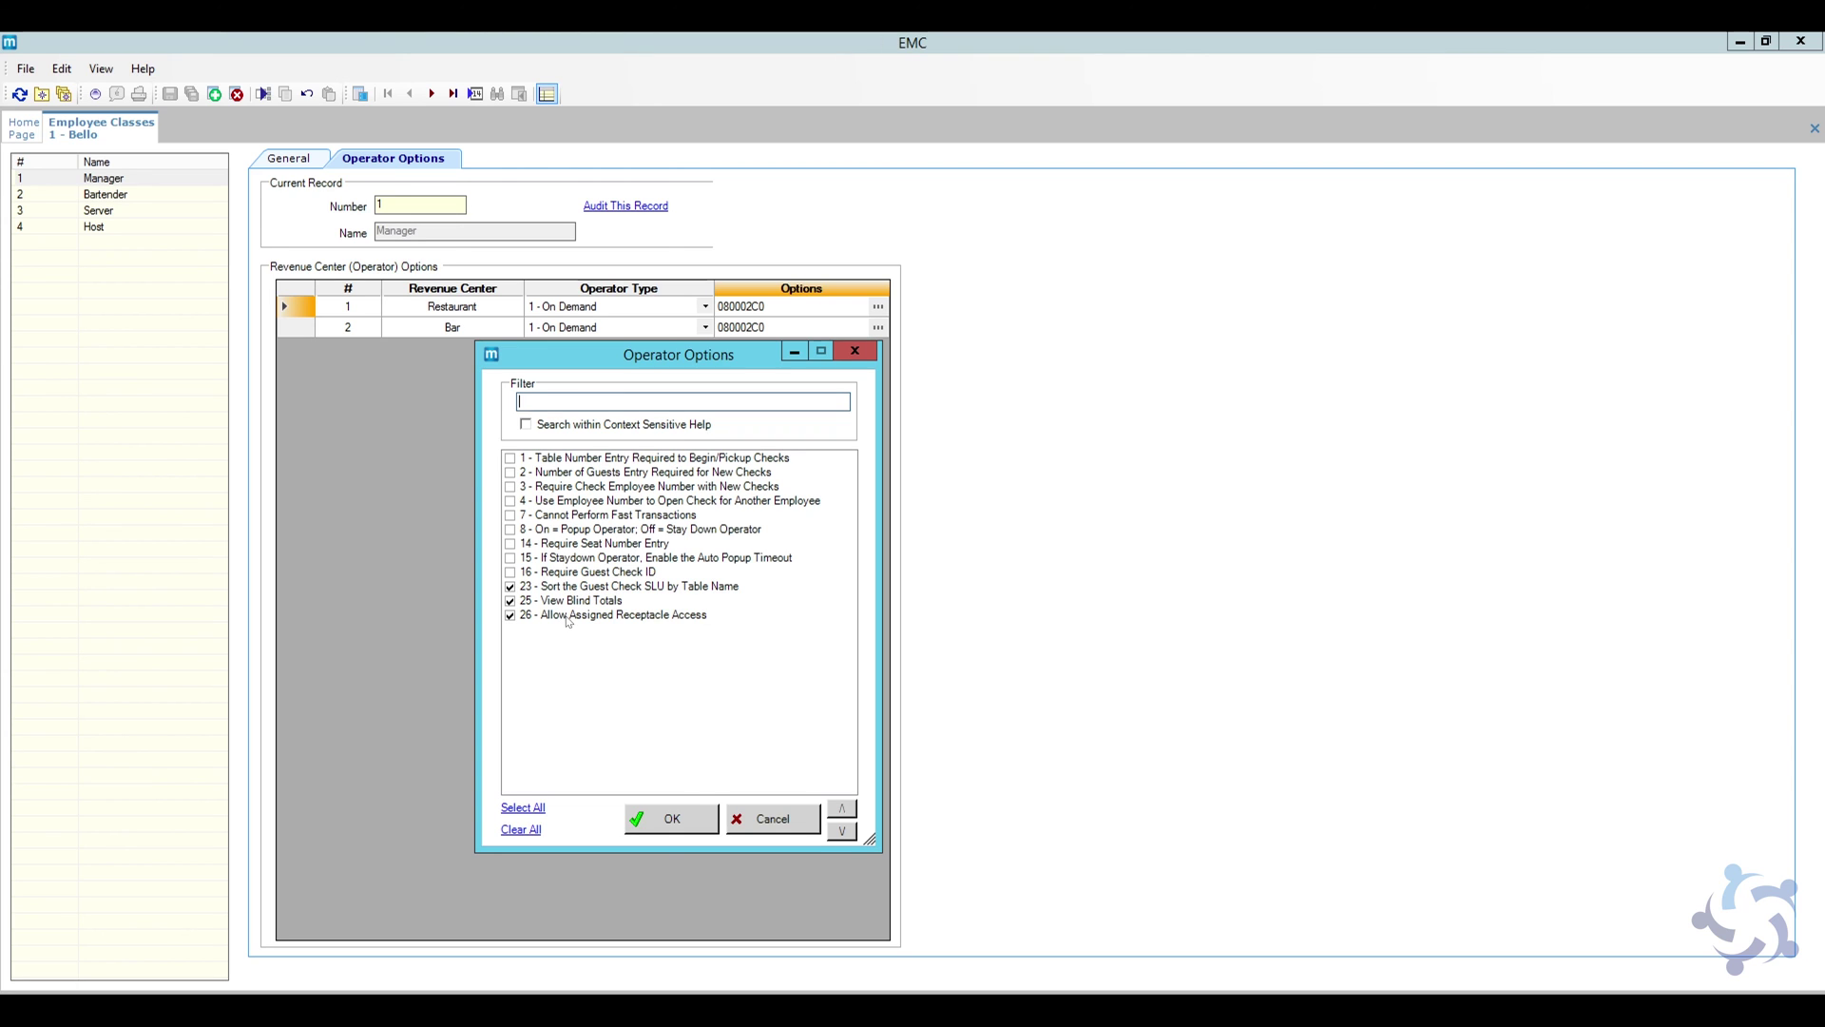
left_click(771, 825)
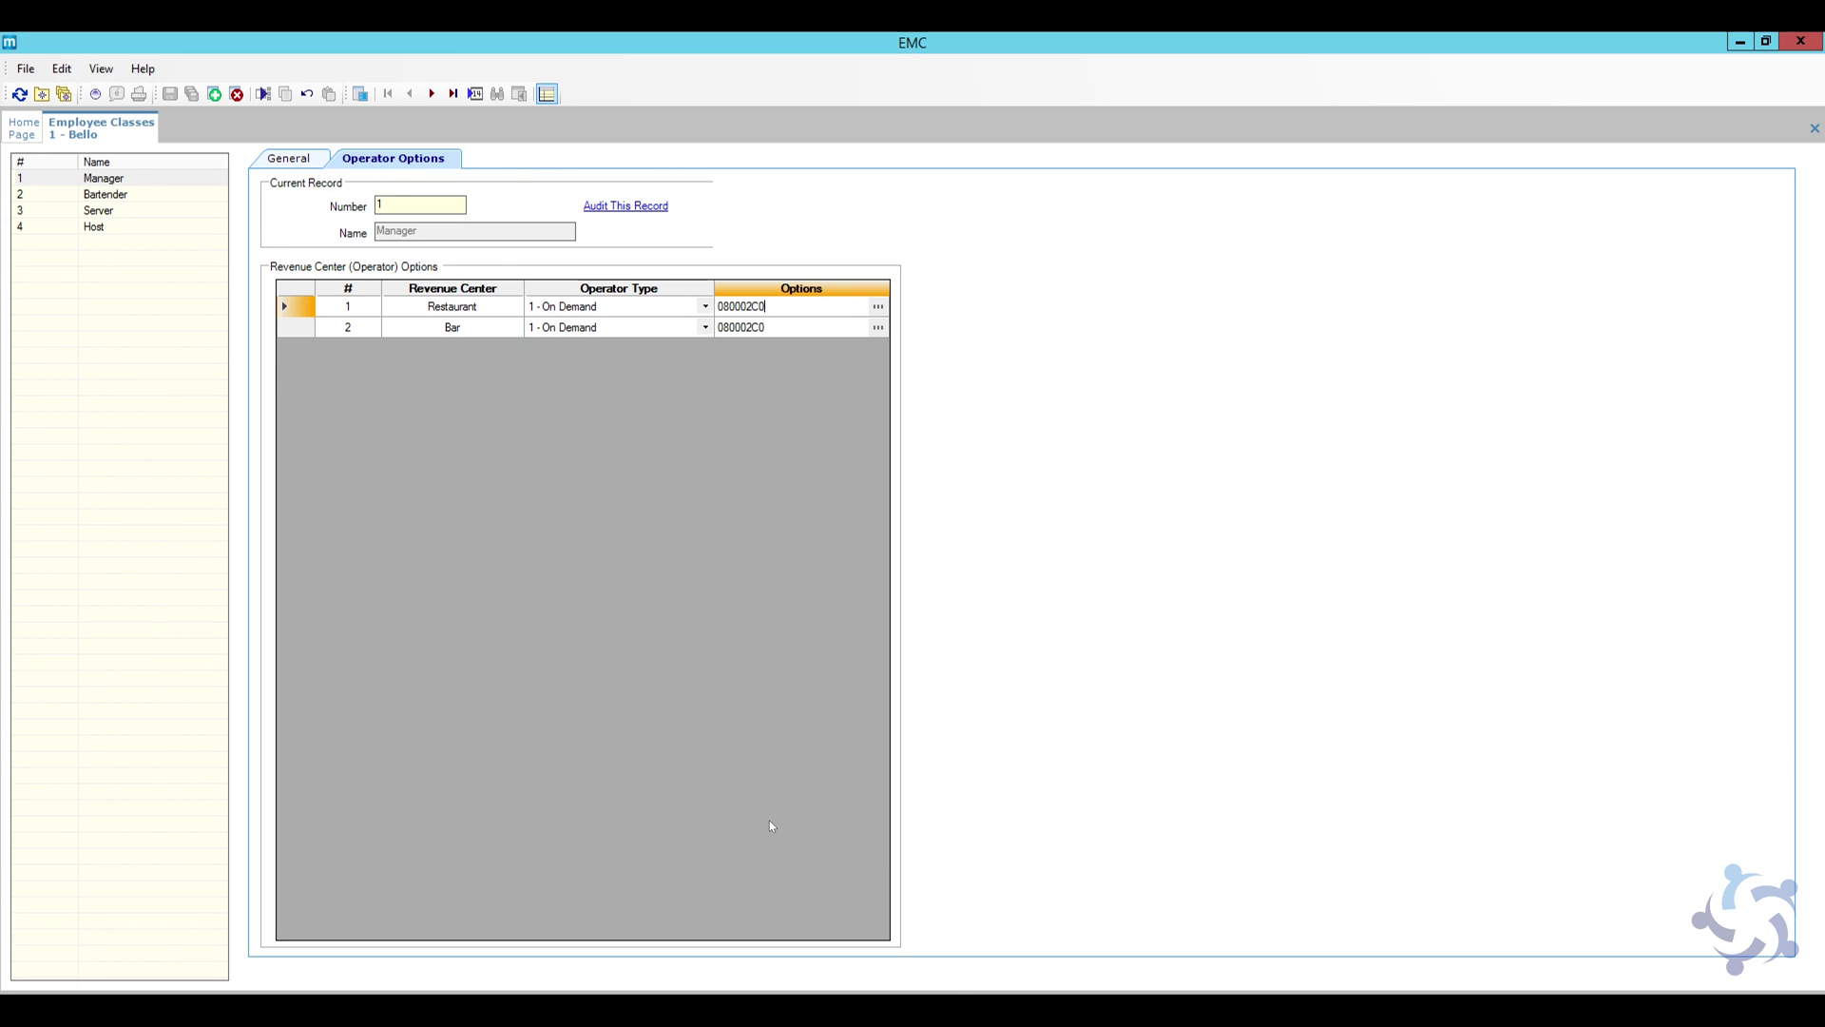
Review the Bartender class's Bar operator options, then close the Employee Classes tab
left_click(124, 197)
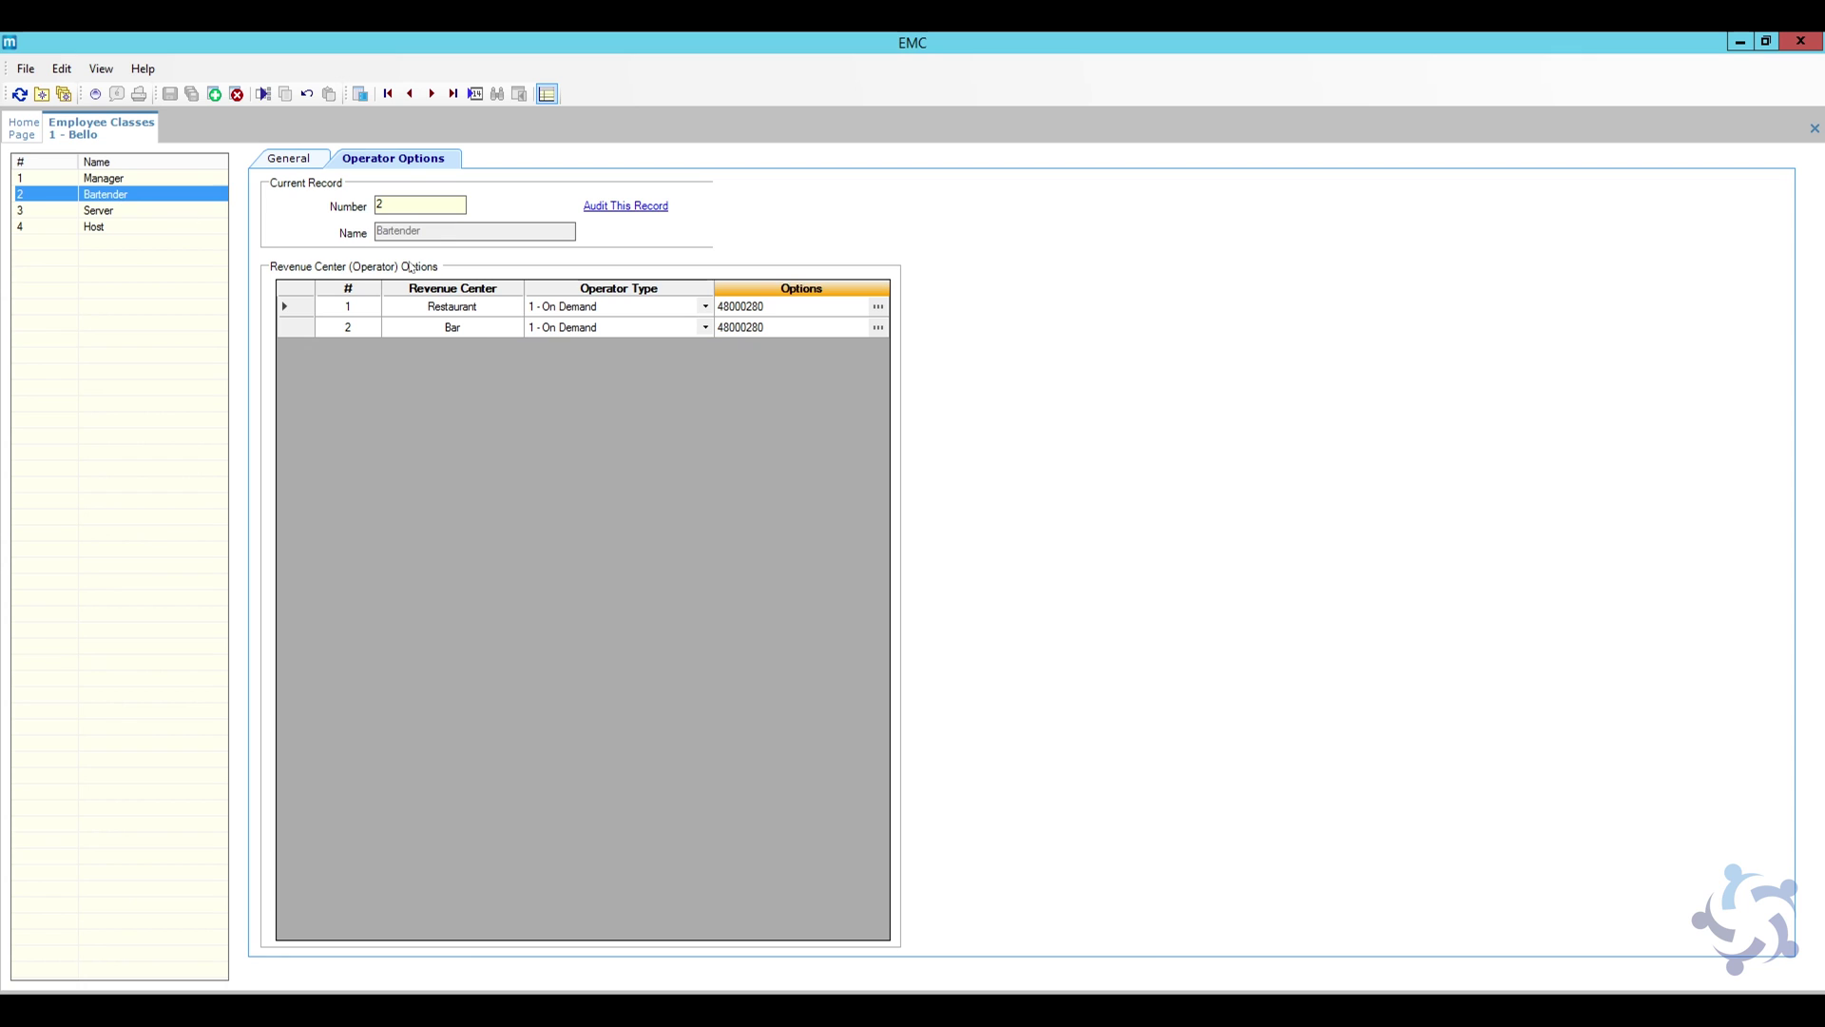
left_click(879, 328)
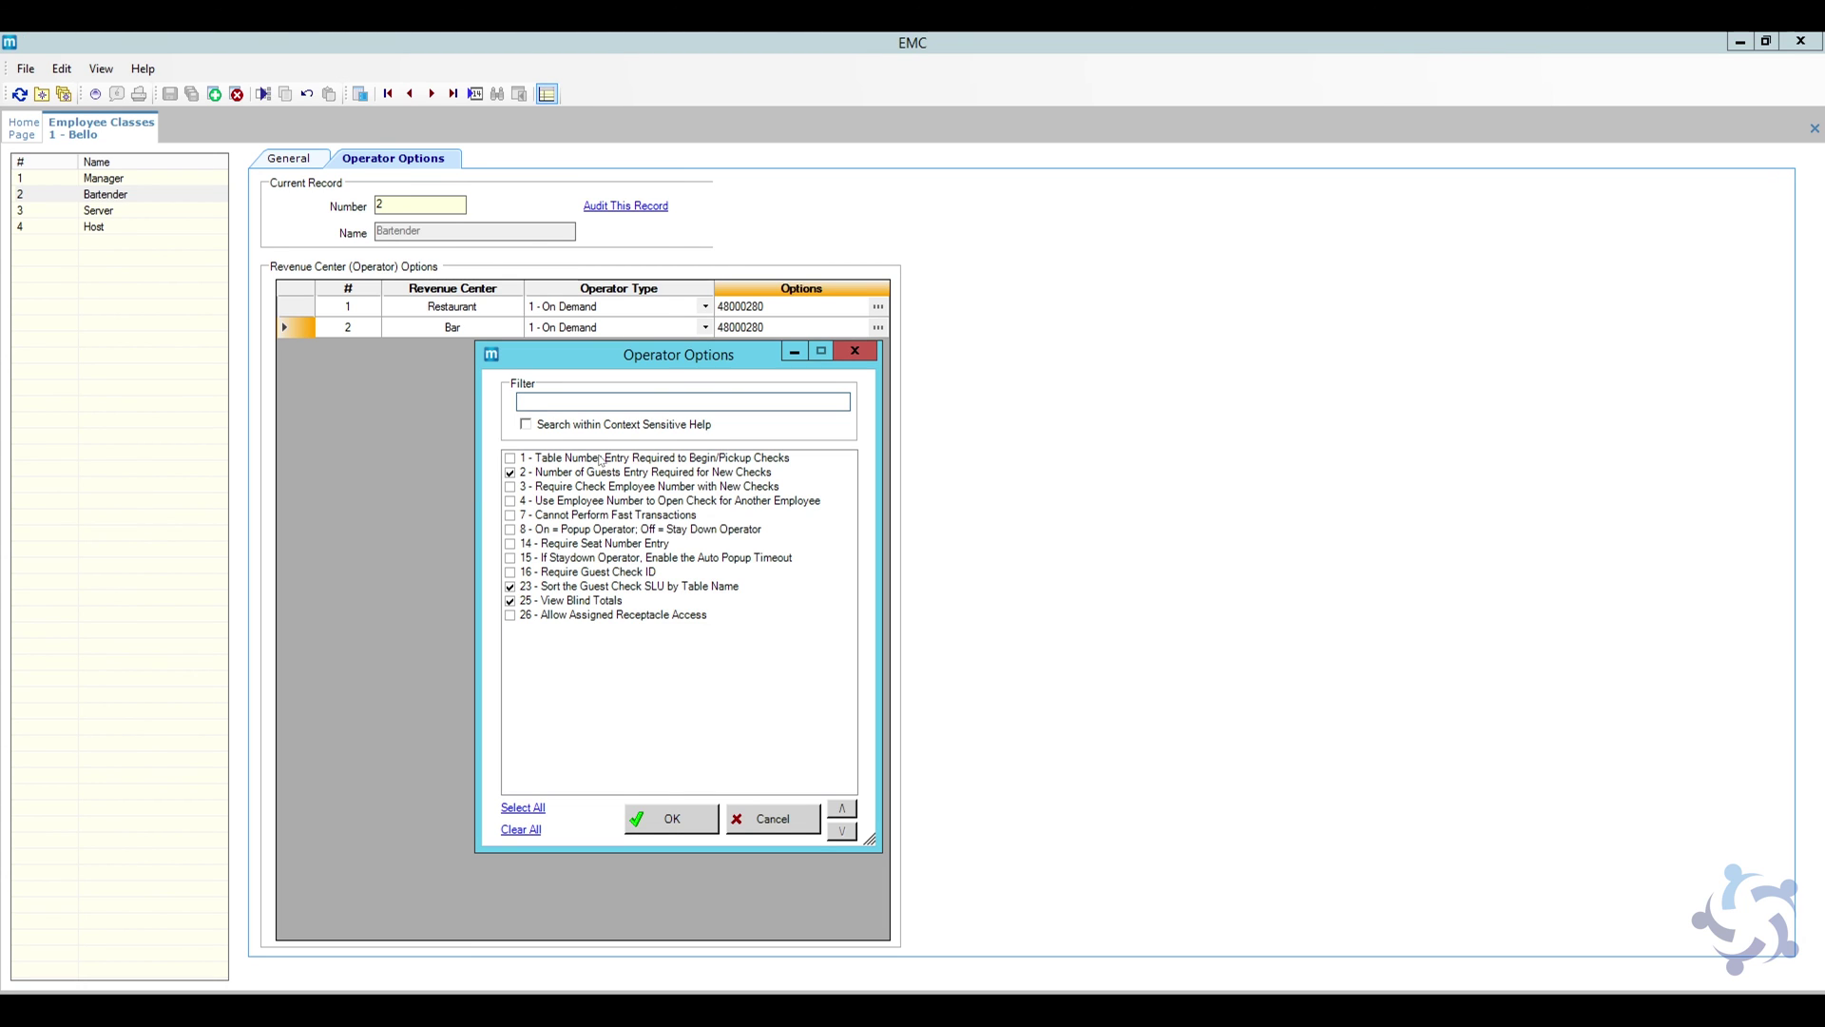
left_click(854, 351)
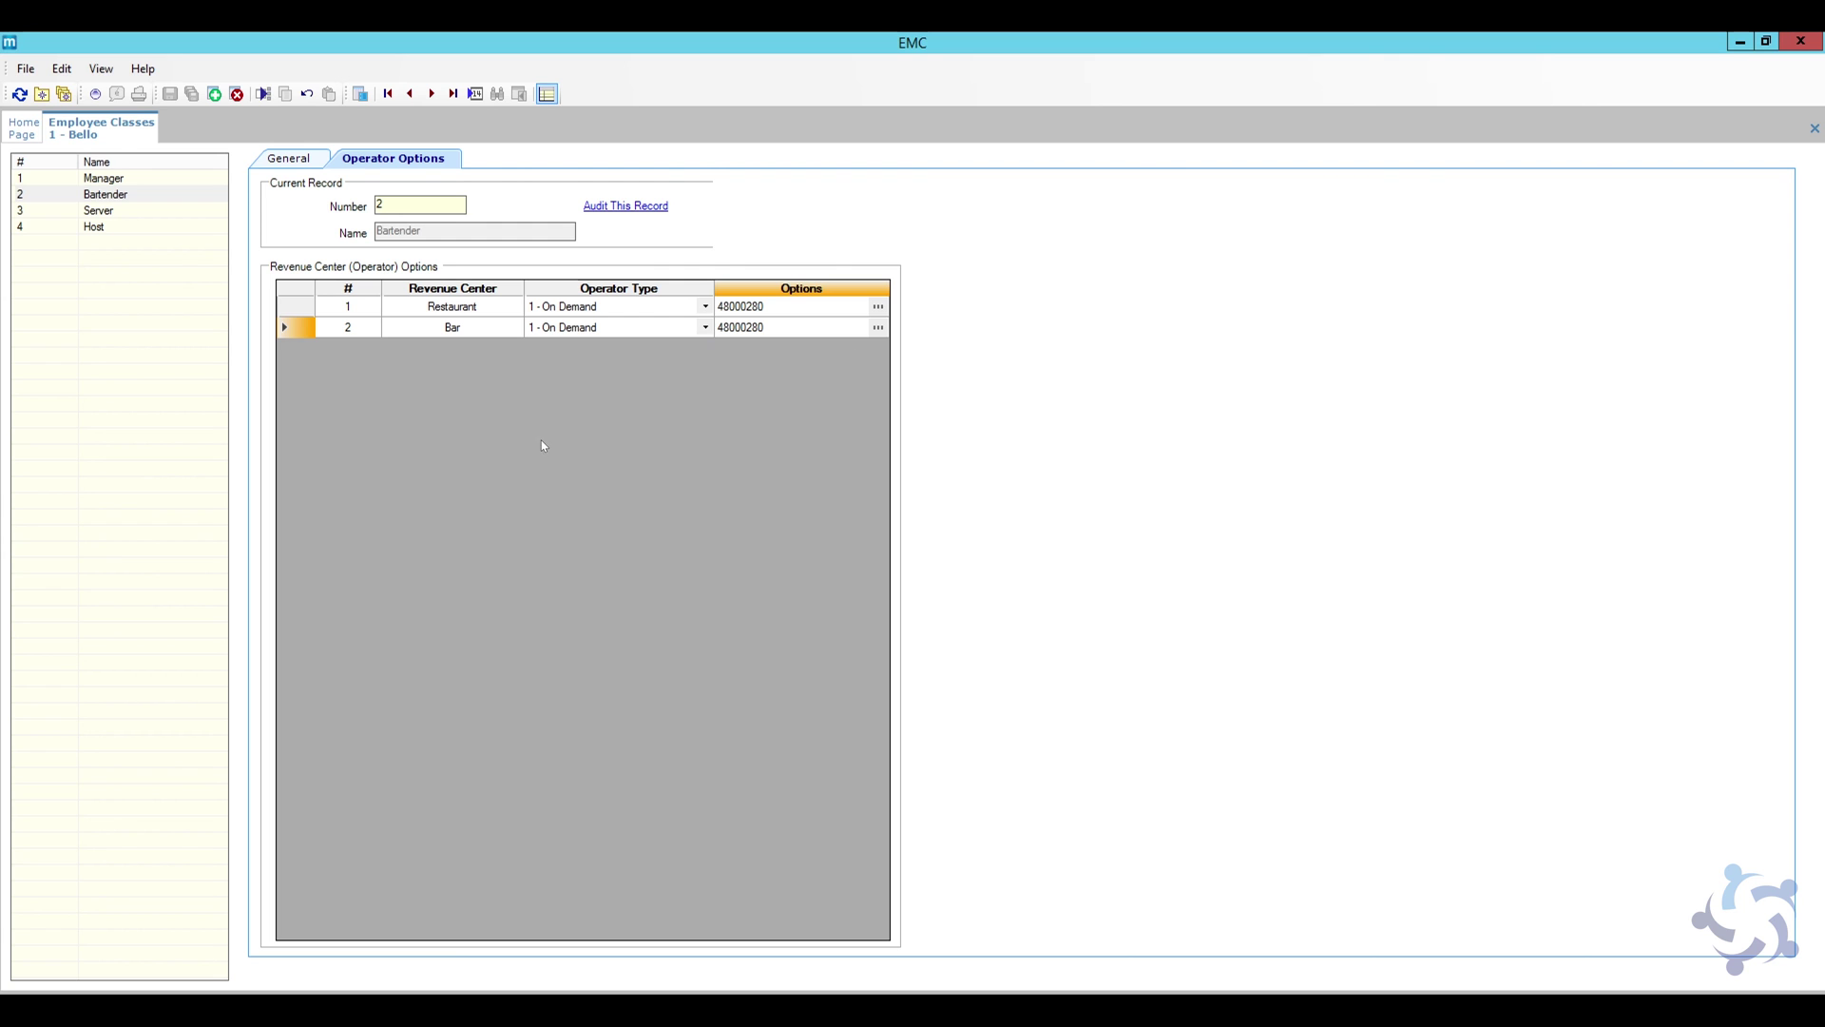
right_click(138, 141)
left_click(159, 149)
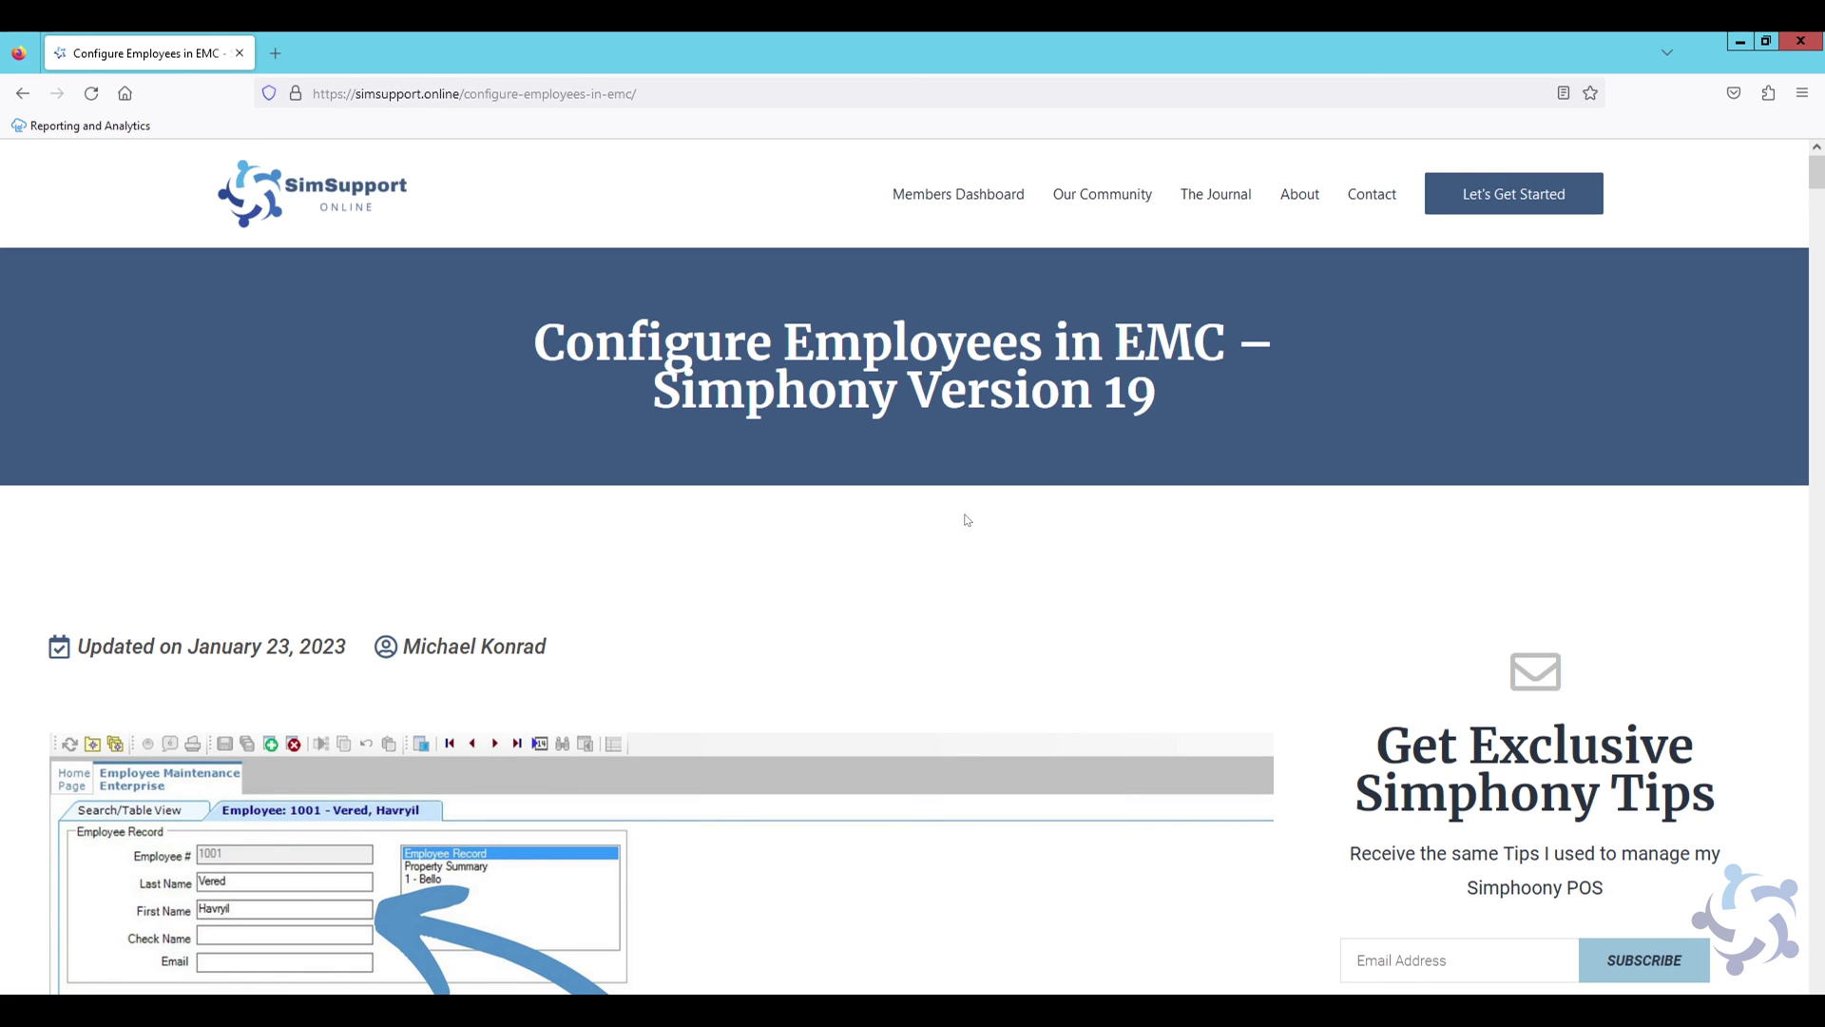
Scroll the article past the table of contents to the Roles - EMC Modules heading
scroll(967, 519, "down", 15)
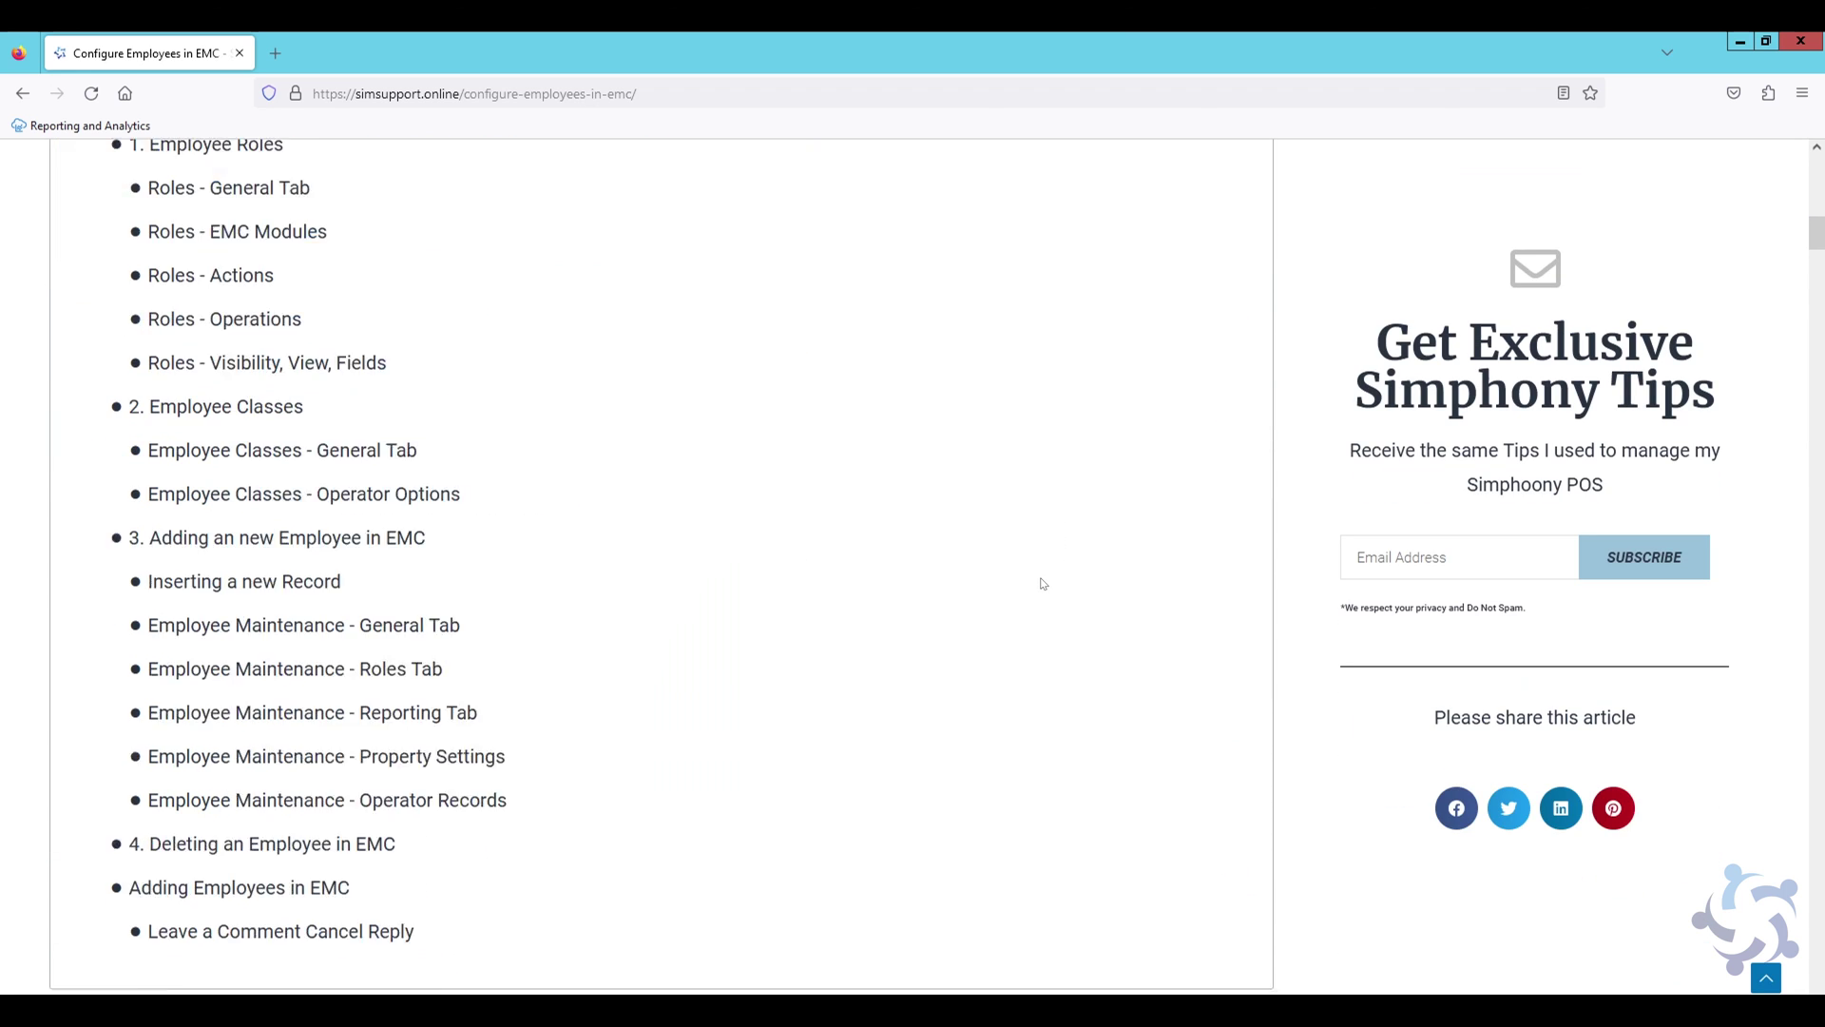
scroll(1043, 584, "down", 15)
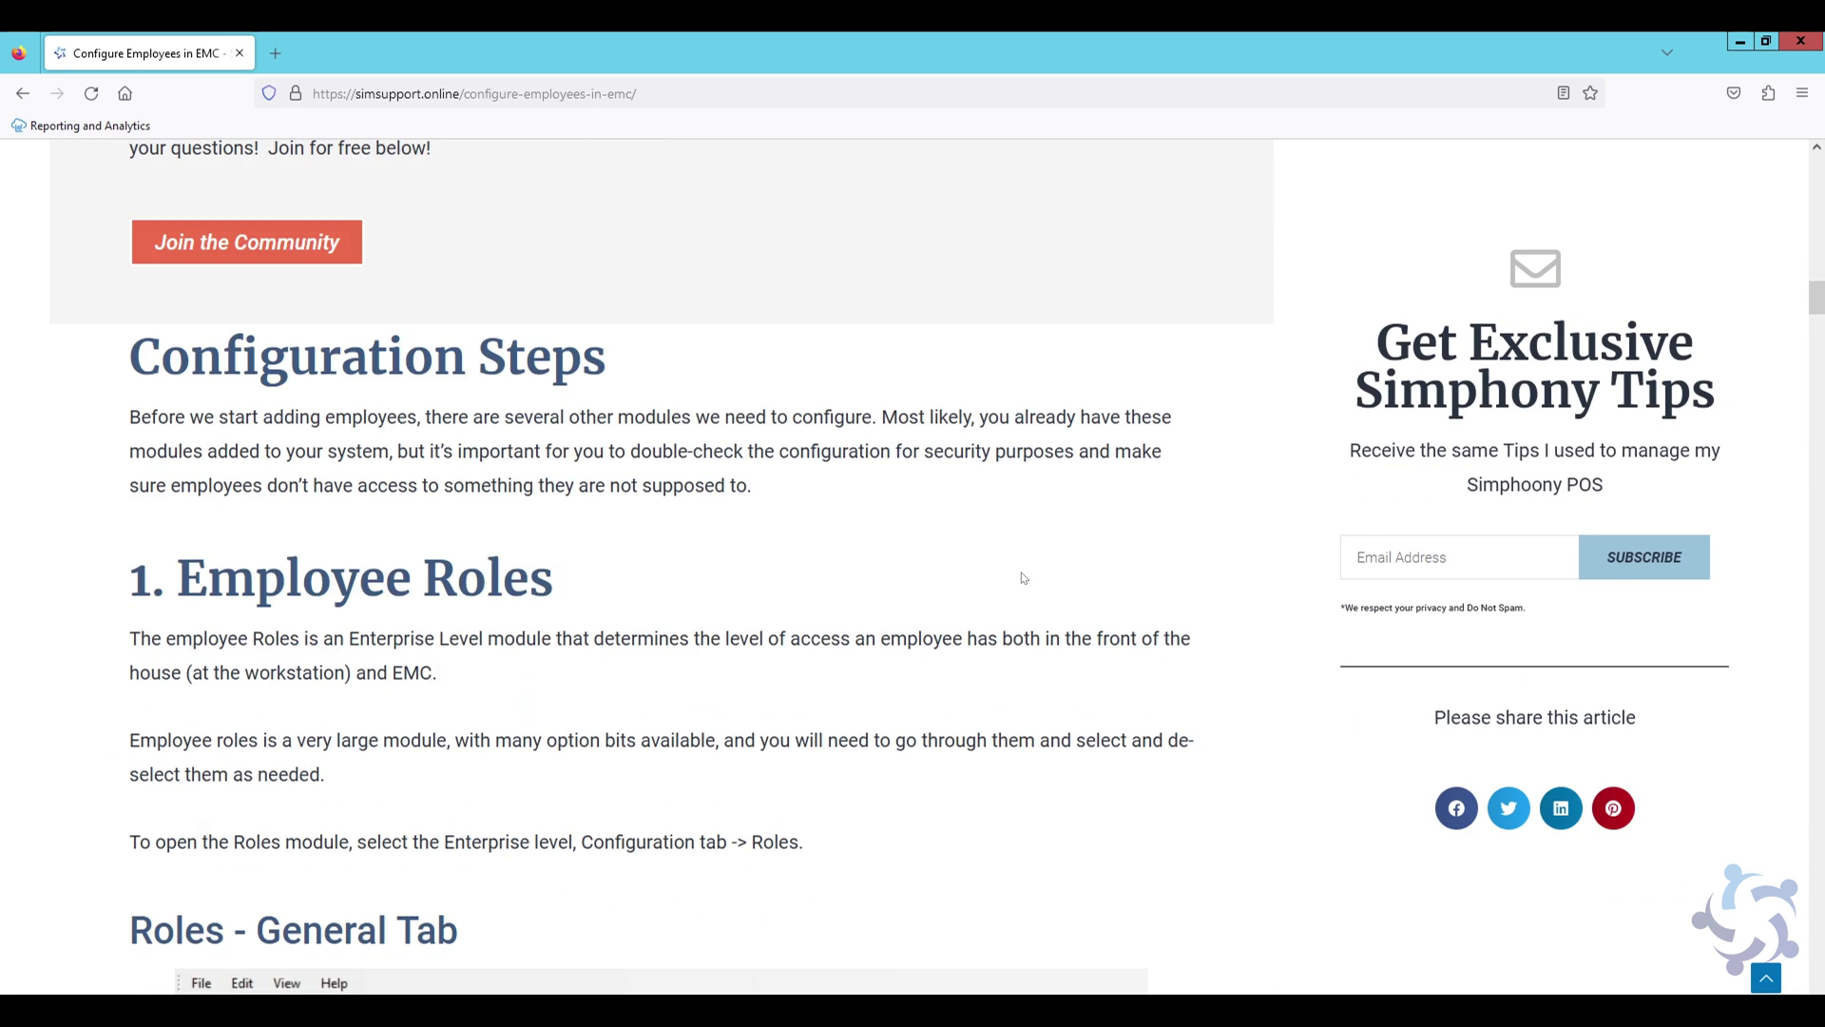
scroll(1024, 578, "down", 9)
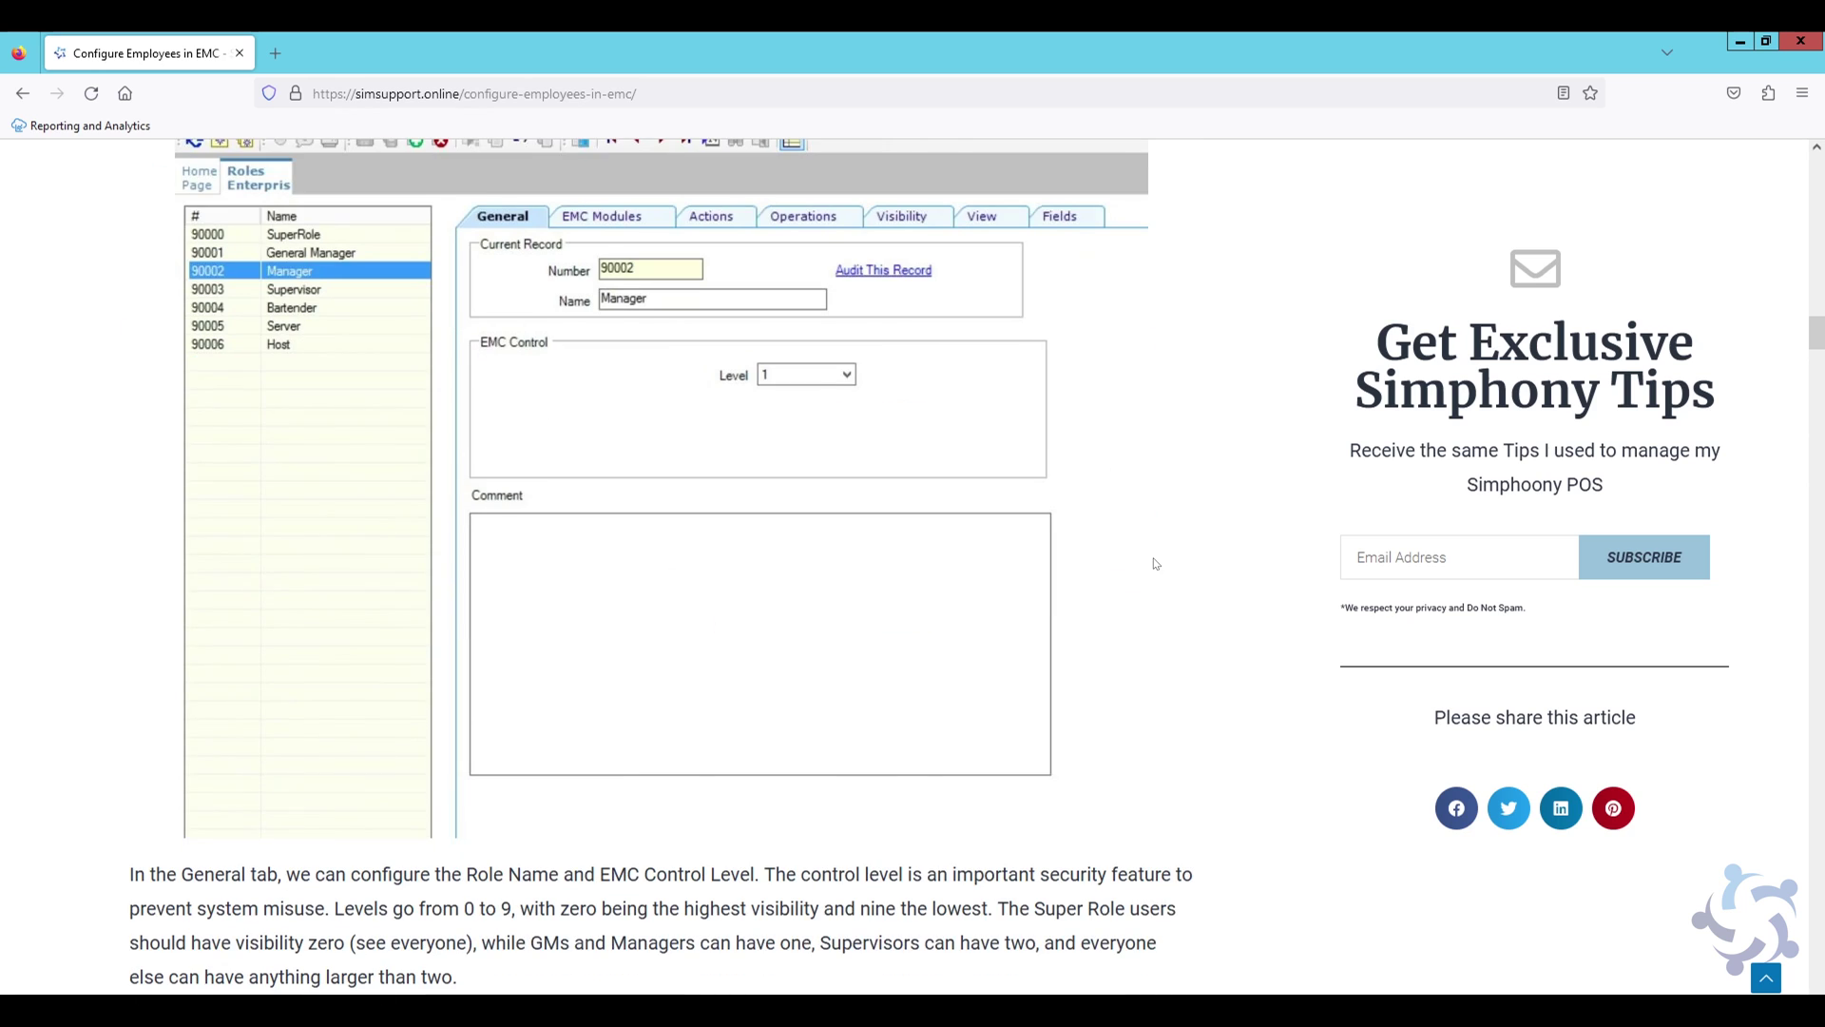
scroll(1169, 547, "down", 6)
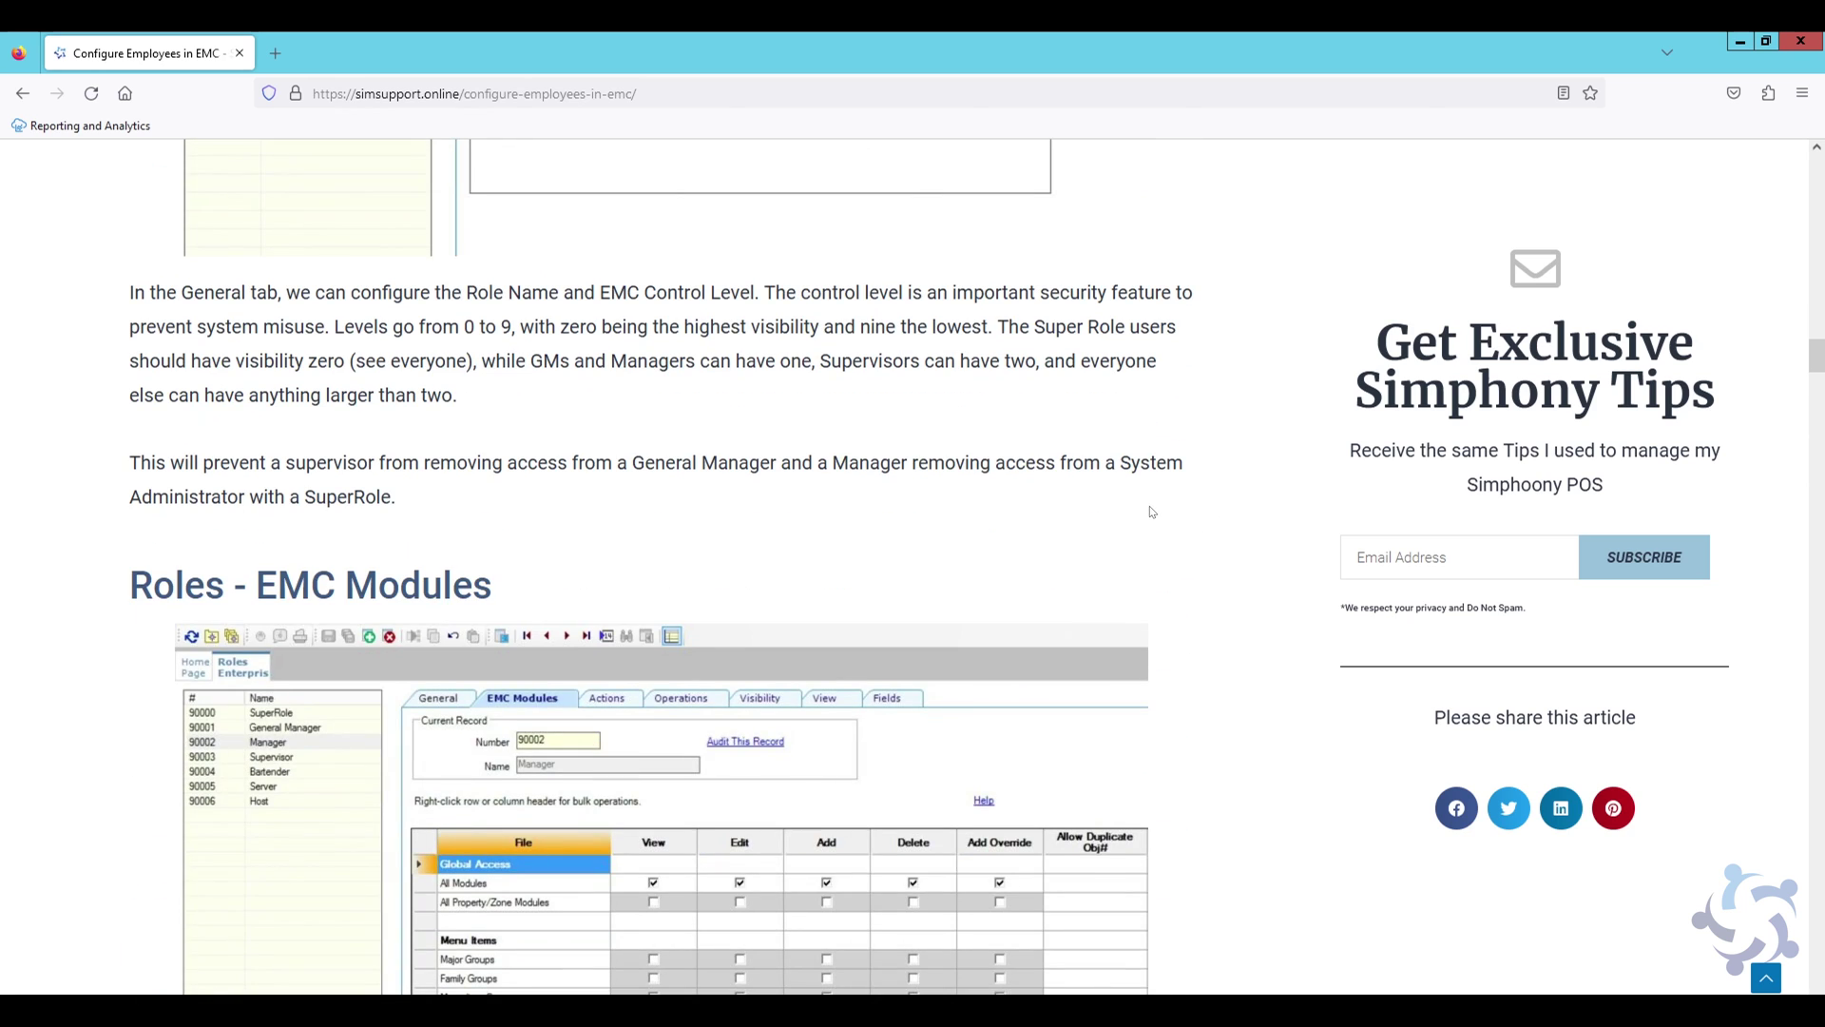